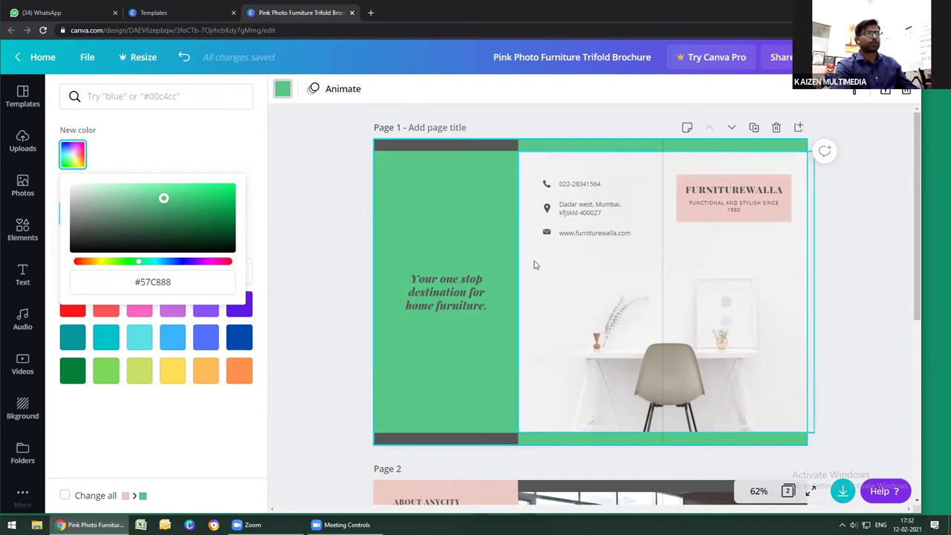
Undo the last two green background colour changes on page 1
{"action": "left_click", "coordinate": [335, 221]}
{"action": "key", "text": "ctrl+z"}
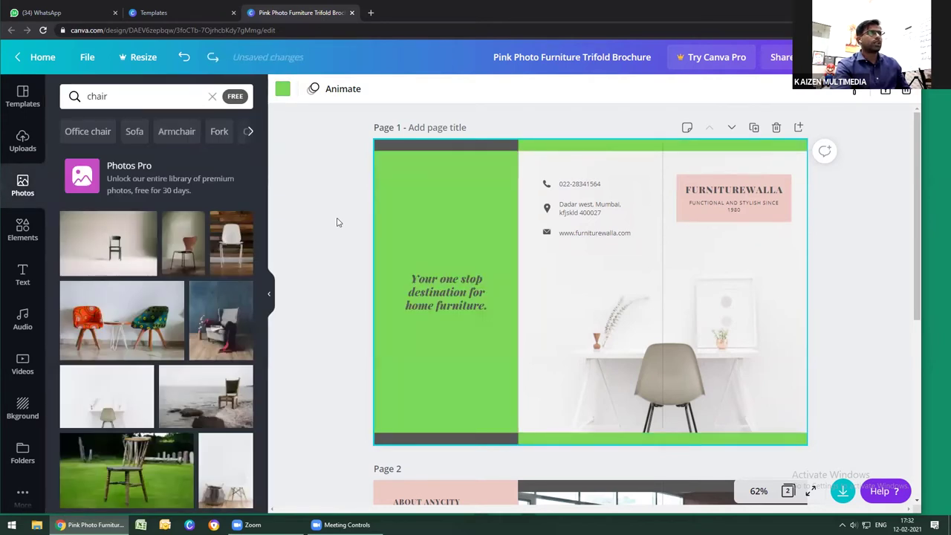
{"action": "key", "text": "ctrl+z"}
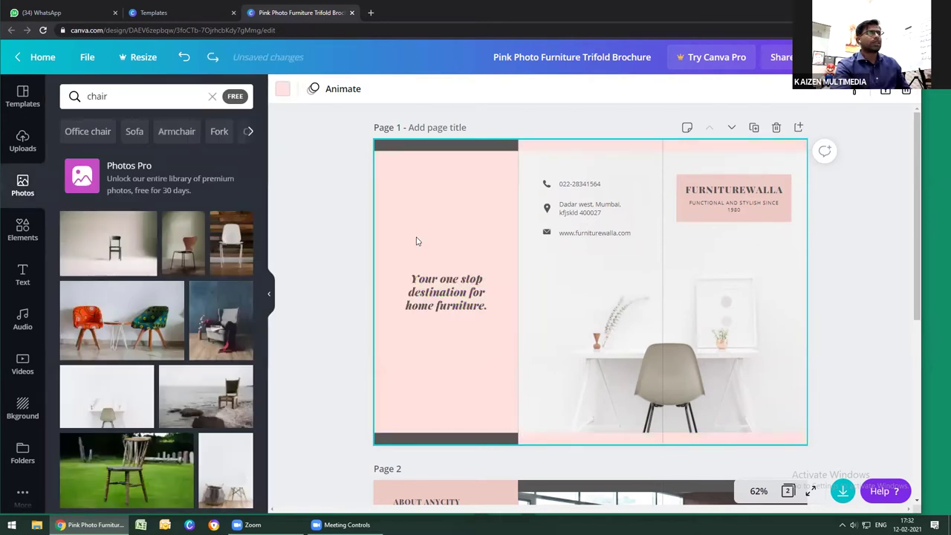
{"action": "right_click", "coordinate": [753, 195]}
{"action": "right_click", "coordinate": [828, 160]}
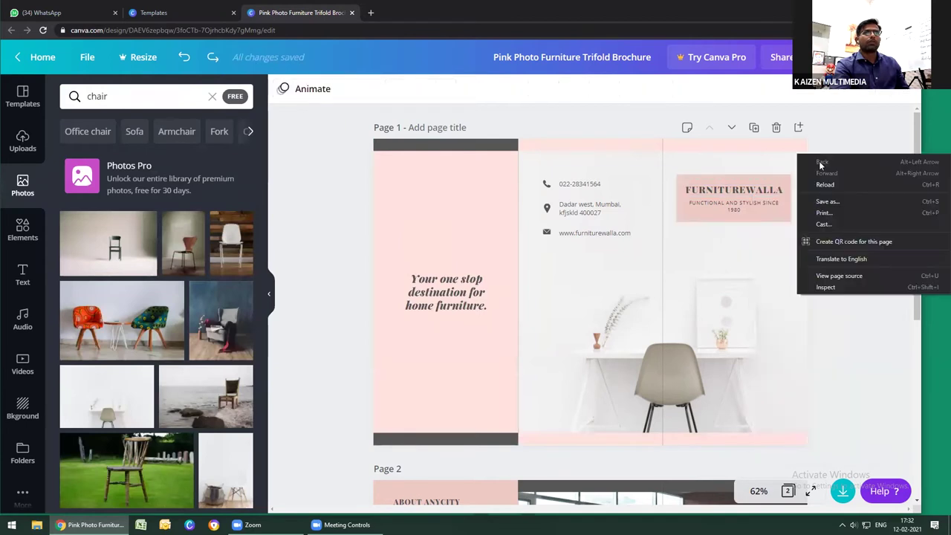
Set the background colour of page 1 to orange with the hex code #FF8800
{"action": "left_click", "coordinate": [767, 178]}
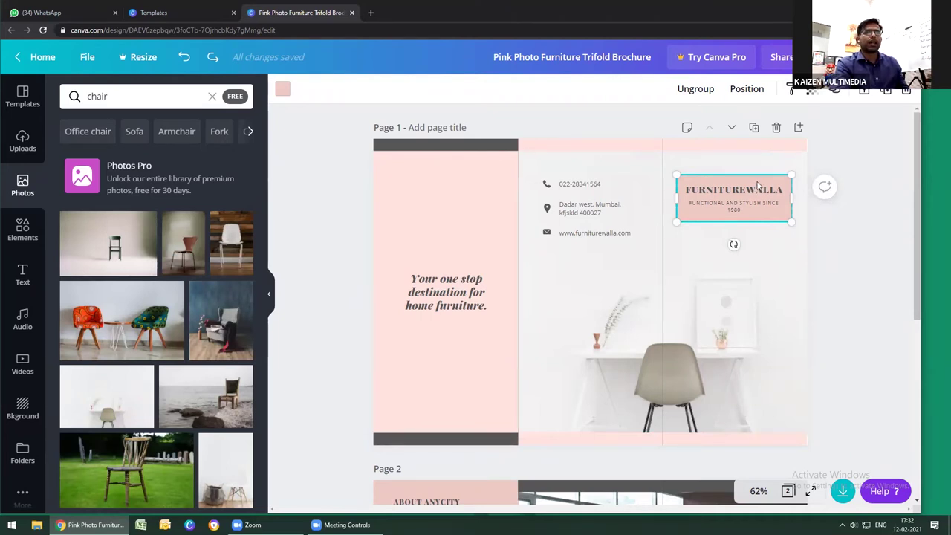
{"action": "left_click", "coordinate": [460, 193]}
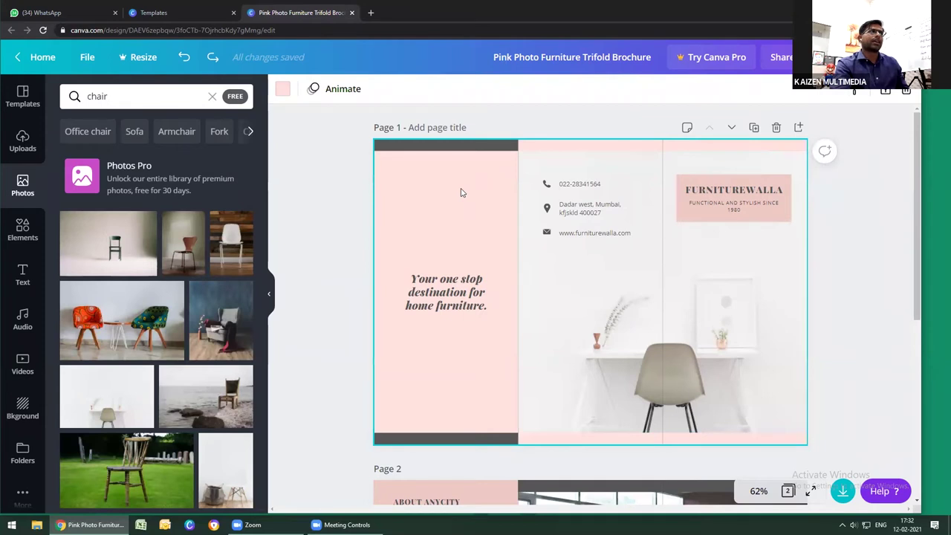
{"action": "left_click", "coordinate": [282, 91]}
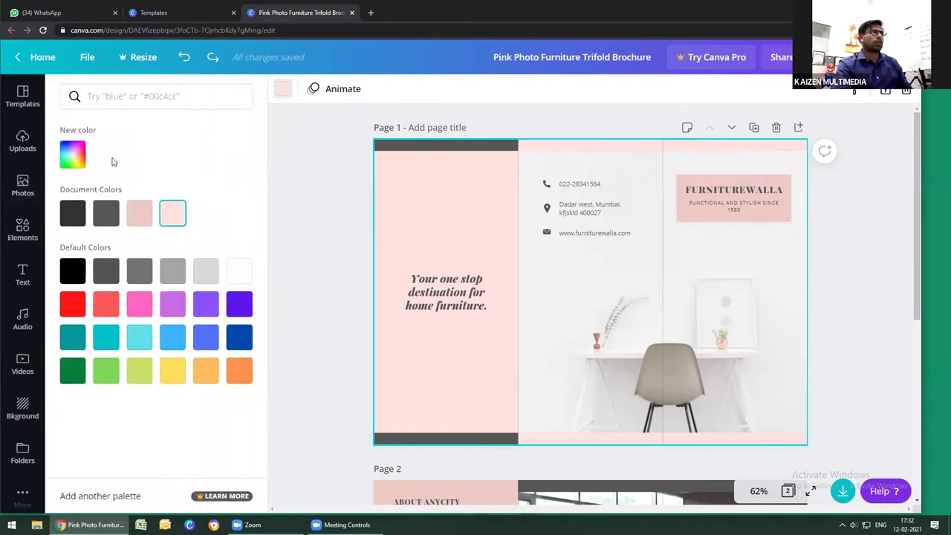
{"action": "left_click", "coordinate": [68, 164]}
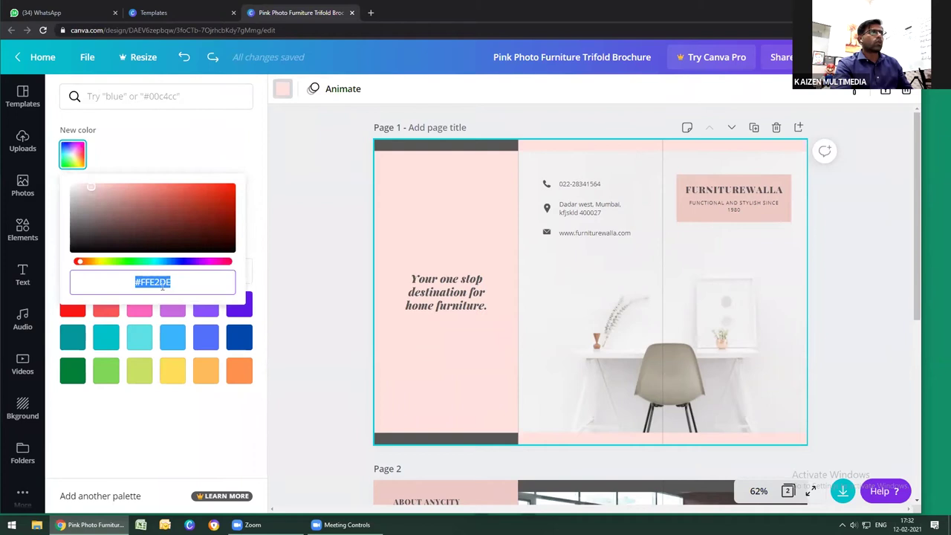
{"action": "left_click", "coordinate": [175, 282]}
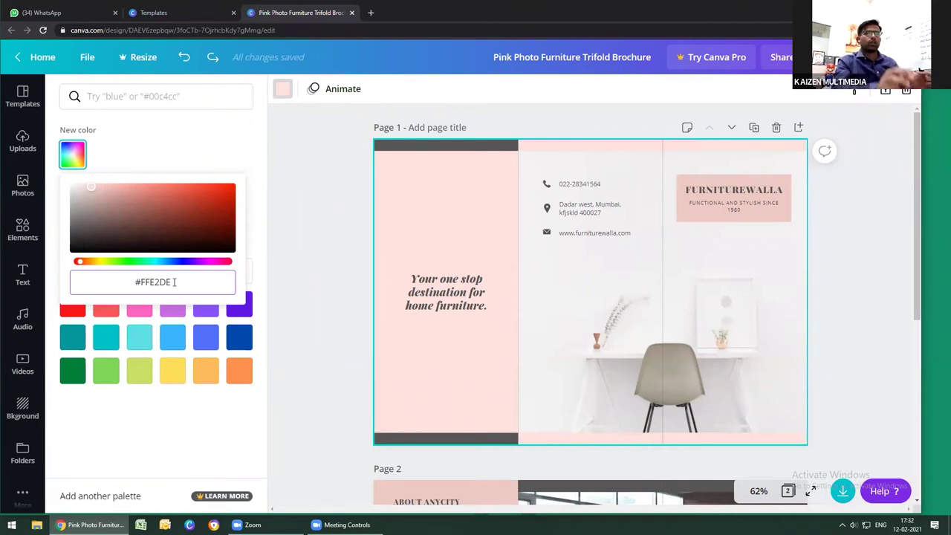
{"action": "left_click_drag", "start_coordinate": [174, 283], "coordinate": [129, 281]}
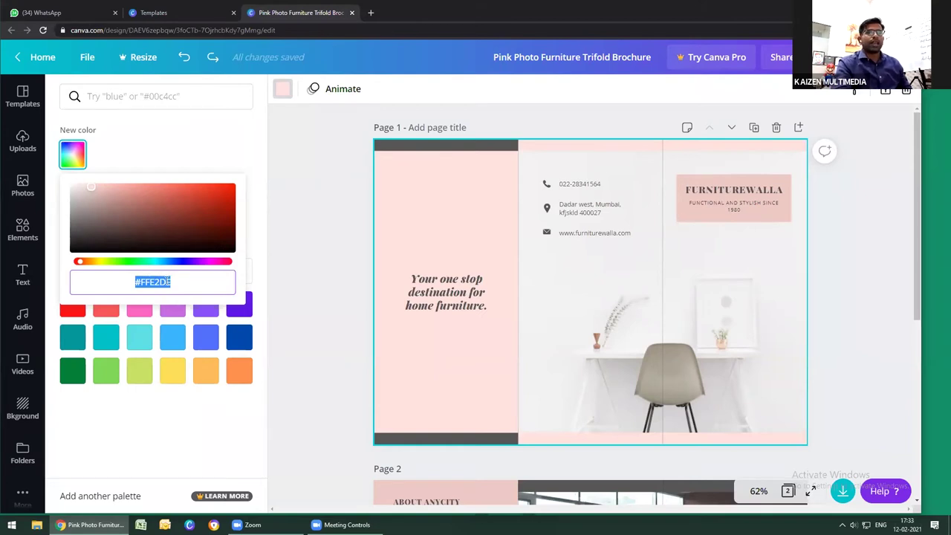
{"action": "left_click", "coordinate": [173, 282]}
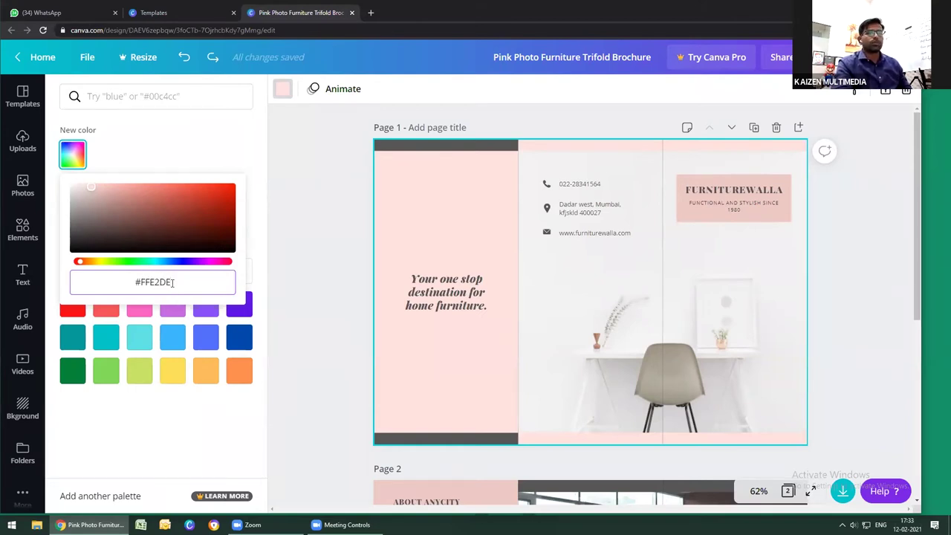
{"action": "key", "text": "BackSpace"}
{"action": "key", "text": "BackSpace"}
{"action": "key", "text": "BackSpace"}
{"action": "key", "text": "BackSpace"}
{"action": "key", "text": "BackSpace"}
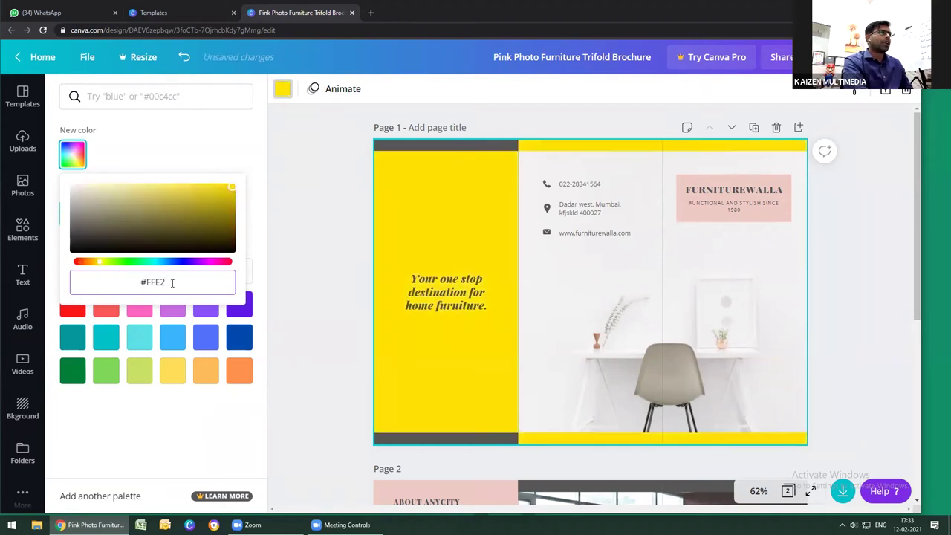
{"action": "type", "text": "8800"}
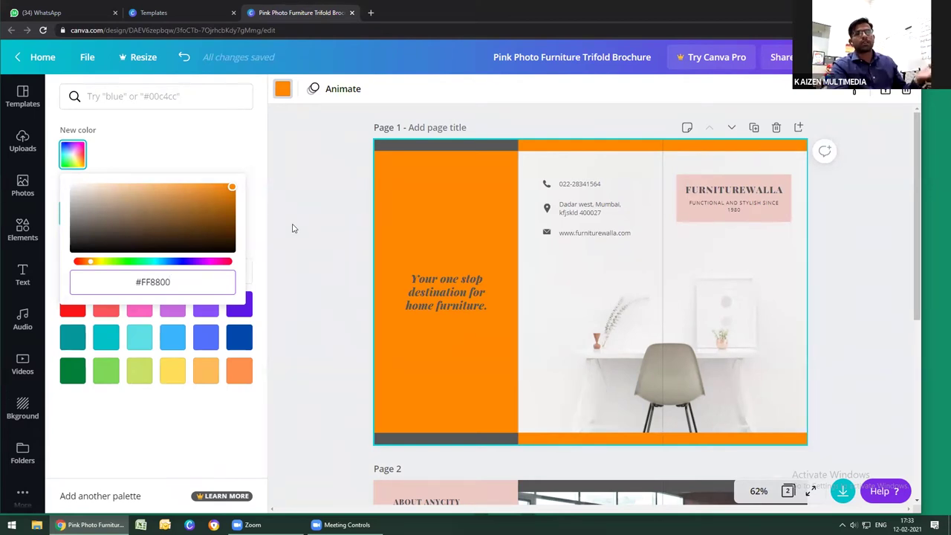
Soften the page 1 background from the orange hue to pale beige #F1E5D7
{"action": "left_click_drag", "start_coordinate": [170, 282], "coordinate": [134, 282]}
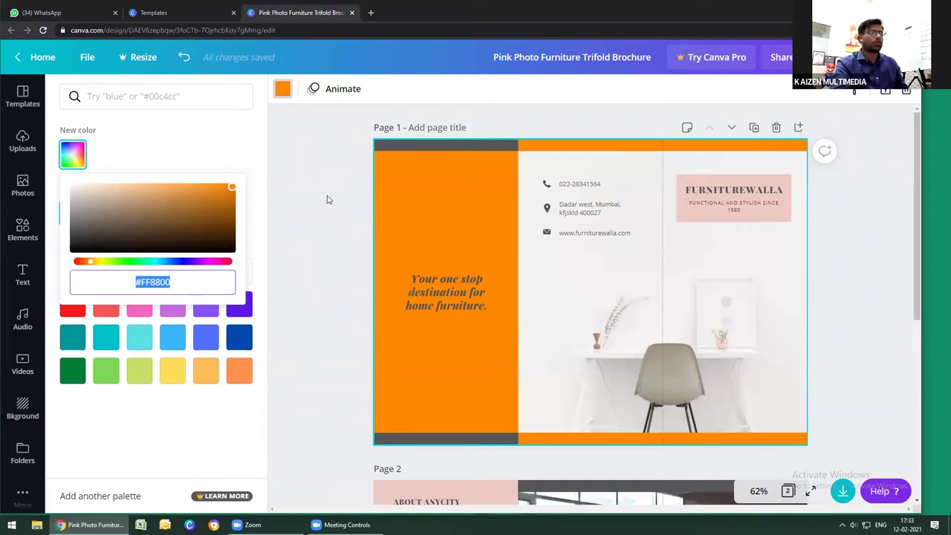
{"action": "left_click_drag", "start_coordinate": [232, 189], "coordinate": [87, 188]}
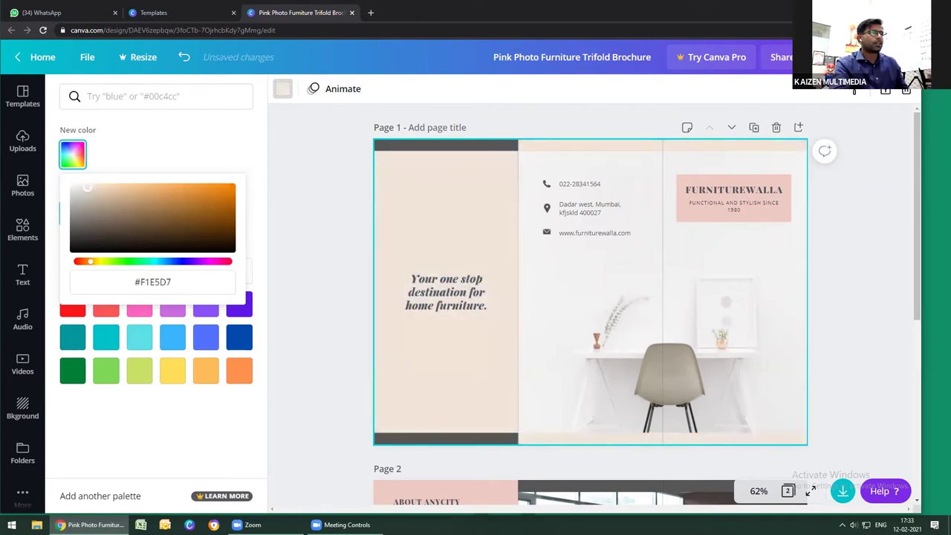
{"action": "right_click", "coordinate": [87, 188]}
{"action": "left_click", "coordinate": [321, 158]}
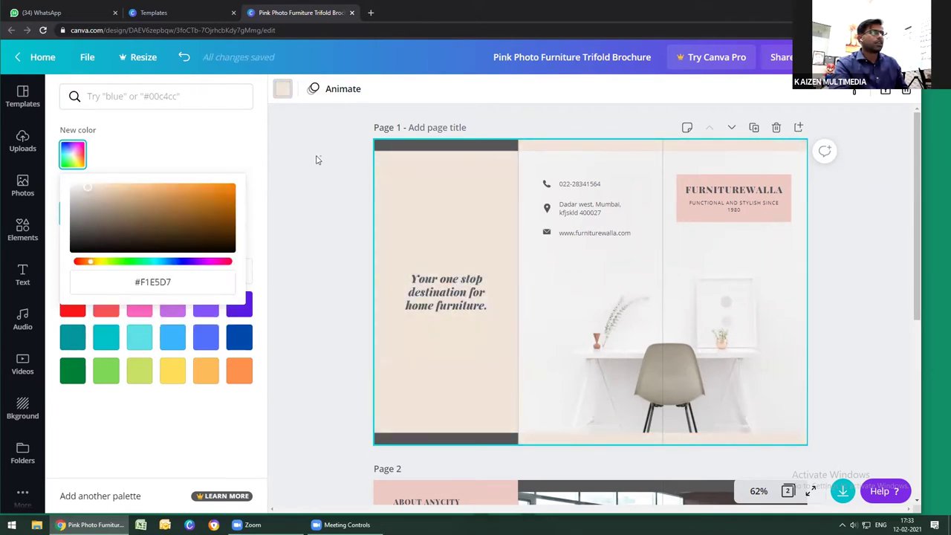
{"action": "left_click", "coordinate": [316, 157]}
Recolour the FURNITUREWALLA title box with the pale beige document colour and adjust the shade to #F8EBDB
{"action": "left_click", "coordinate": [706, 188]}
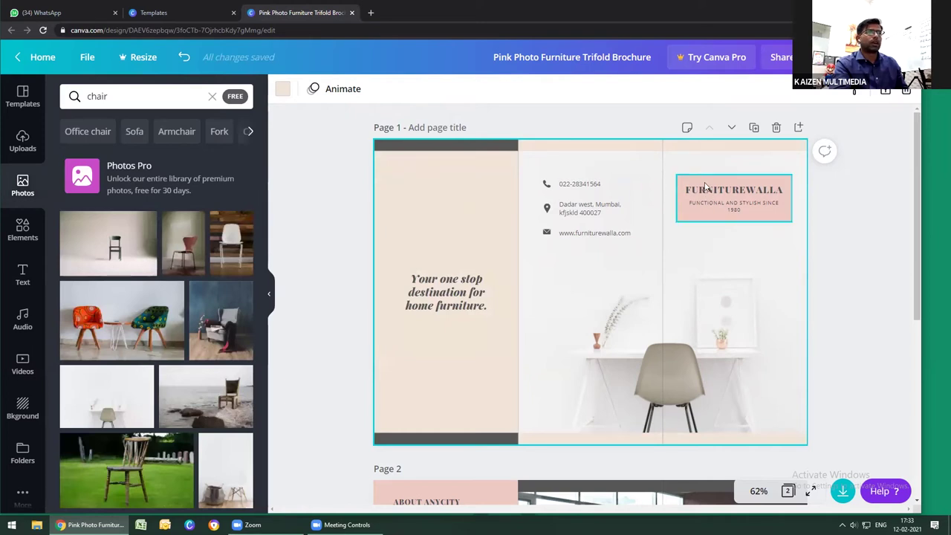
{"action": "left_click", "coordinate": [283, 90]}
{"action": "left_click", "coordinate": [172, 212]}
{"action": "right_click", "coordinate": [172, 213]}
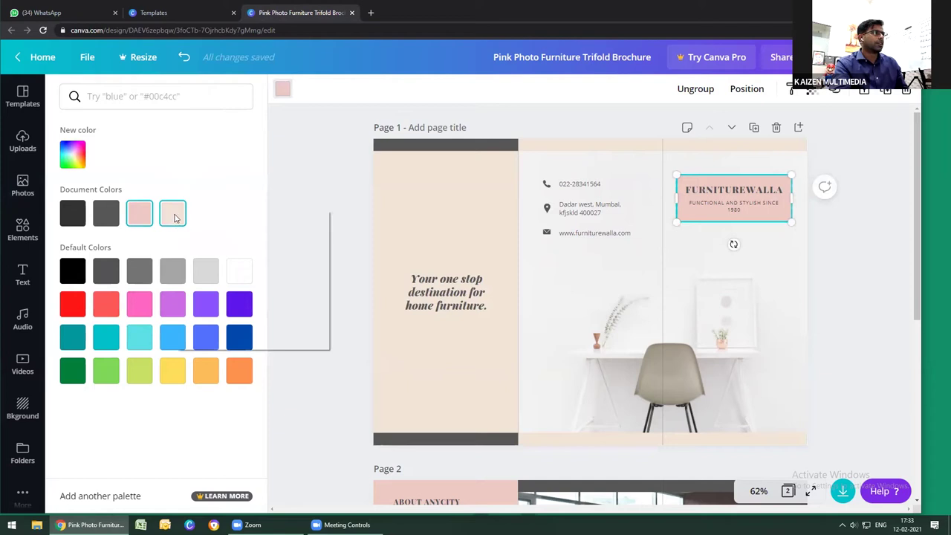
{"action": "left_click", "coordinate": [125, 210]}
{"action": "left_click", "coordinate": [73, 154]}
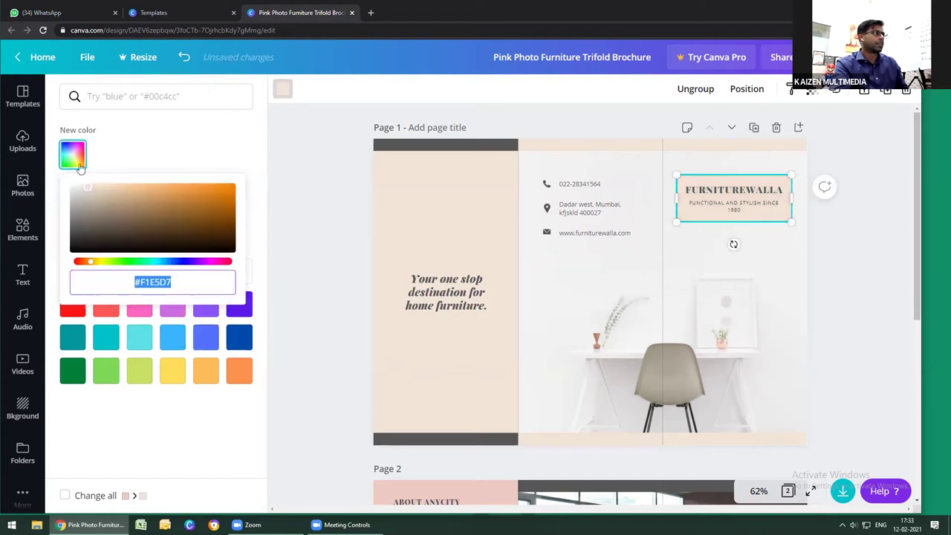
{"action": "right_click", "coordinate": [89, 188]}
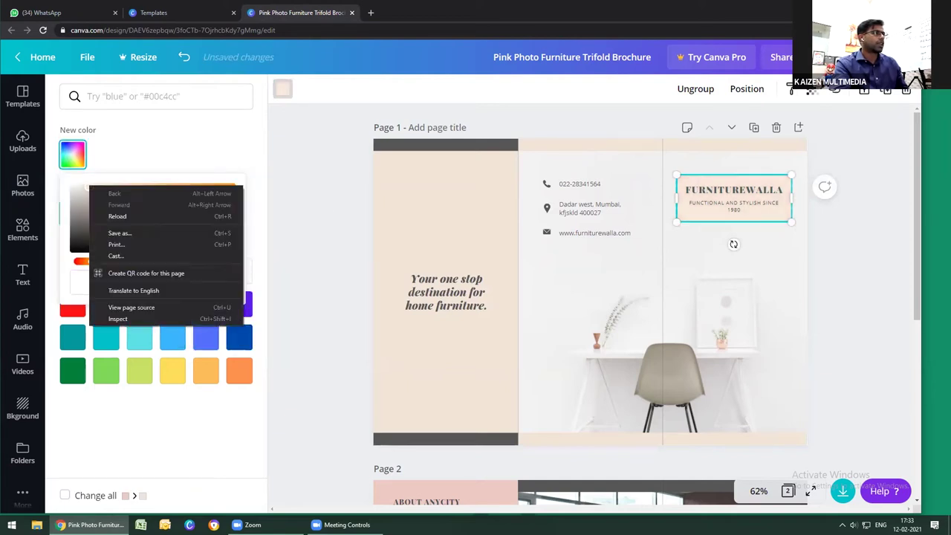
{"action": "left_click", "coordinate": [290, 151]}
{"action": "key", "text": "Escape"}
Deepen the fill of the FURNITUREWALLA title box to the beige shade #EDD9C1
{"action": "right_click", "coordinate": [283, 92]}
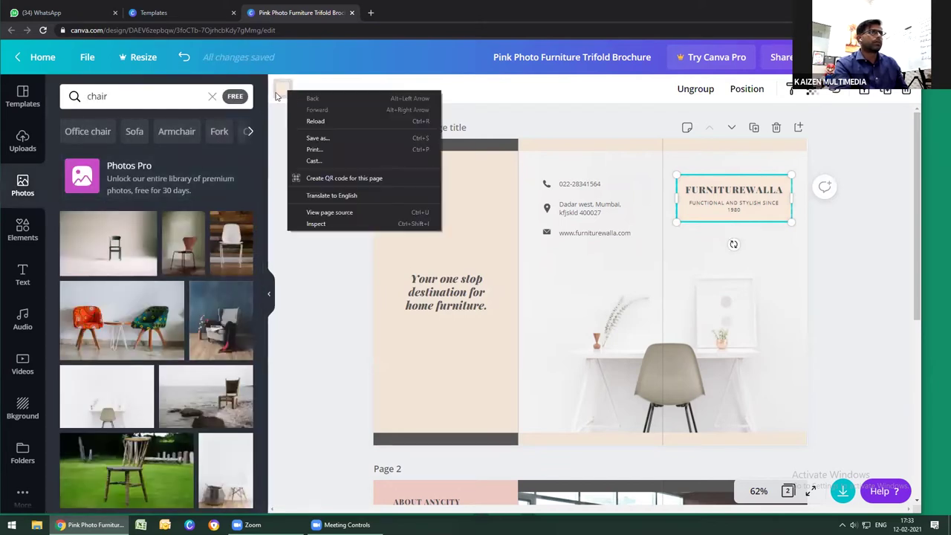
{"action": "left_click", "coordinate": [282, 90]}
{"action": "left_click", "coordinate": [282, 89]}
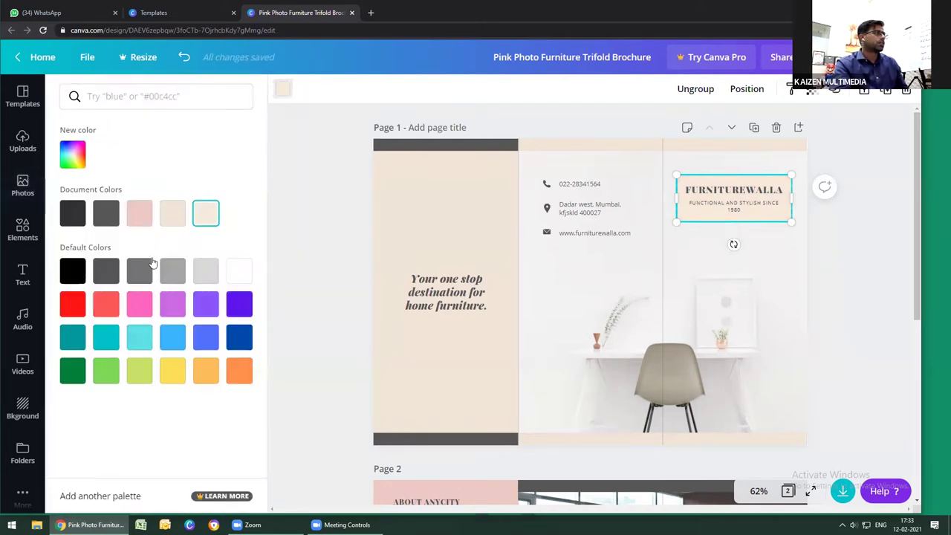
{"action": "left_click", "coordinate": [208, 213]}
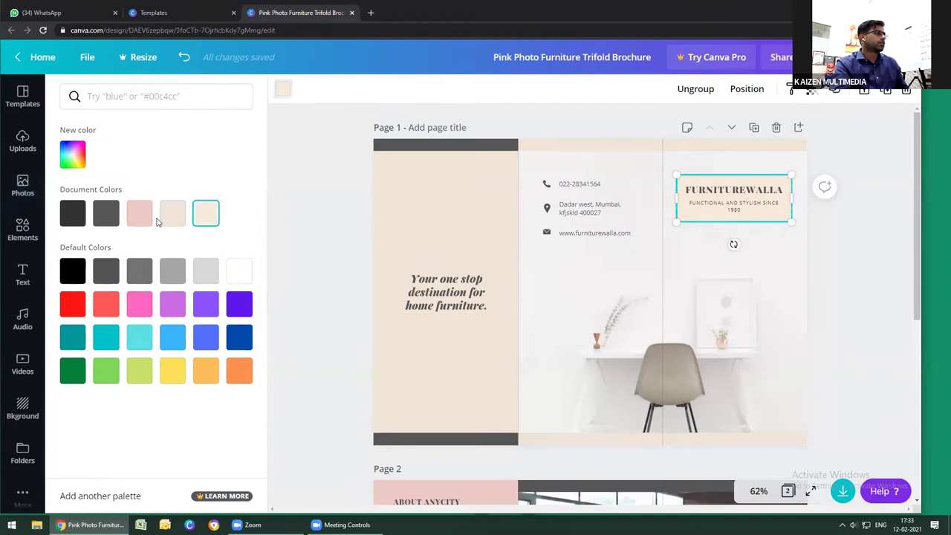
{"action": "double_click", "coordinate": [68, 158]}
{"action": "left_click", "coordinate": [73, 156]}
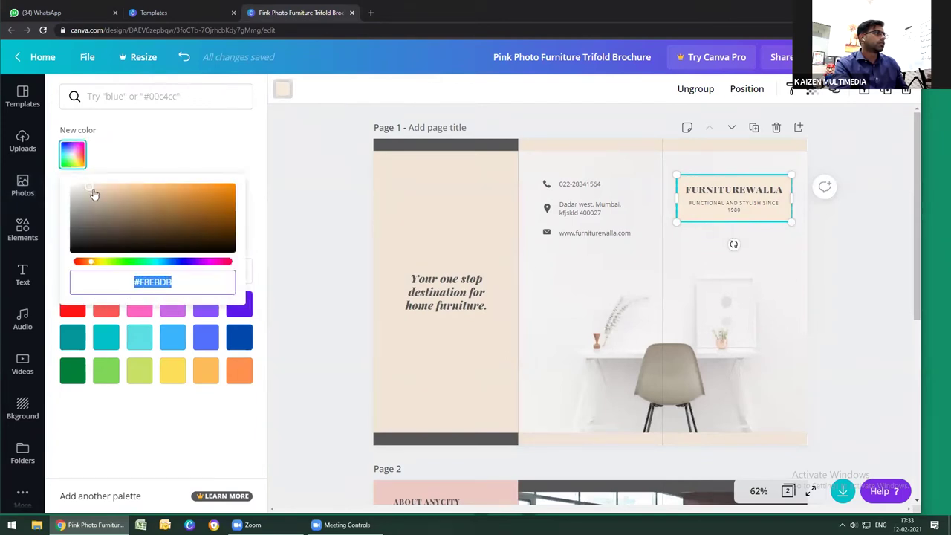
{"action": "mouse_move", "coordinate": [98, 195]}
{"action": "left_mouse_down"}
{"action": "mouse_move", "coordinate": [111, 194]}
{"action": "mouse_move", "coordinate": [99, 188]}
{"action": "left_mouse_up"}
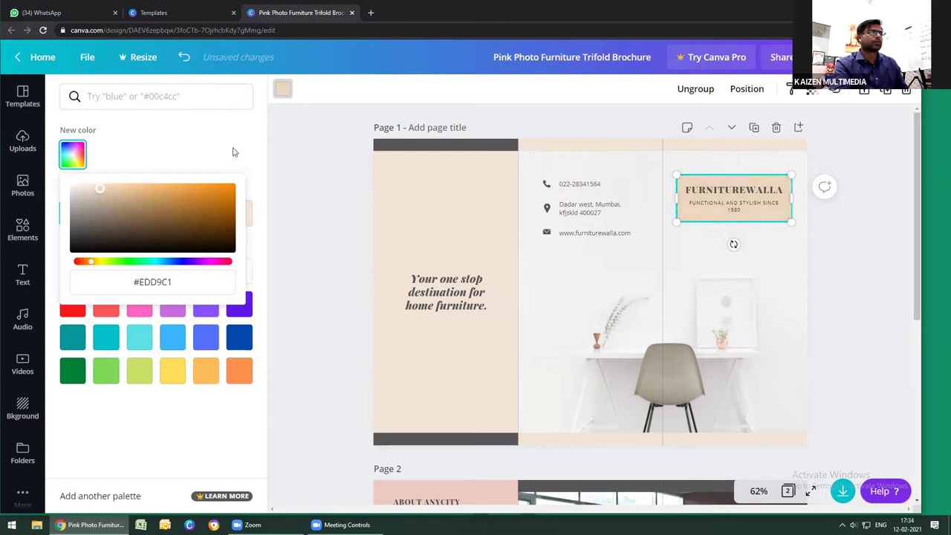
{"action": "left_click", "coordinate": [335, 179]}
Try the pale beige document colour as the background of page 2
{"action": "scroll", "coordinate": [396, 323], "scroll_direction": "down", "scroll_amount": 5}
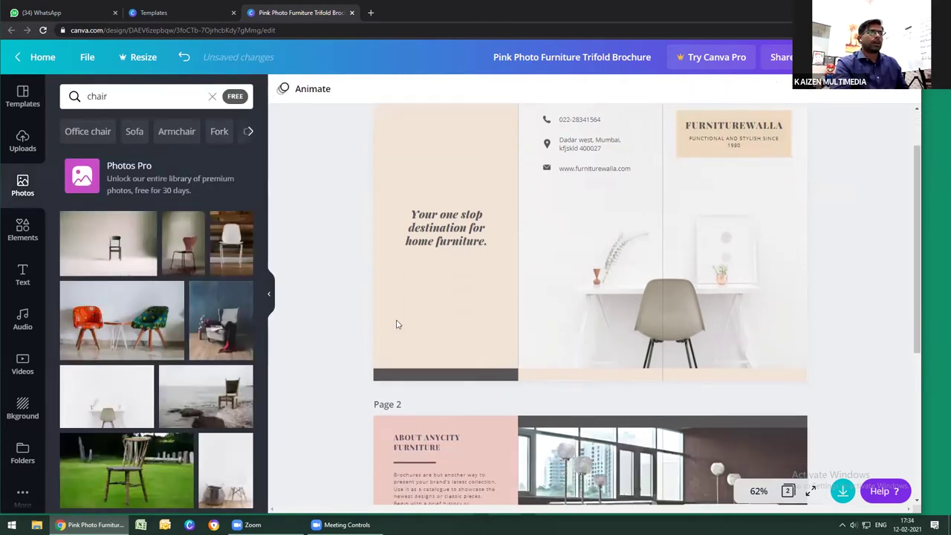
{"action": "scroll", "coordinate": [403, 351], "scroll_direction": "down", "scroll_amount": 1}
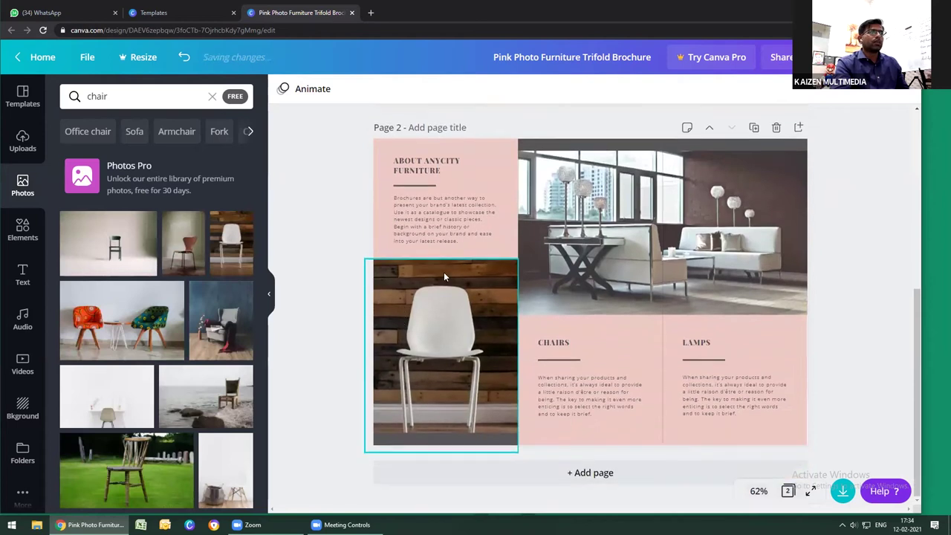
{"action": "left_click", "coordinate": [500, 249]}
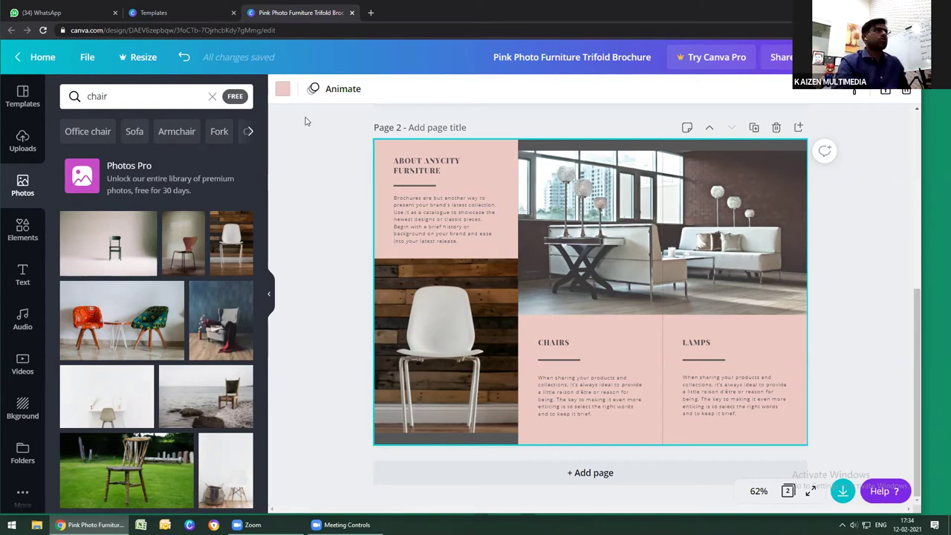
{"action": "left_click", "coordinate": [282, 90]}
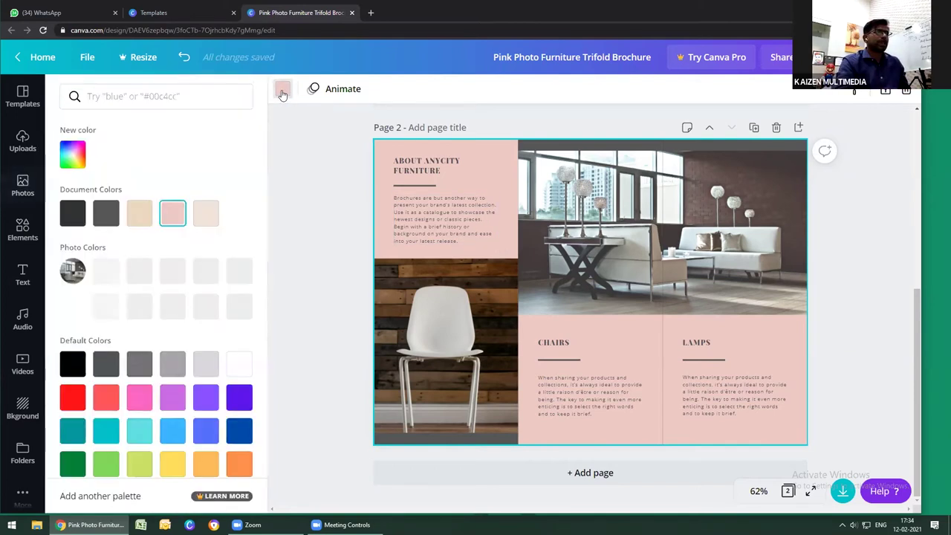
{"action": "left_click", "coordinate": [205, 218]}
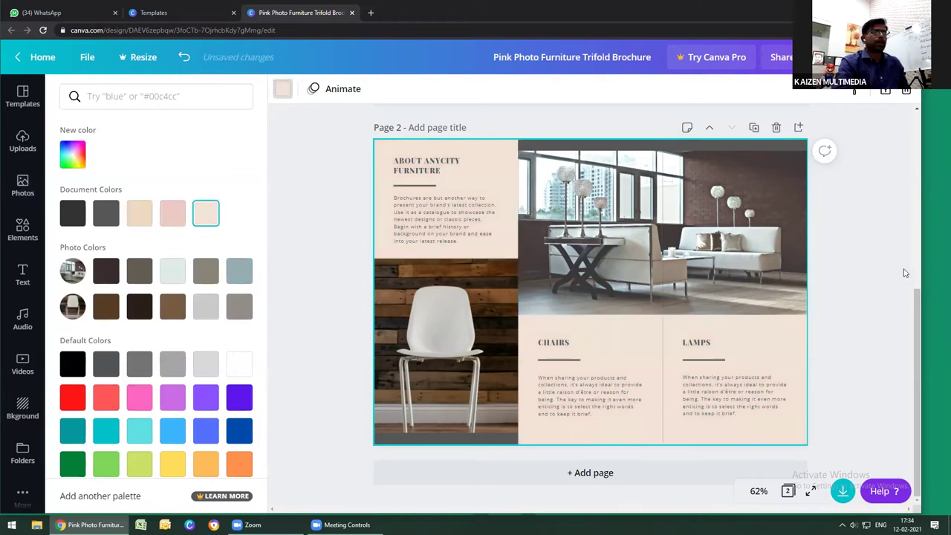
{"action": "left_click", "coordinate": [867, 278]}
{"action": "scroll", "coordinate": [866, 278], "scroll_direction": "up", "scroll_amount": 4}
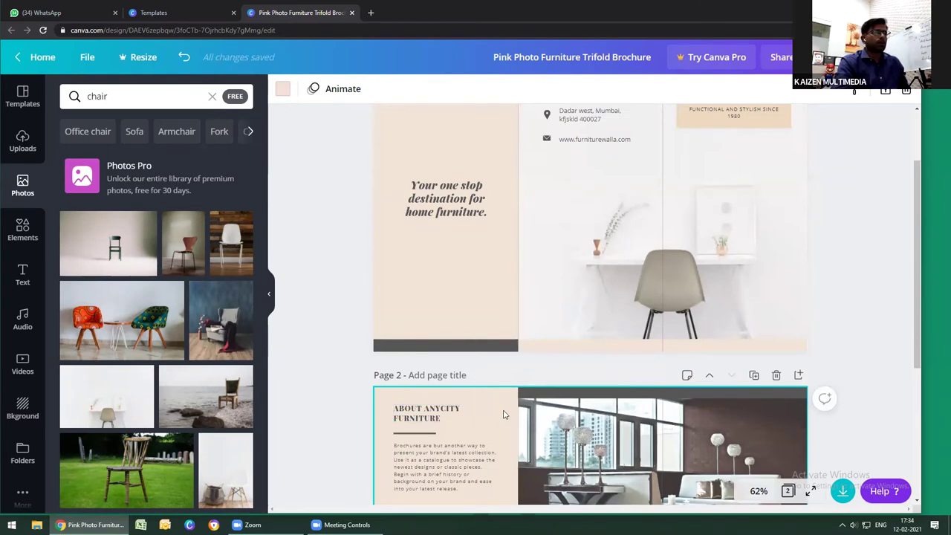
{"action": "key", "text": "ctrl+z"}
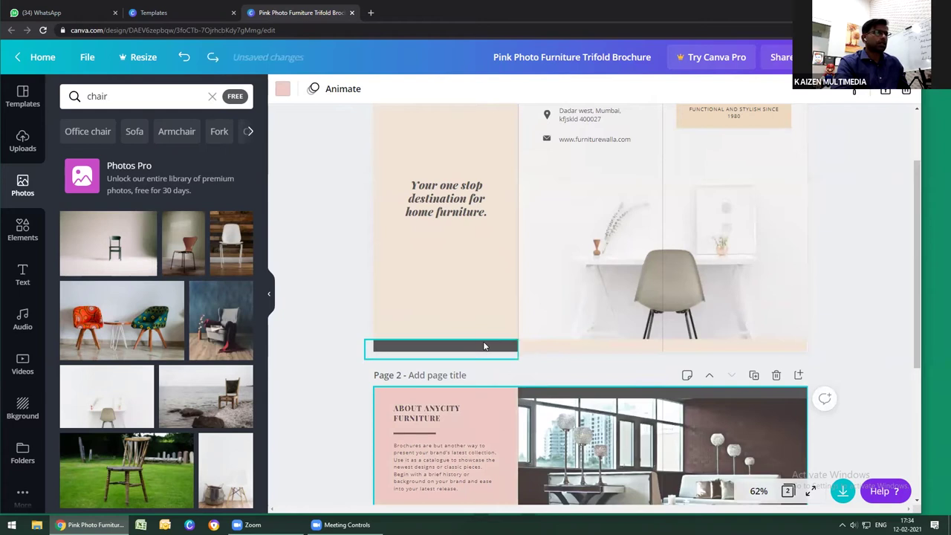
{"action": "scroll", "coordinate": [484, 327], "scroll_direction": "down", "scroll_amount": 3}
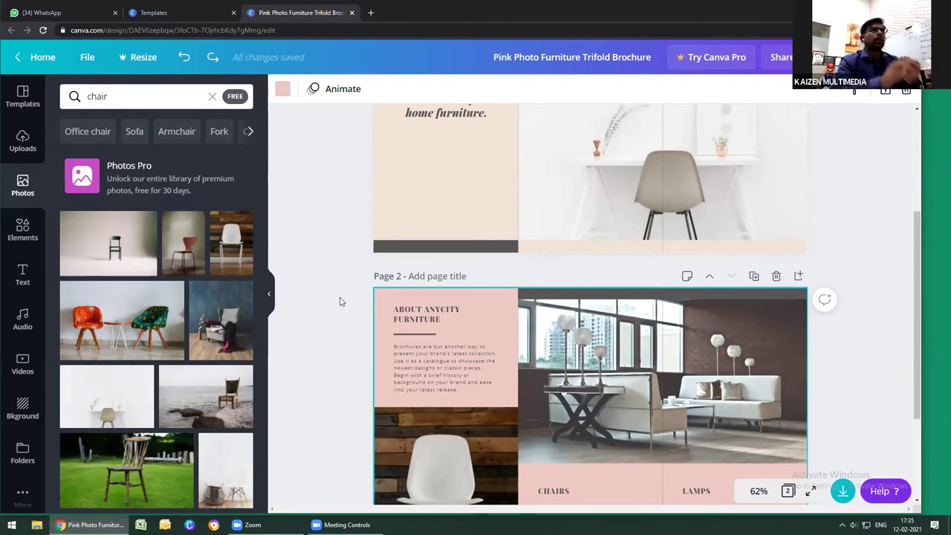
{"action": "scroll", "coordinate": [342, 301], "scroll_direction": "up", "scroll_amount": 1}
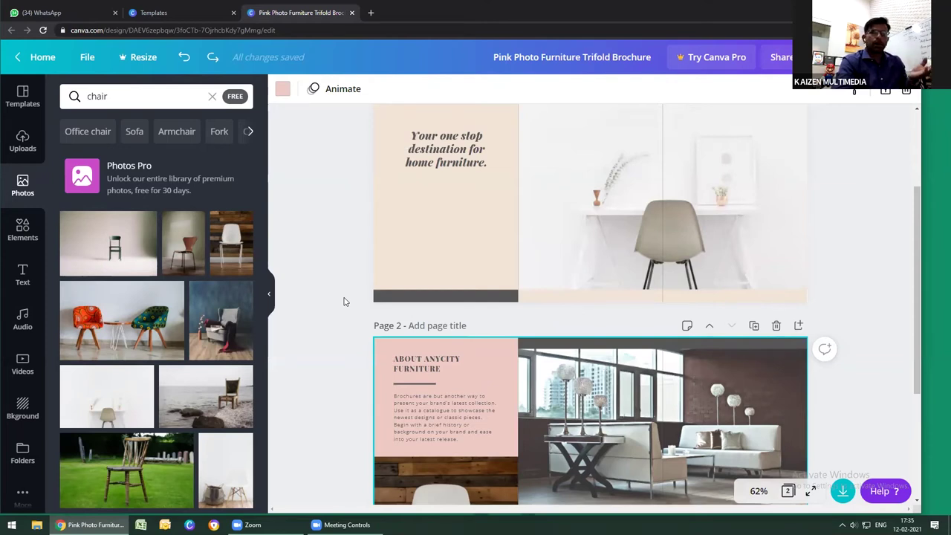
{"action": "scroll", "coordinate": [344, 301], "scroll_direction": "up", "scroll_amount": 3}
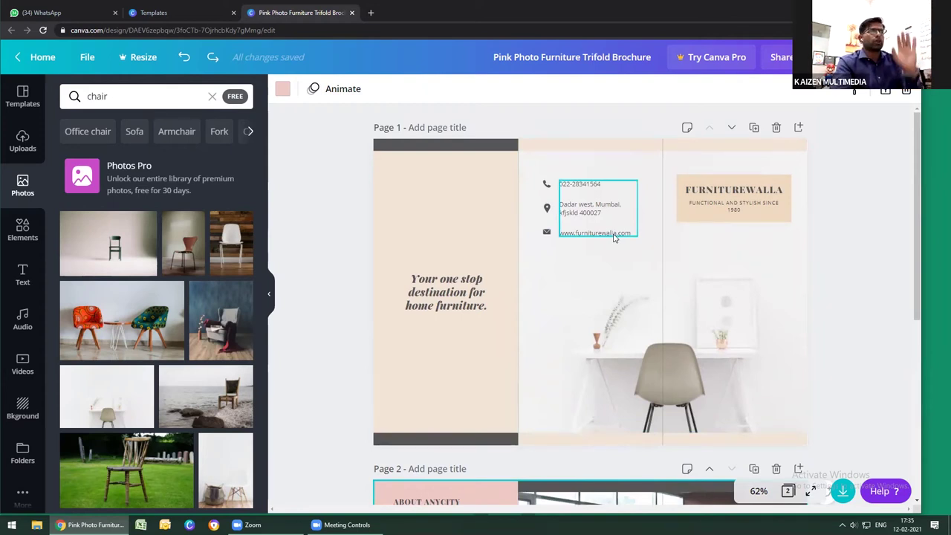
{"action": "scroll", "coordinate": [458, 296], "scroll_direction": "down", "scroll_amount": 2}
{"action": "scroll", "coordinate": [458, 296], "scroll_direction": "up", "scroll_amount": 2}
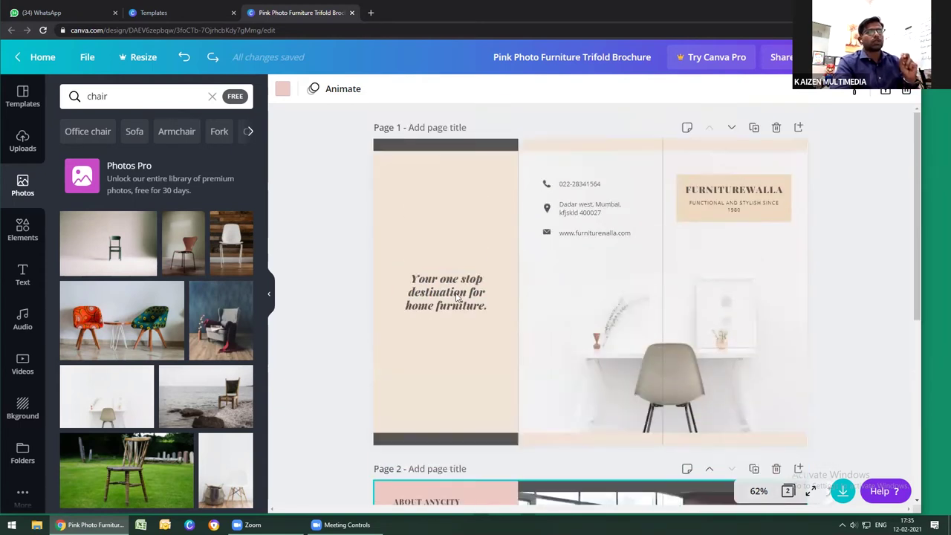
Recolour the pink background of page 2 with the pale beige document colour
{"action": "left_click", "coordinate": [459, 296]}
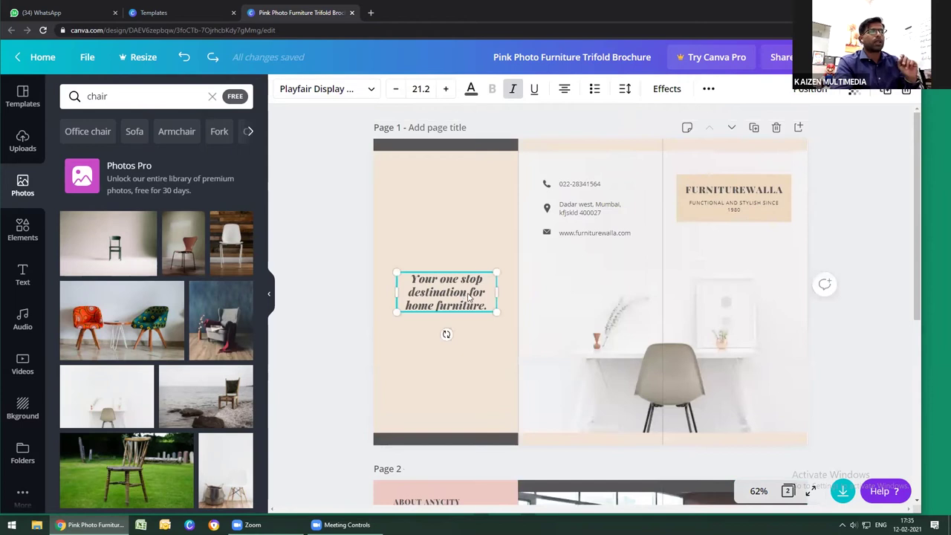
{"action": "scroll", "coordinate": [469, 296], "scroll_direction": "down", "scroll_amount": 5}
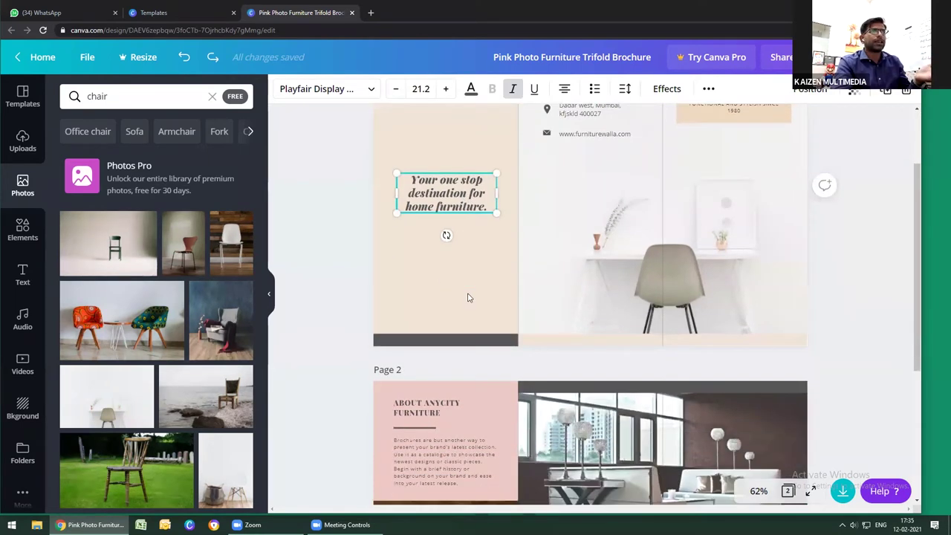
{"action": "scroll", "coordinate": [469, 296], "scroll_direction": "down", "scroll_amount": 1}
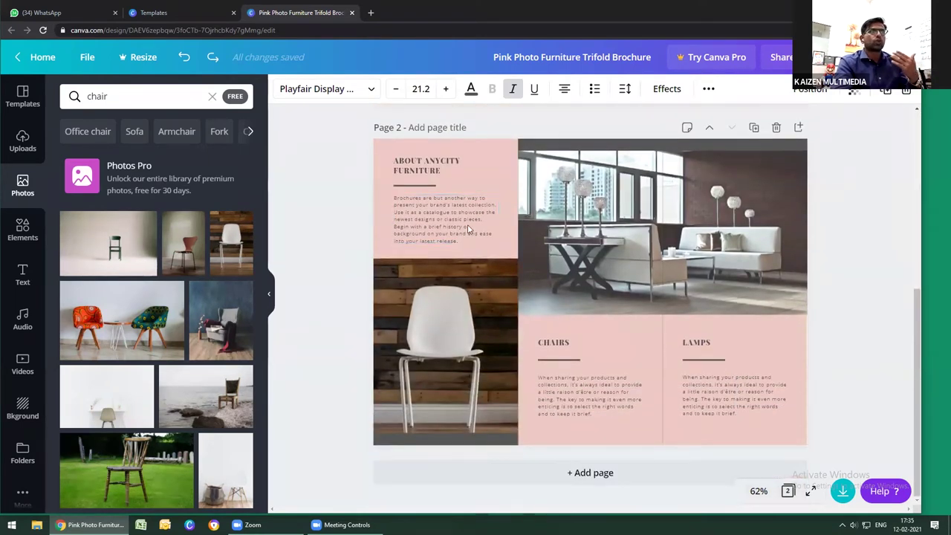
{"action": "right_click", "coordinate": [490, 180]}
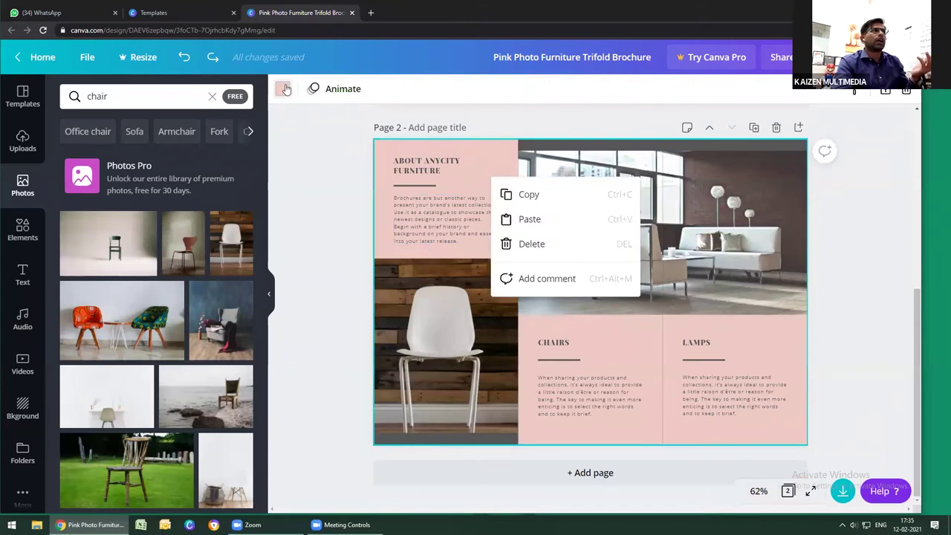
{"action": "left_click", "coordinate": [283, 89]}
{"action": "right_click", "coordinate": [285, 86]}
{"action": "left_click", "coordinate": [205, 213]}
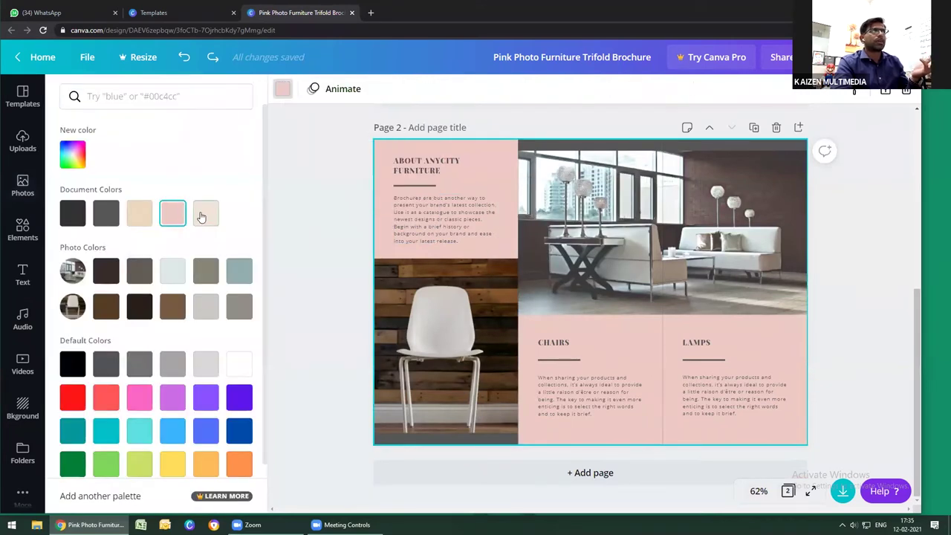
{"action": "left_click", "coordinate": [205, 214]}
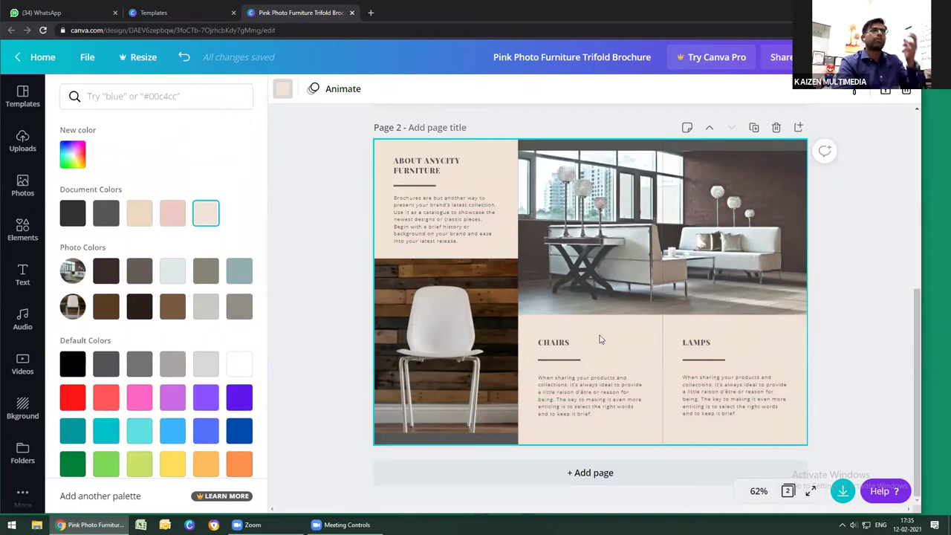
{"action": "left_click", "coordinate": [864, 282]}
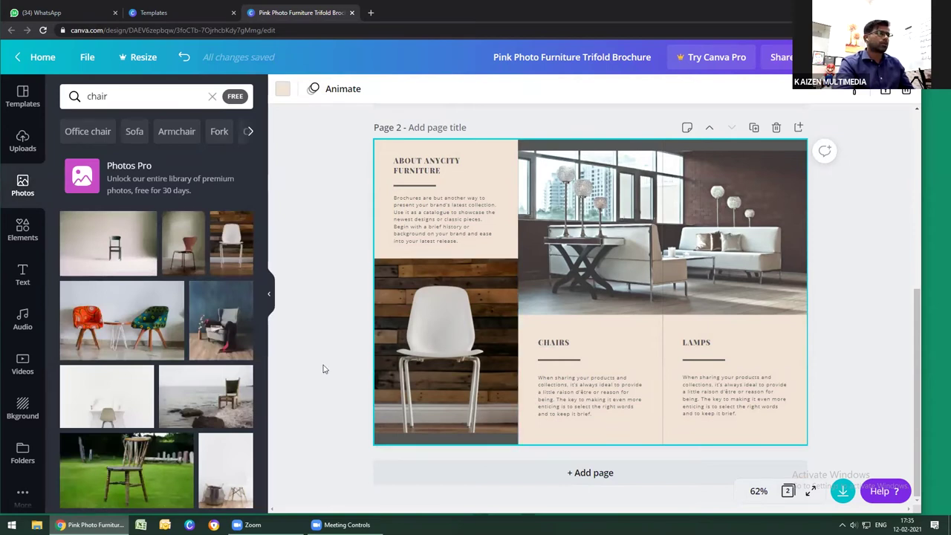
{"action": "left_click", "coordinate": [863, 279]}
{"action": "scroll", "coordinate": [861, 300], "scroll_direction": "up", "scroll_amount": 1}
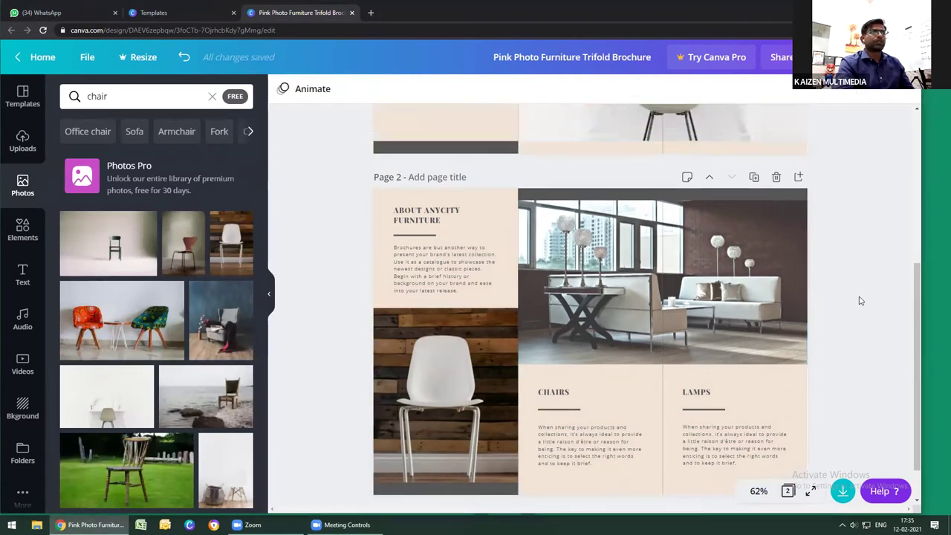
{"action": "scroll", "coordinate": [861, 301], "scroll_direction": "up", "scroll_amount": 5}
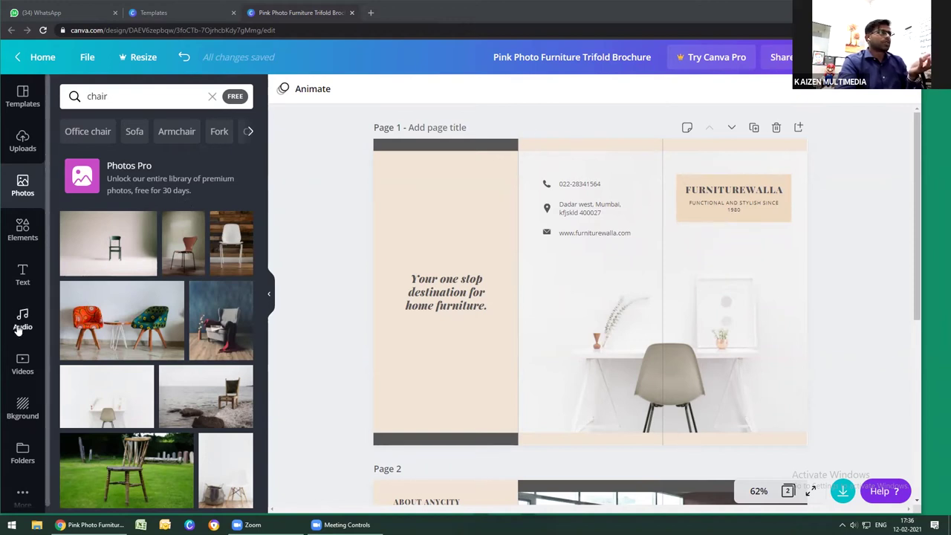
Open the full Gradients collection in the elements library with page 1 selected
{"action": "left_click", "coordinate": [27, 235]}
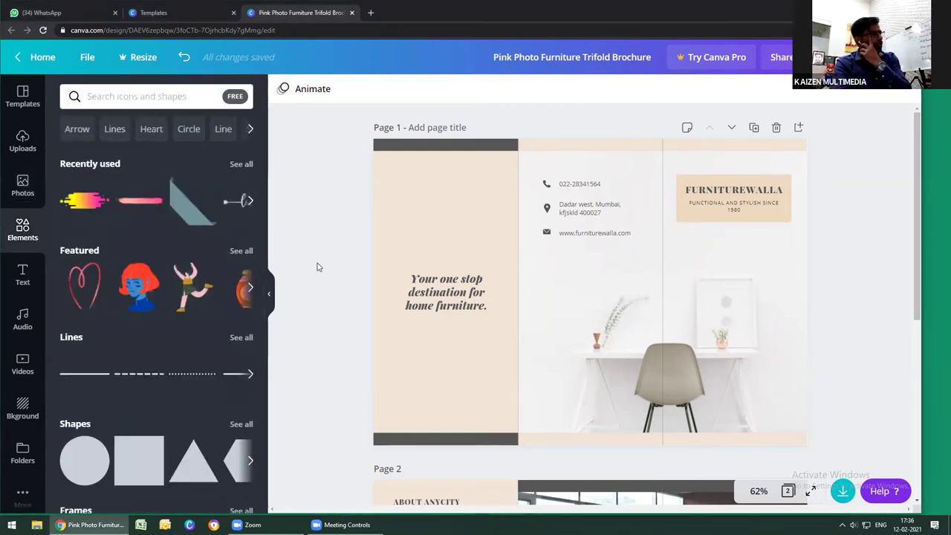
{"action": "left_click", "coordinate": [449, 238]}
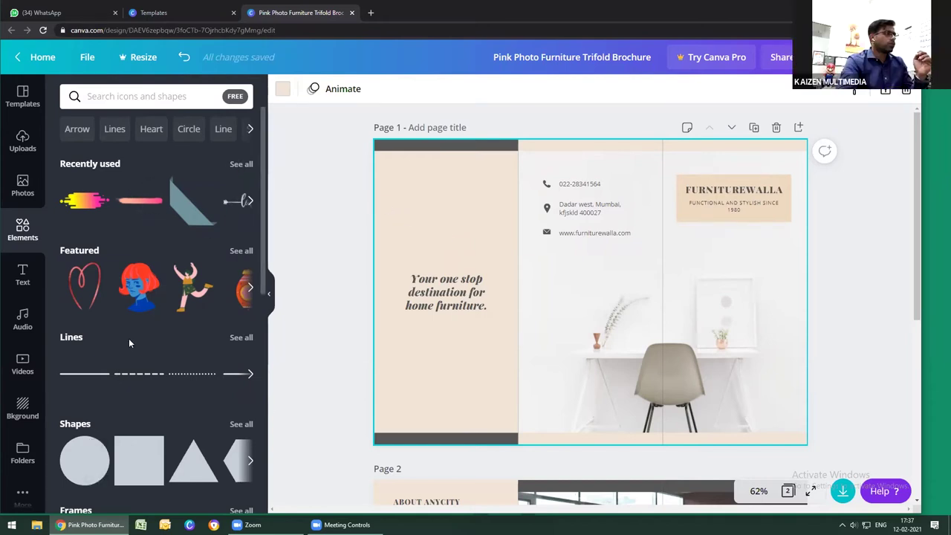
{"action": "scroll", "coordinate": [128, 342], "scroll_direction": "down", "scroll_amount": 5}
{"action": "scroll", "coordinate": [128, 342], "scroll_direction": "down", "scroll_amount": 3}
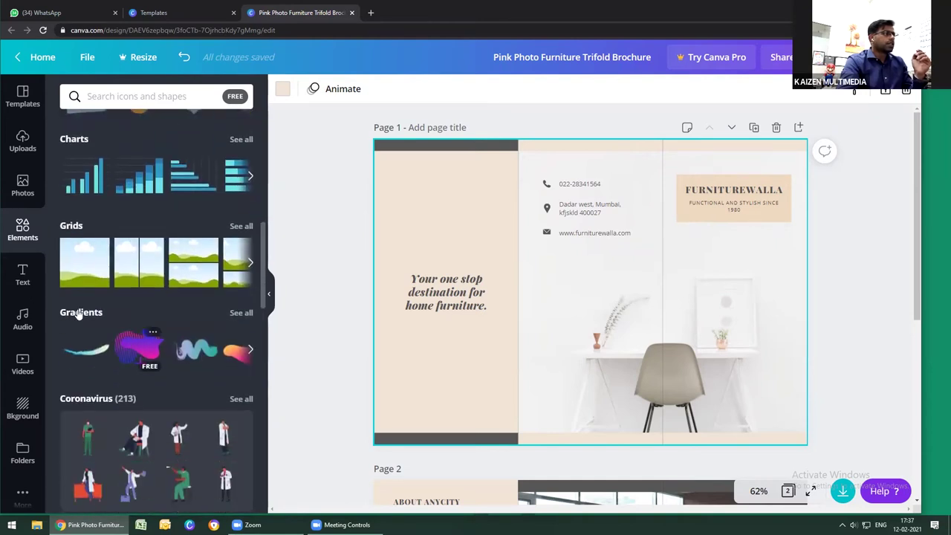
{"action": "scroll", "coordinate": [82, 312], "scroll_direction": "down", "scroll_amount": 1}
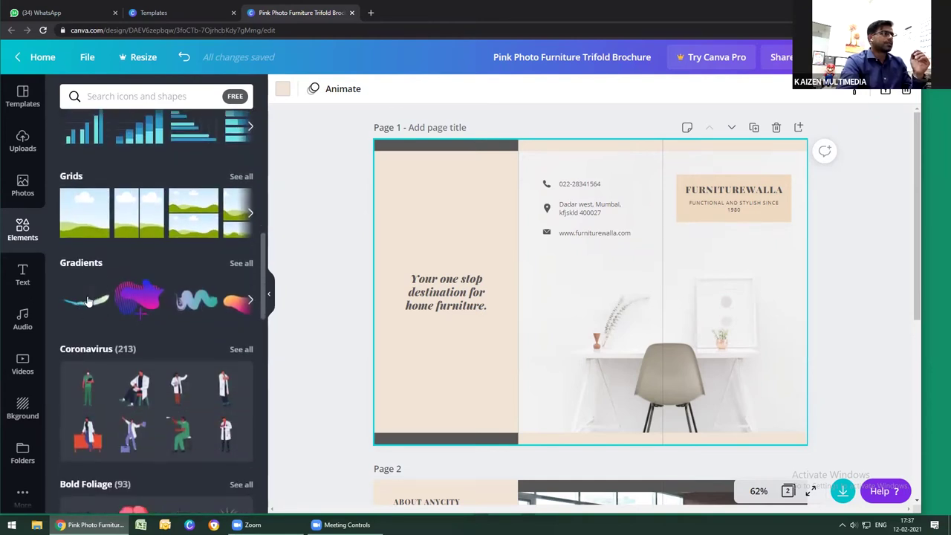
{"action": "right_click", "coordinate": [243, 267]}
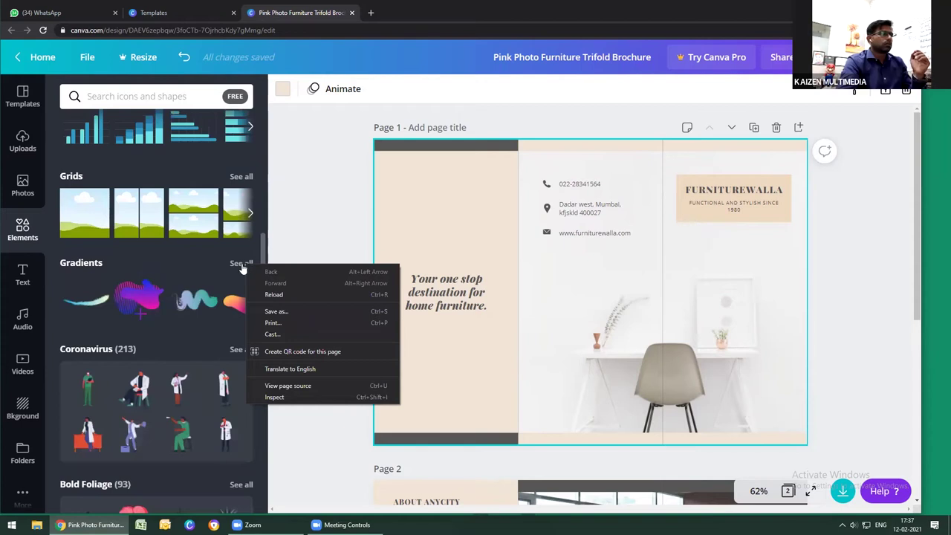
{"action": "left_click", "coordinate": [242, 266]}
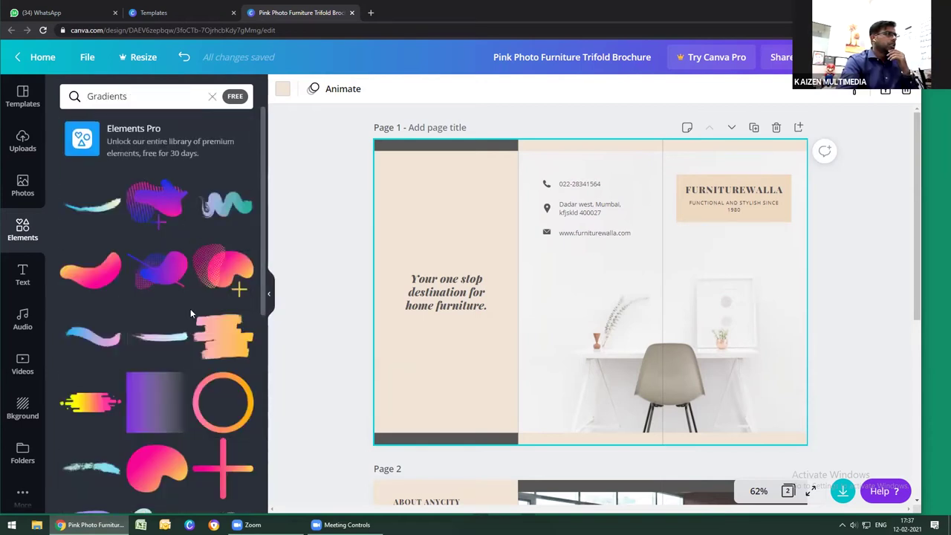
Insert the purple fading square gradient into page 1's upper-left corner and undo the accidental move of the desk photo
{"action": "scroll", "coordinate": [190, 311], "scroll_direction": "down", "scroll_amount": 3}
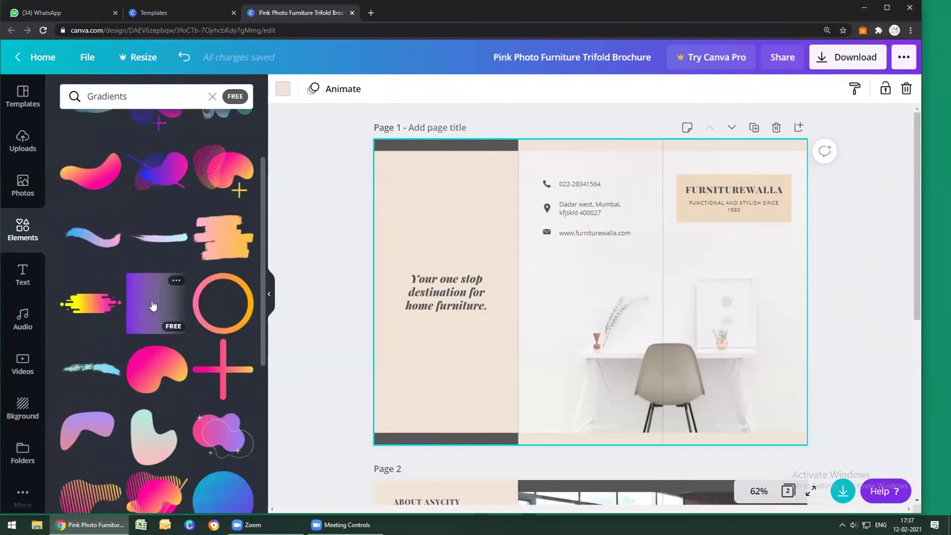
{"action": "left_click", "coordinate": [152, 305]}
{"action": "left_click_drag", "start_coordinate": [567, 287], "coordinate": [411, 190]}
{"action": "left_click_drag", "start_coordinate": [502, 271], "coordinate": [518, 308]}
{"action": "left_click_drag", "start_coordinate": [533, 333], "coordinate": [621, 443]}
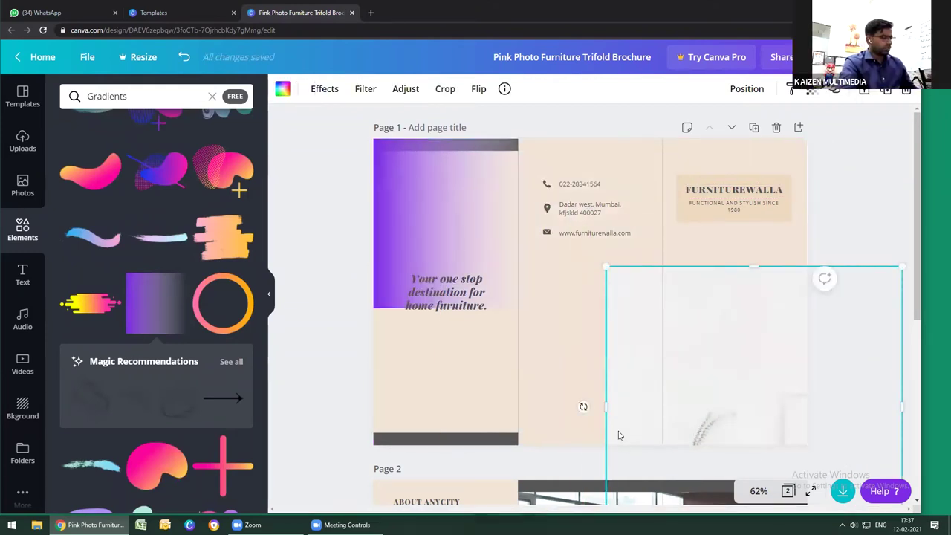
{"action": "key", "text": "ctrl+z"}
Enlarge the purple gradient from its lower-right corner until it spans the full width of page 1
{"action": "right_click", "coordinate": [422, 212]}
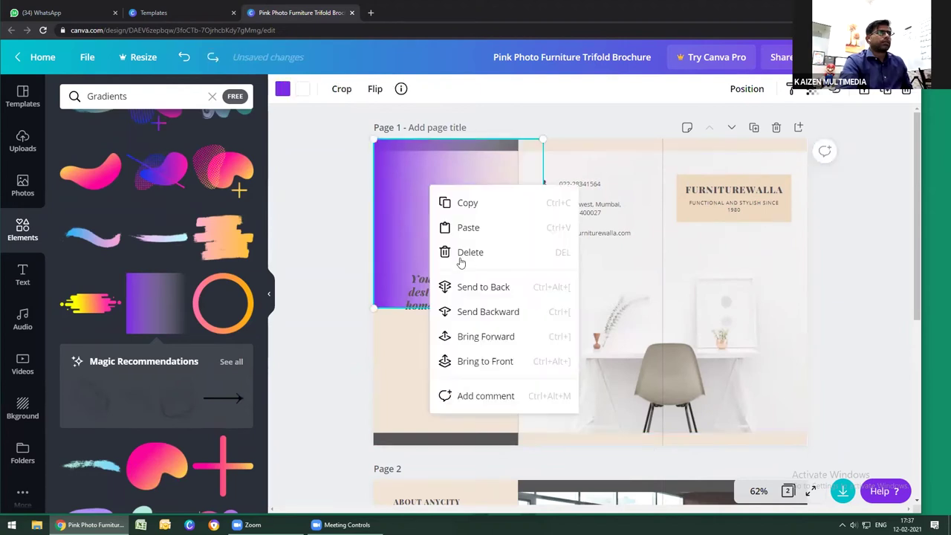
{"action": "left_click", "coordinate": [501, 136]}
{"action": "left_click", "coordinate": [488, 186]}
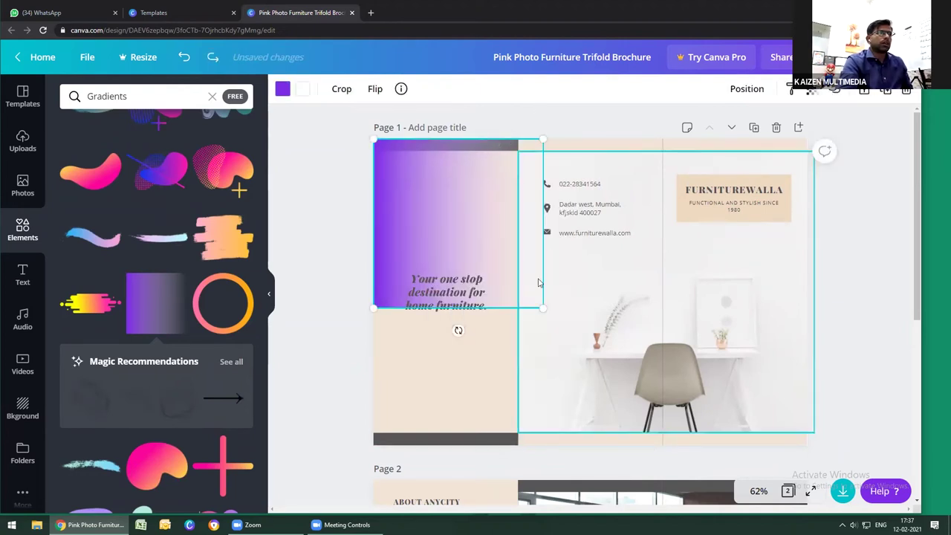
{"action": "left_click_drag", "start_coordinate": [544, 310], "coordinate": [936, 438]}
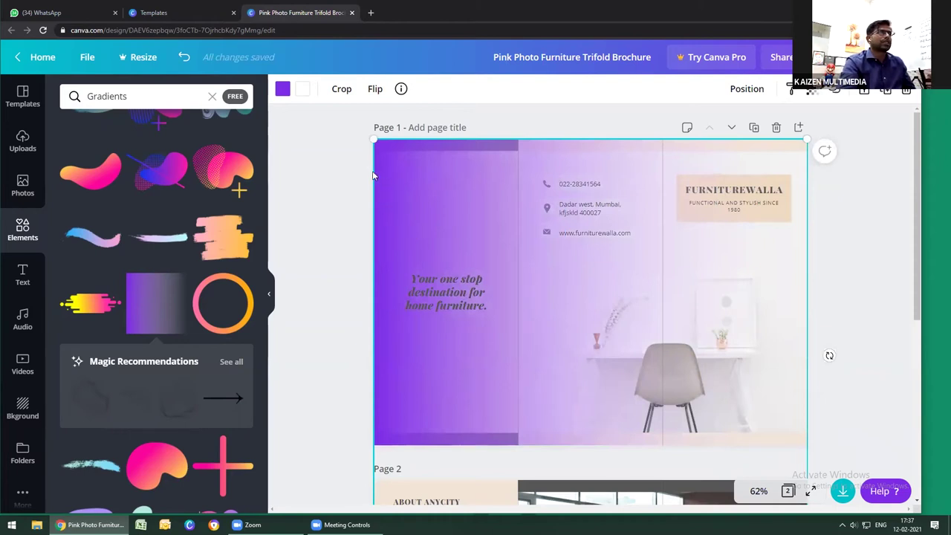
Try sending the purple gradient behind the other page 1 elements and undo the layer change
{"action": "left_click", "coordinate": [282, 90]}
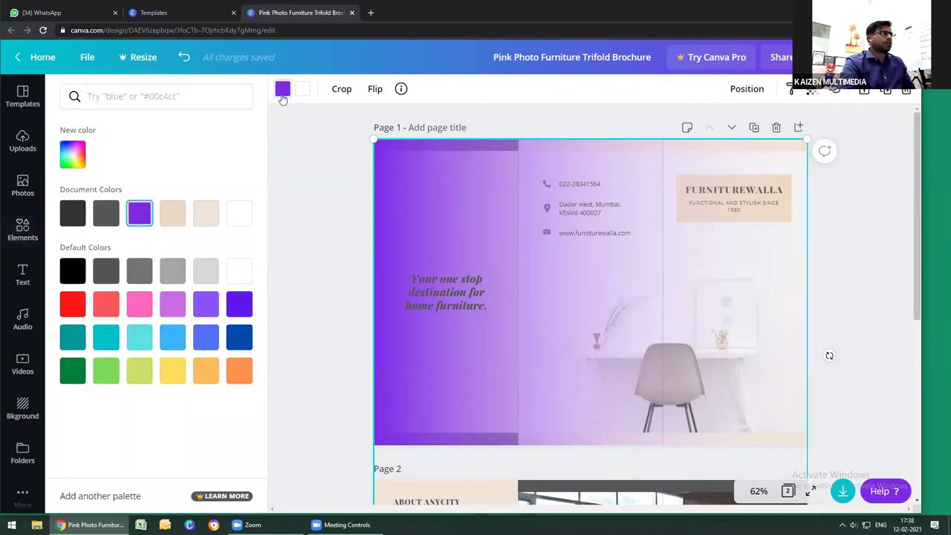
{"action": "left_click", "coordinate": [339, 157]}
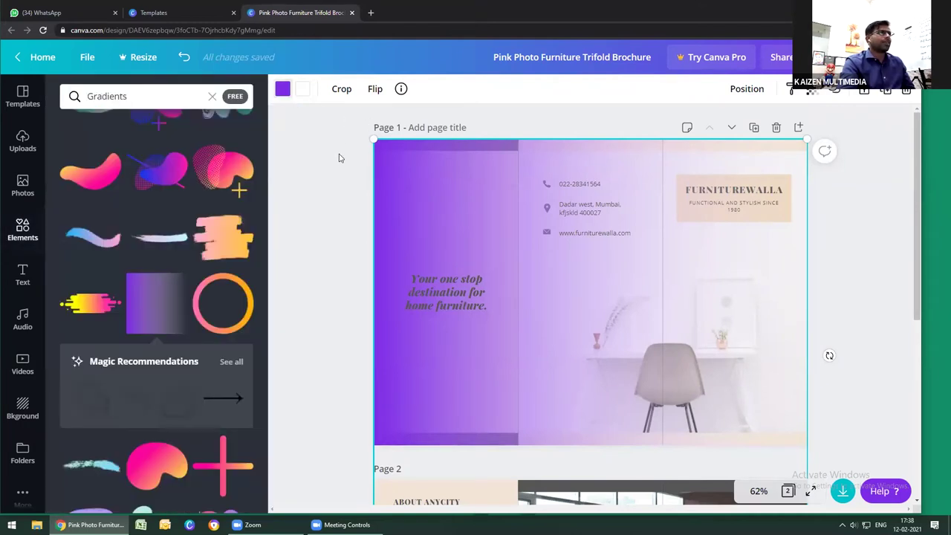
{"action": "left_click", "coordinate": [352, 191]}
{"action": "left_click", "coordinate": [420, 202]}
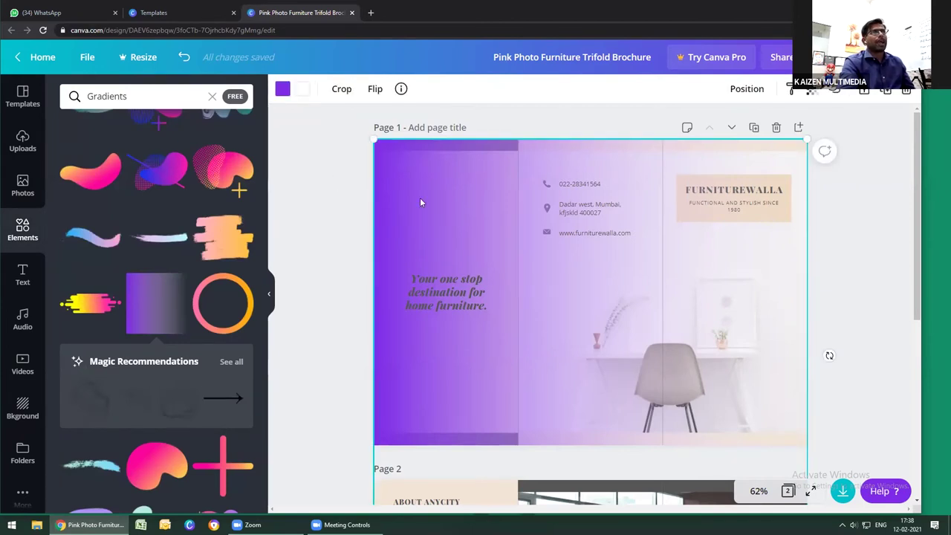
{"action": "right_click", "coordinate": [420, 201]}
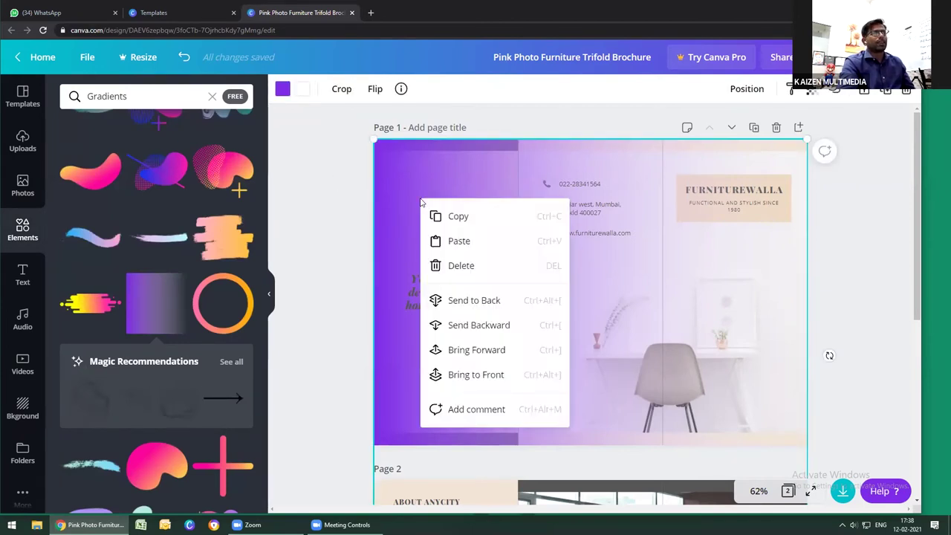
{"action": "left_click", "coordinate": [474, 300]}
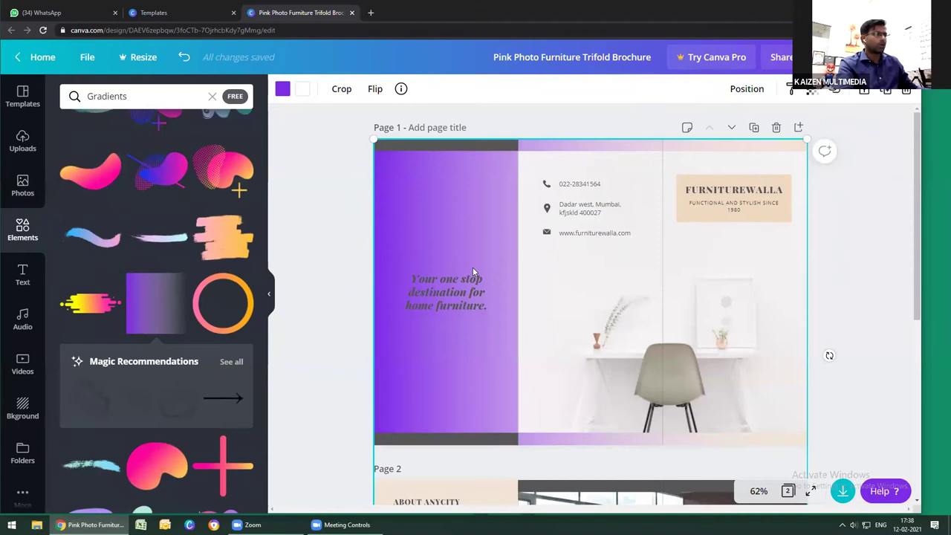
{"action": "key", "text": "ctrl+z"}
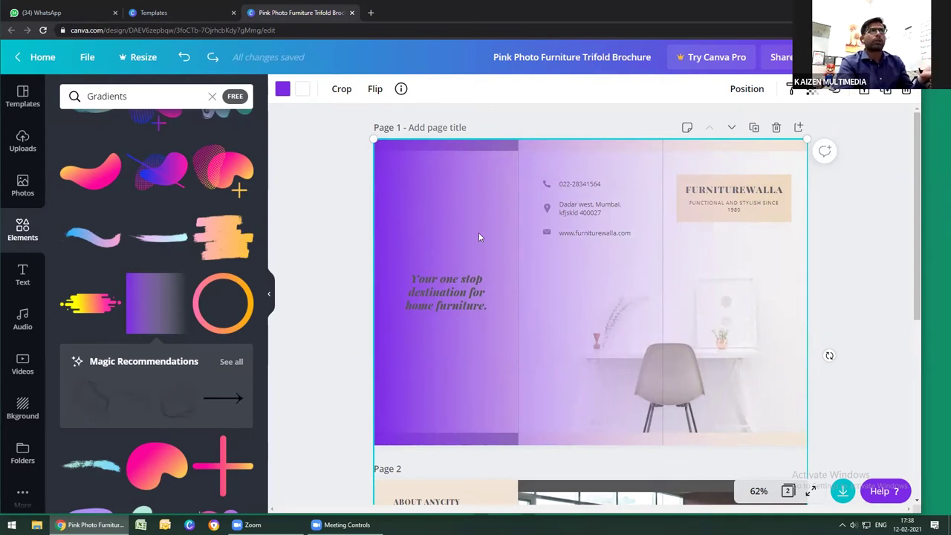
Send the gradient to the back of page 1 and recolour its purple end with the darkest grey document colour
{"action": "right_click", "coordinate": [479, 237]}
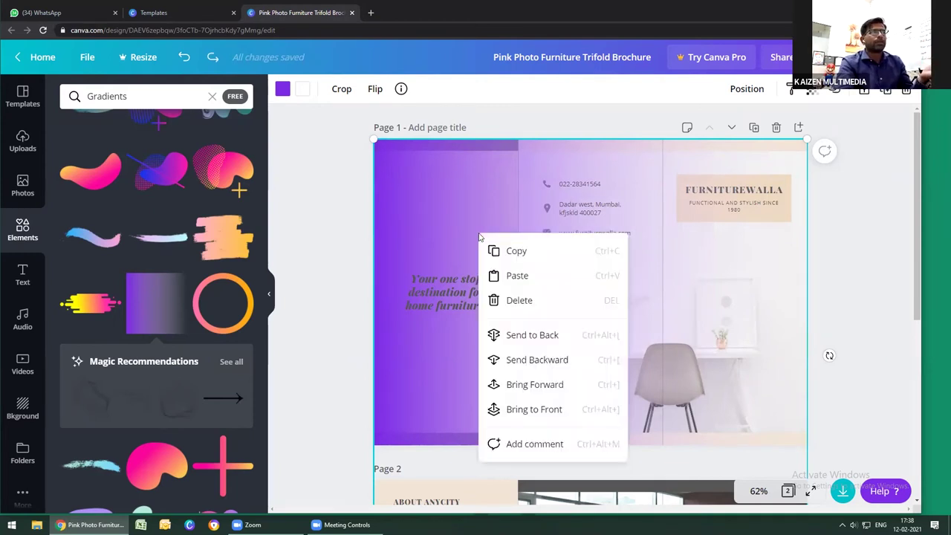
{"action": "left_click", "coordinate": [511, 338]}
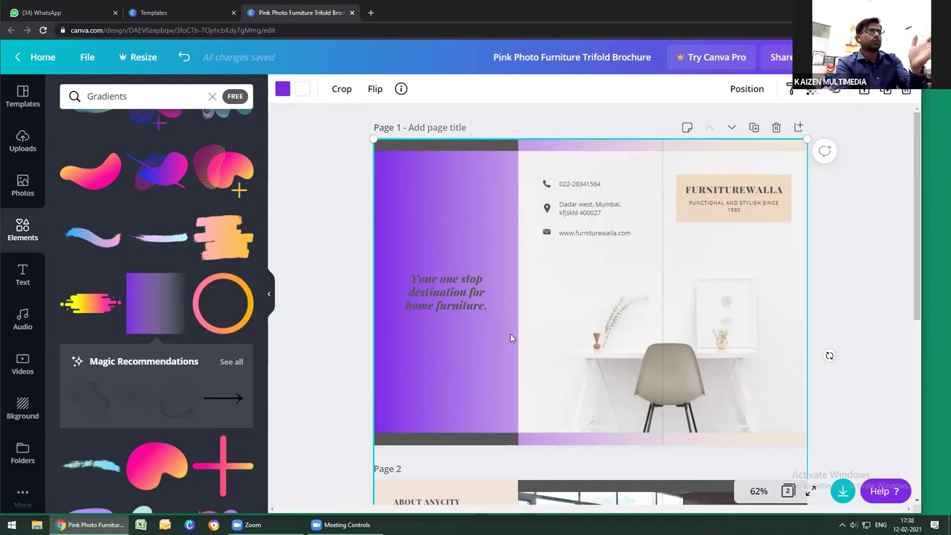
{"action": "left_click", "coordinate": [283, 89]}
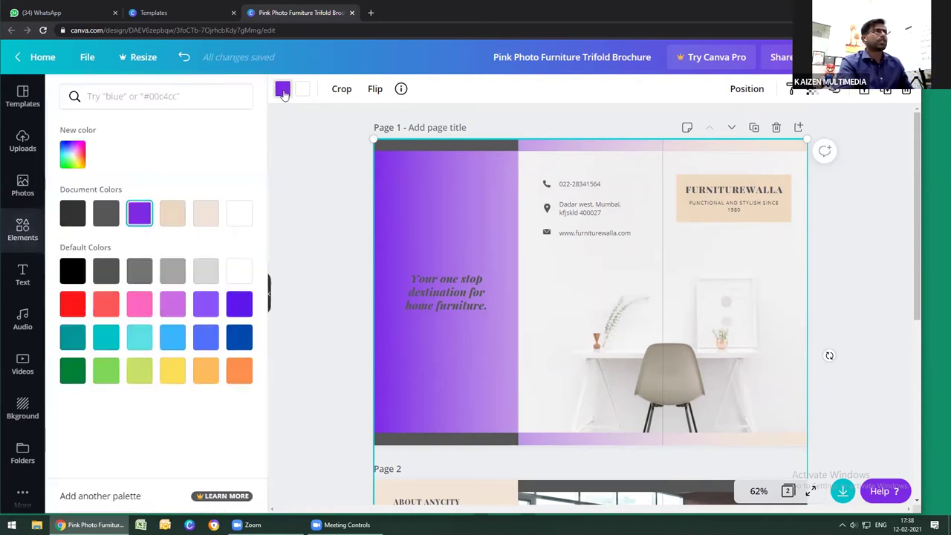
{"action": "left_click", "coordinate": [238, 214]}
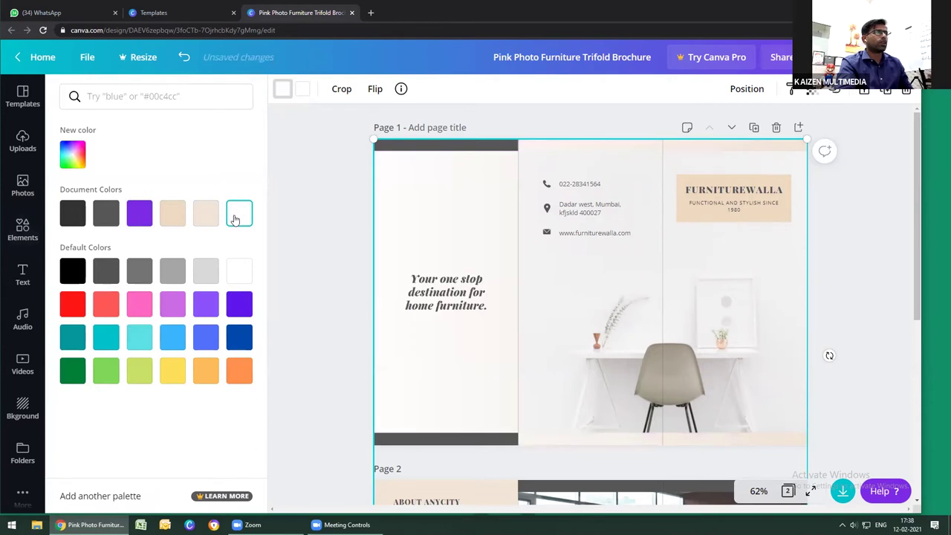
{"action": "left_click", "coordinate": [72, 215]}
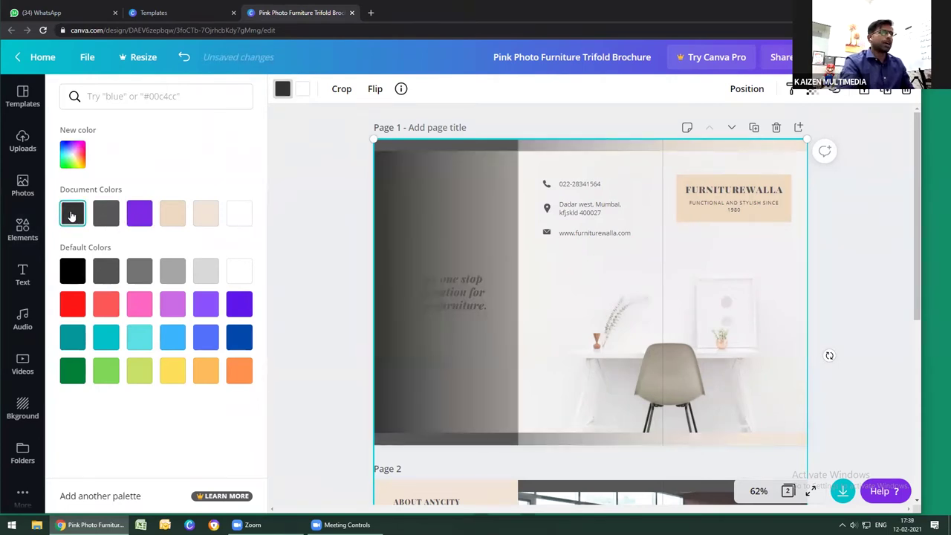
{"action": "left_click", "coordinate": [452, 208]}
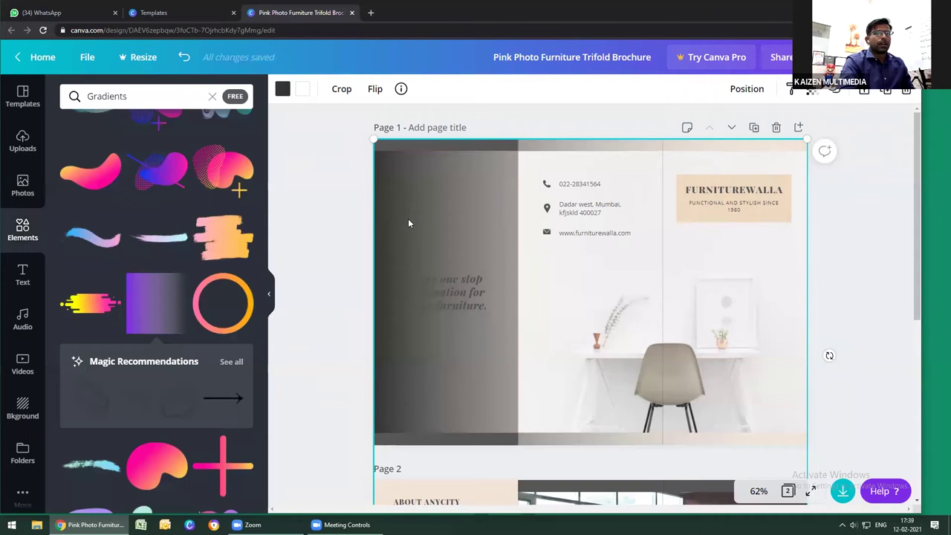
Shift the dark gradient leftwards until its right edge meets page 1's second fold line, lightening the slogan panel
{"action": "key", "text": "shift+Left"}
{"action": "key", "text": "shift+Left"}
{"action": "key", "text": "shift+Left"}
{"action": "key", "text": "shift+Left"}
{"action": "key", "text": "shift+Left"}
{"action": "key", "text": "shift+Left"}
{"action": "key", "text": "shift+Left"}
{"action": "key", "text": "shift+Left"}
{"action": "key", "text": "shift+Left"}
{"action": "key", "text": "shift+Left"}
{"action": "key", "text": "shift+Left"}
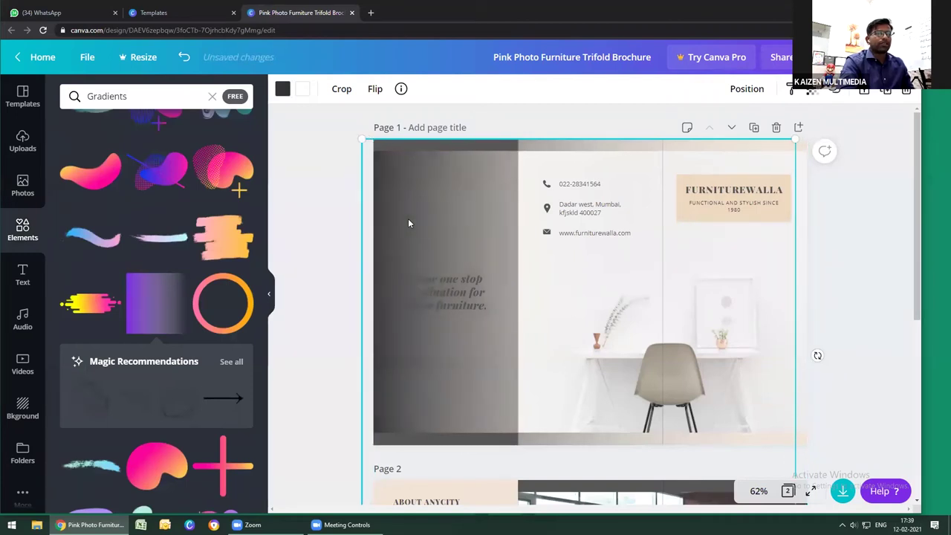
{"action": "key", "text": "shift+Left"}
{"action": "key", "text": "shift+Left"}
{"action": "key", "text": "shift+Left"}
{"action": "key", "text": "shift+Left"}
{"action": "key", "text": "shift+Left"}
{"action": "key", "text": "shift+Left"}
{"action": "key", "text": "shift+Left"}
{"action": "key", "text": "shift+Left"}
{"action": "key", "text": "shift+Left"}
{"action": "key", "text": "shift+Left"}
{"action": "key", "text": "shift+Left"}
{"action": "key", "text": "shift+Left"}
{"action": "key", "text": "shift+Left"}
{"action": "key", "text": "shift+Left"}
{"action": "key", "text": "shift+Left"}
{"action": "key", "text": "shift+Left"}
{"action": "key", "text": "shift+Left"}
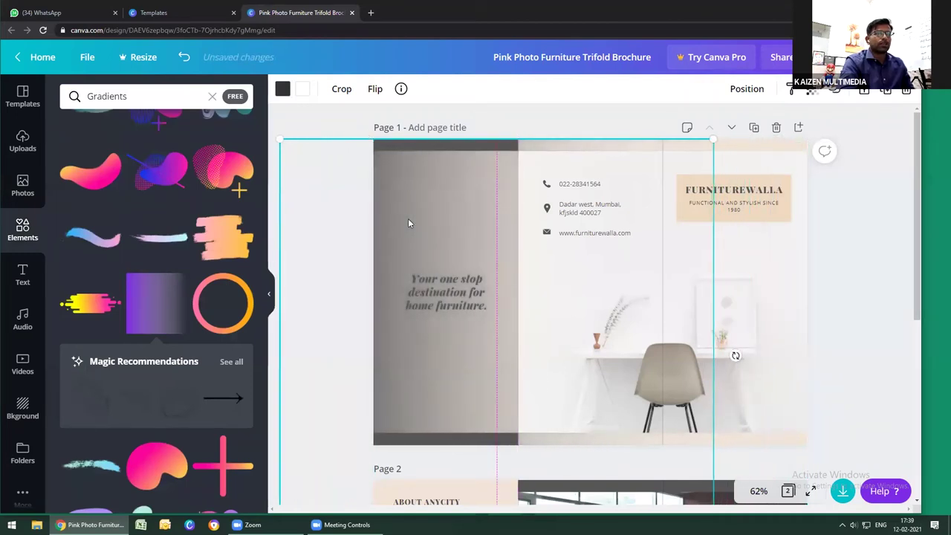
{"action": "key", "text": "shift+Left"}
{"action": "key", "text": "shift+Left"}
{"action": "key", "text": "shift+Left"}
{"action": "key", "text": "shift+Left"}
{"action": "key", "text": "shift+Left"}
{"action": "key", "text": "shift+Left"}
{"action": "key", "text": "shift+Left"}
{"action": "key", "text": "shift+Left"}
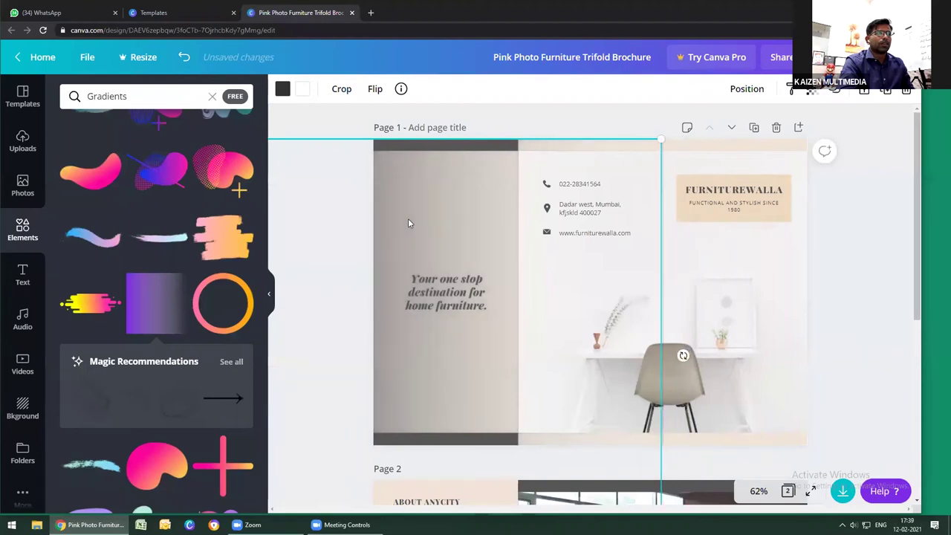
Shift the dark gradient rightwards until it almost spans the full width of page 1, darkening the slogan panel
{"action": "key", "text": "shift+Right"}
{"action": "key", "text": "shift+Right"}
{"action": "key", "text": "shift+Right"}
{"action": "key", "text": "shift+Right"}
{"action": "key", "text": "shift+Right"}
{"action": "key", "text": "shift+Right"}
{"action": "key", "text": "shift+Right"}
{"action": "key", "text": "shift+Right"}
{"action": "key", "text": "shift+Right"}
{"action": "key", "text": "shift+Right"}
{"action": "key", "text": "shift+Right"}
{"action": "key", "text": "shift+Right"}
{"action": "key", "text": "shift+Right"}
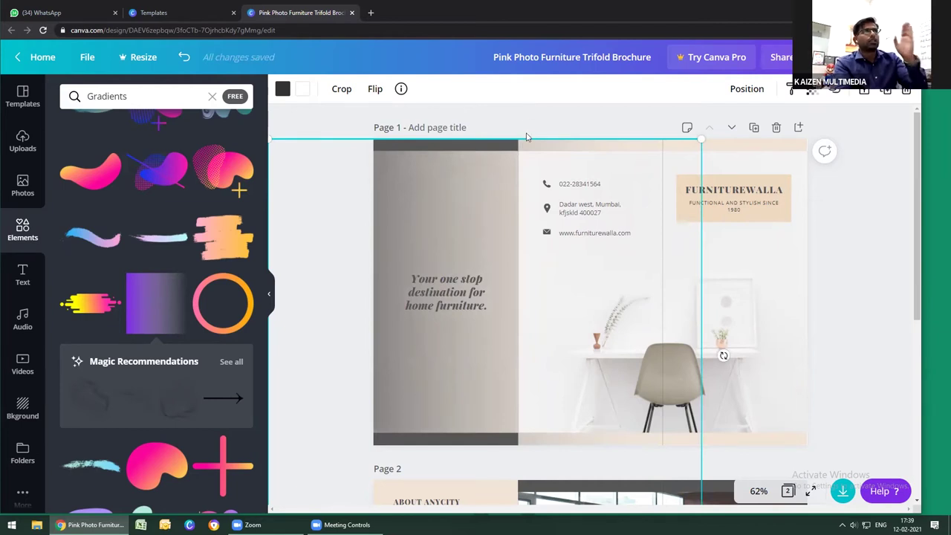
{"action": "key", "text": "shift+Left"}
{"action": "key", "text": "shift+Left"}
{"action": "key", "text": "shift+Left"}
{"action": "key", "text": "shift+Right"}
{"action": "key", "text": "shift+Right"}
{"action": "key", "text": "shift+Right"}
{"action": "key", "text": "shift+Right"}
{"action": "key", "text": "shift+Right"}
{"action": "key", "text": "shift+Right"}
{"action": "key", "text": "shift+Right"}
{"action": "key", "text": "shift+Right"}
{"action": "key", "text": "shift+Right"}
{"action": "key", "text": "shift+Right"}
{"action": "key", "text": "shift+Right"}
{"action": "key", "text": "shift+Right"}
{"action": "key", "text": "shift+Right"}
{"action": "key", "text": "shift+Right"}
{"action": "key", "text": "shift+Right"}
{"action": "key", "text": "shift+Right"}
{"action": "key", "text": "shift+Right"}
{"action": "key", "text": "shift+Right"}
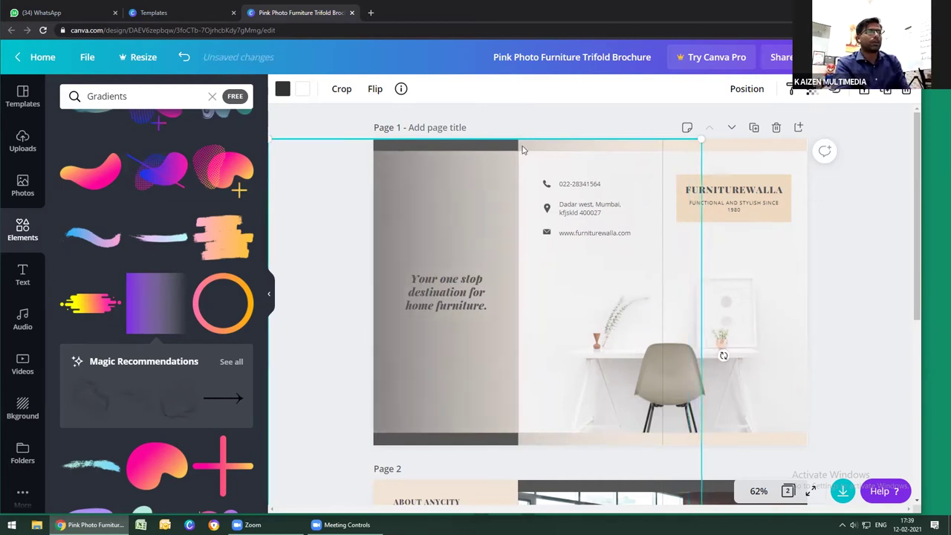
{"action": "key", "text": "shift+Right"}
{"action": "key", "text": "shift+Right"}
{"action": "key", "text": "shift+Right"}
{"action": "key", "text": "shift+Right"}
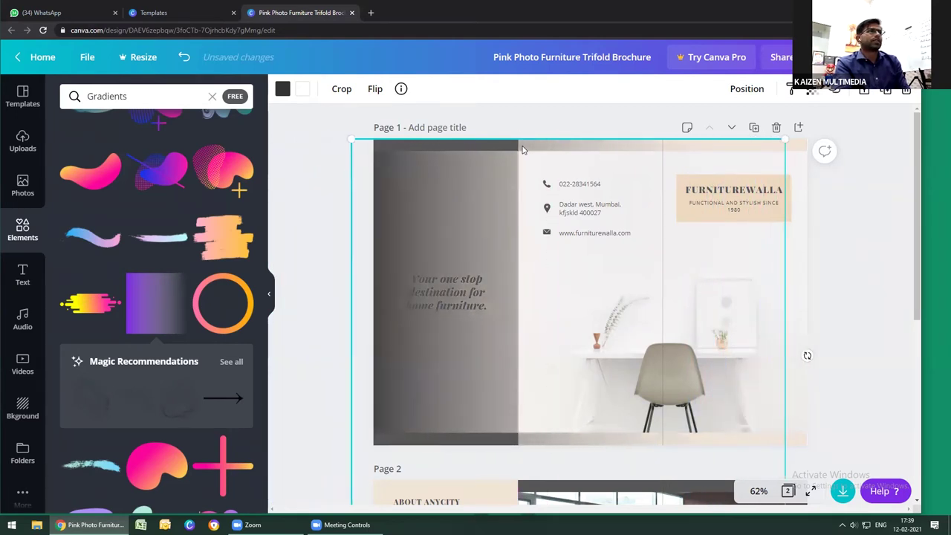
{"action": "key", "text": "shift+Left"}
{"action": "key", "text": "shift+Left"}
{"action": "key", "text": "shift+Left"}
{"action": "key", "text": "shift+Left"}
{"action": "key", "text": "shift+Left"}
{"action": "key", "text": "shift+Left"}
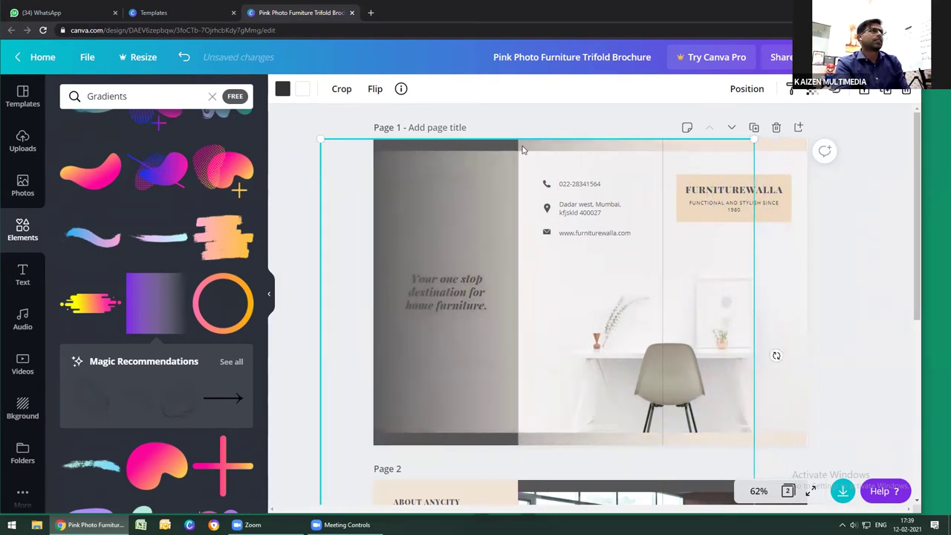
{"action": "key", "text": "shift+Right"}
{"action": "key", "text": "shift+Right"}
{"action": "key", "text": "shift+Right"}
{"action": "key", "text": "shift+Right"}
{"action": "key", "text": "shift+Right"}
{"action": "key", "text": "shift+Right"}
{"action": "key", "text": "shift+Right"}
{"action": "key", "text": "shift+Right"}
{"action": "key", "text": "shift+Right"}
{"action": "key", "text": "shift+Right"}
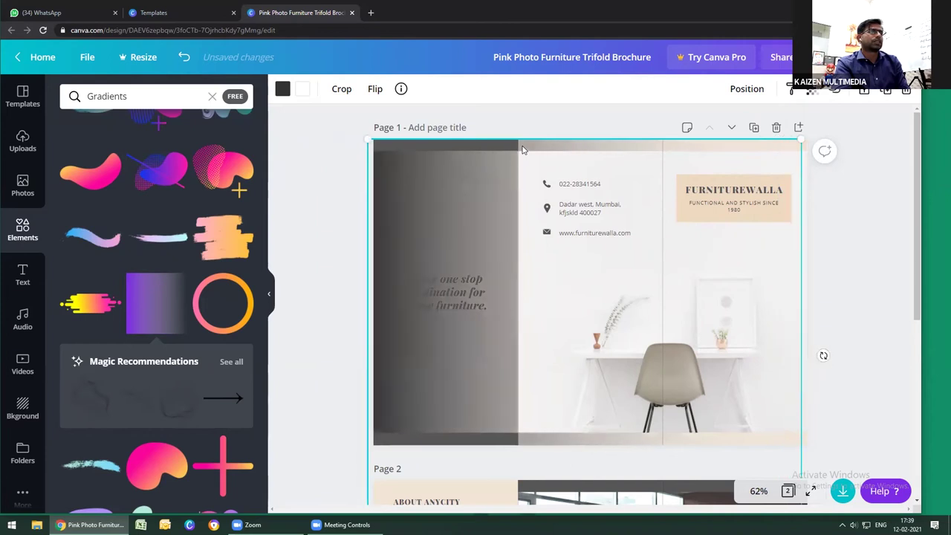
Lighten the gradient's dark end to the custom grey #868686
{"action": "left_click", "coordinate": [283, 89]}
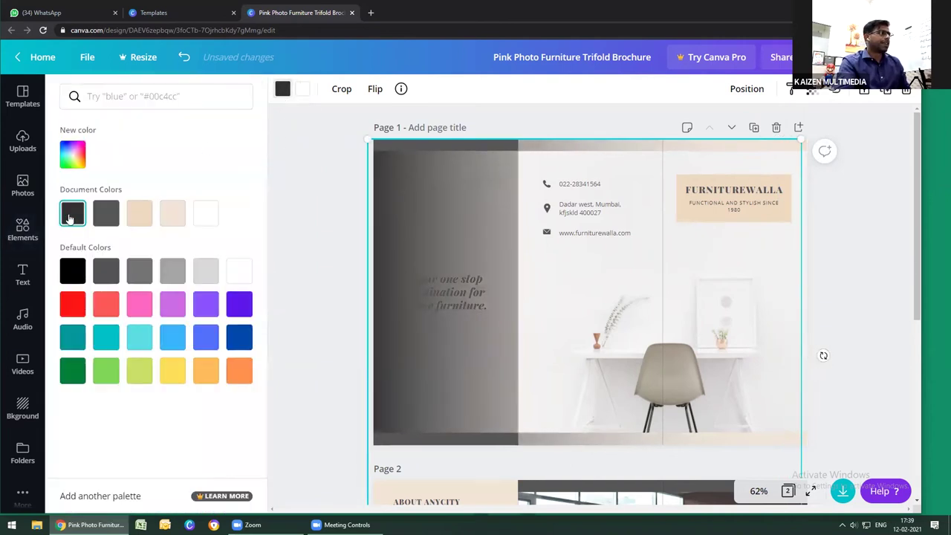
{"action": "left_click", "coordinate": [73, 155]}
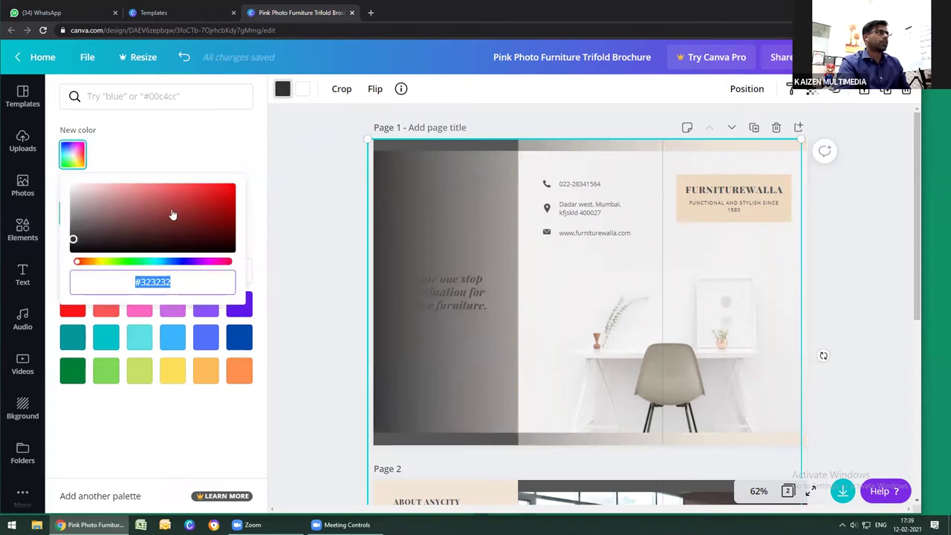
{"action": "left_click_drag", "start_coordinate": [73, 240], "coordinate": [73, 216]}
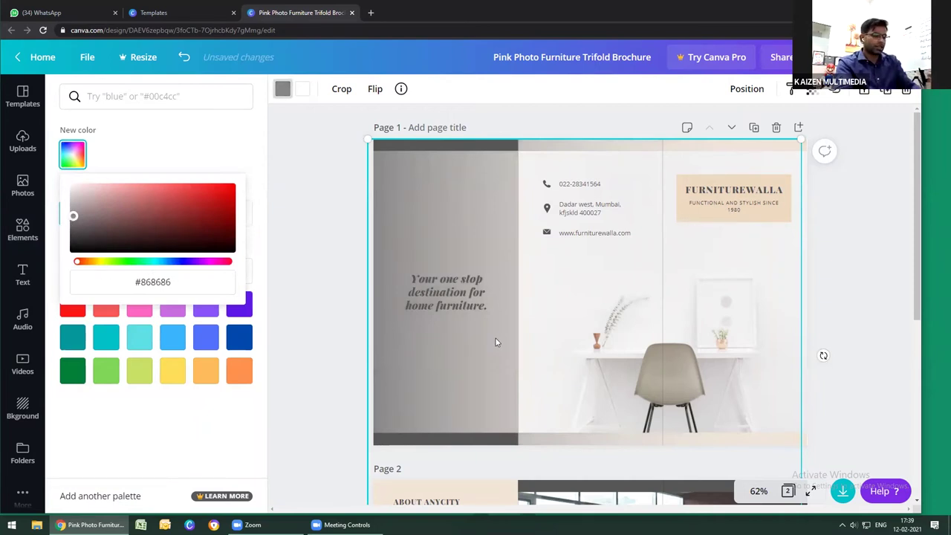
Delete the grey gradient from page 1
{"action": "left_click", "coordinate": [370, 218]}
{"action": "key", "text": "Delete"}
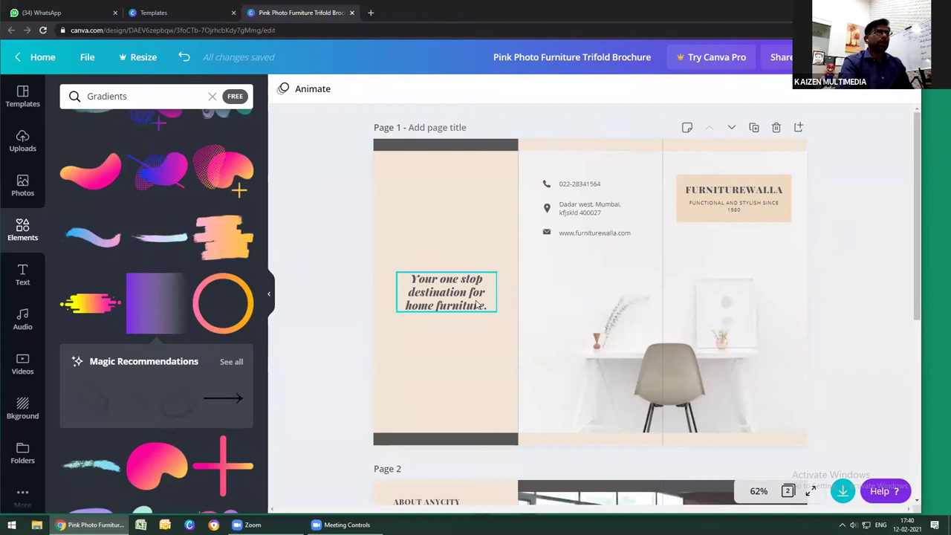
Add the photo of the orange and green chairs at the back of page 1 and enlarge it across all three panels
{"action": "left_click", "coordinate": [479, 247]}
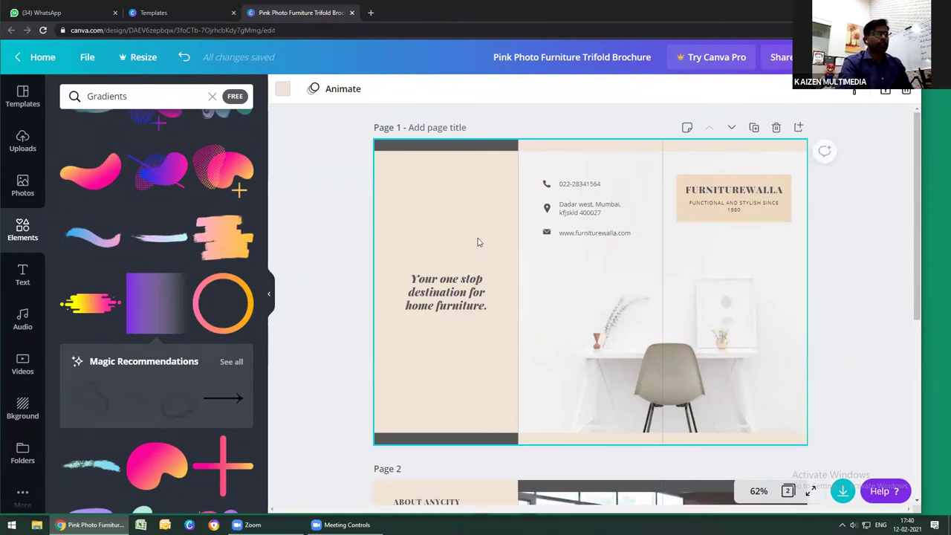
{"action": "left_click", "coordinate": [23, 187]}
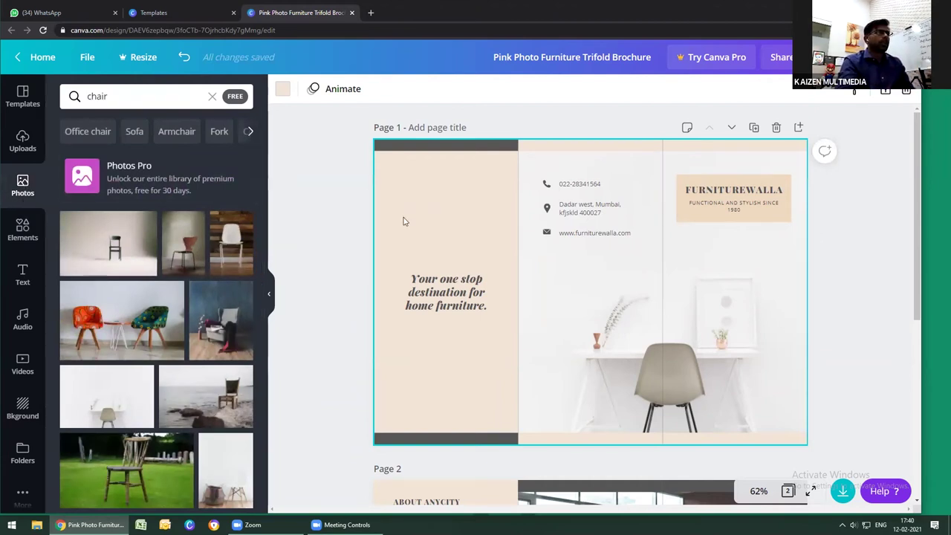
{"action": "left_click", "coordinate": [109, 336]}
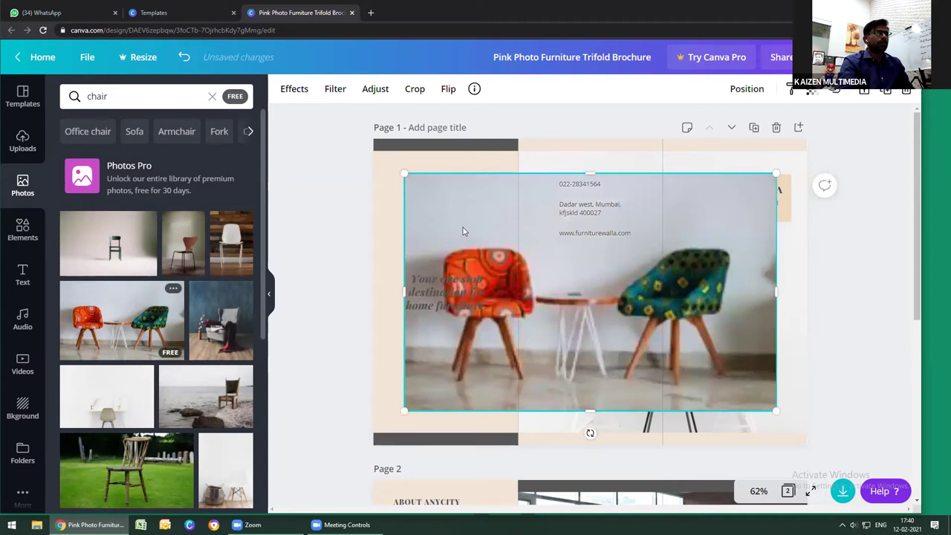
{"action": "right_click", "coordinate": [478, 208]}
{"action": "left_click", "coordinate": [532, 310]}
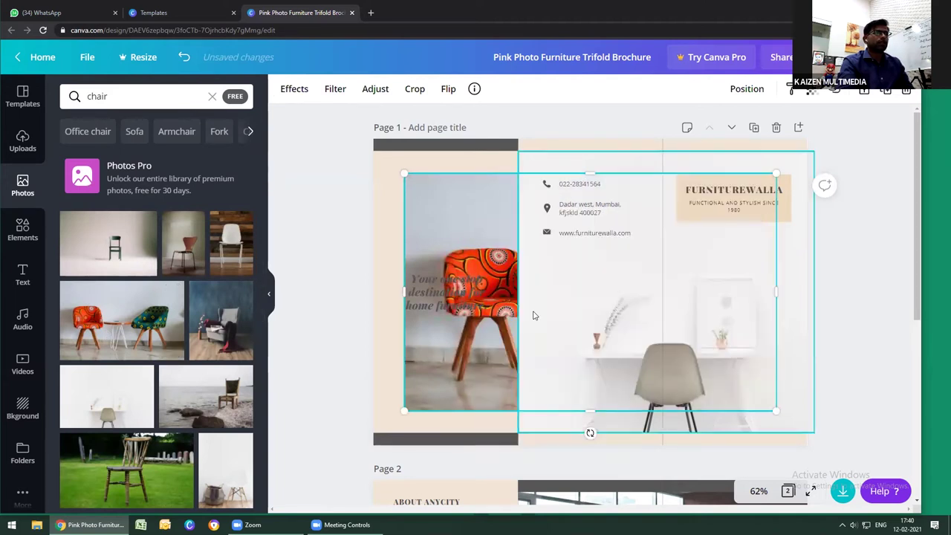
{"action": "left_click_drag", "start_coordinate": [442, 195], "coordinate": [414, 171]}
{"action": "left_click_drag", "start_coordinate": [770, 401], "coordinate": [814, 432]}
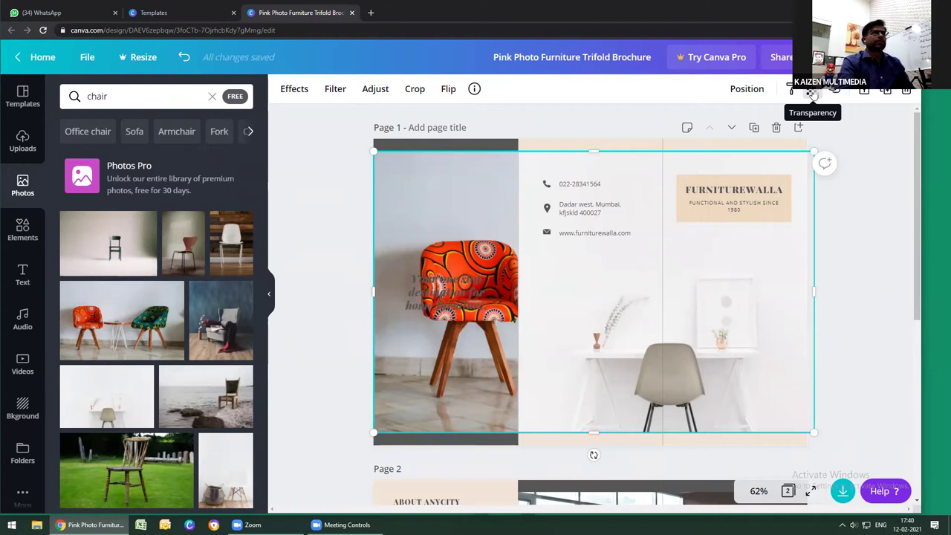
Fade the orange and green chairs photo by setting its transparency to 10
{"action": "left_click", "coordinate": [812, 96]}
{"action": "left_click_drag", "start_coordinate": [775, 127], "coordinate": [704, 133]}
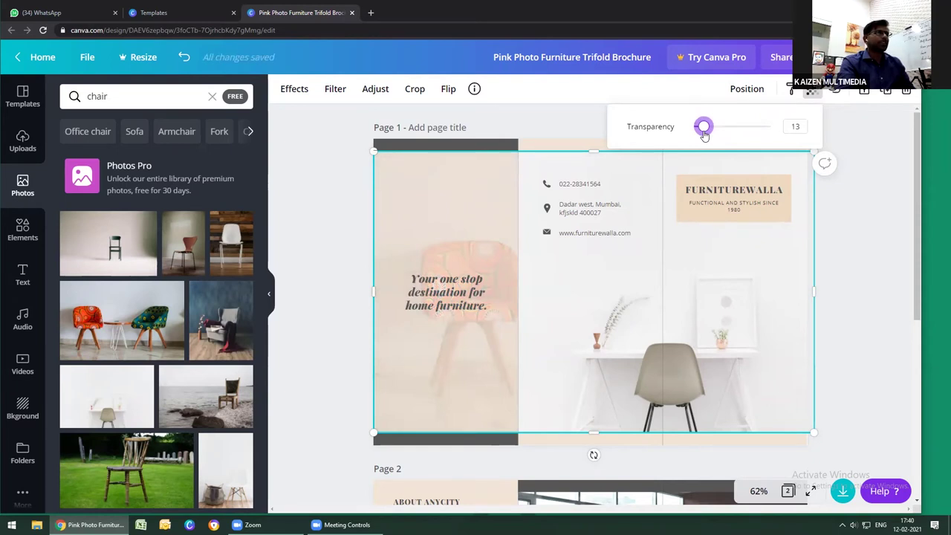
{"action": "left_click_drag", "start_coordinate": [704, 133], "coordinate": [702, 134]}
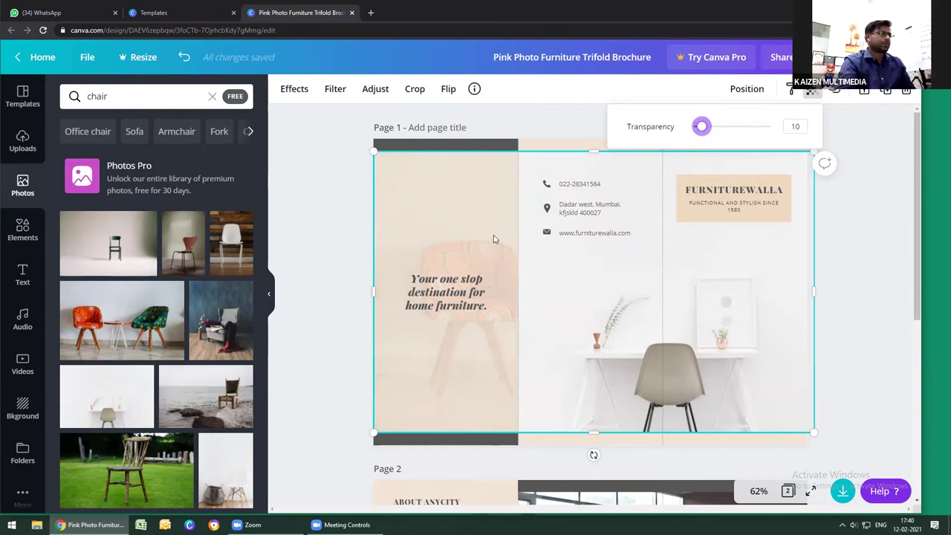
Look further through the chair photos for an alternative background image
{"action": "scroll", "coordinate": [127, 424], "scroll_direction": "down", "scroll_amount": 3}
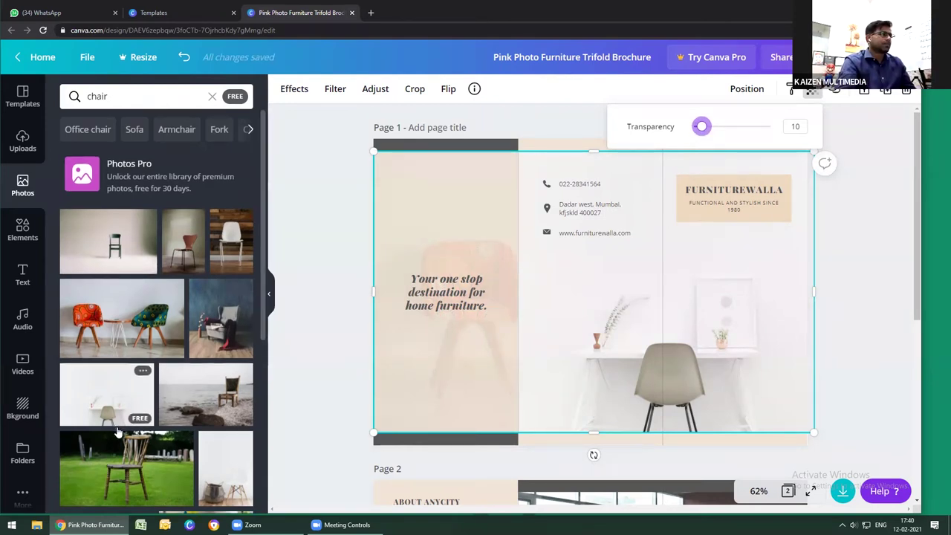
{"action": "scroll", "coordinate": [161, 379], "scroll_direction": "down", "scroll_amount": 3}
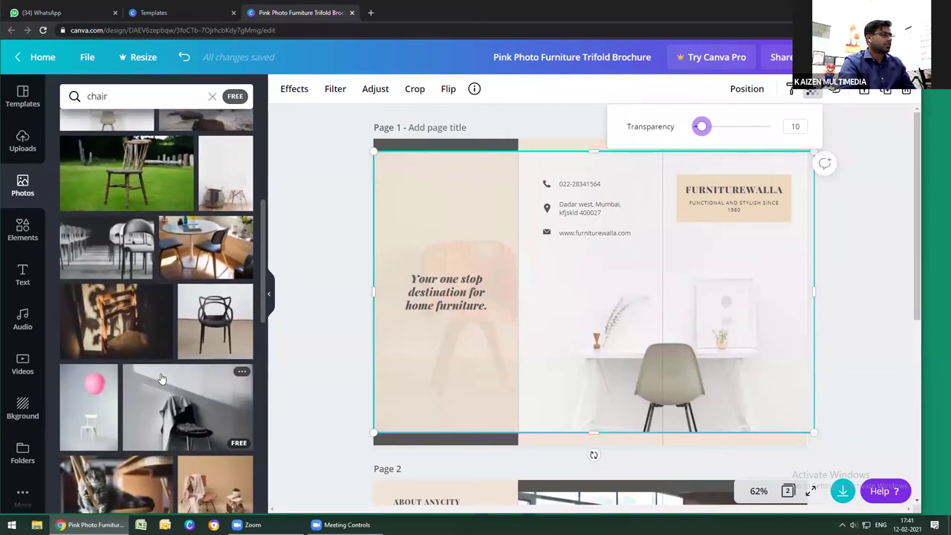
{"action": "scroll", "coordinate": [161, 379], "scroll_direction": "down", "scroll_amount": 2}
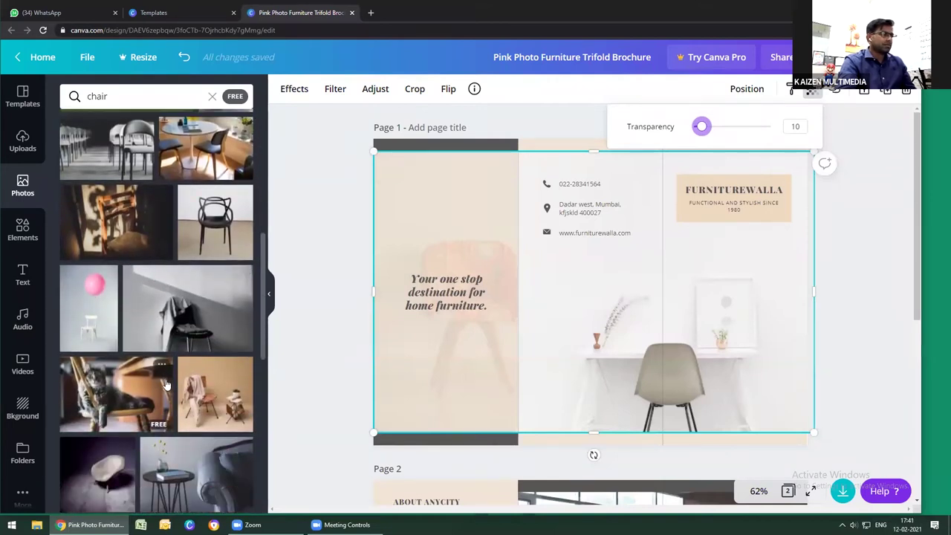
{"action": "scroll", "coordinate": [165, 382], "scroll_direction": "down", "scroll_amount": 2}
{"action": "scroll", "coordinate": [166, 384], "scroll_direction": "down", "scroll_amount": 2}
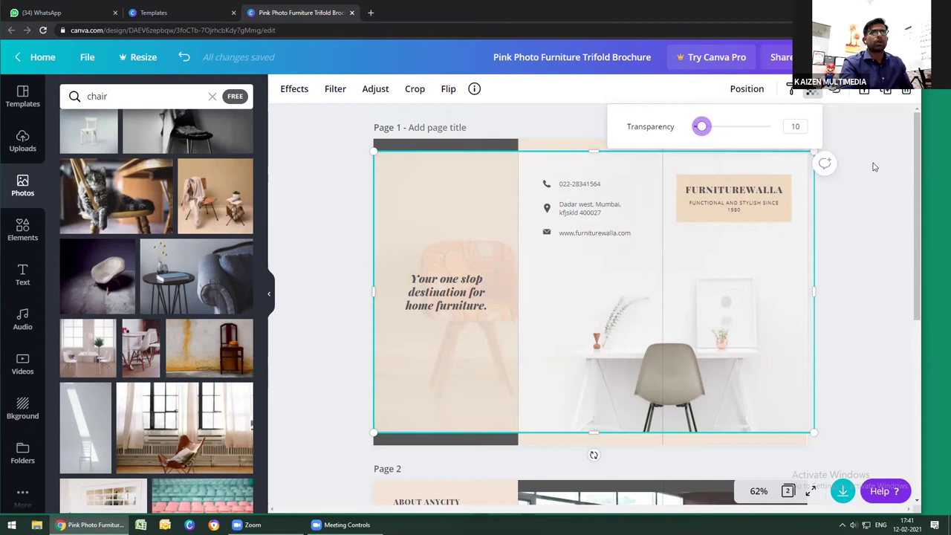
Undo the transparency and size changes of the orange and green chairs photo and delete it from page 1
{"action": "left_click", "coordinate": [869, 191]}
{"action": "left_click", "coordinate": [487, 214]}
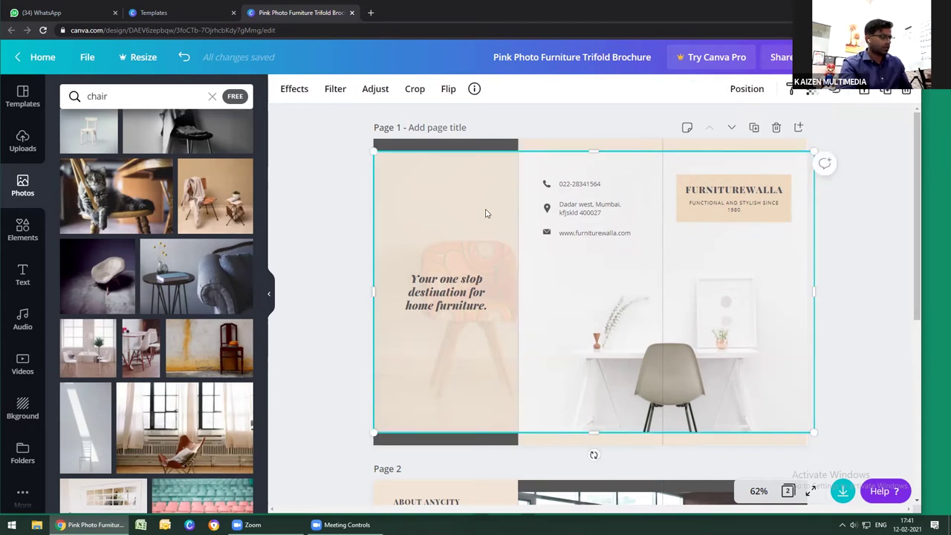
{"action": "key", "text": "ctrl+z"}
{"action": "key", "text": "ctrl+z"}
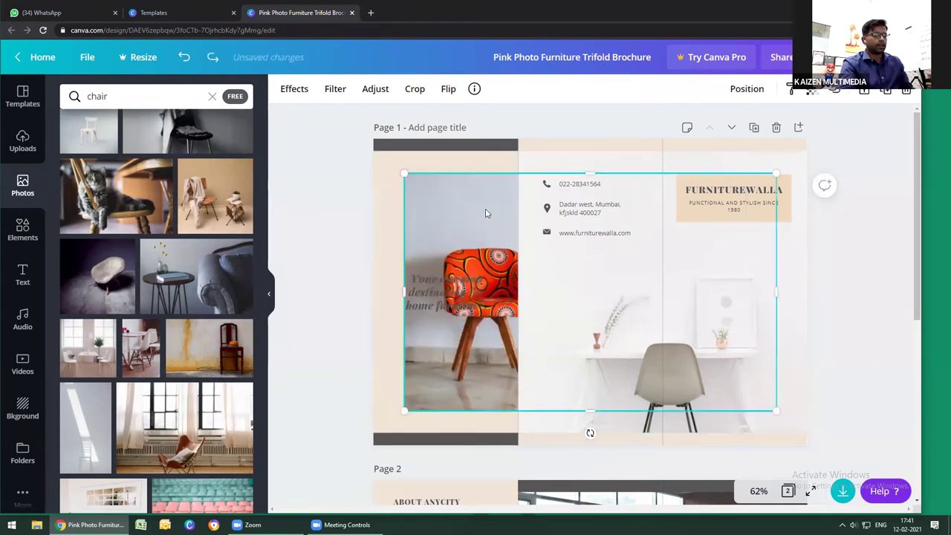
{"action": "key", "text": "Delete"}
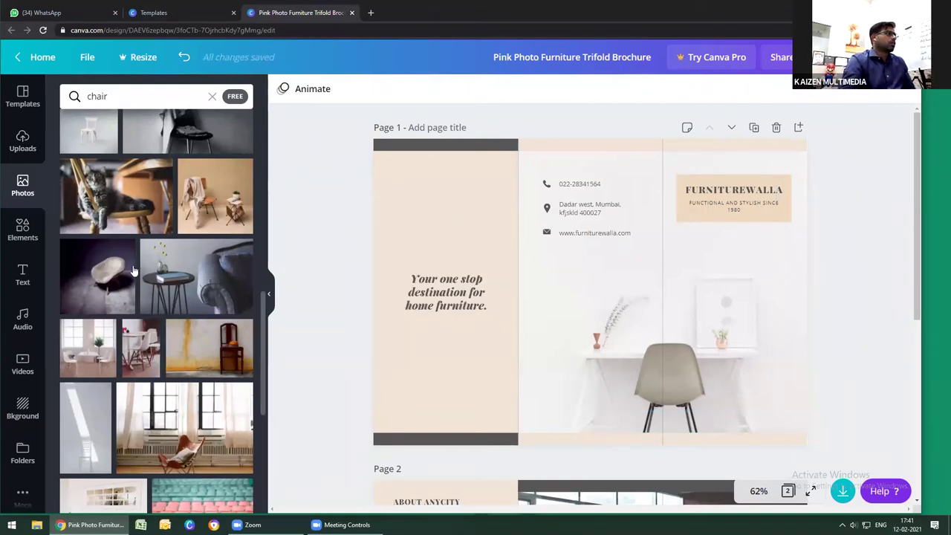
Add the photo with the teal chair, sideboard and vase to page 1, aligned with the slogan panel's upper-left corner
{"action": "scroll", "coordinate": [152, 286], "scroll_direction": "down", "scroll_amount": 4}
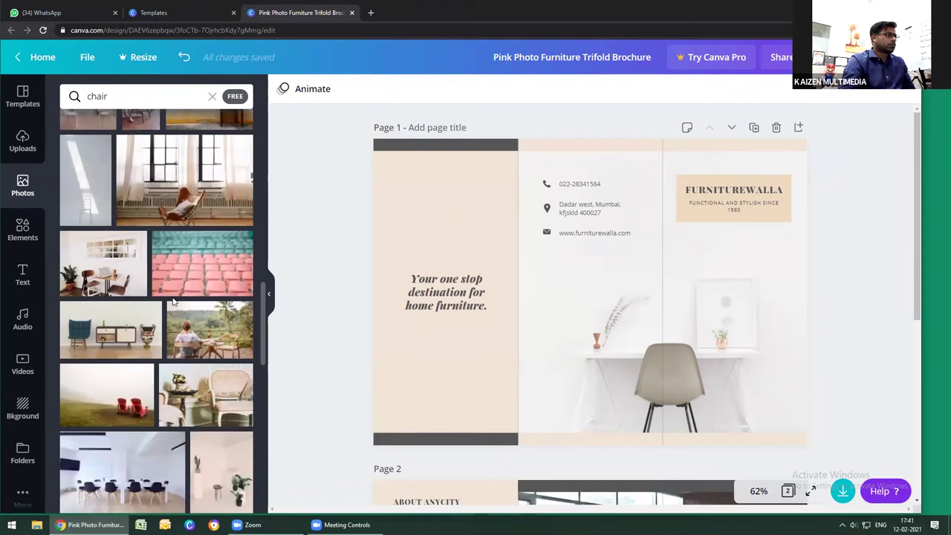
{"action": "left_click", "coordinate": [82, 339]}
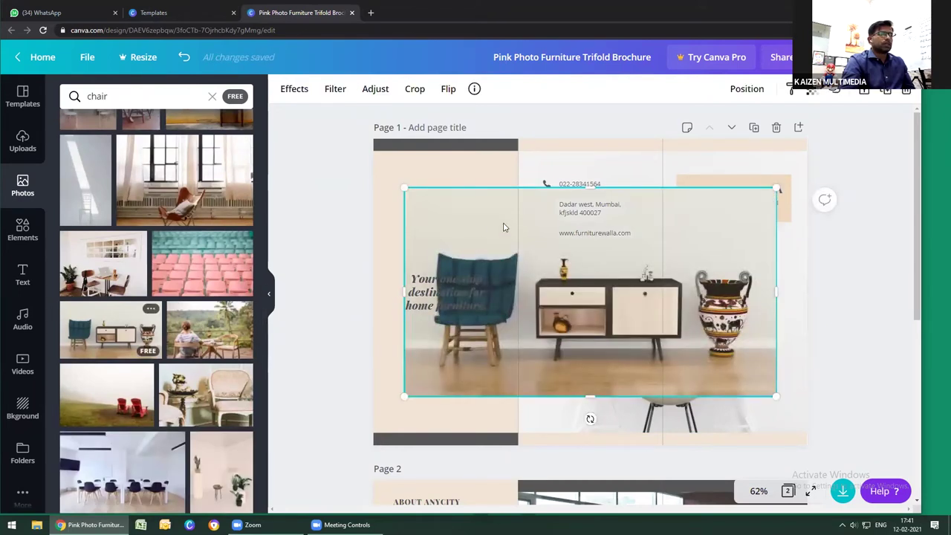
{"action": "left_click_drag", "start_coordinate": [475, 204], "coordinate": [454, 185]}
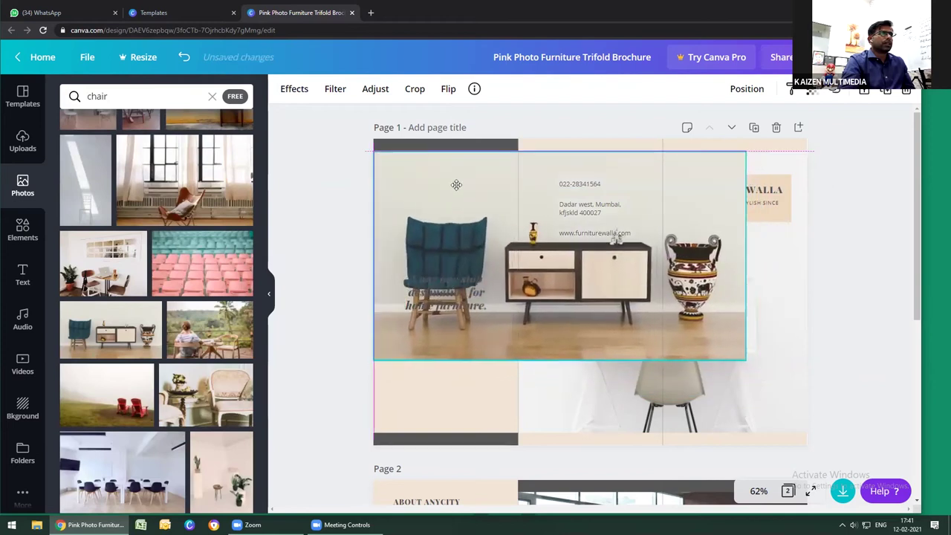
{"action": "right_click", "coordinate": [469, 202]}
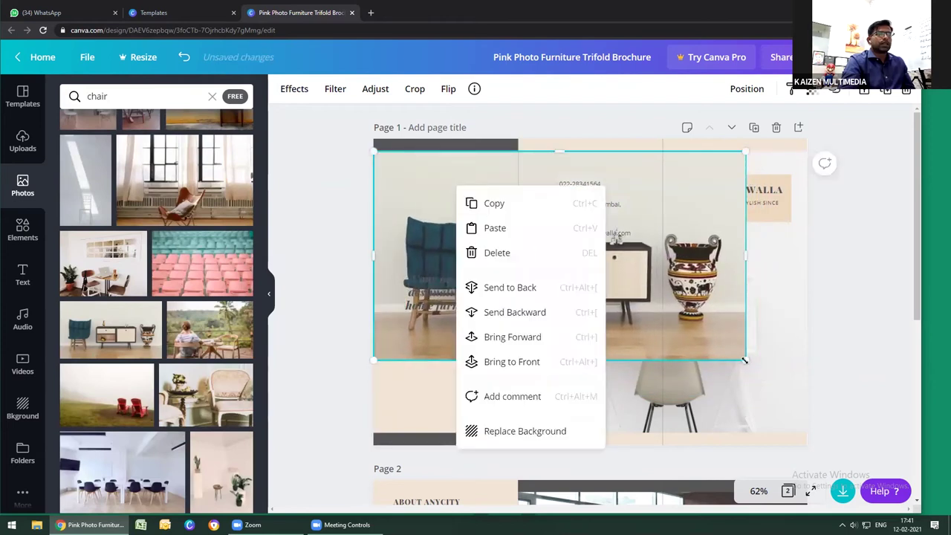
{"action": "right_click", "coordinate": [745, 360]}
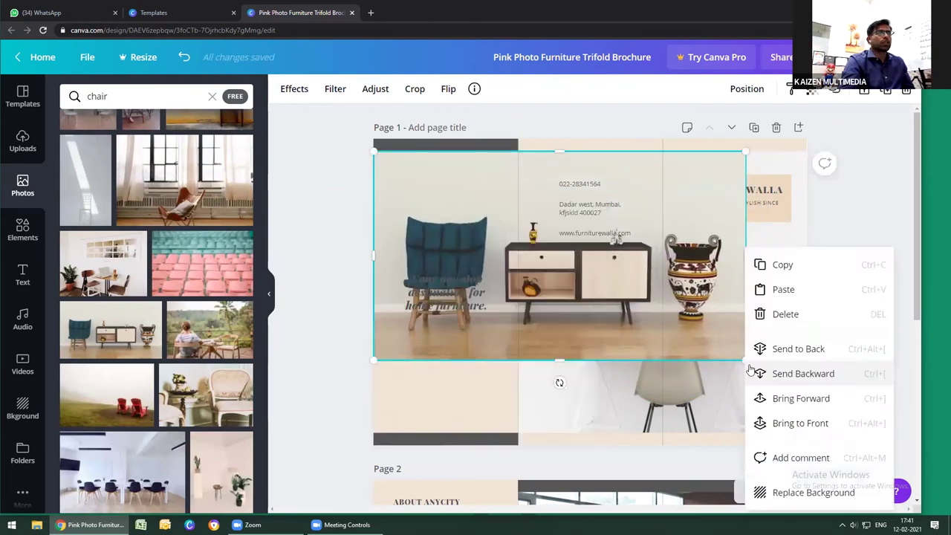
Crop the teal chair and vase photo inwards from its left edge towards the sideboard
{"action": "left_click_drag", "start_coordinate": [369, 257], "coordinate": [446, 252]}
{"action": "right_click", "coordinate": [446, 251]}
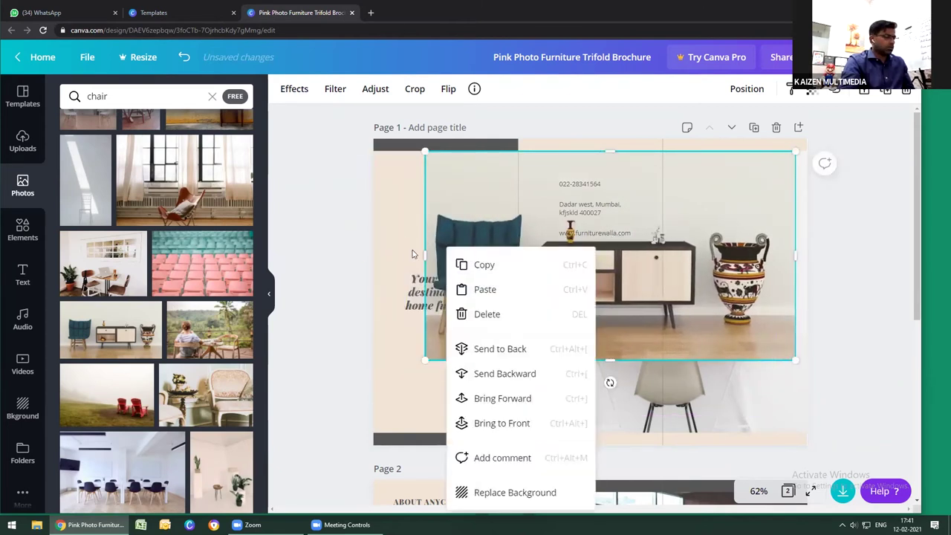
{"action": "left_click", "coordinate": [339, 251]}
{"action": "left_click_drag", "start_coordinate": [424, 256], "coordinate": [528, 250]}
Enlarge the cropped photo to the slogan panel's height and align its right edge with the first fold, placing the vase behind the slogan
{"action": "left_click_drag", "start_coordinate": [739, 274], "coordinate": [459, 269]}
{"action": "left_click_drag", "start_coordinate": [529, 360], "coordinate": [602, 432]}
{"action": "left_click_drag", "start_coordinate": [463, 387], "coordinate": [393, 388]}
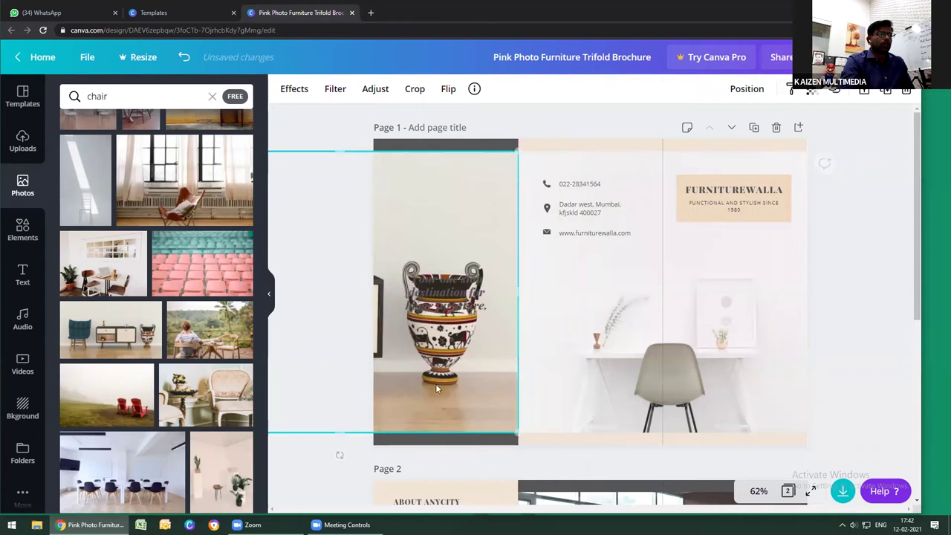
Try enlarging the vase photo beyond page 1's lower edge and repositioning it, and undo these changes
{"action": "left_click_drag", "start_coordinate": [519, 441], "coordinate": [581, 511]}
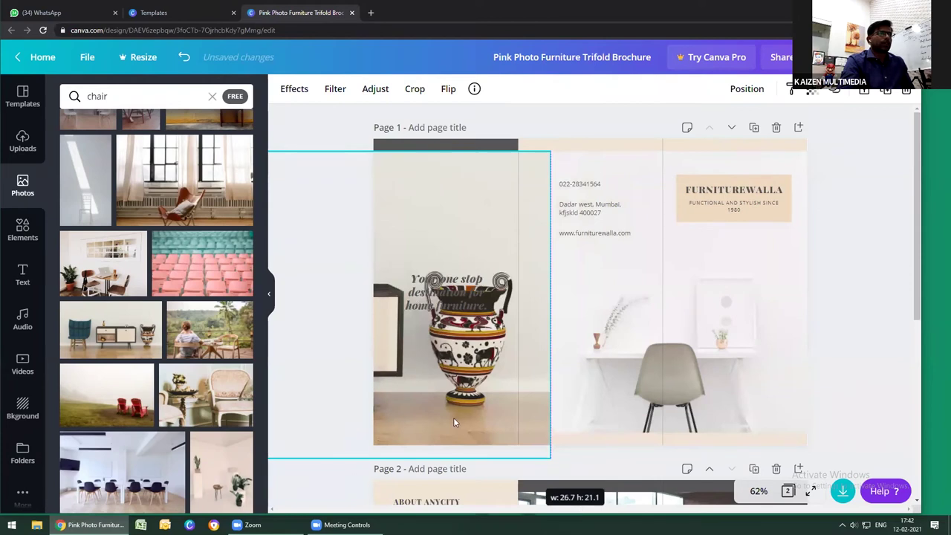
{"action": "mouse_move", "coordinate": [457, 394]}
{"action": "left_mouse_down"}
{"action": "mouse_move", "coordinate": [450, 416]}
{"action": "mouse_move", "coordinate": [460, 388]}
{"action": "left_mouse_up"}
{"action": "key", "text": "ctrl+z"}
{"action": "key", "text": "ctrl+z"}
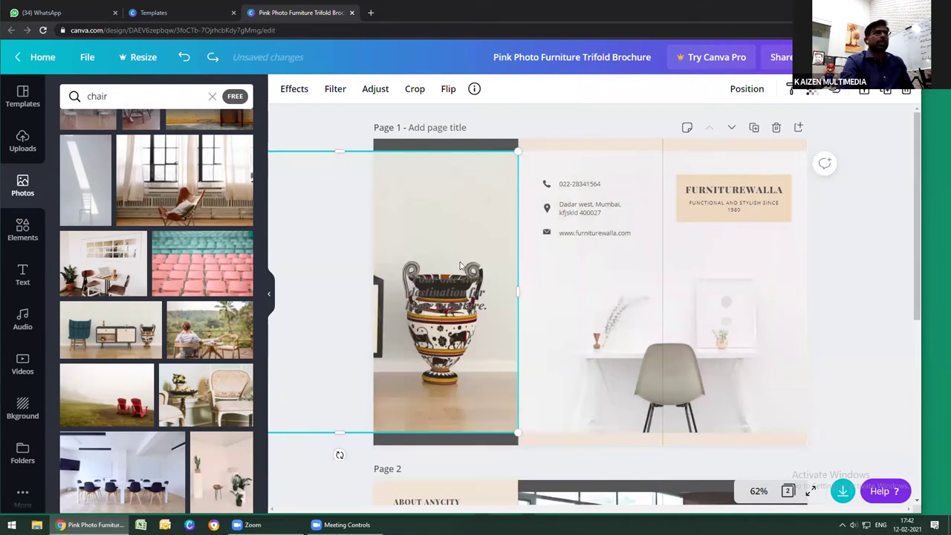
Fade the vase photo behind the slogan by setting its transparency to 12
{"action": "right_click", "coordinate": [493, 210]}
{"action": "left_click", "coordinate": [433, 232]}
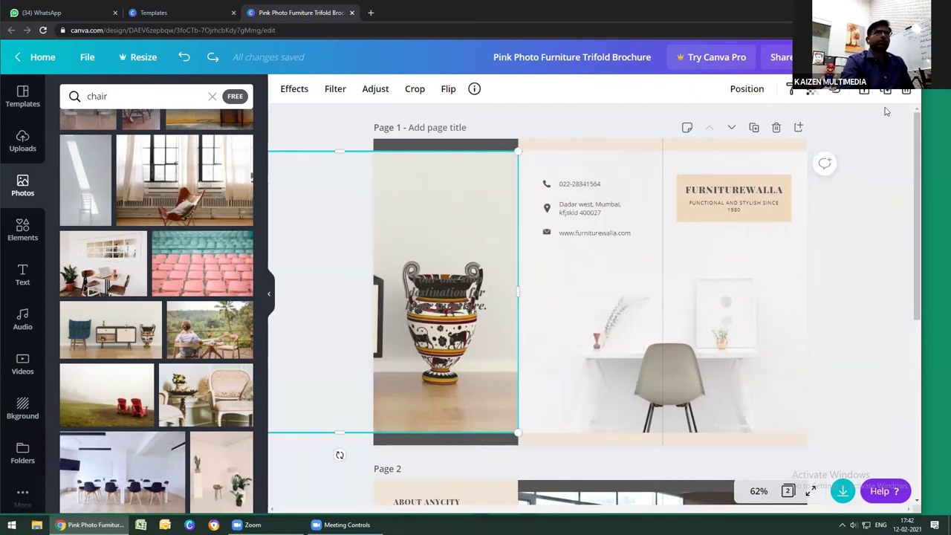
{"action": "left_click", "coordinate": [812, 91]}
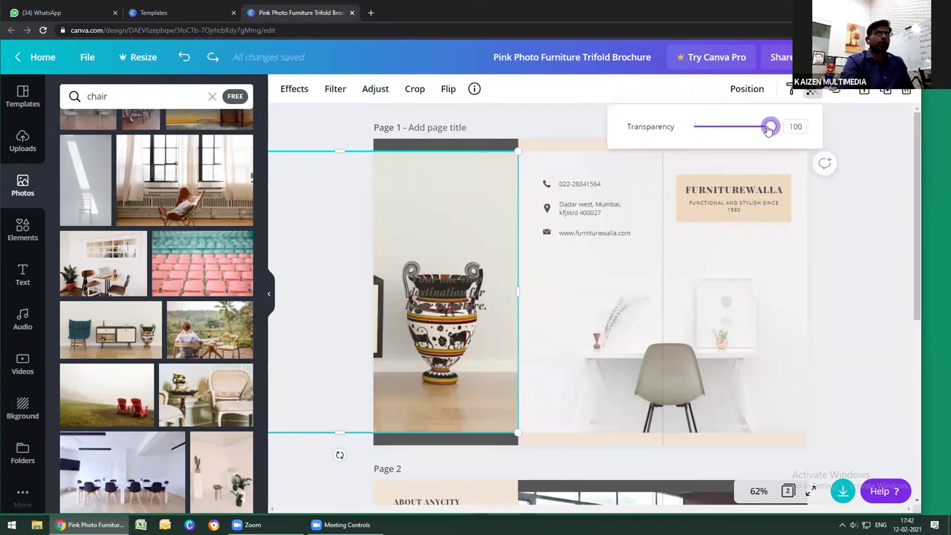
{"action": "left_click_drag", "start_coordinate": [770, 128], "coordinate": [704, 130]}
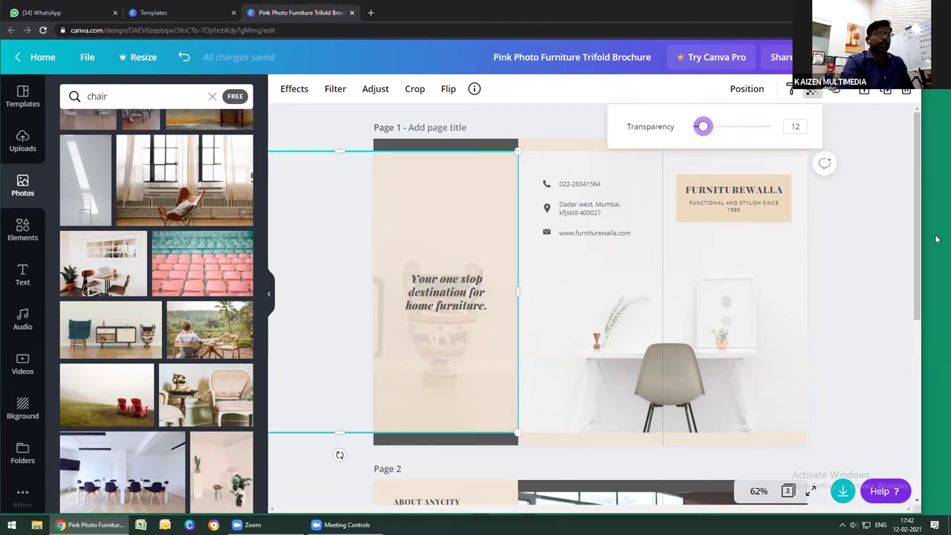
{"action": "left_click", "coordinate": [817, 261]}
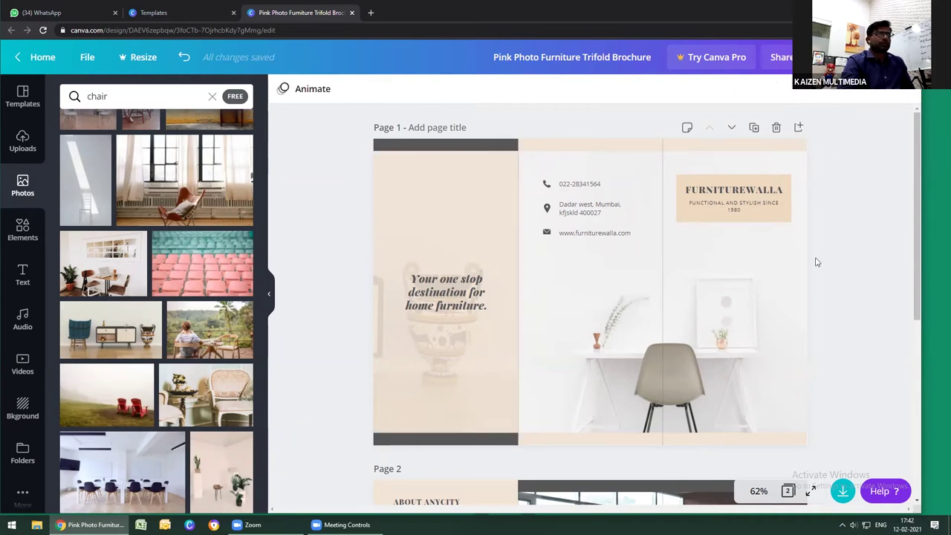
{"action": "right_click", "coordinate": [480, 231]}
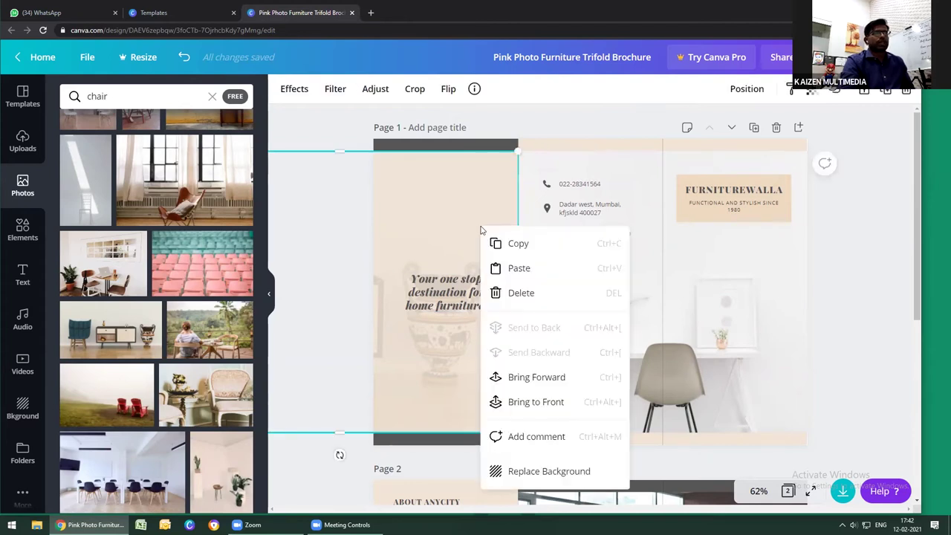
{"action": "left_click", "coordinate": [520, 123]}
{"action": "left_click", "coordinate": [474, 187]}
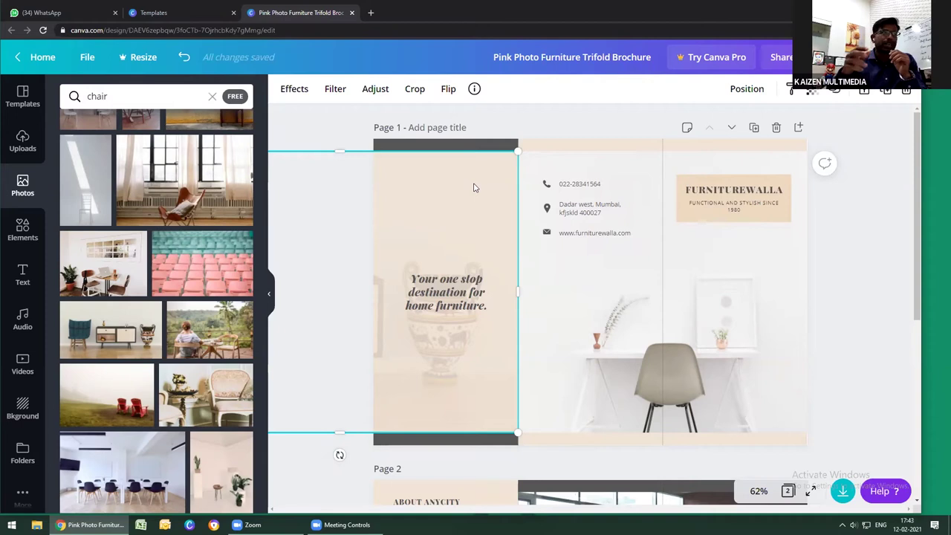
Undo the vase photo's fade and recent placement changes, and delete the photo from page 1
{"action": "key", "text": "ctrl+z"}
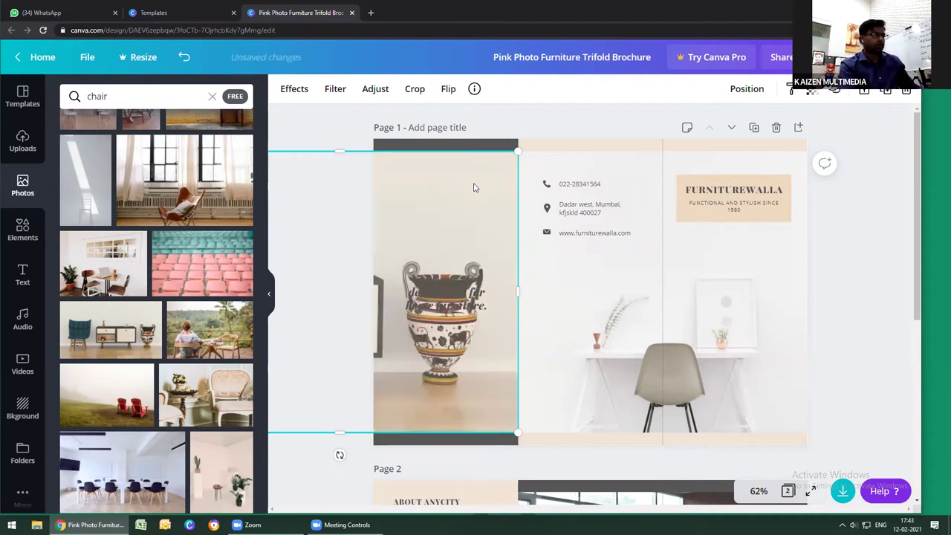
{"action": "key", "text": "ctrl+z"}
{"action": "key", "text": "ctrl+z"}
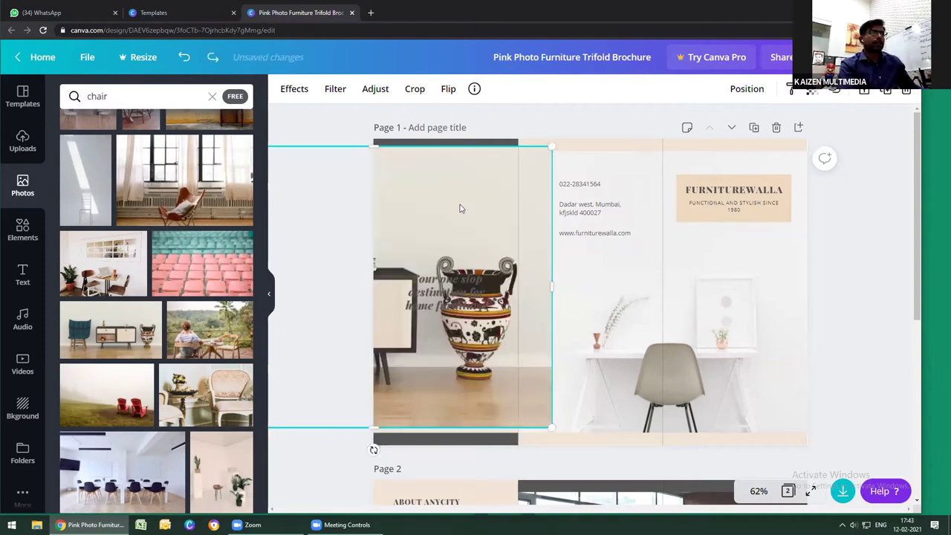
{"action": "key", "text": "ctrl+z"}
{"action": "key", "text": "Delete"}
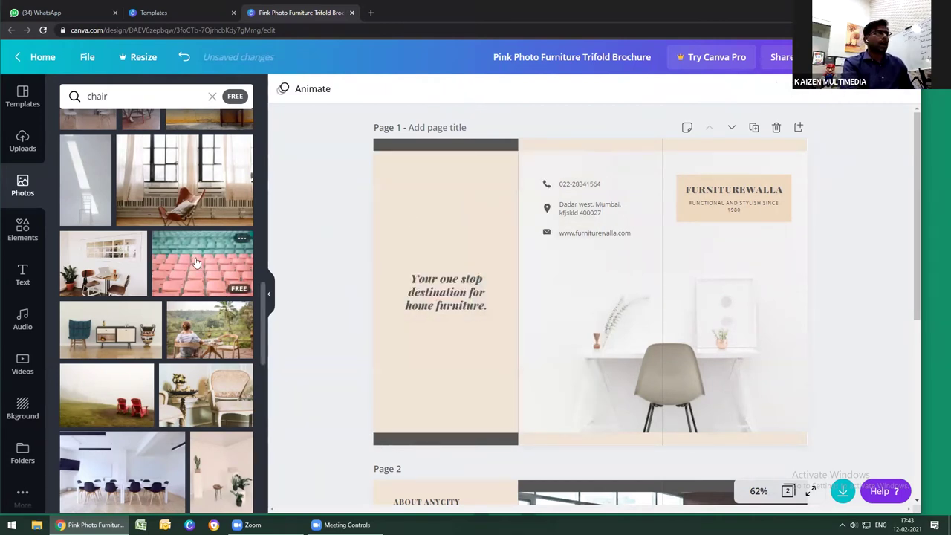
Find the photo of a white chair in front of wooden cabinets and place it over page 1's slogan panel
{"action": "scroll", "coordinate": [199, 263], "scroll_direction": "down", "scroll_amount": 5}
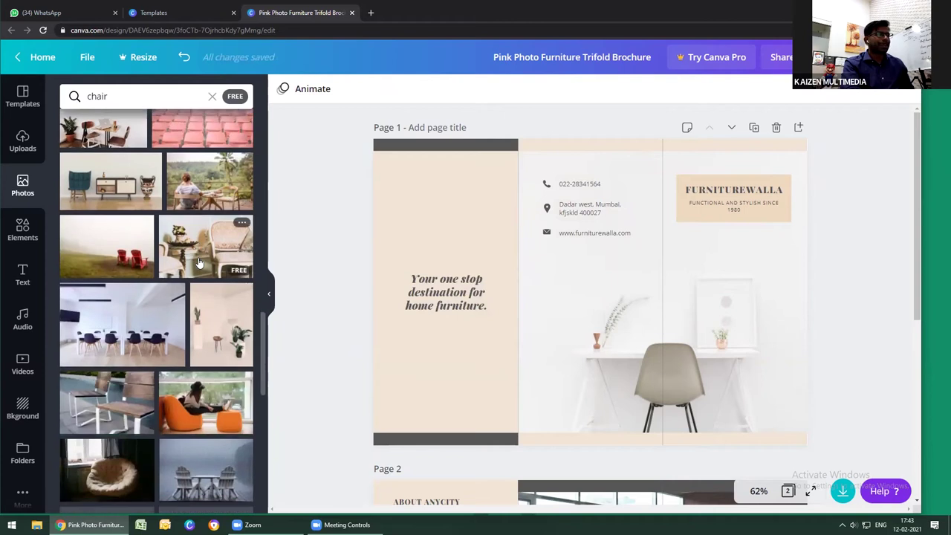
{"action": "scroll", "coordinate": [135, 255], "scroll_direction": "down", "scroll_amount": 3}
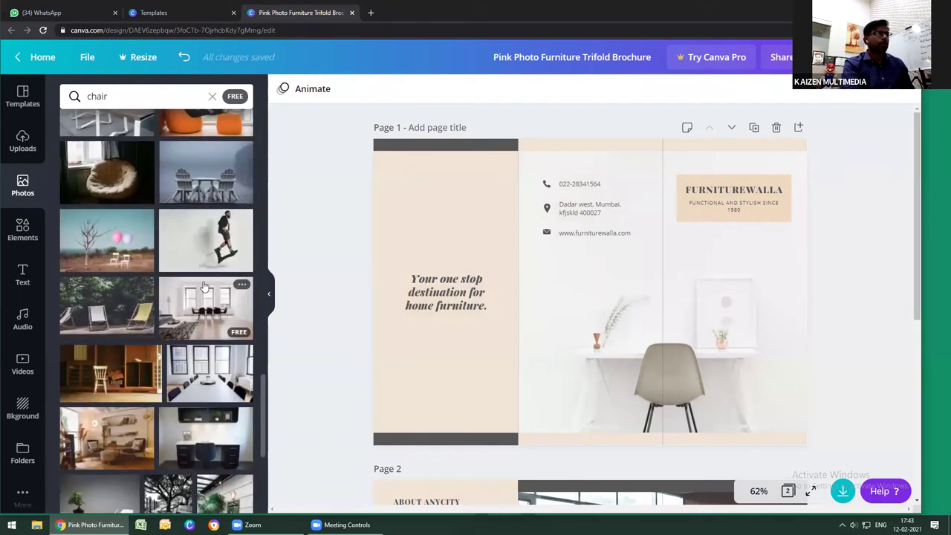
{"action": "scroll", "coordinate": [141, 287], "scroll_direction": "down", "scroll_amount": 2}
{"action": "left_click", "coordinate": [112, 289]}
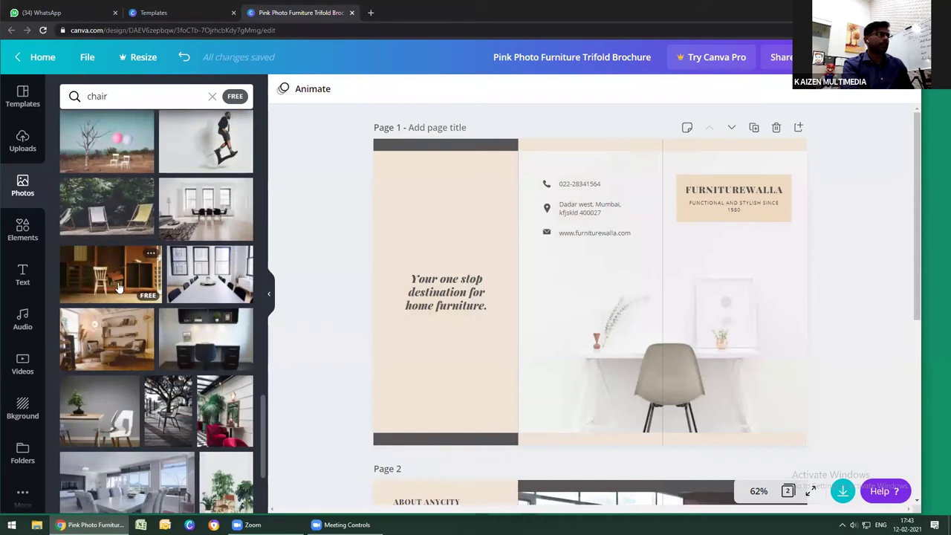
{"action": "left_click_drag", "start_coordinate": [470, 223], "coordinate": [384, 192]}
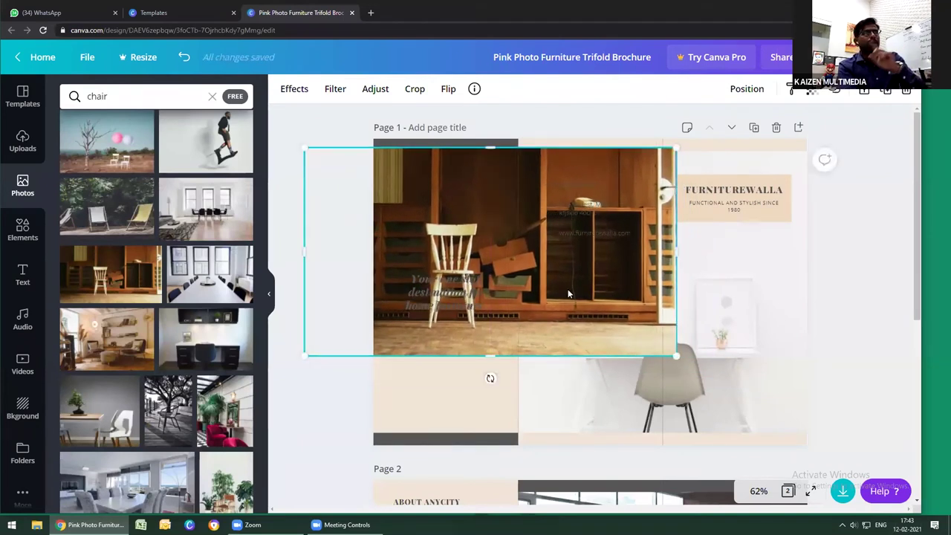
Enlarge the white chair photo to about the slogan panel's height and shift it left so the chair overlaps the slogan's start
{"action": "right_click", "coordinate": [675, 363]}
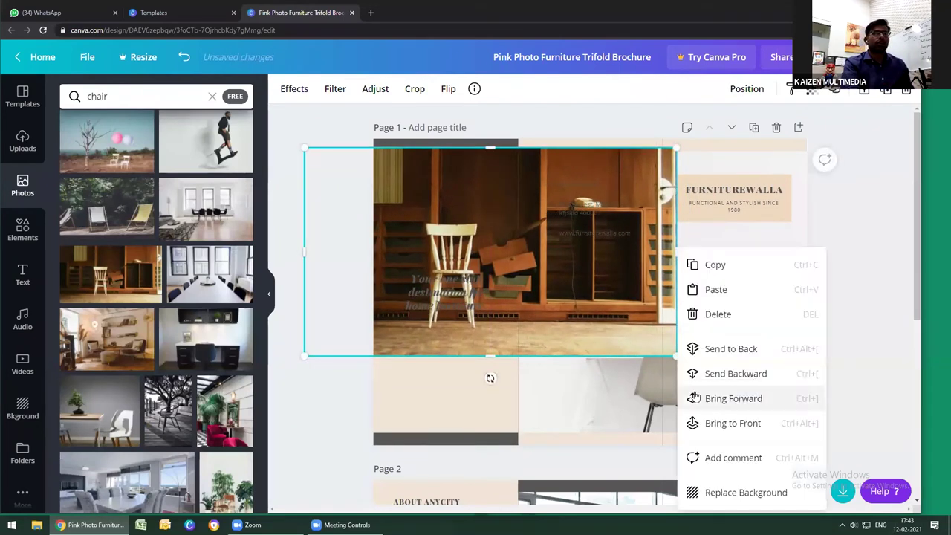
{"action": "left_click", "coordinate": [554, 108]}
{"action": "left_click", "coordinate": [547, 121]}
{"action": "left_click", "coordinate": [548, 188]}
{"action": "left_click_drag", "start_coordinate": [694, 386], "coordinate": [801, 480]}
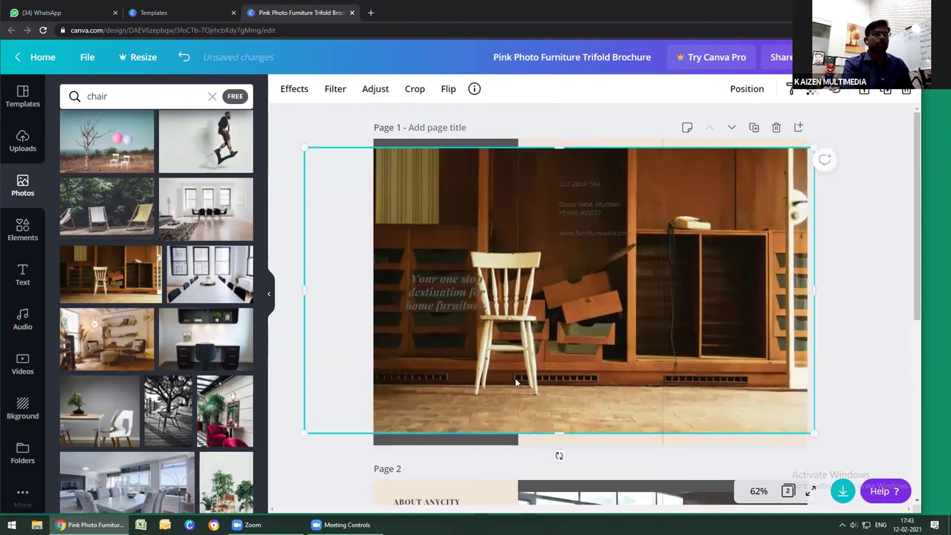
{"action": "left_click_drag", "start_coordinate": [516, 379], "coordinate": [466, 381]}
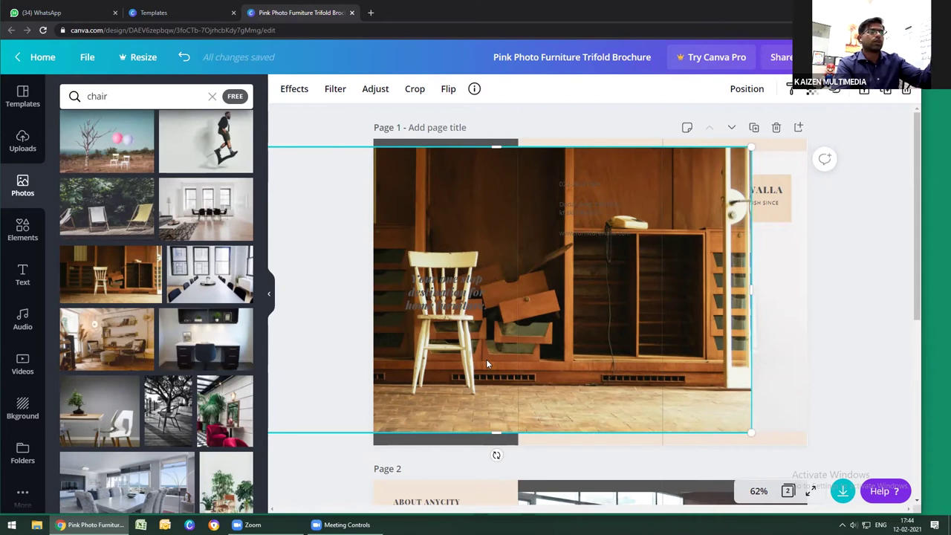
{"action": "left_click_drag", "start_coordinate": [465, 365], "coordinate": [411, 363]}
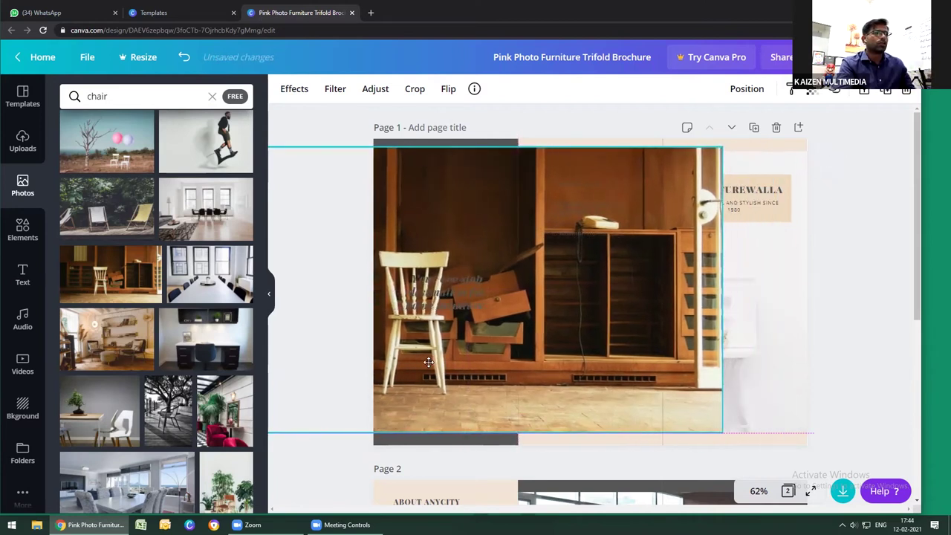
Send the white chair photo to the back of page 1, behind the desk photo
{"action": "right_click", "coordinate": [481, 222]}
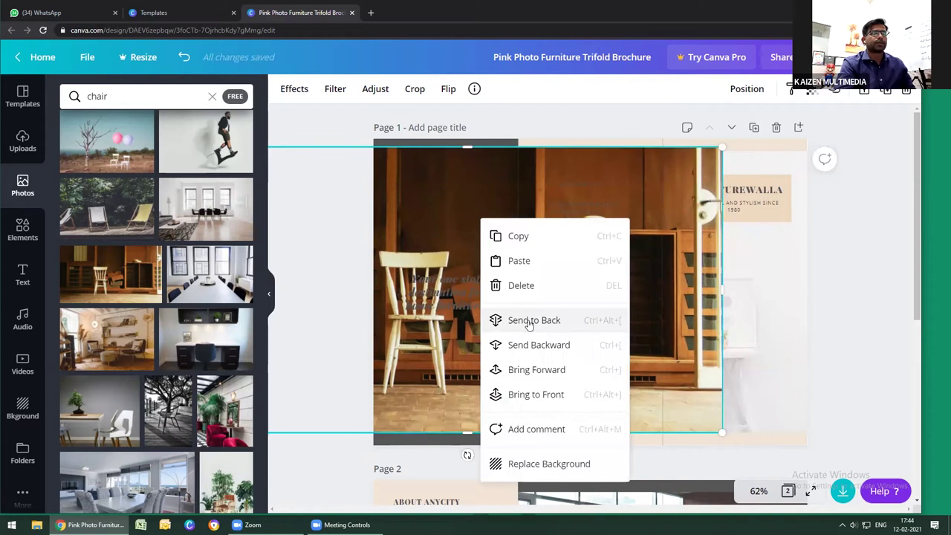
{"action": "left_click", "coordinate": [529, 321]}
{"action": "double_click", "coordinate": [529, 325]}
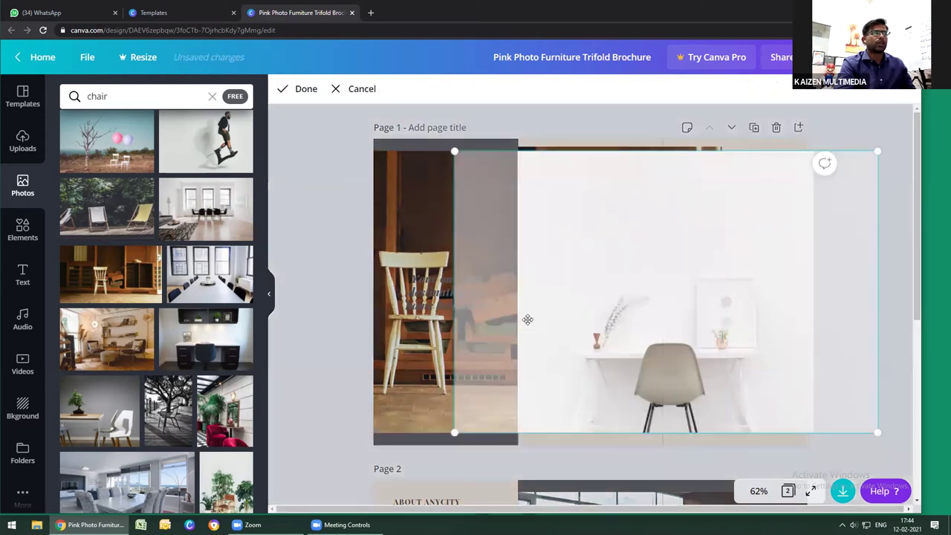
{"action": "left_click", "coordinate": [333, 247]}
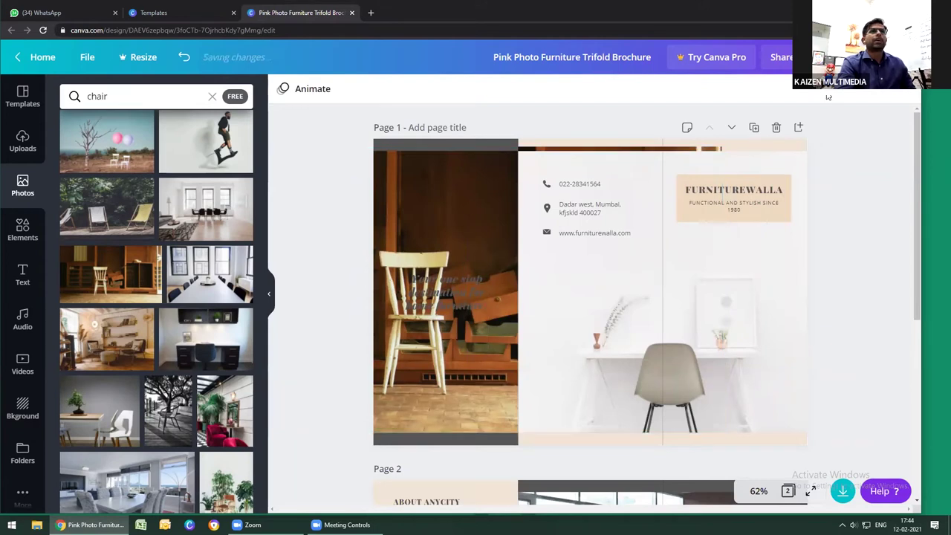
Try setting the desk photo's transparency to 66, and undo this fade together with the white chair photo's layer change
{"action": "left_click", "coordinate": [425, 191]}
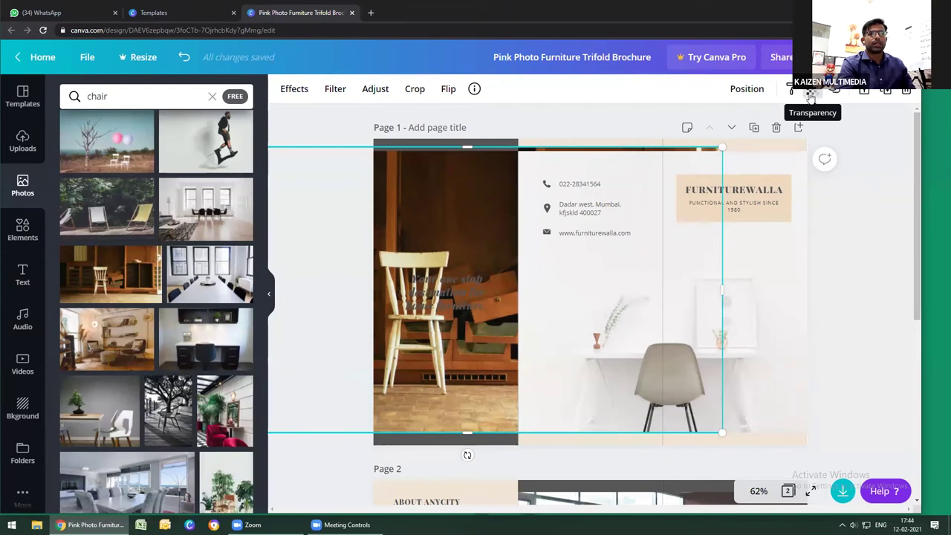
{"action": "left_click", "coordinate": [575, 157]}
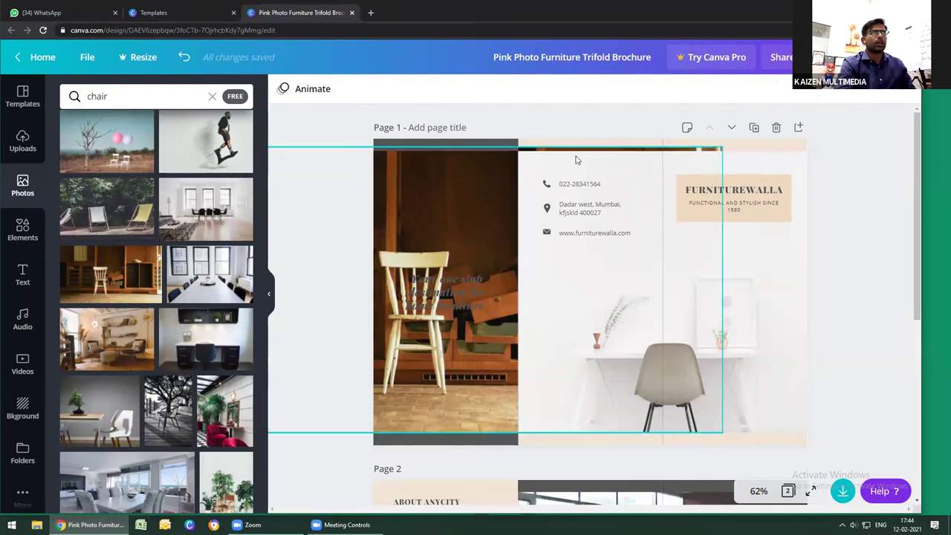
{"action": "double_click", "coordinate": [688, 263]}
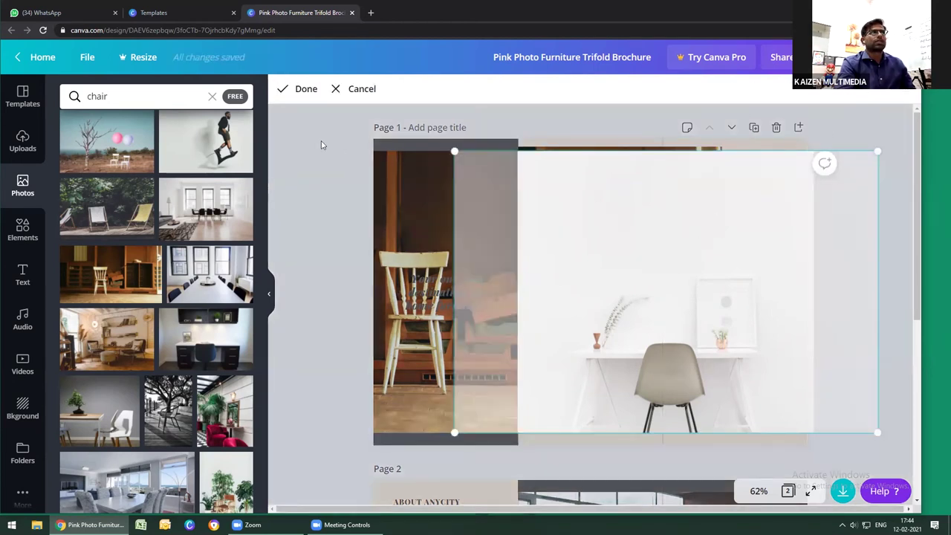
{"action": "left_click", "coordinate": [306, 89]}
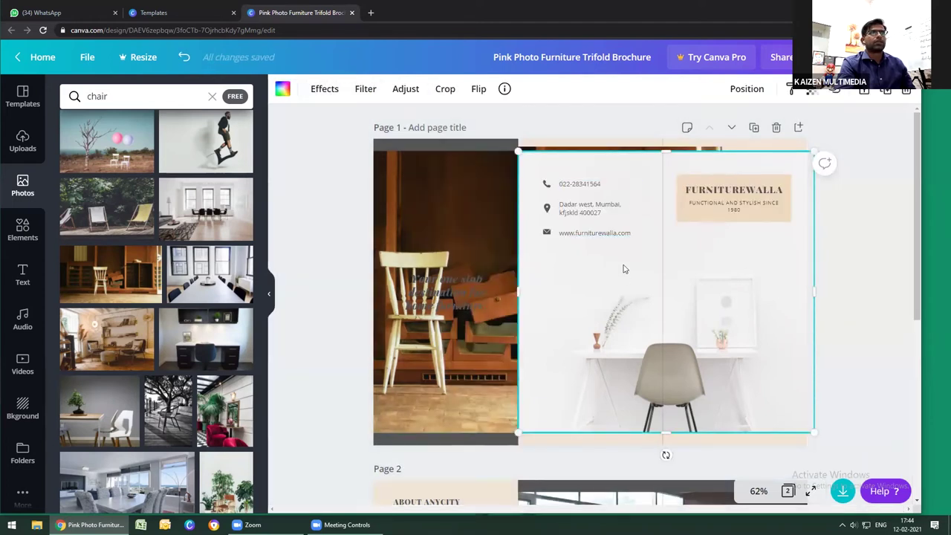
{"action": "left_click", "coordinate": [812, 91]}
{"action": "left_click_drag", "start_coordinate": [771, 127], "coordinate": [745, 128]}
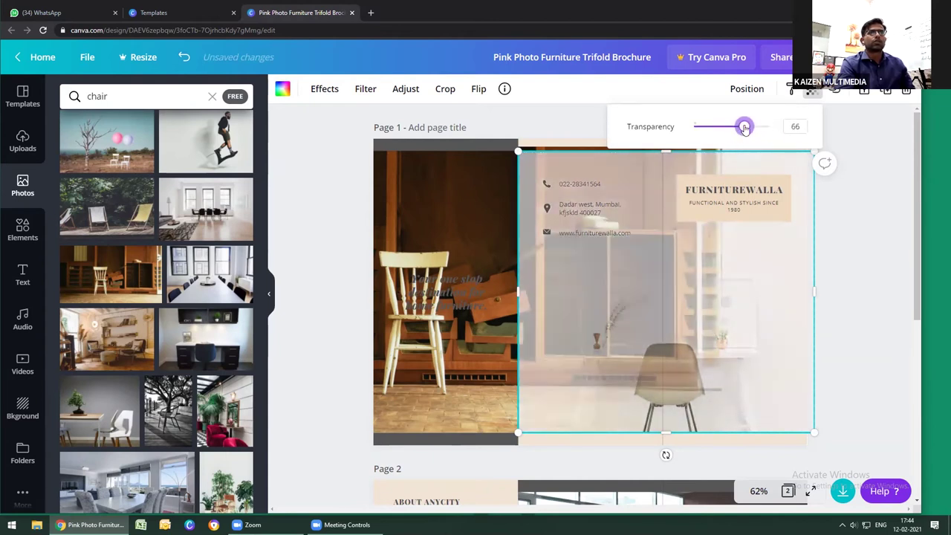
{"action": "right_click", "coordinate": [869, 226]}
{"action": "left_click", "coordinate": [869, 220]}
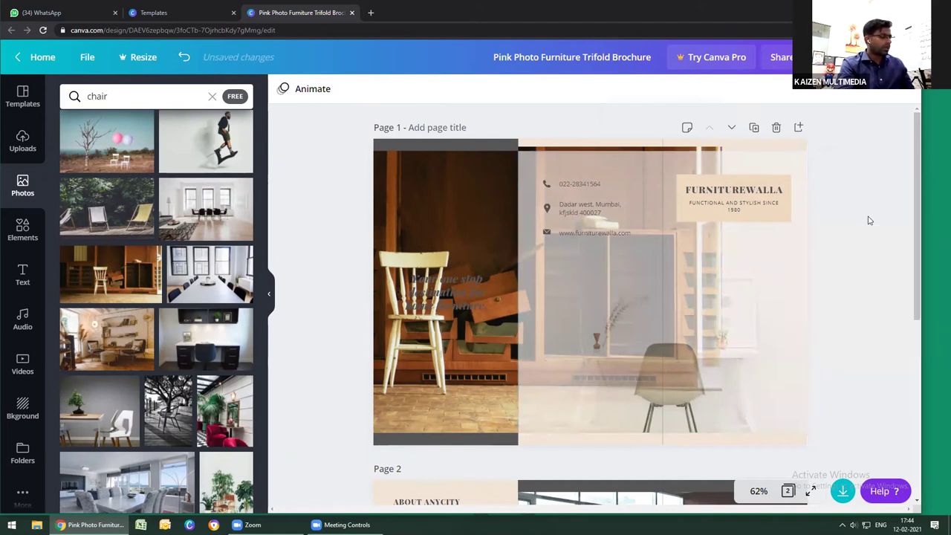
{"action": "key", "text": "ctrl+z"}
{"action": "key", "text": "ctrl+z"}
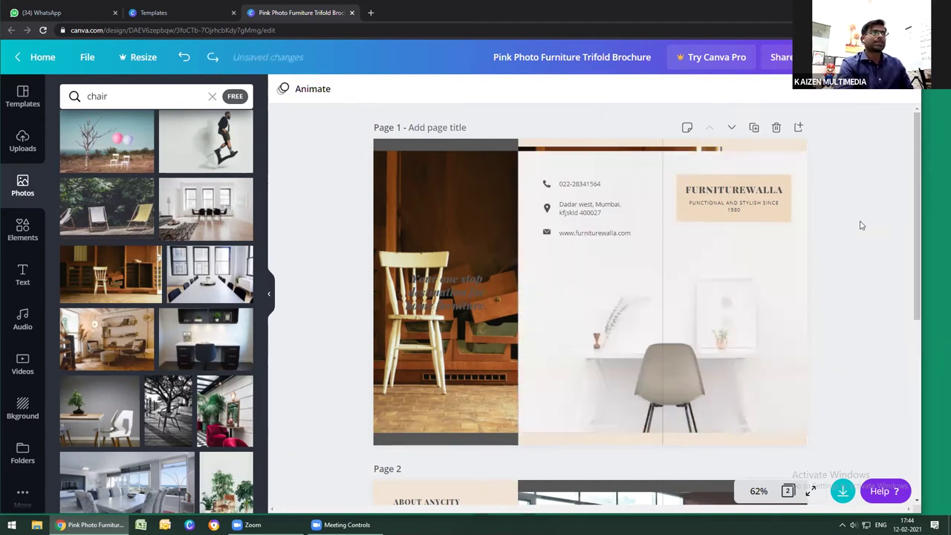
{"action": "key", "text": "ctrl+y"}
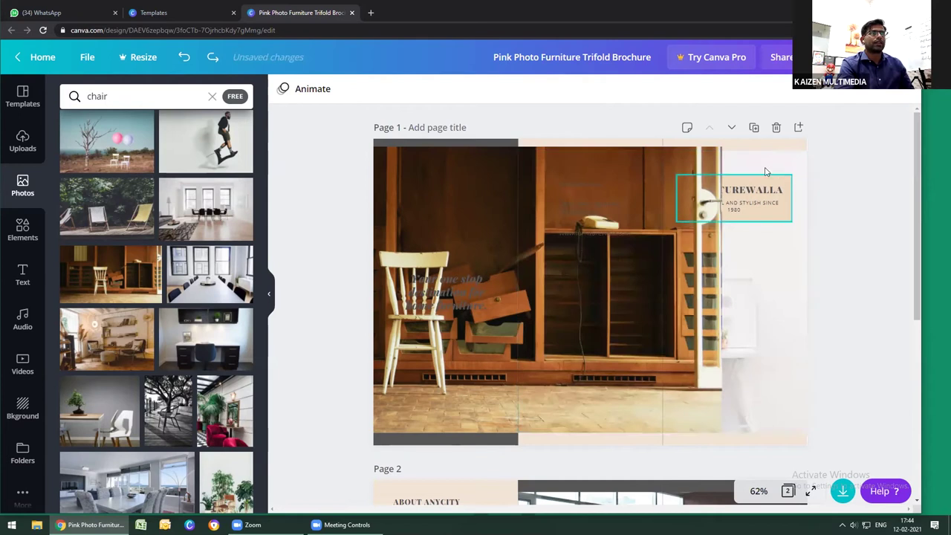
Send the white chair photo to the back and shrink it slightly to fit below the slogan panel's upper dark strip
{"action": "right_click", "coordinate": [487, 172]}
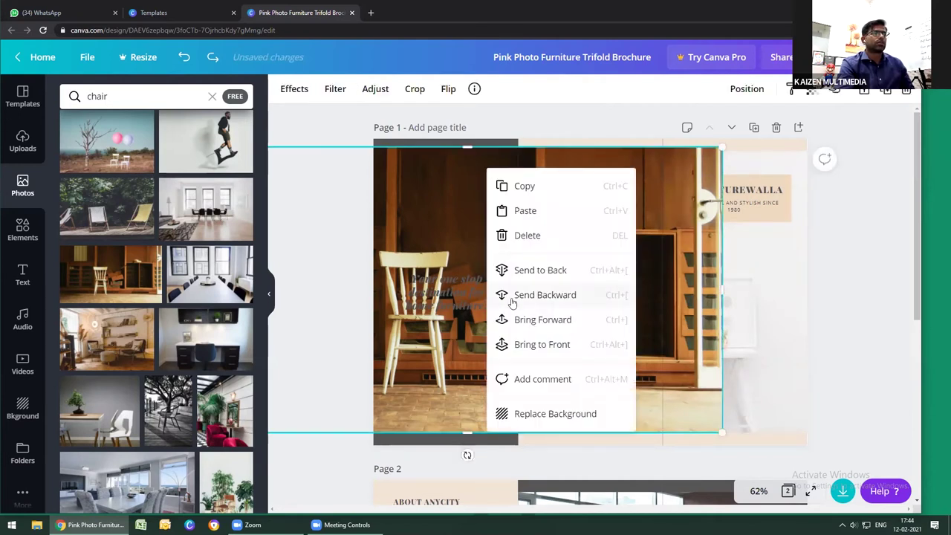
{"action": "left_click", "coordinate": [536, 272]}
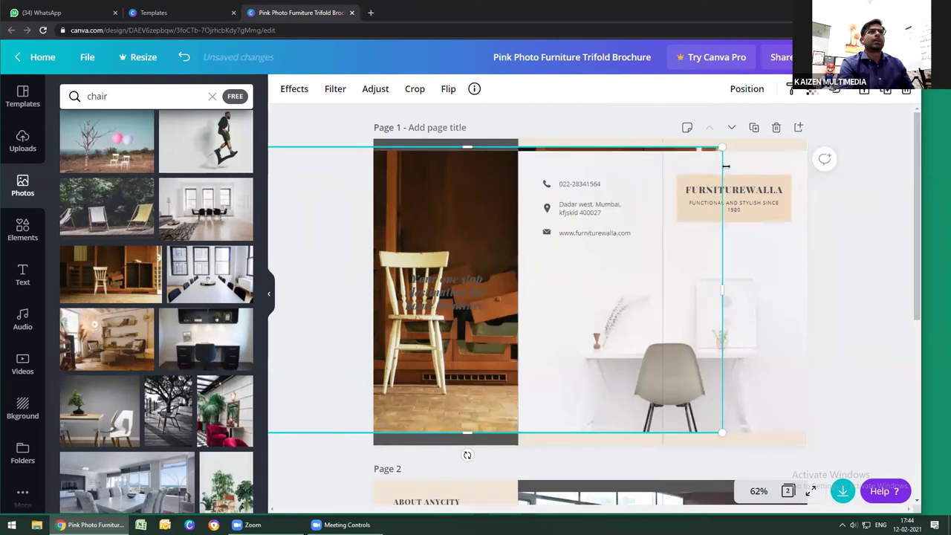
{"action": "left_click", "coordinate": [768, 168]}
{"action": "right_click", "coordinate": [767, 165]}
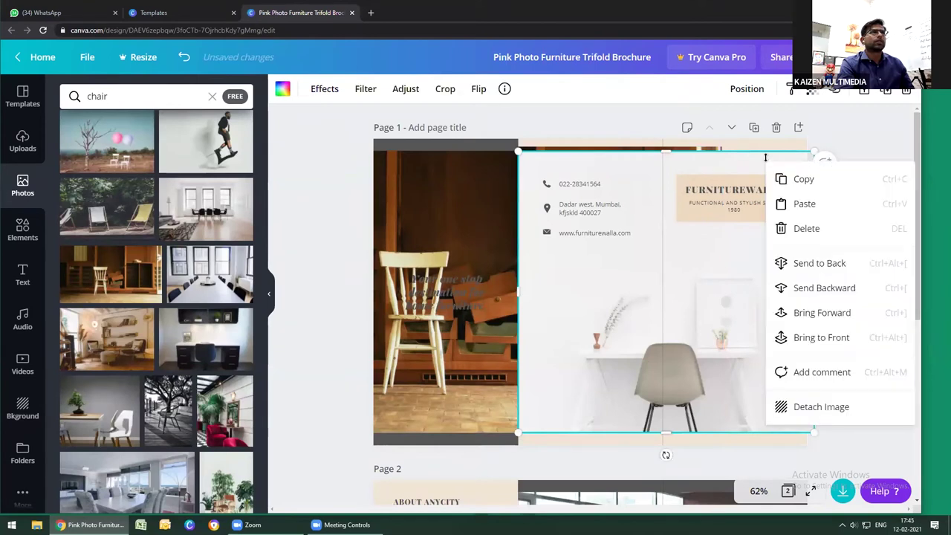
{"action": "left_click", "coordinate": [476, 191]}
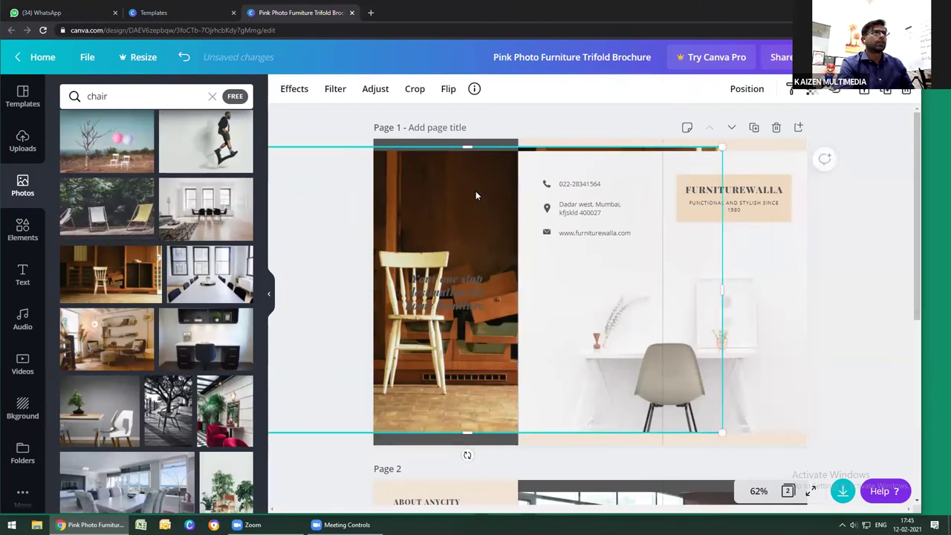
{"action": "left_click_drag", "start_coordinate": [478, 190], "coordinate": [480, 188]}
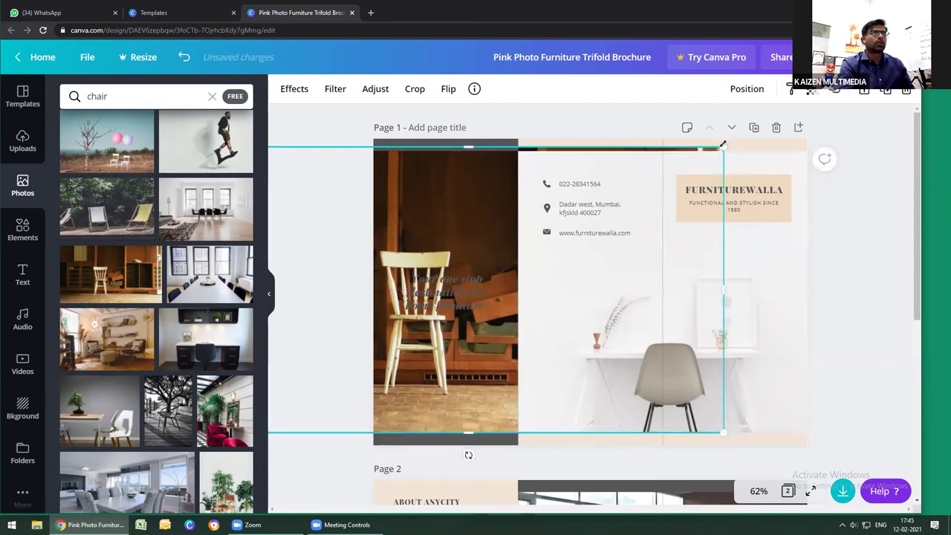
{"action": "left_click_drag", "start_coordinate": [722, 147], "coordinate": [719, 151]}
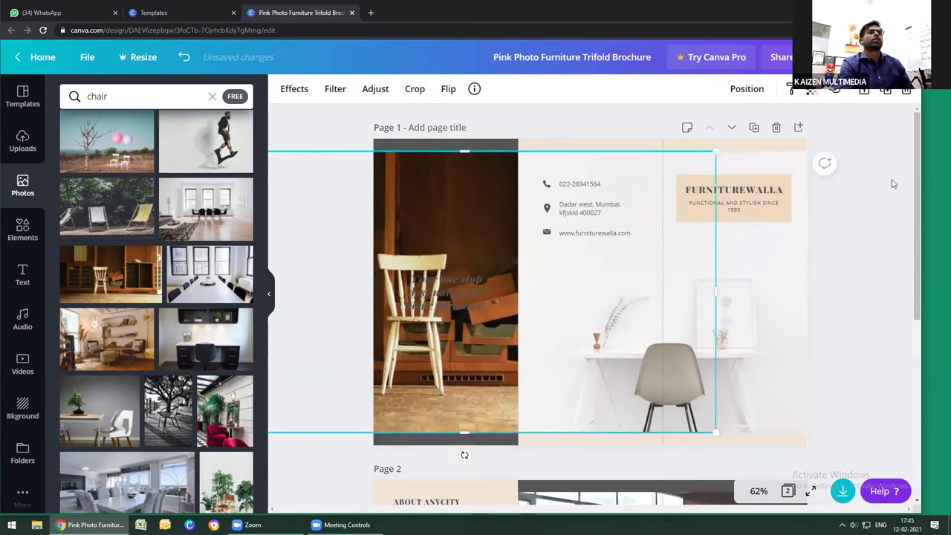
Fade the white chair photo behind the slogan by setting its transparency to 12
{"action": "left_click", "coordinate": [791, 89]}
{"action": "left_click_drag", "start_coordinate": [770, 129], "coordinate": [705, 131]}
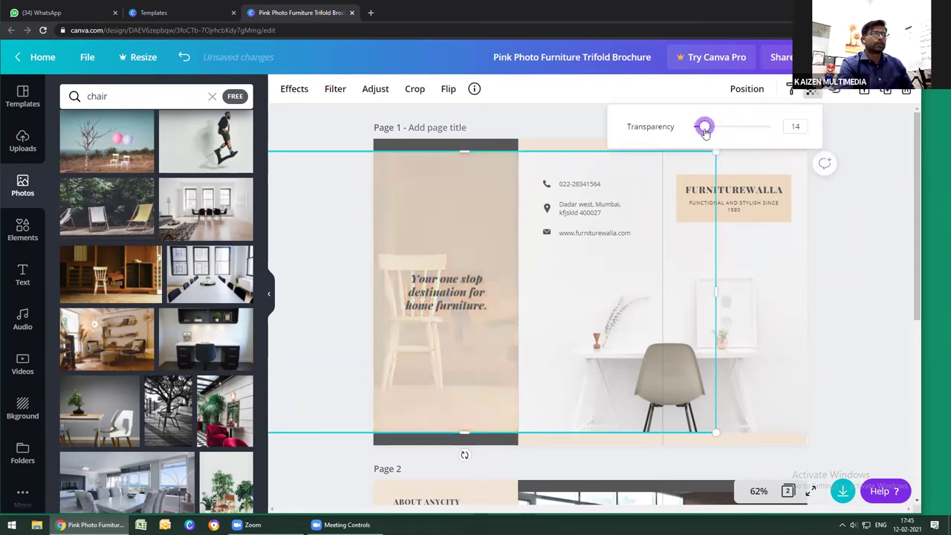
{"action": "left_click_drag", "start_coordinate": [705, 132], "coordinate": [704, 133]}
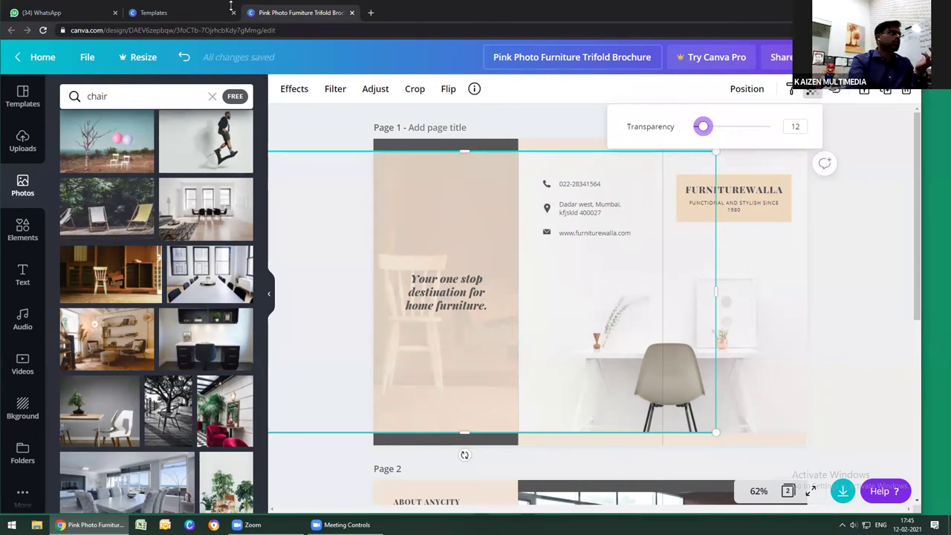
Clear the Gradients search in the elements library and browse the element categories down to Coronavirus and Bold Foliage
{"action": "left_click", "coordinate": [22, 230]}
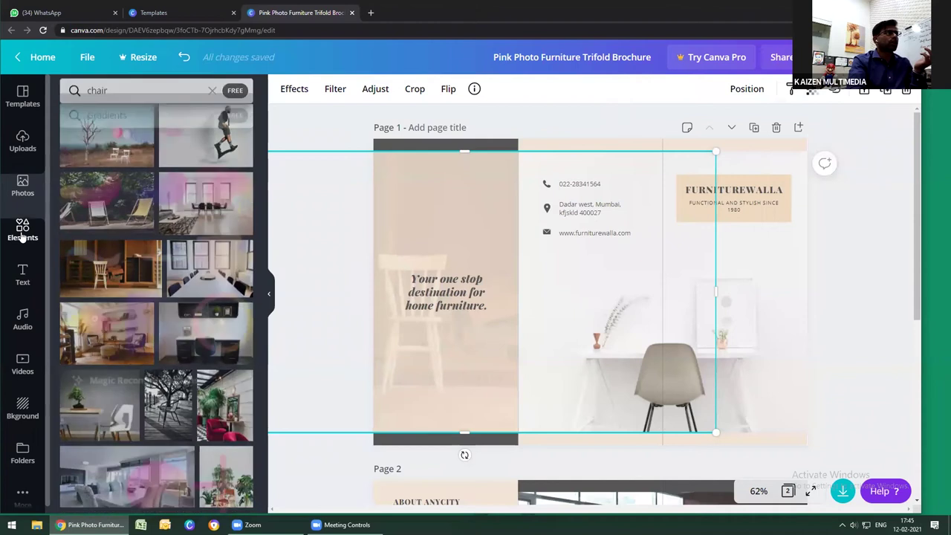
{"action": "scroll", "coordinate": [238, 290], "scroll_direction": "up", "scroll_amount": 2}
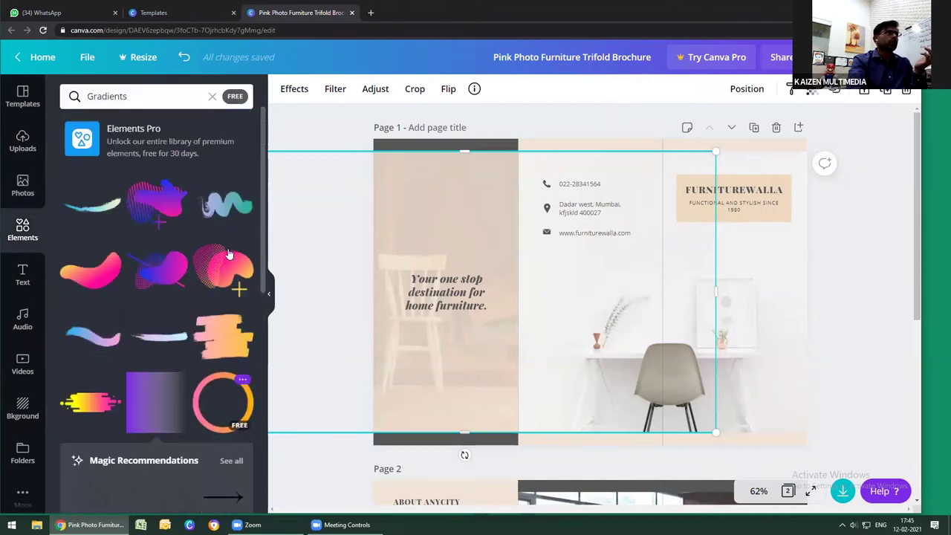
{"action": "left_click", "coordinate": [211, 96]}
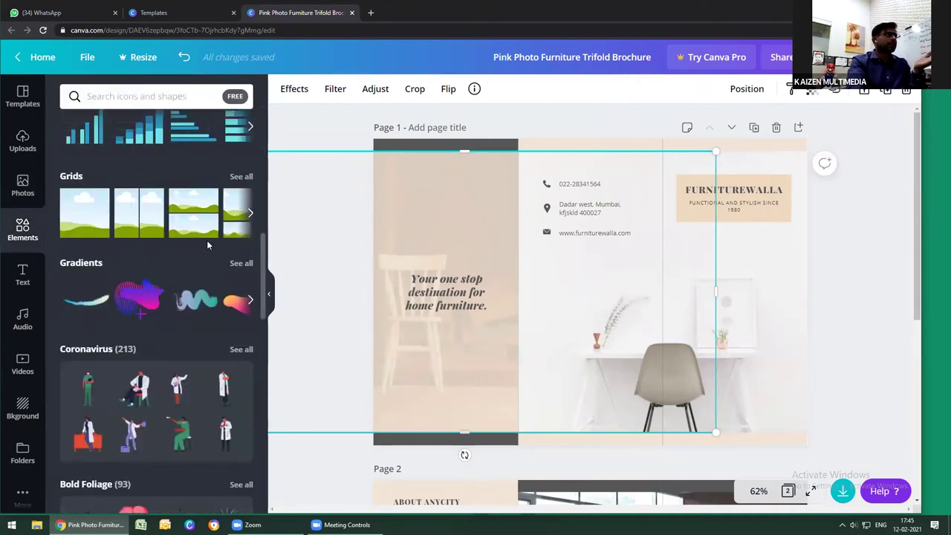
{"action": "scroll", "coordinate": [223, 253], "scroll_direction": "up", "scroll_amount": 2}
{"action": "scroll", "coordinate": [238, 260], "scroll_direction": "up", "scroll_amount": 4}
{"action": "scroll", "coordinate": [238, 263], "scroll_direction": "down", "scroll_amount": 7}
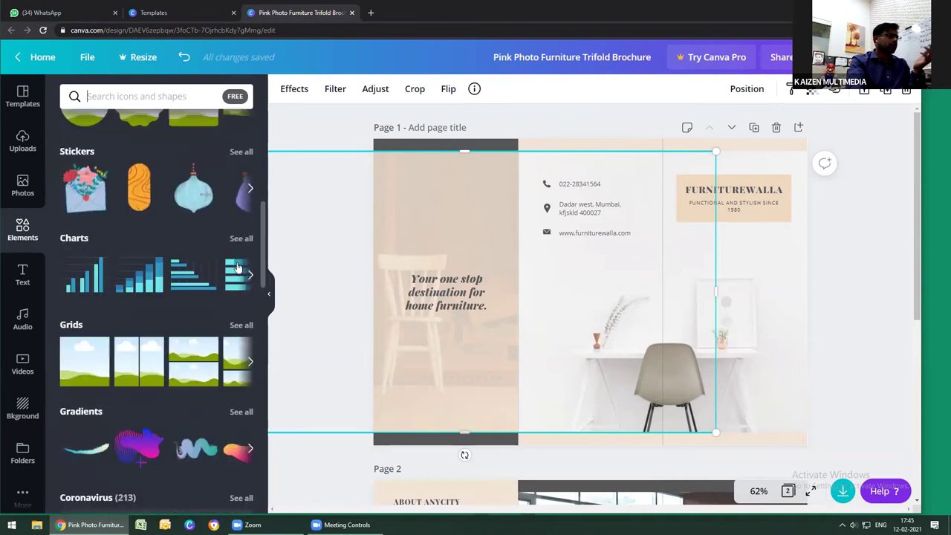
{"action": "scroll", "coordinate": [238, 267], "scroll_direction": "down", "scroll_amount": 2}
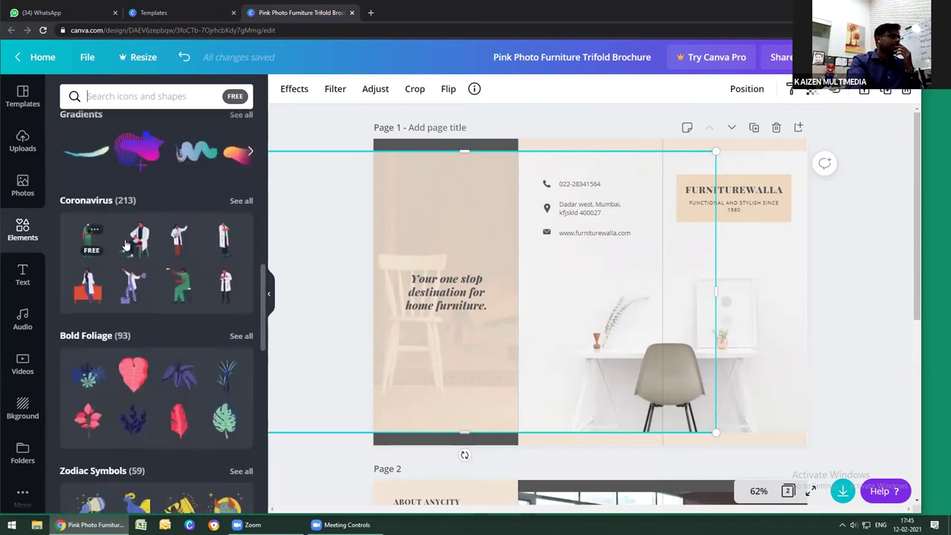
Try out the Coronavirus figure with the blue briefcase on page 1, resizing and moving it, and delete it again
{"action": "left_click", "coordinate": [137, 283]}
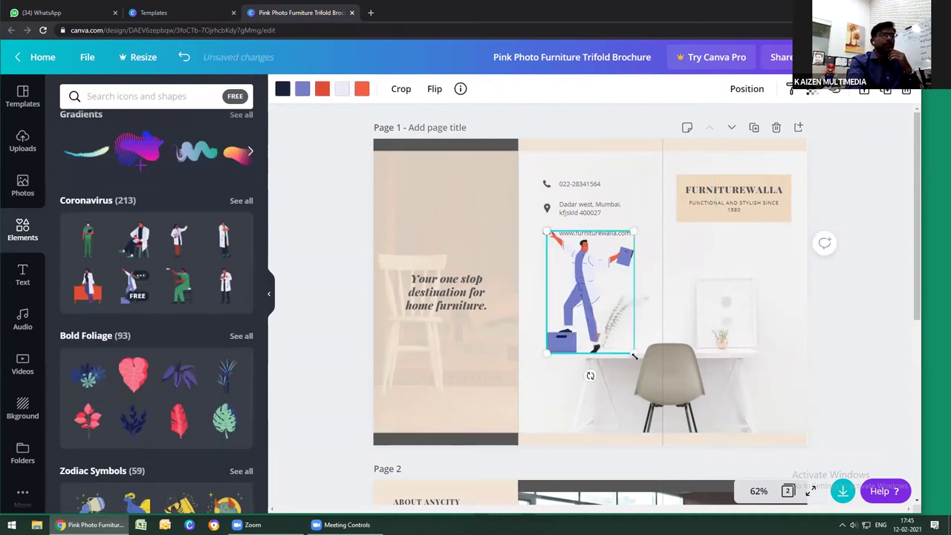
{"action": "left_click_drag", "start_coordinate": [659, 376], "coordinate": [689, 429]}
{"action": "left_click_drag", "start_coordinate": [591, 334], "coordinate": [535, 348]}
{"action": "left_click_drag", "start_coordinate": [488, 248], "coordinate": [540, 284]}
{"action": "left_click_drag", "start_coordinate": [538, 430], "coordinate": [529, 428]}
{"action": "left_click_drag", "start_coordinate": [568, 381], "coordinate": [749, 374]}
{"action": "key", "text": "Delete"}
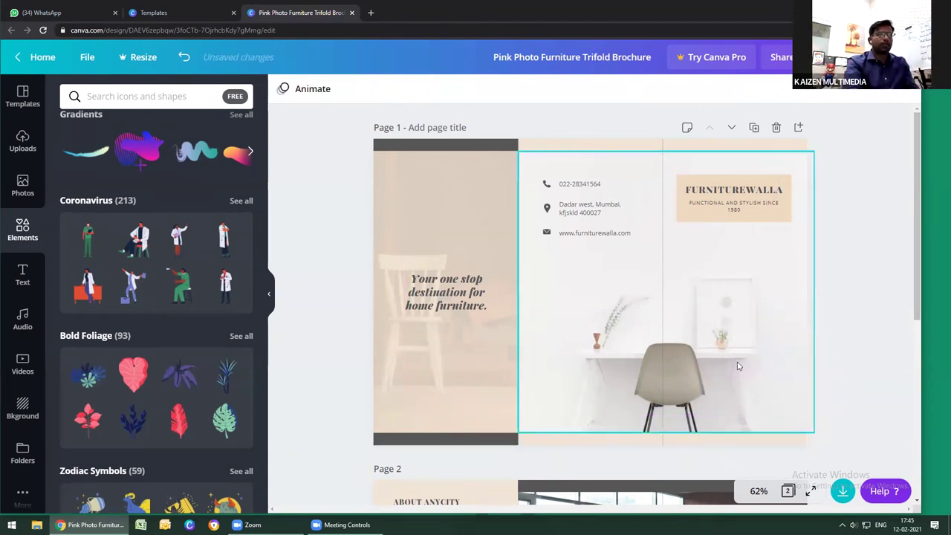
Examine the full Coronavirus illustration collection and return to the overview of all element categories
{"action": "left_click", "coordinate": [241, 202]}
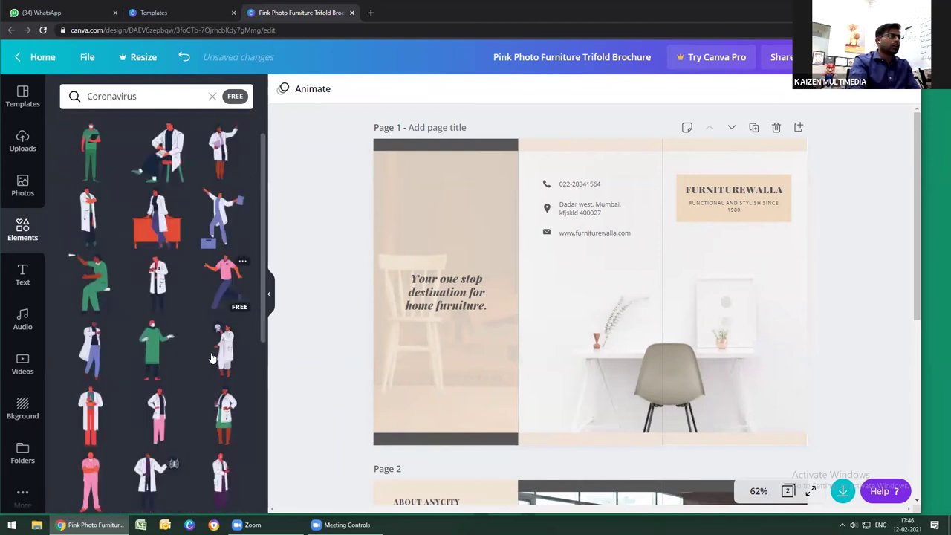
{"action": "scroll", "coordinate": [211, 357], "scroll_direction": "down", "scroll_amount": 10}
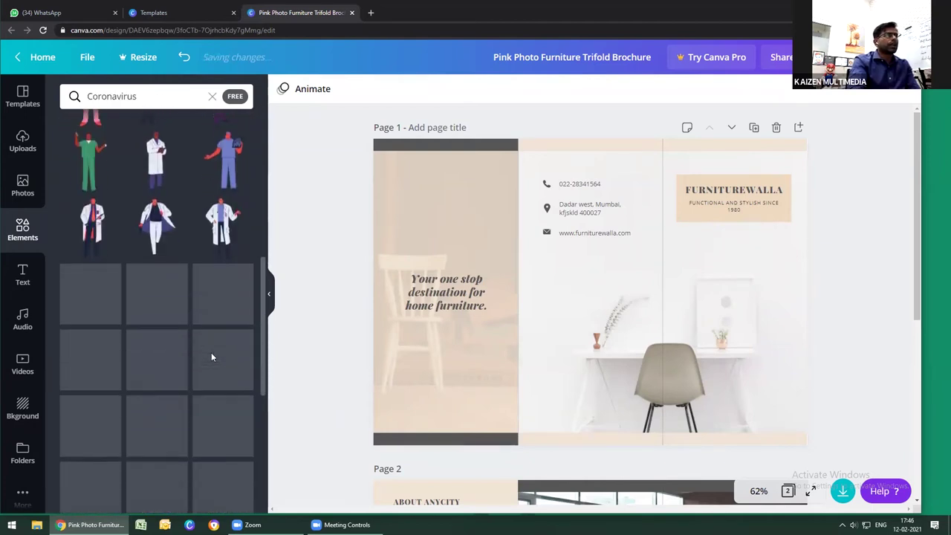
{"action": "scroll", "coordinate": [211, 357], "scroll_direction": "down", "scroll_amount": 1}
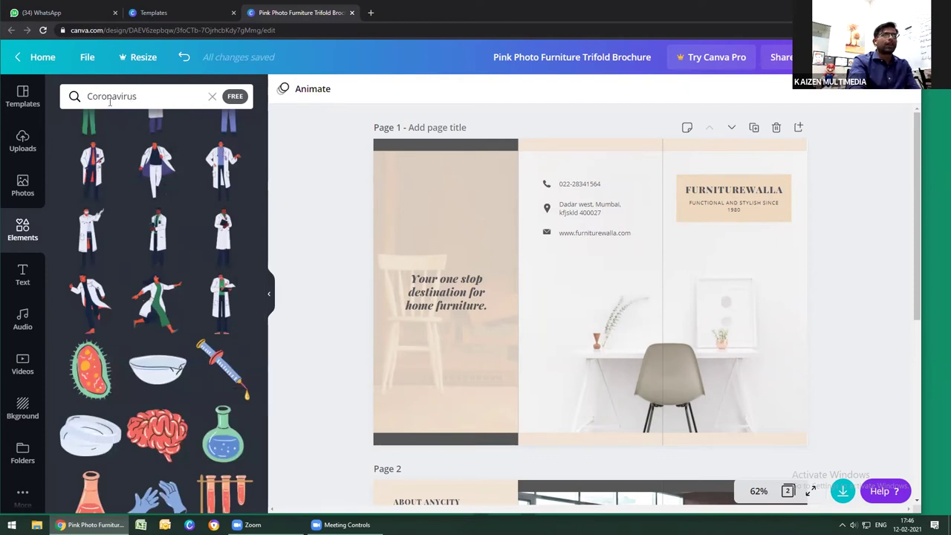
{"action": "scroll", "coordinate": [170, 344], "scroll_direction": "down", "scroll_amount": 5}
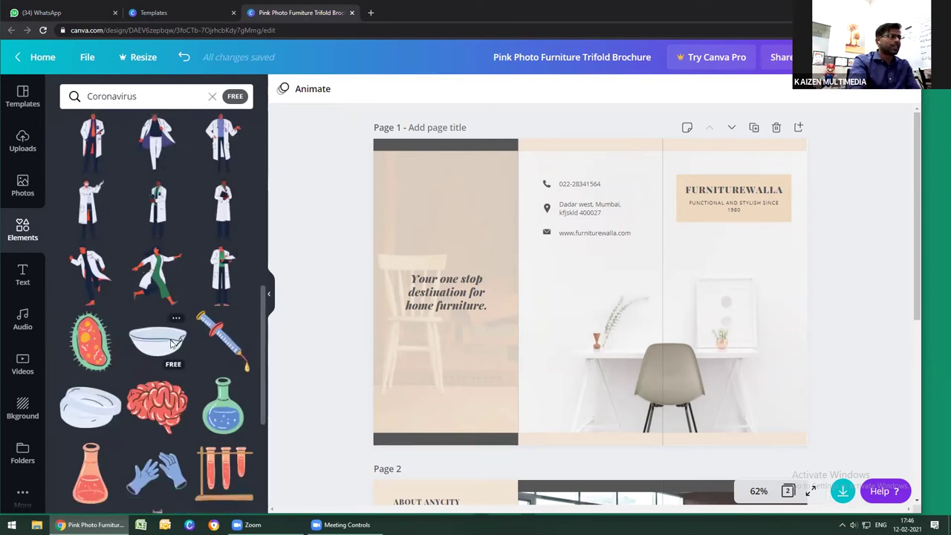
{"action": "left_click", "coordinate": [212, 96]}
Look through the illustration categories from Bold Foliage and Zodiac Symbols down to Girl Power and Pastel Ladies
{"action": "scroll", "coordinate": [178, 344], "scroll_direction": "down", "scroll_amount": 5}
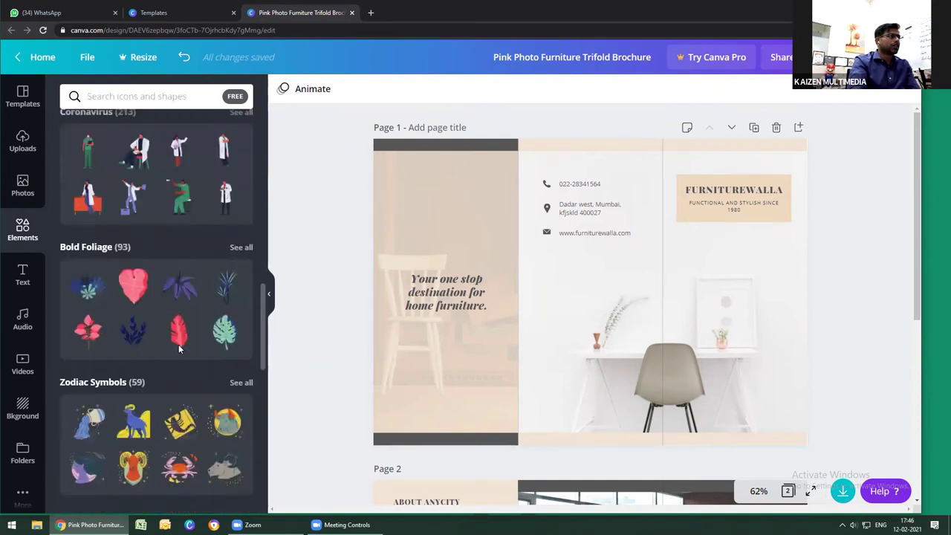
{"action": "scroll", "coordinate": [117, 216], "scroll_direction": "down", "scroll_amount": 1}
{"action": "scroll", "coordinate": [117, 216], "scroll_direction": "up", "scroll_amount": 1}
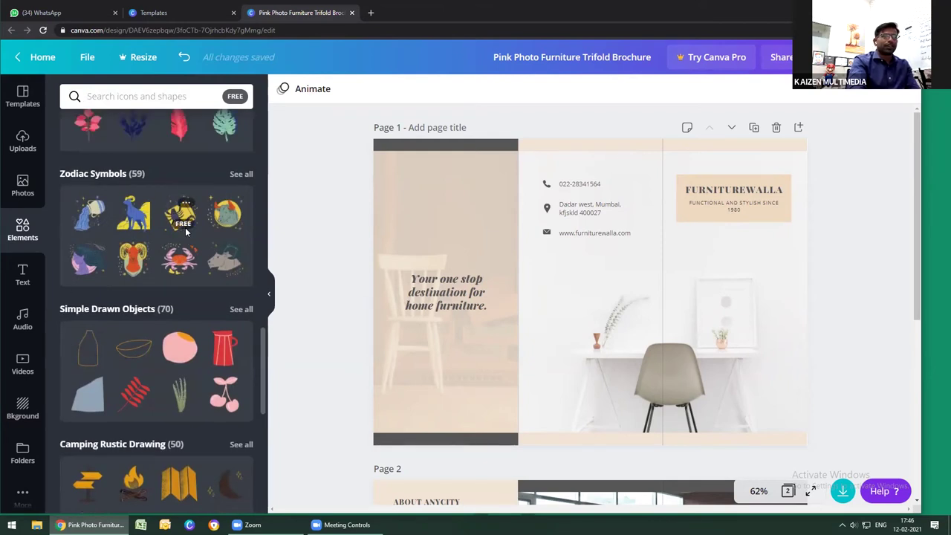
{"action": "scroll", "coordinate": [196, 233], "scroll_direction": "down", "scroll_amount": 1}
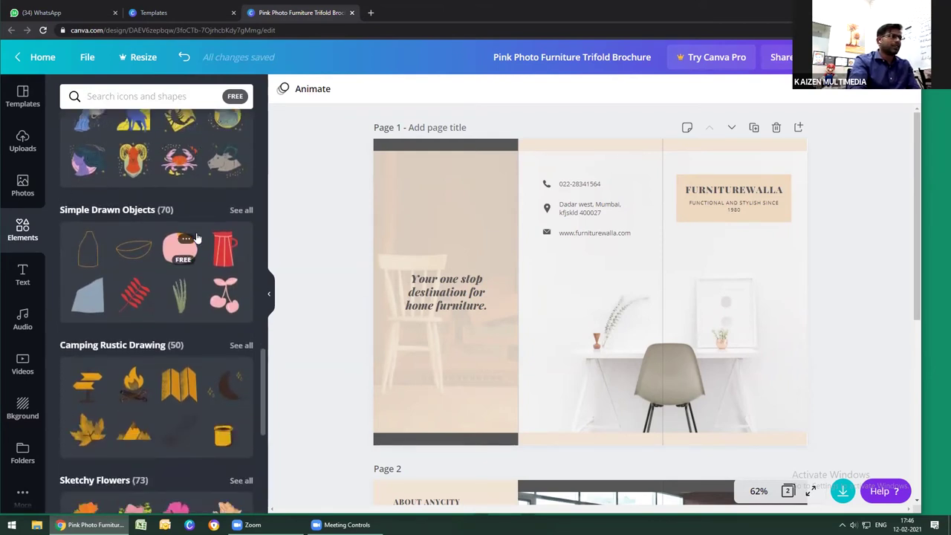
{"action": "scroll", "coordinate": [196, 236], "scroll_direction": "down", "scroll_amount": 1}
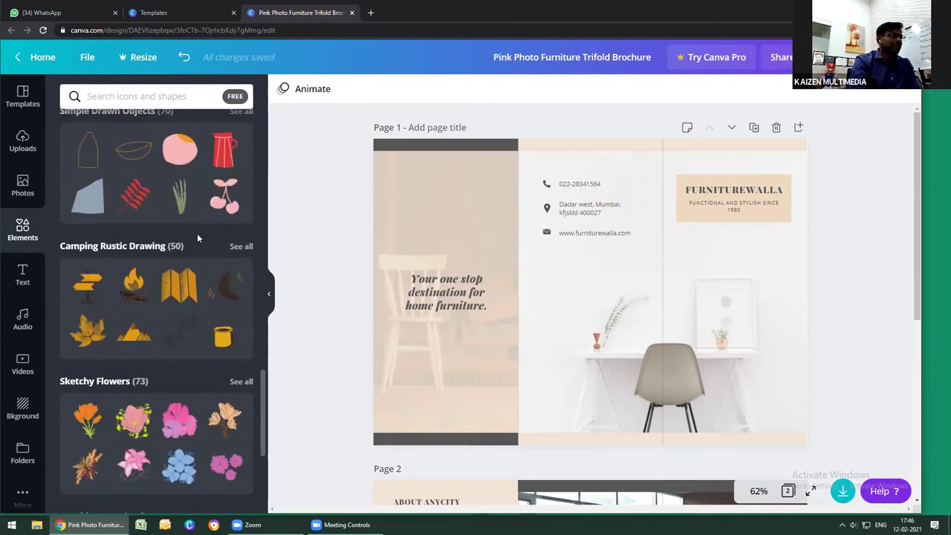
{"action": "scroll", "coordinate": [197, 238], "scroll_direction": "down", "scroll_amount": 3}
{"action": "scroll", "coordinate": [197, 238], "scroll_direction": "down", "scroll_amount": 2}
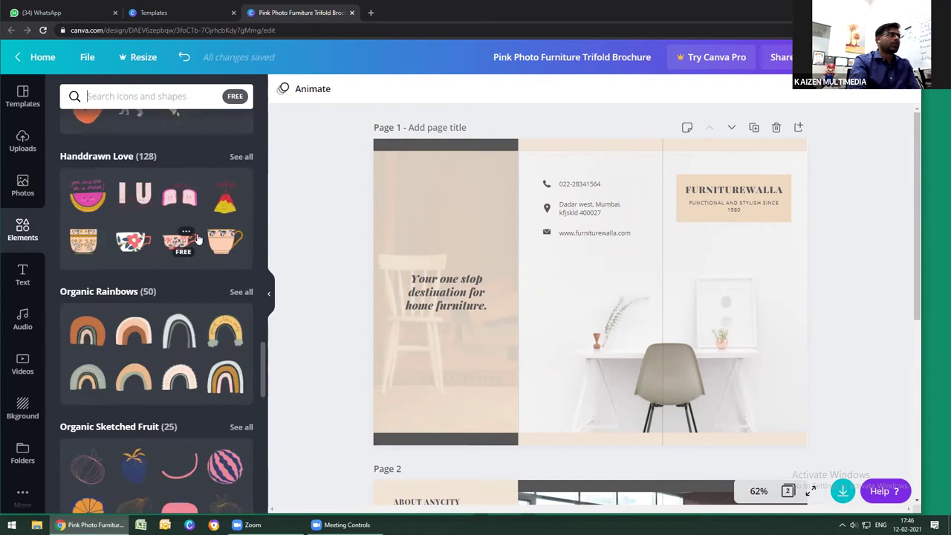
{"action": "scroll", "coordinate": [197, 236], "scroll_direction": "down", "scroll_amount": 3}
{"action": "scroll", "coordinate": [197, 234], "scroll_direction": "down", "scroll_amount": 3}
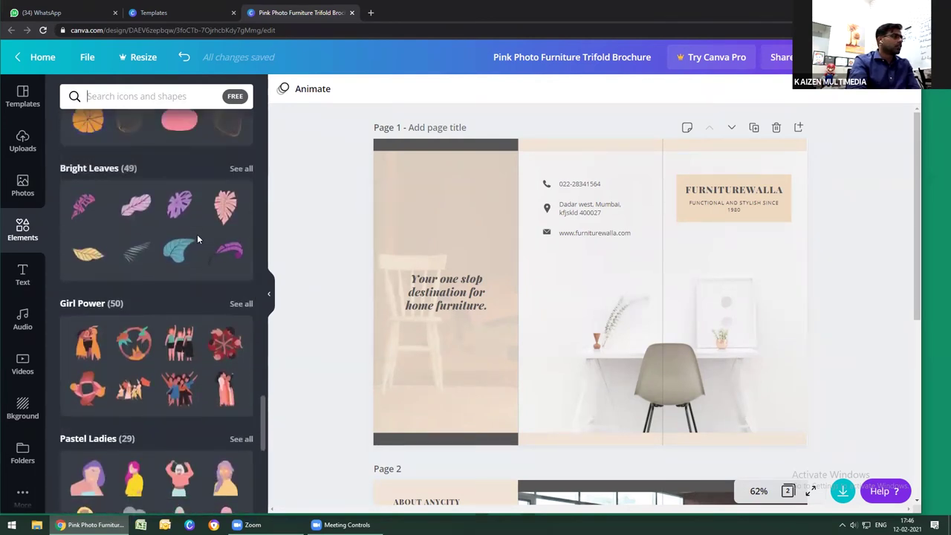
{"action": "scroll", "coordinate": [197, 234], "scroll_direction": "up", "scroll_amount": 2}
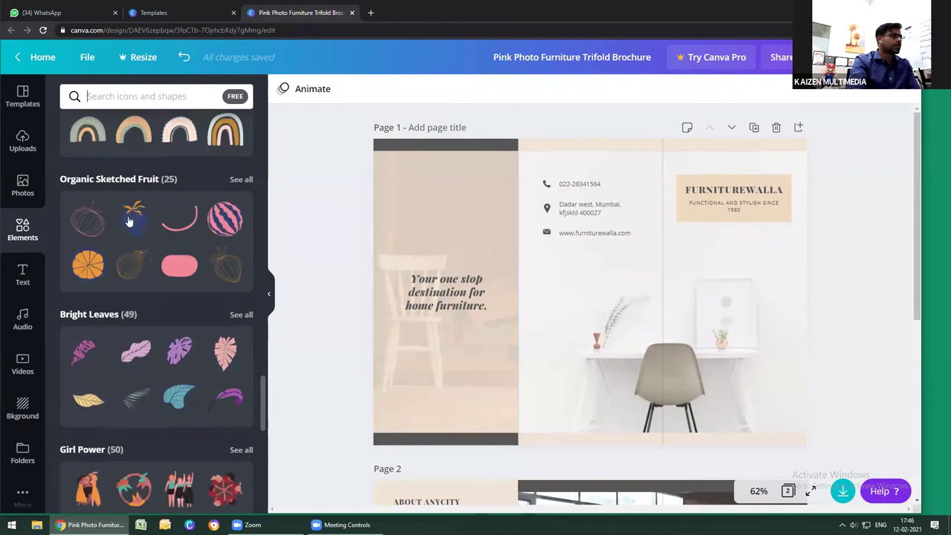
{"action": "scroll", "coordinate": [162, 365], "scroll_direction": "down", "scroll_amount": 3}
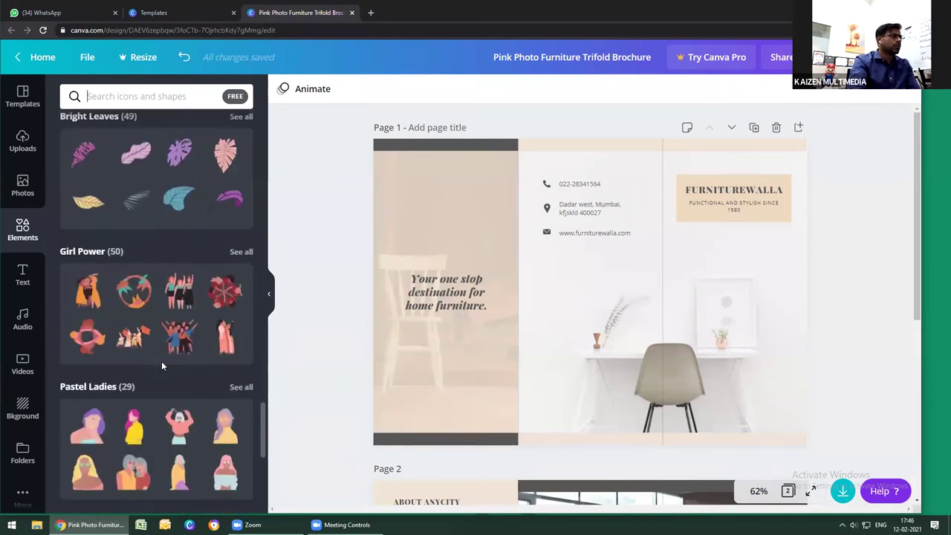
{"action": "scroll", "coordinate": [162, 361], "scroll_direction": "down", "scroll_amount": 1}
Try out the Girl Power illustration of women in a circle on page 1, enlarging it and deleting it again
{"action": "right_click", "coordinate": [240, 201]}
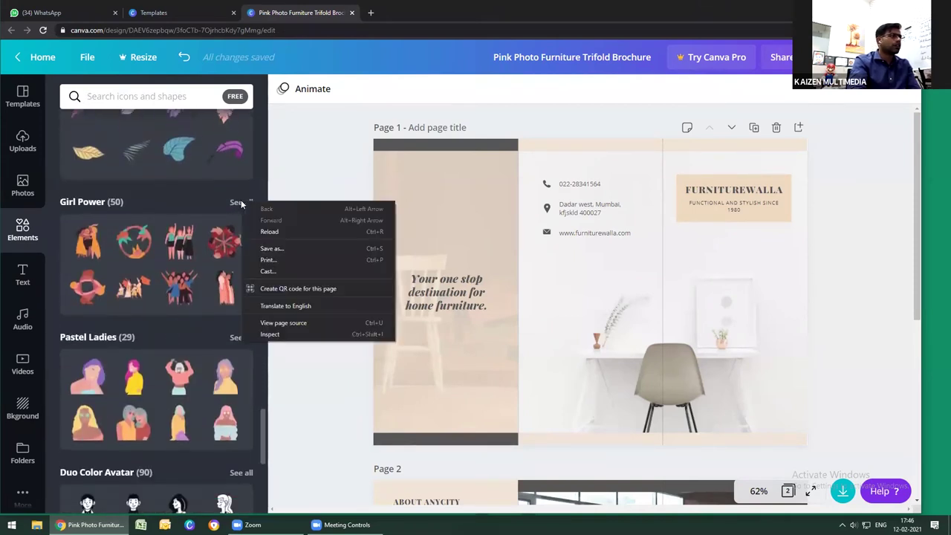
{"action": "left_click", "coordinate": [224, 241]}
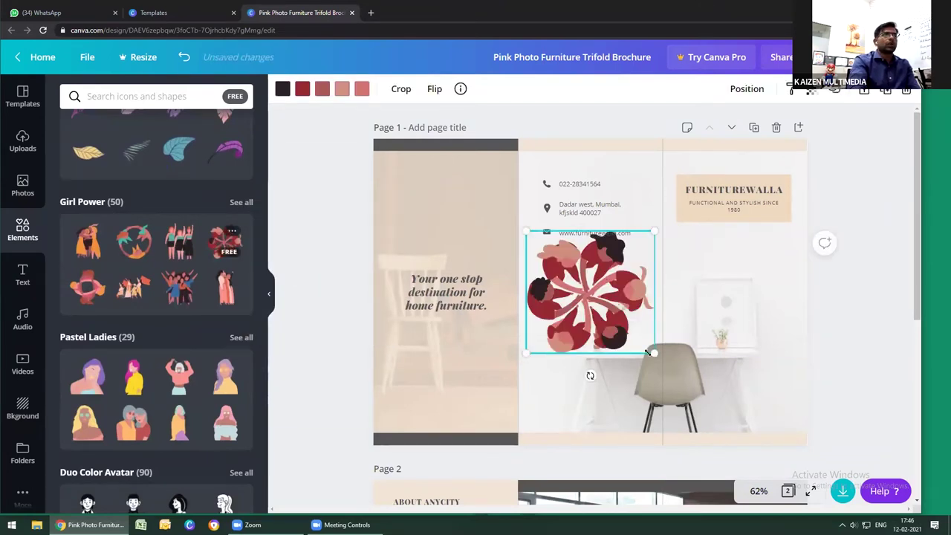
{"action": "left_click_drag", "start_coordinate": [652, 353], "coordinate": [707, 403]}
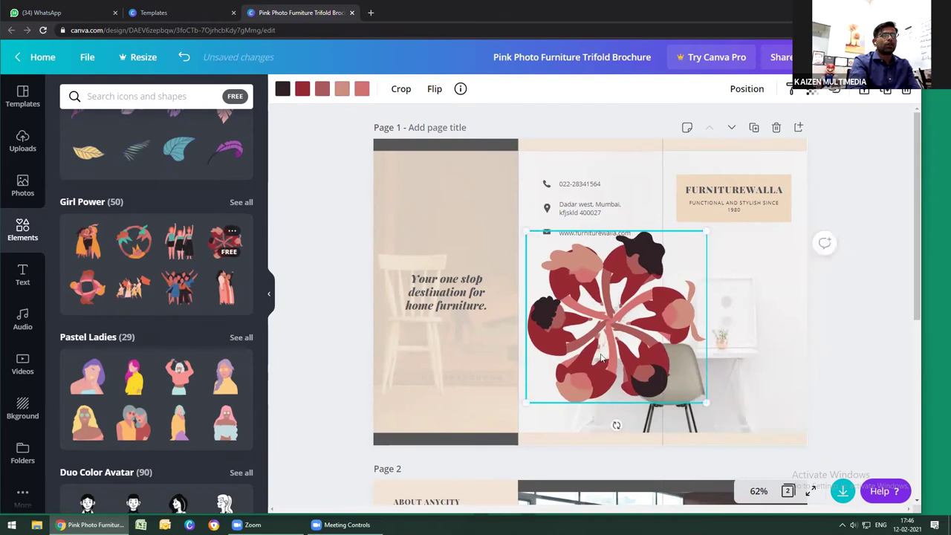
{"action": "key", "text": "Delete"}
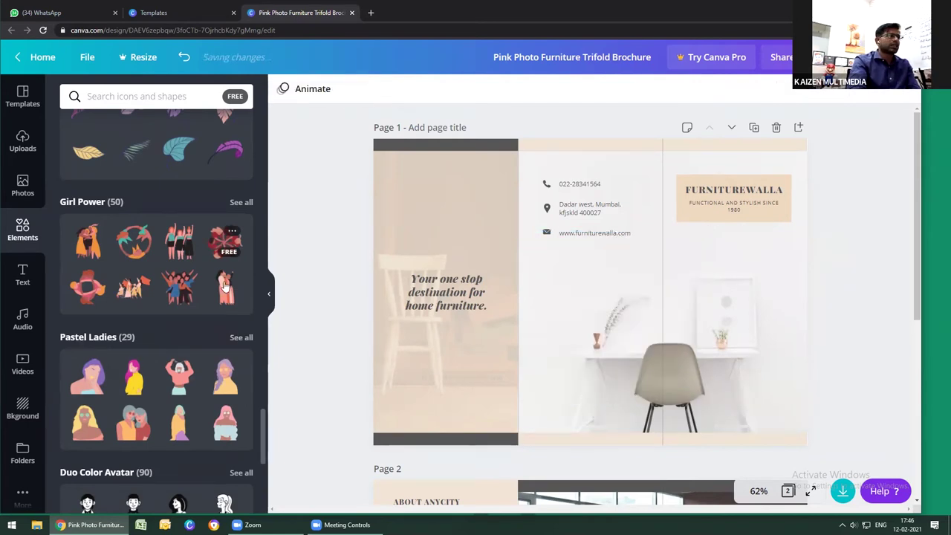
Try out the action camera from Pastel Travel Accessories on page 1, enlarging it and deleting it again
{"action": "scroll", "coordinate": [192, 274], "scroll_direction": "down", "scroll_amount": 5}
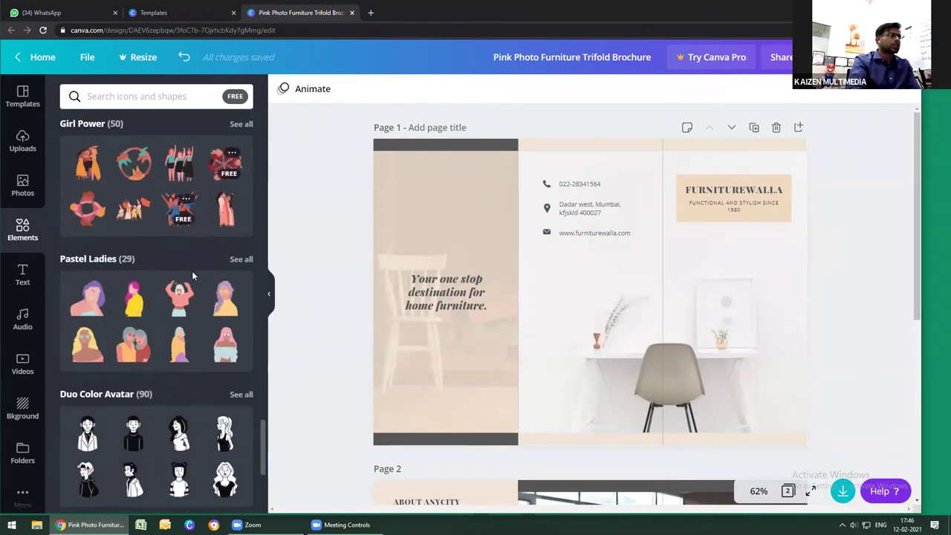
{"action": "scroll", "coordinate": [193, 275], "scroll_direction": "down", "scroll_amount": 4}
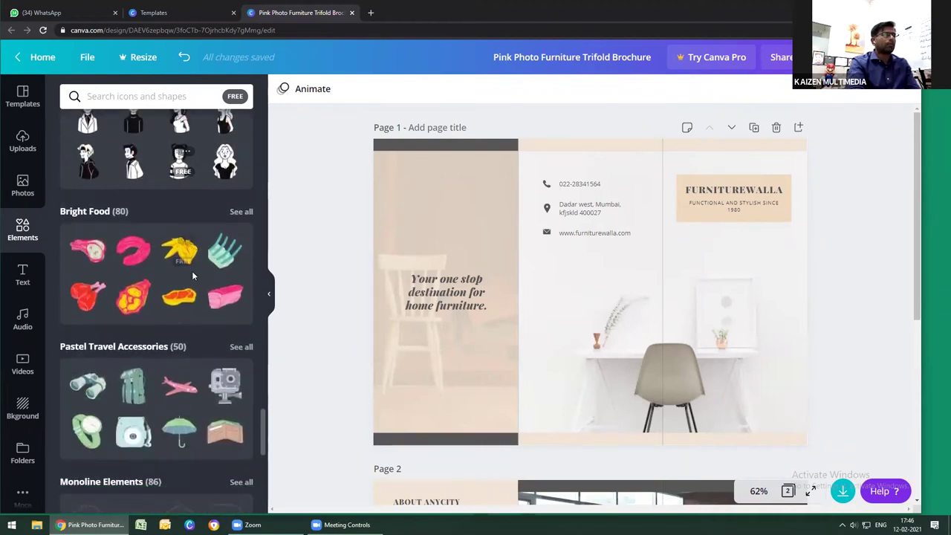
{"action": "scroll", "coordinate": [192, 276], "scroll_direction": "down", "scroll_amount": 2}
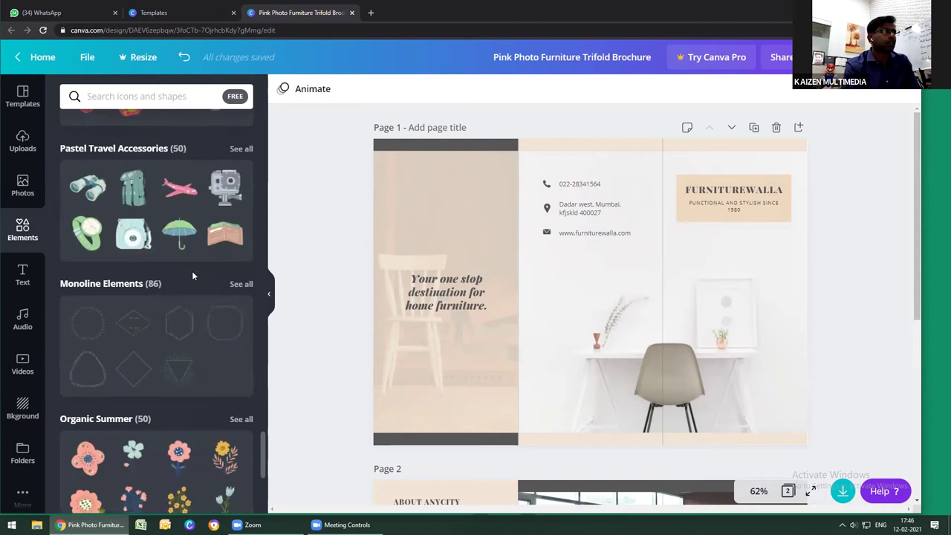
{"action": "left_click", "coordinate": [225, 186]}
{"action": "left_click_drag", "start_coordinate": [687, 379], "coordinate": [684, 394]}
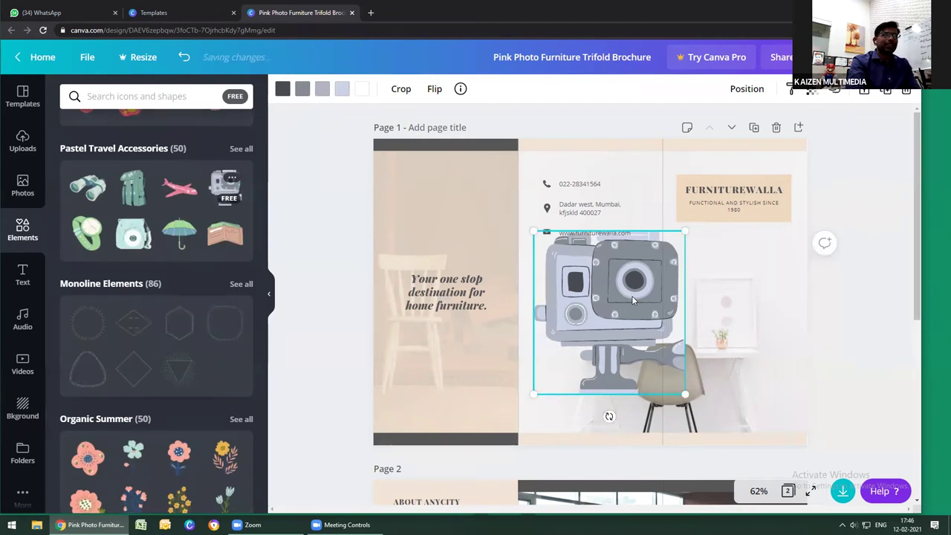
{"action": "key", "text": "Delete"}
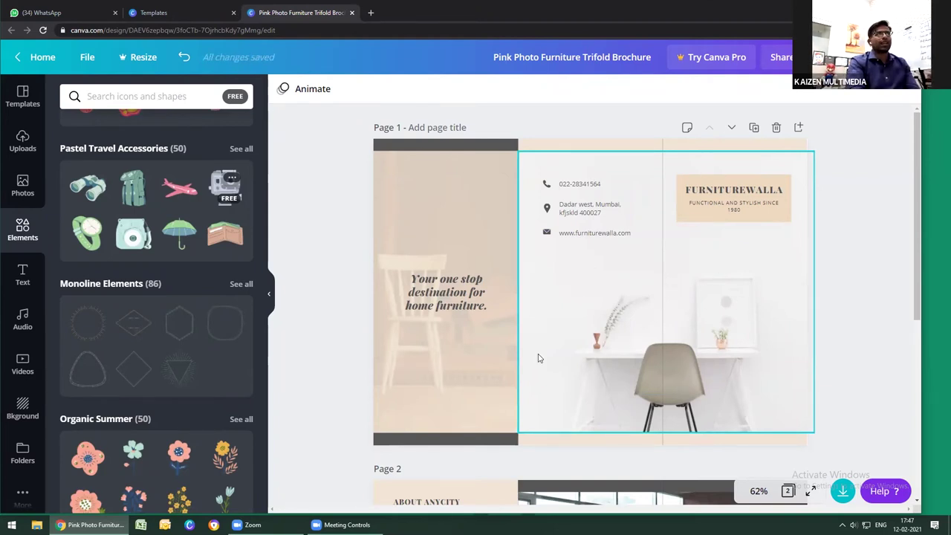
Try out the Pastel Travel Accessories binoculars on page 1, moving them partly over the slogan panel, and delete them again
{"action": "left_click", "coordinate": [96, 192]}
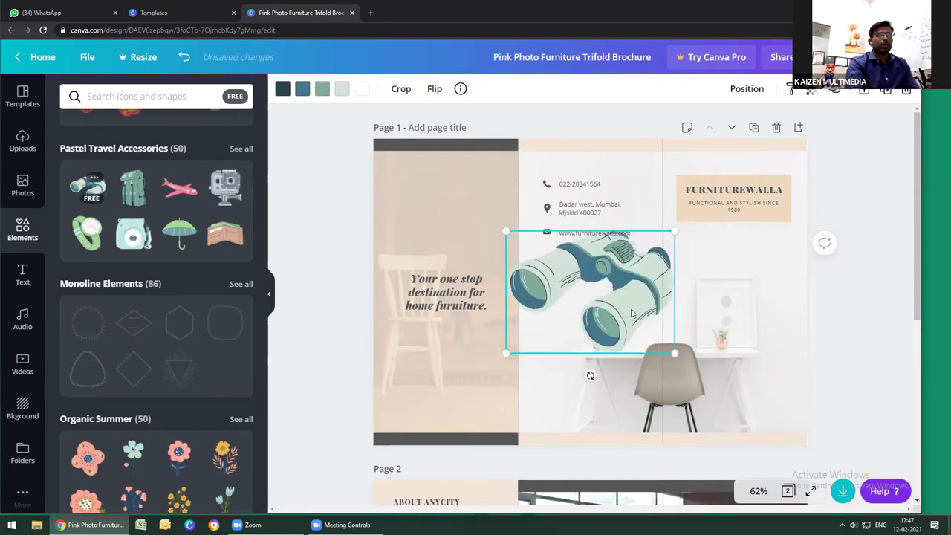
{"action": "left_click_drag", "start_coordinate": [632, 314], "coordinate": [601, 327]}
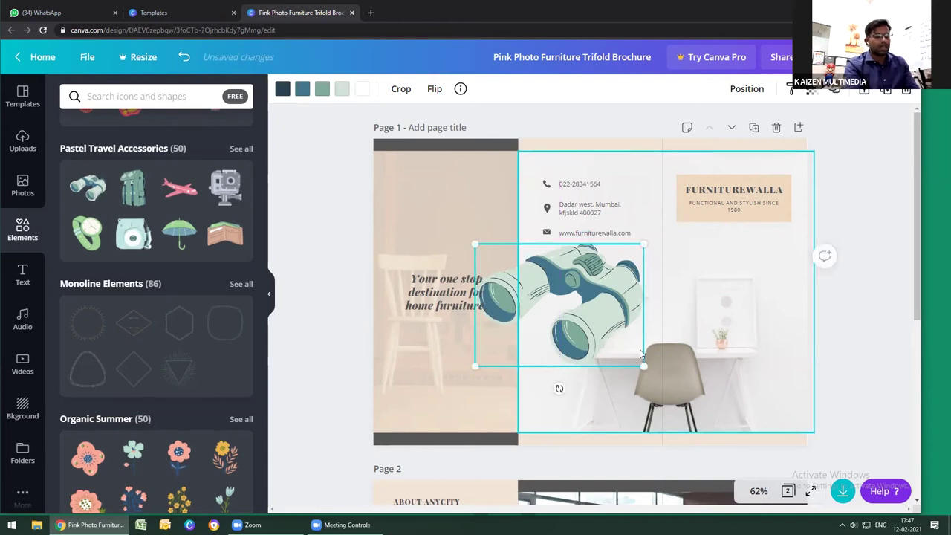
{"action": "key", "text": "Delete"}
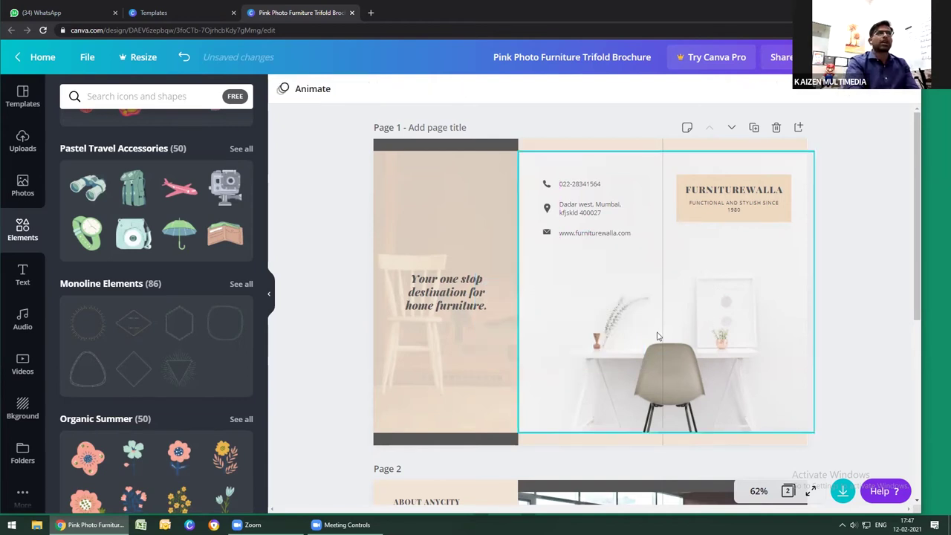
Review both pages of the brochure, and close the design and the template preview to return to the furniture brochure templates
{"action": "scroll", "coordinate": [657, 337], "scroll_direction": "down", "scroll_amount": 5}
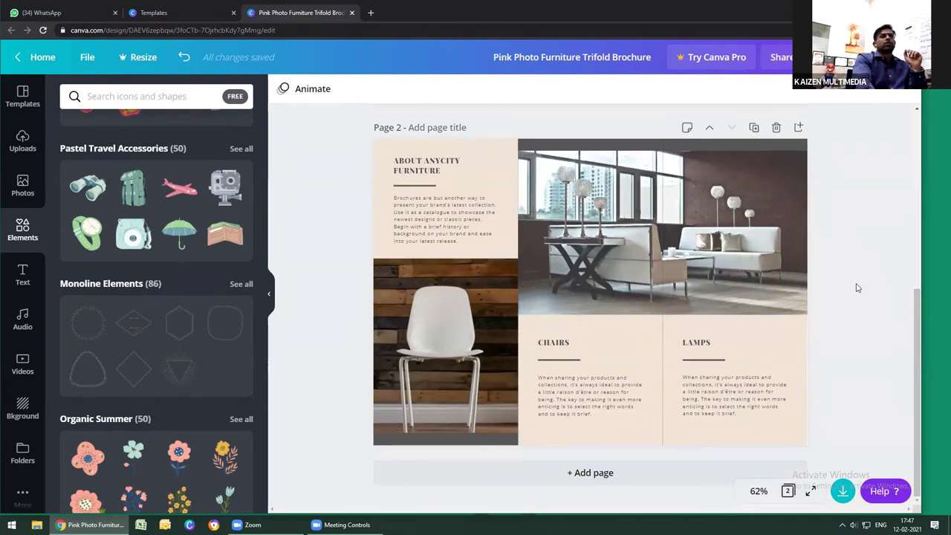
{"action": "scroll", "coordinate": [856, 289], "scroll_direction": "up", "scroll_amount": 3}
{"action": "scroll", "coordinate": [856, 292], "scroll_direction": "up", "scroll_amount": 2}
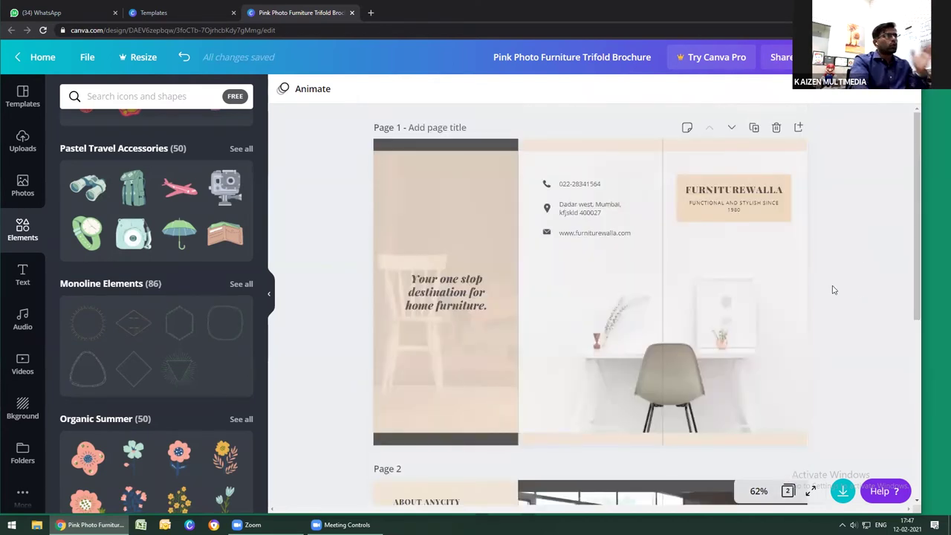
{"action": "left_click", "coordinate": [352, 14]}
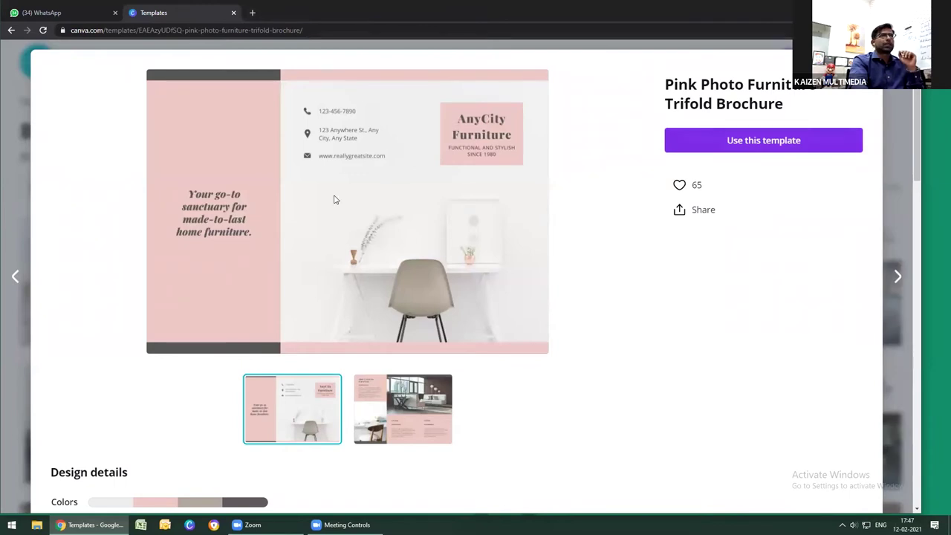
{"action": "key", "text": "Escape"}
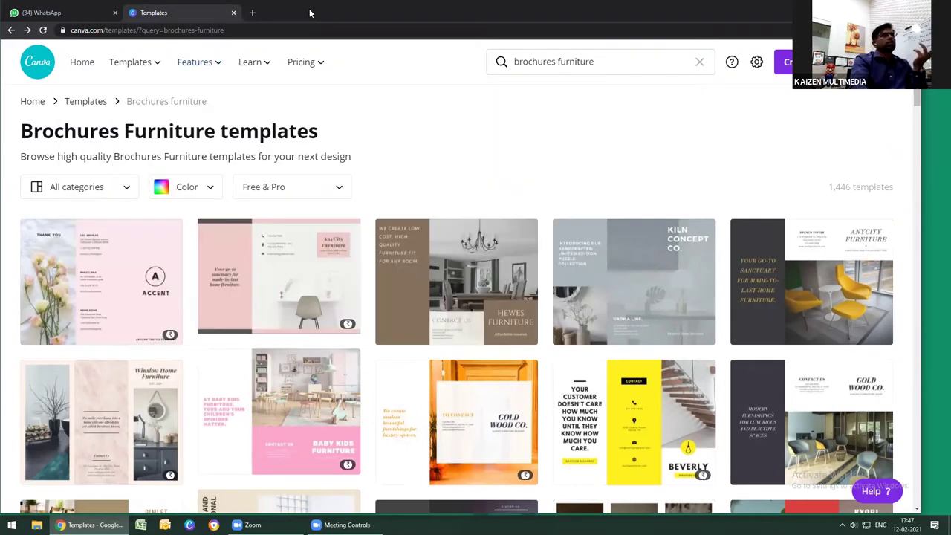
Open the YouTube Channel Art templates from the social media template categories
{"action": "mouse_move", "coordinate": [189, 65]}
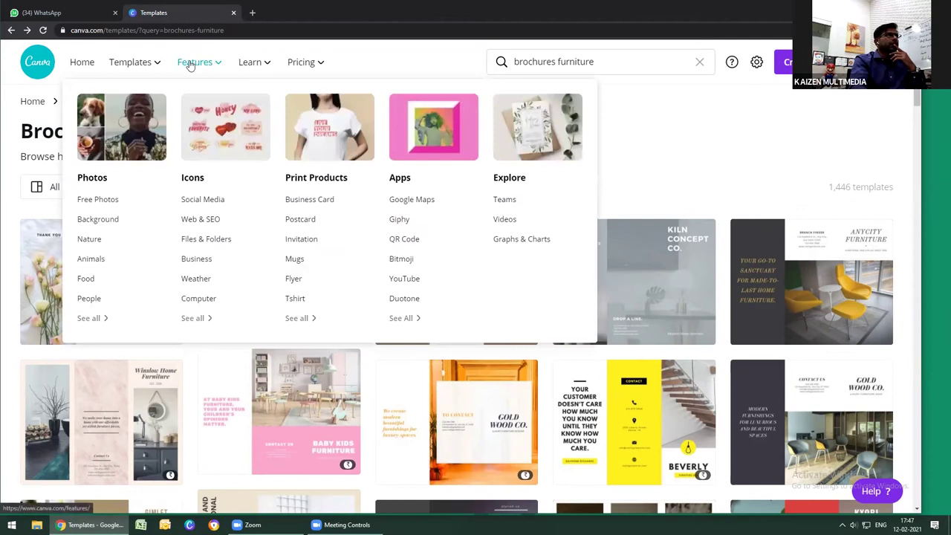
{"action": "mouse_move", "coordinate": [149, 64]}
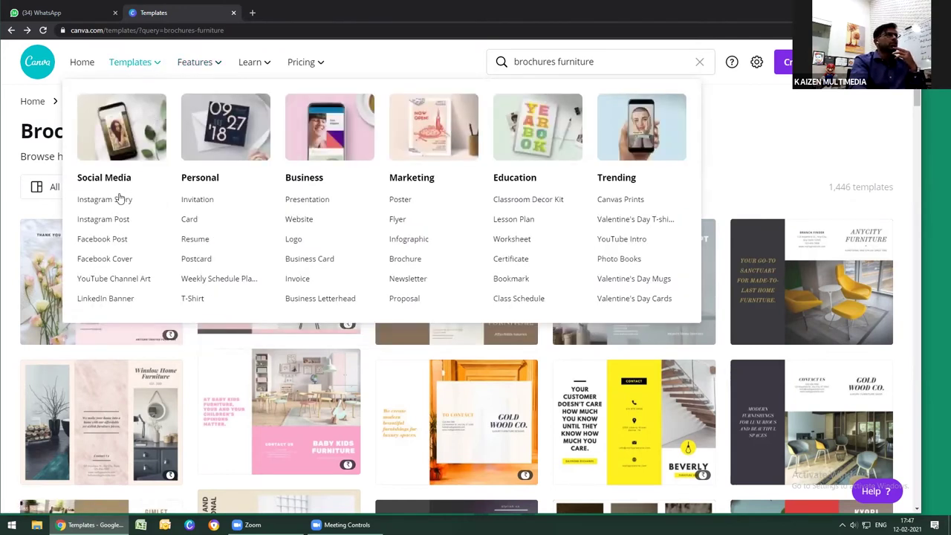
{"action": "left_click", "coordinate": [125, 281]}
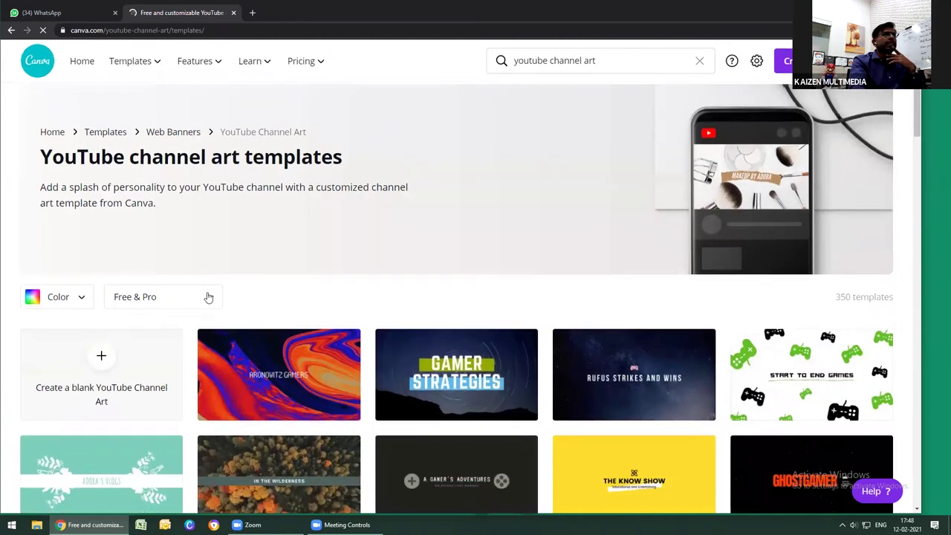
Browse the YouTube channel art templates to compare their gaming, food, music and travel banner designs
{"action": "scroll", "coordinate": [209, 297], "scroll_direction": "down", "scroll_amount": 3}
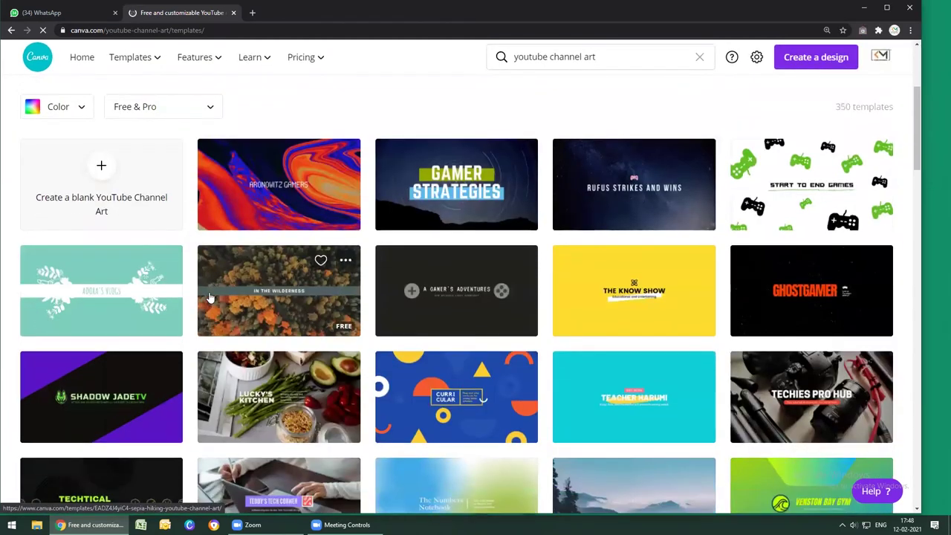
{"action": "scroll", "coordinate": [209, 298], "scroll_direction": "down", "scroll_amount": 1}
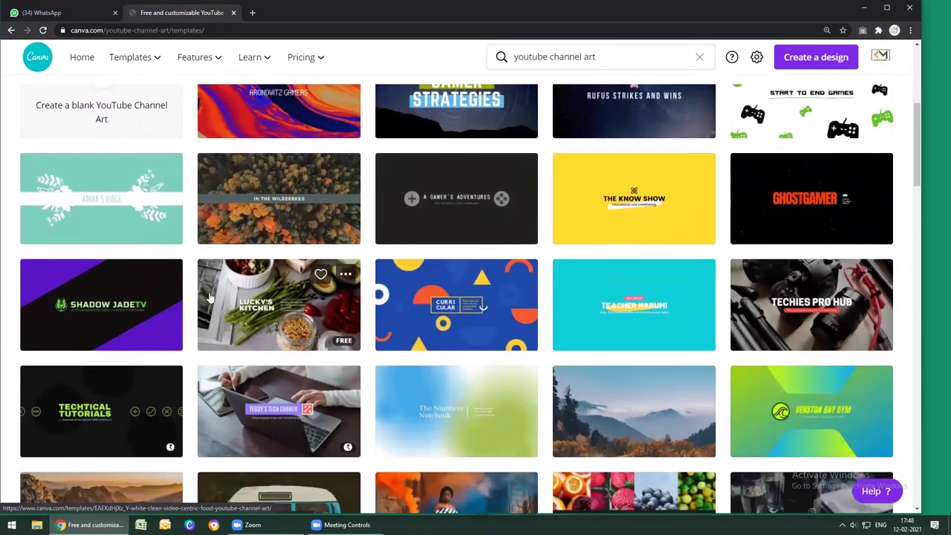
{"action": "scroll", "coordinate": [210, 297], "scroll_direction": "down", "scroll_amount": 2}
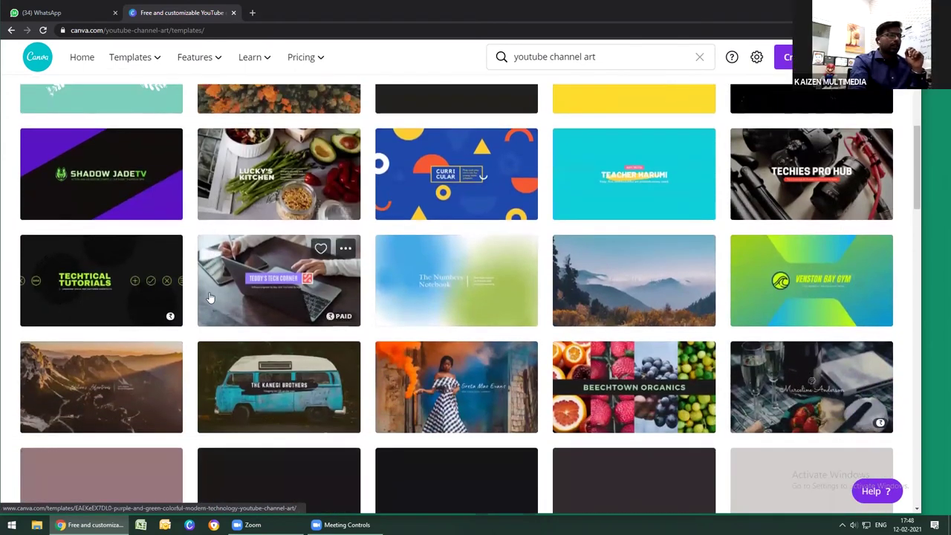
{"action": "scroll", "coordinate": [209, 297], "scroll_direction": "down", "scroll_amount": 1}
{"action": "scroll", "coordinate": [211, 298], "scroll_direction": "down", "scroll_amount": 1}
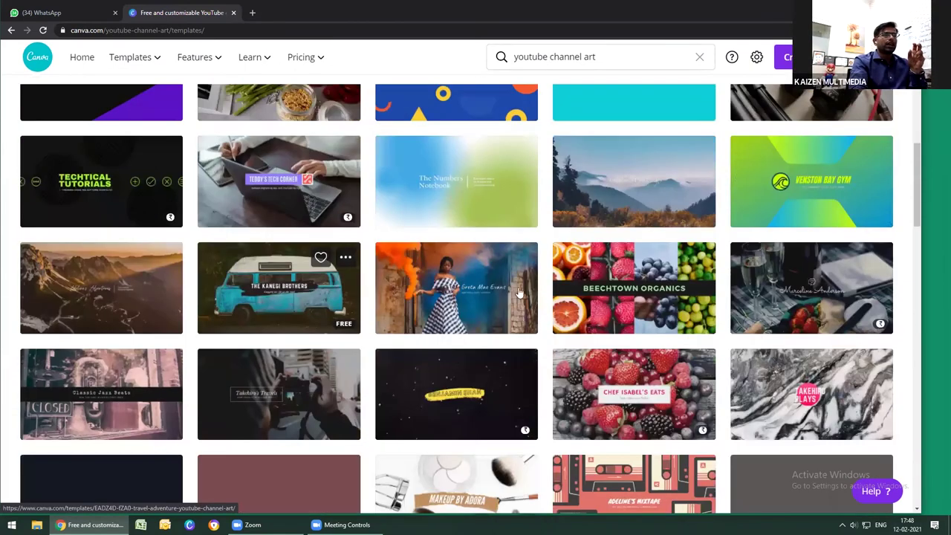
{"action": "scroll", "coordinate": [520, 294], "scroll_direction": "down", "scroll_amount": 2}
{"action": "scroll", "coordinate": [528, 292], "scroll_direction": "down", "scroll_amount": 3}
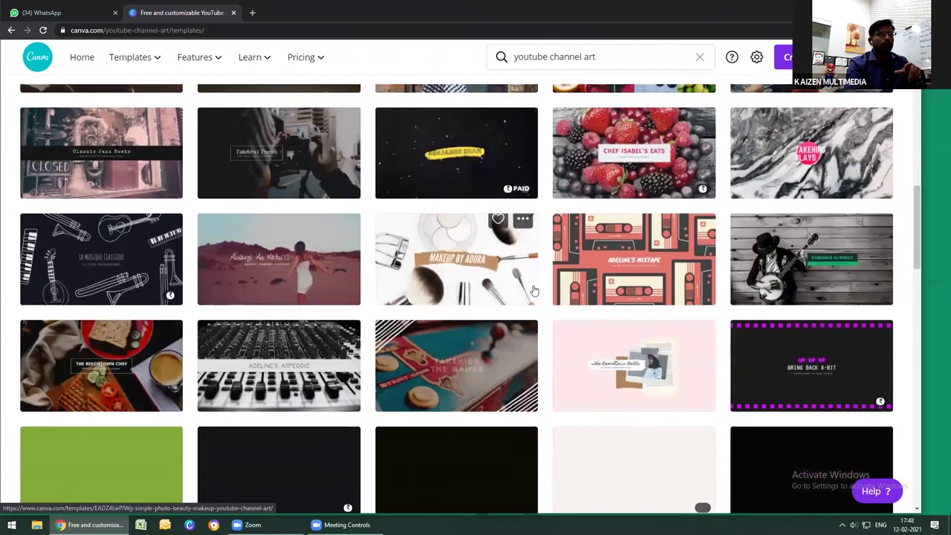
{"action": "scroll", "coordinate": [533, 290], "scroll_direction": "down", "scroll_amount": 4}
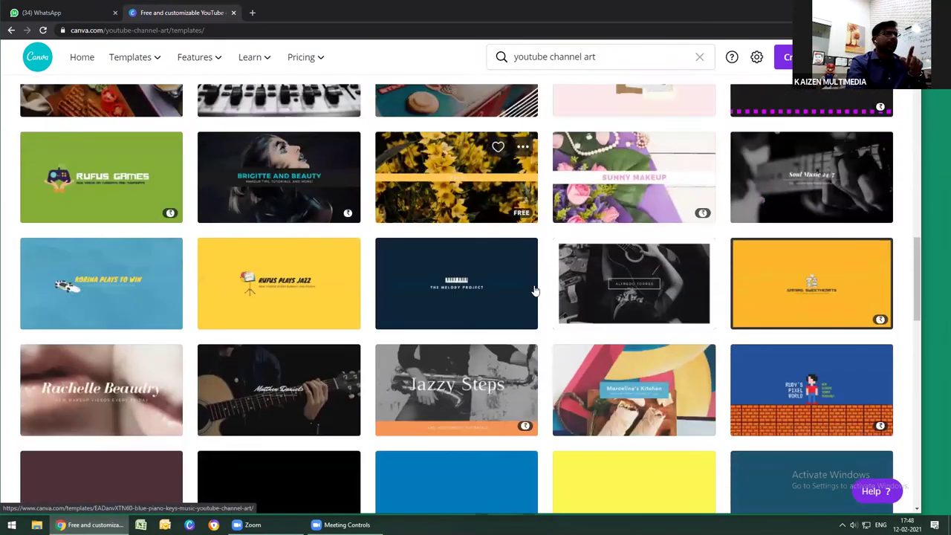
{"action": "scroll", "coordinate": [533, 290], "scroll_direction": "down", "scroll_amount": 1}
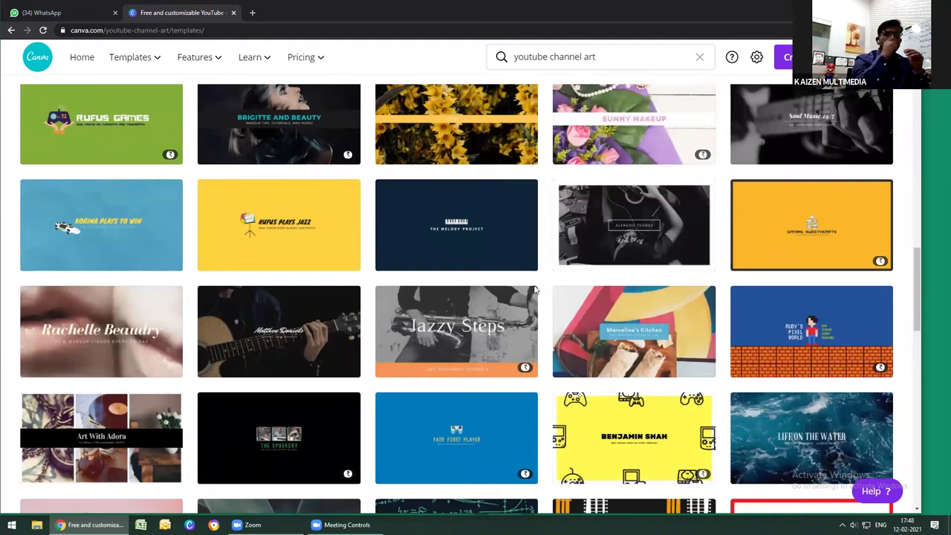
Search Google for "kaizen multimedia youtube" in a new browser tab and open the Kaizen Multimedia YouTube channel
{"action": "double_click", "coordinate": [253, 13]}
{"action": "left_click", "coordinate": [257, 29]}
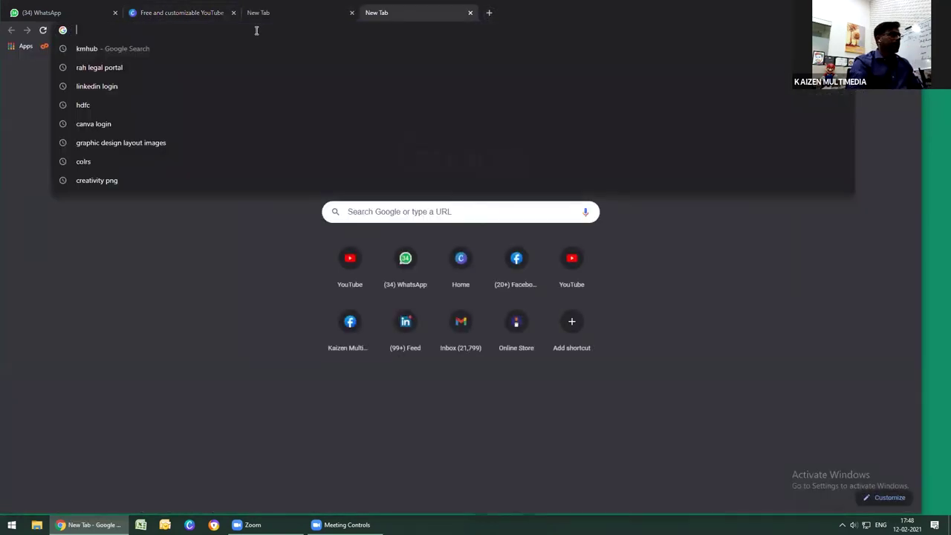
{"action": "type", "text": "kaizen "}
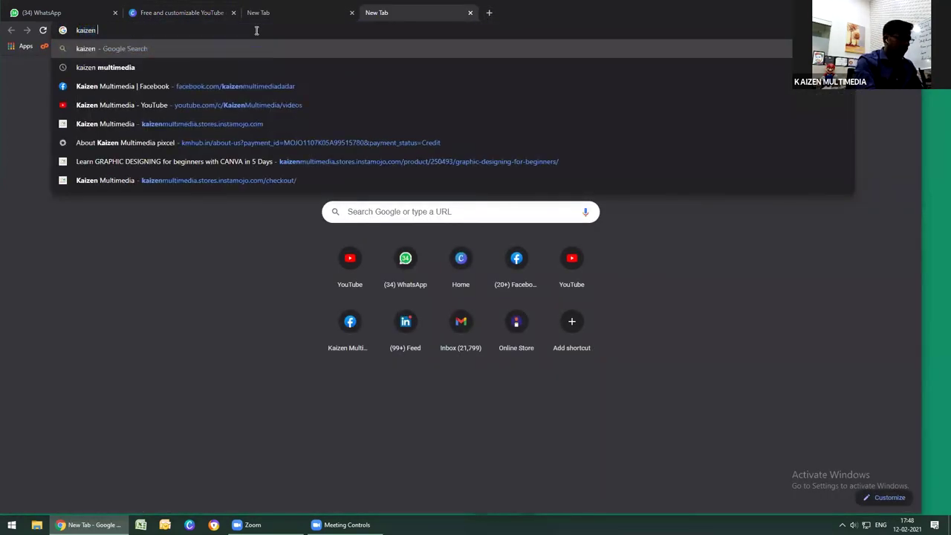
{"action": "type", "text": "multimedi"}
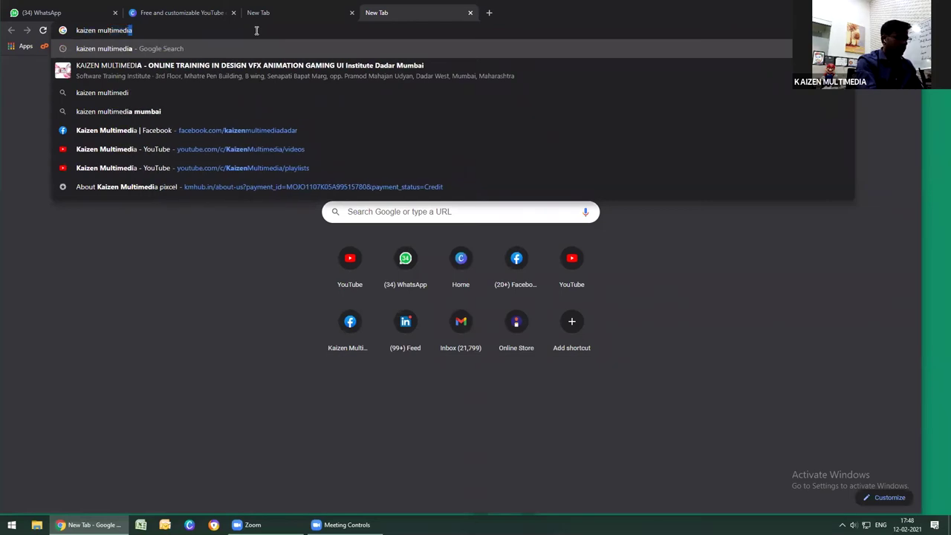
{"action": "type", "text": "a youtube"}
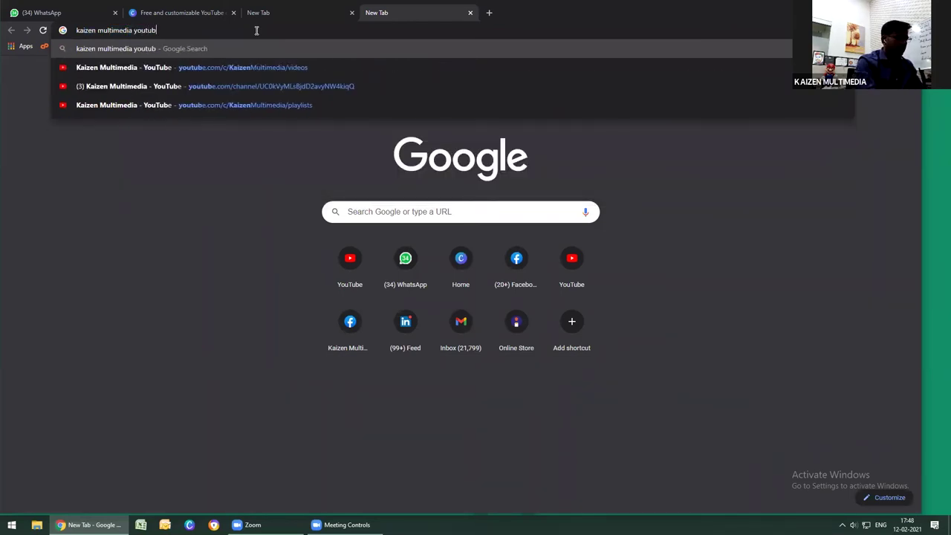
{"action": "key", "text": "Return"}
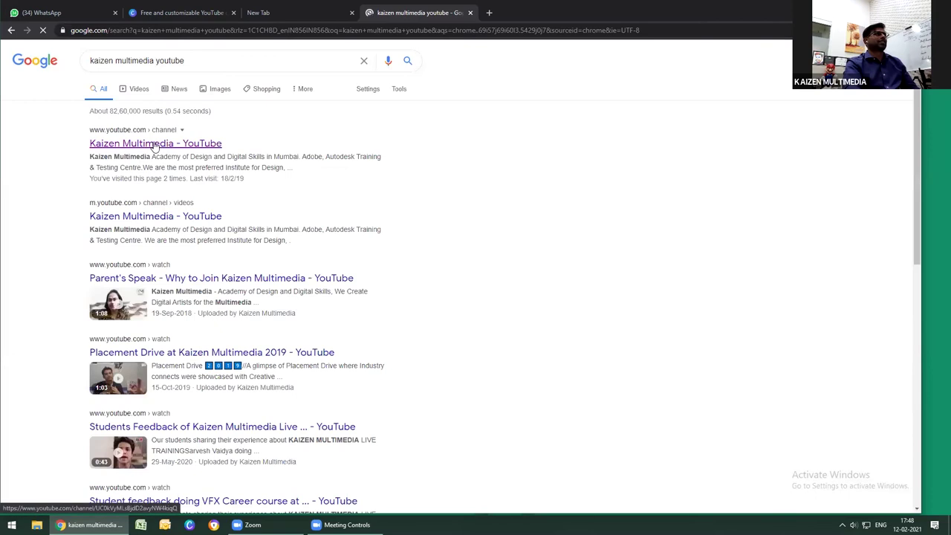
{"action": "left_click", "coordinate": [156, 143]}
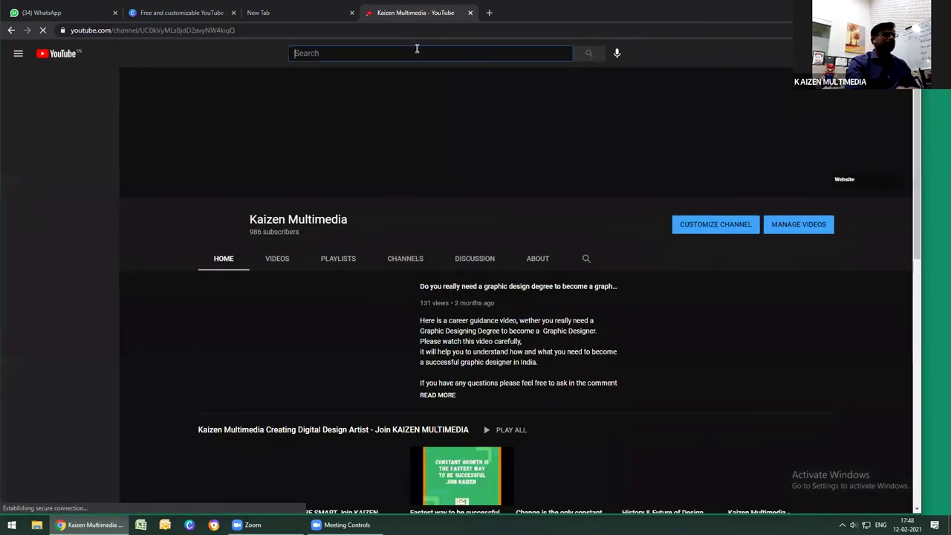
Search YouTube for "kaizen Multimedia", open its channel page to view the banner, and pause the featured video
{"action": "left_click", "coordinate": [417, 49]}
{"action": "type", "text": "ka"}
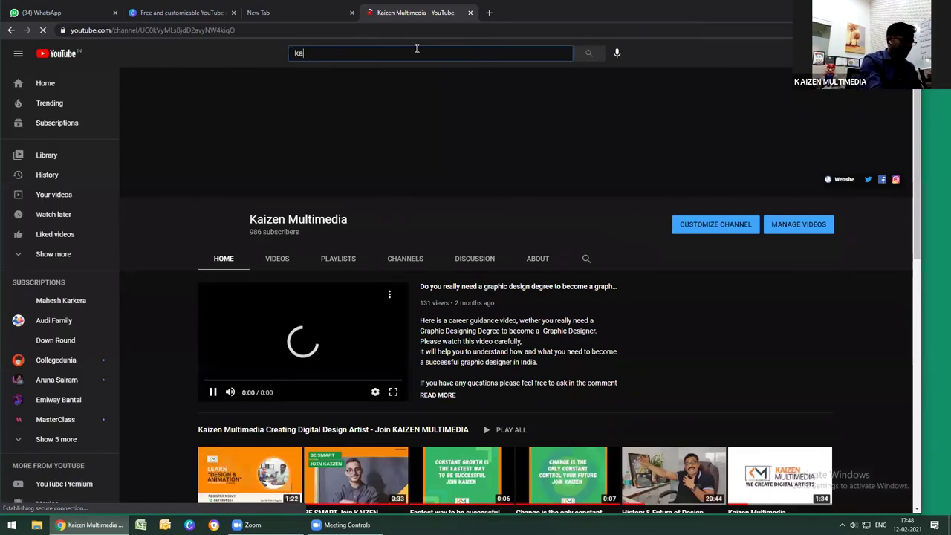
{"action": "type", "text": "izen Multimedia"}
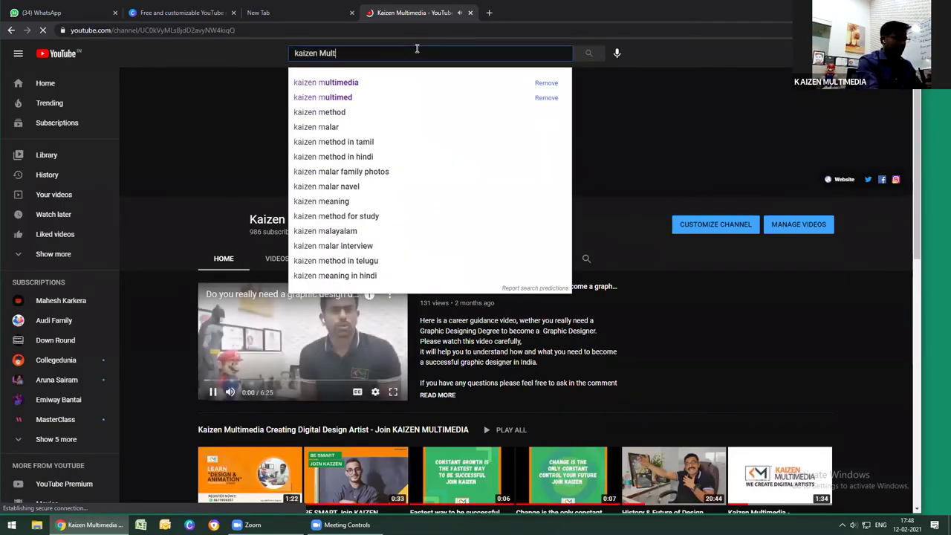
{"action": "key", "text": "Return"}
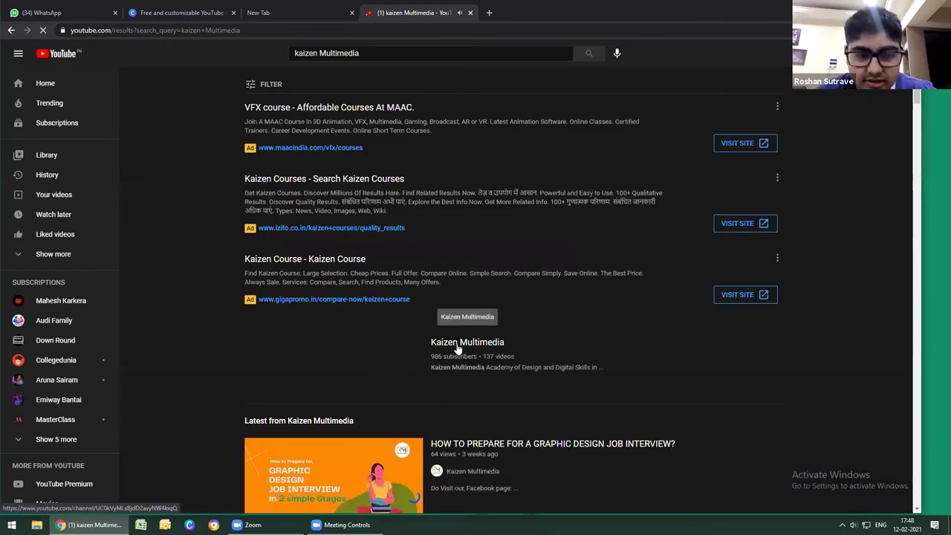
{"action": "left_click", "coordinate": [457, 343]}
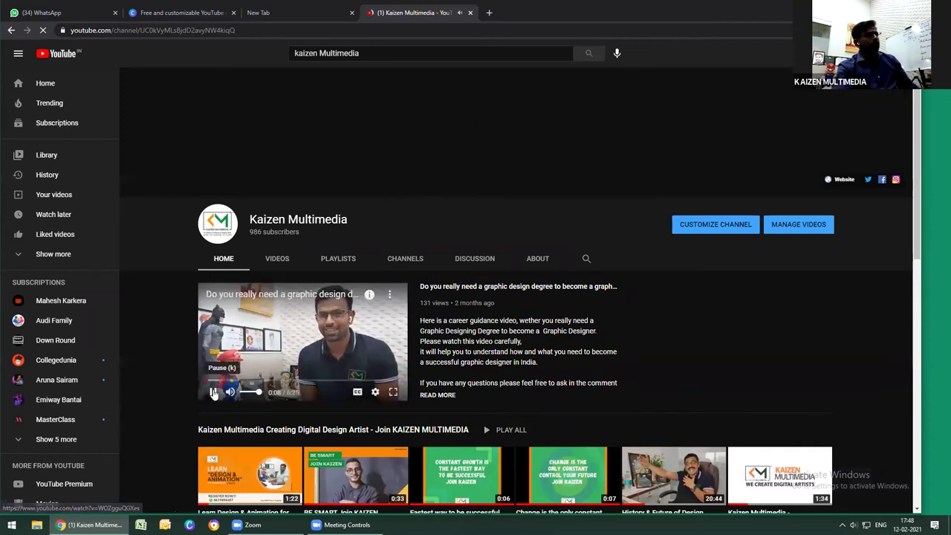
{"action": "left_click", "coordinate": [216, 393]}
{"action": "left_click", "coordinate": [216, 393]}
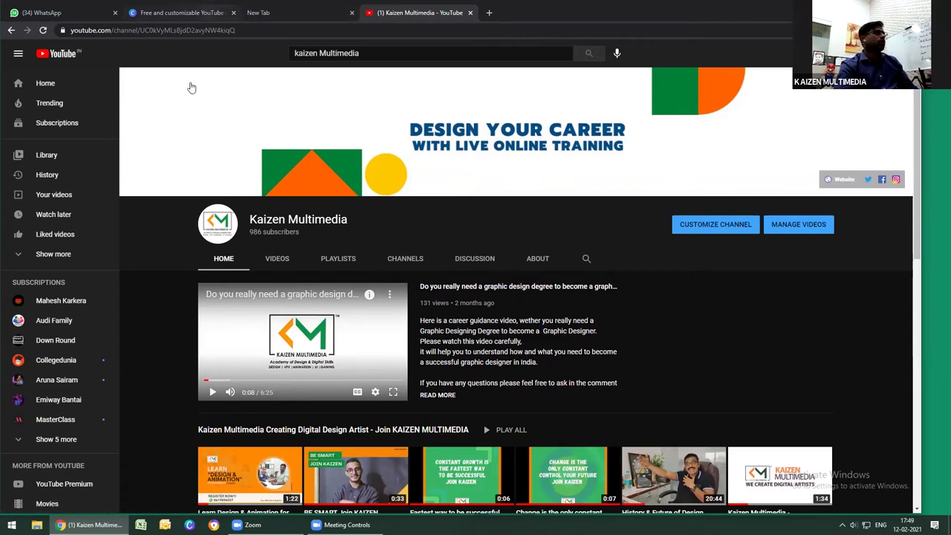
Switch back to Canva, go to its home page and look over the design types and template sections
{"action": "left_click", "coordinate": [182, 12]}
{"action": "scroll", "coordinate": [80, 63], "scroll_direction": "up", "scroll_amount": 1}
{"action": "left_click", "coordinate": [80, 60]}
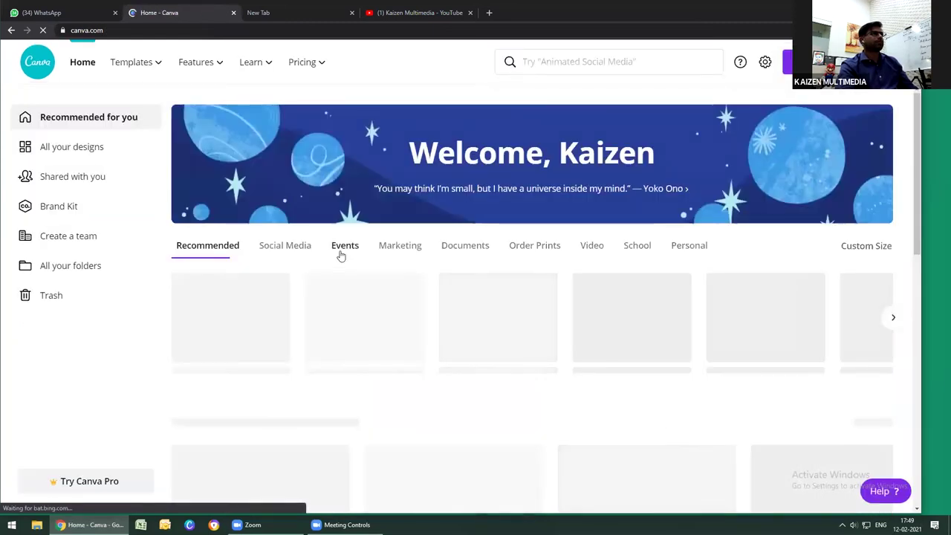
{"action": "scroll", "coordinate": [347, 266], "scroll_direction": "down", "scroll_amount": 1}
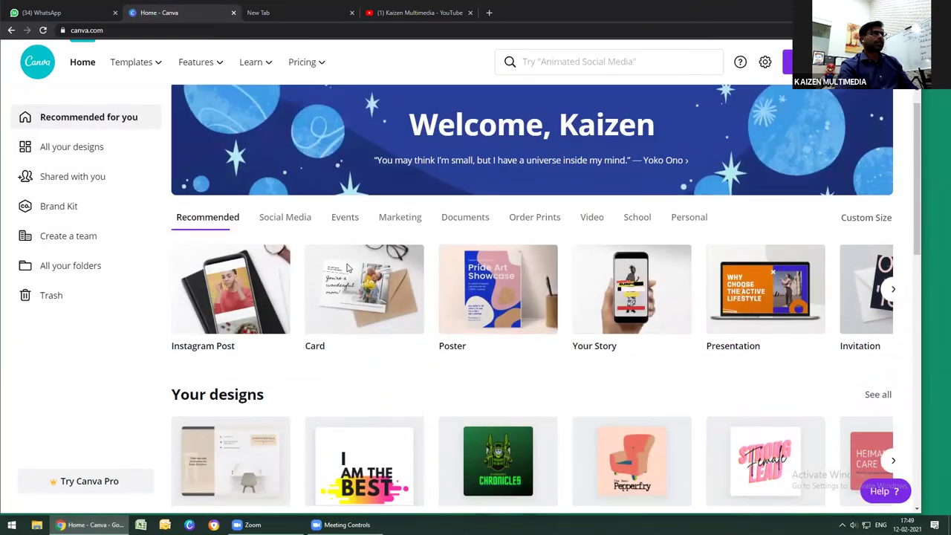
{"action": "scroll", "coordinate": [347, 267], "scroll_direction": "down", "scroll_amount": 3}
{"action": "scroll", "coordinate": [347, 267], "scroll_direction": "down", "scroll_amount": 3}
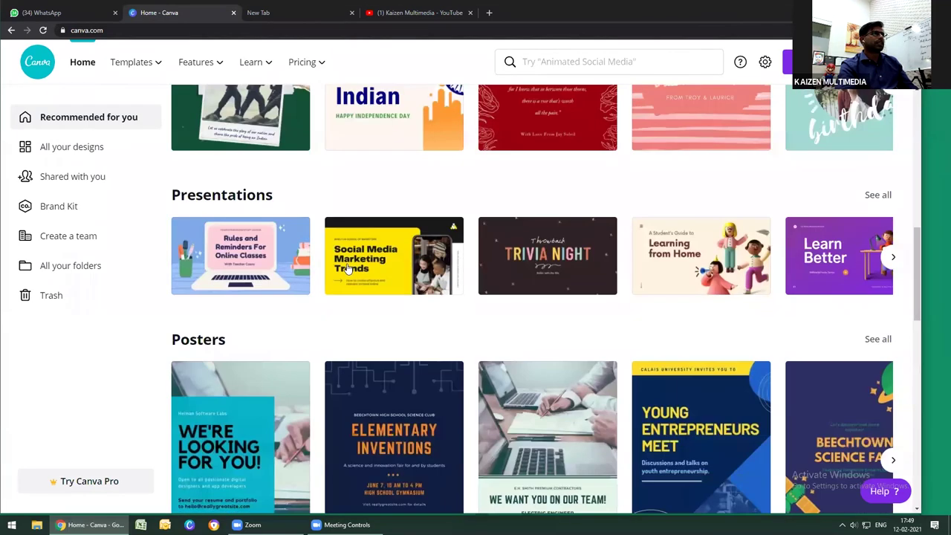
{"action": "scroll", "coordinate": [312, 206], "scroll_direction": "up", "scroll_amount": 7}
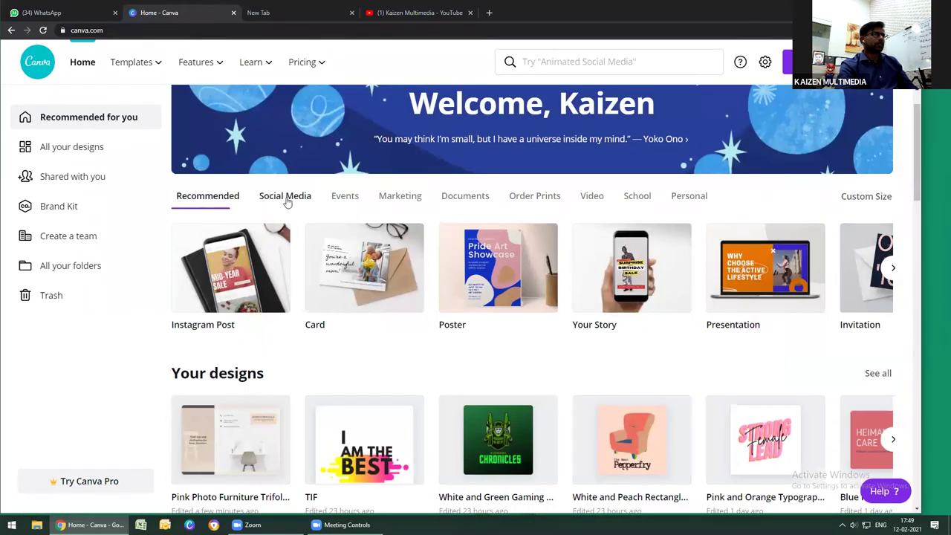
Create a blank YouTube Thumbnail design from the Social Media design types
{"action": "left_click", "coordinate": [285, 197]}
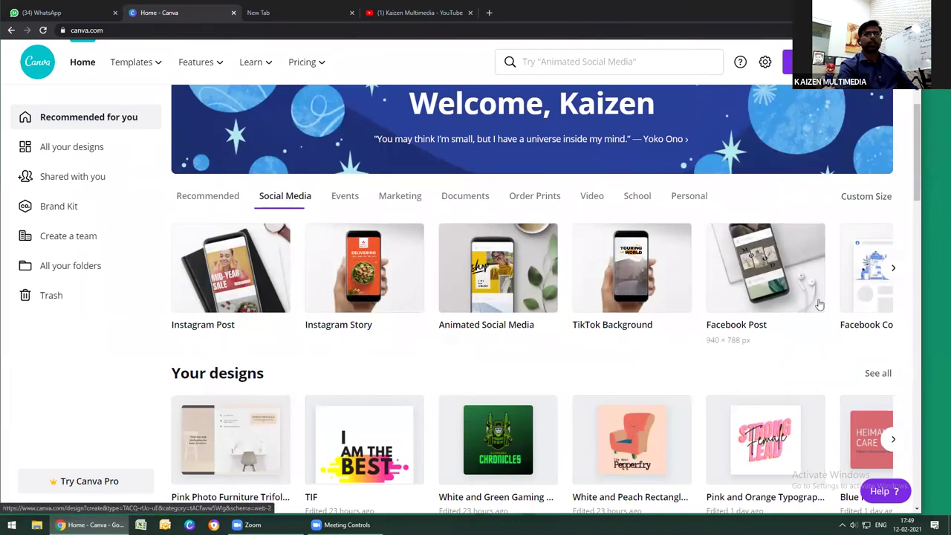
{"action": "left_click", "coordinate": [893, 269]}
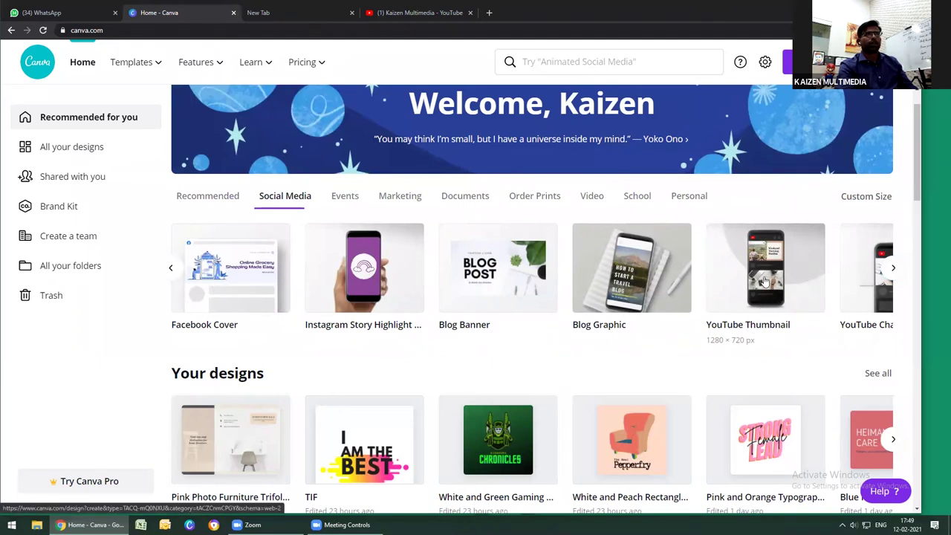
{"action": "left_click", "coordinate": [765, 280]}
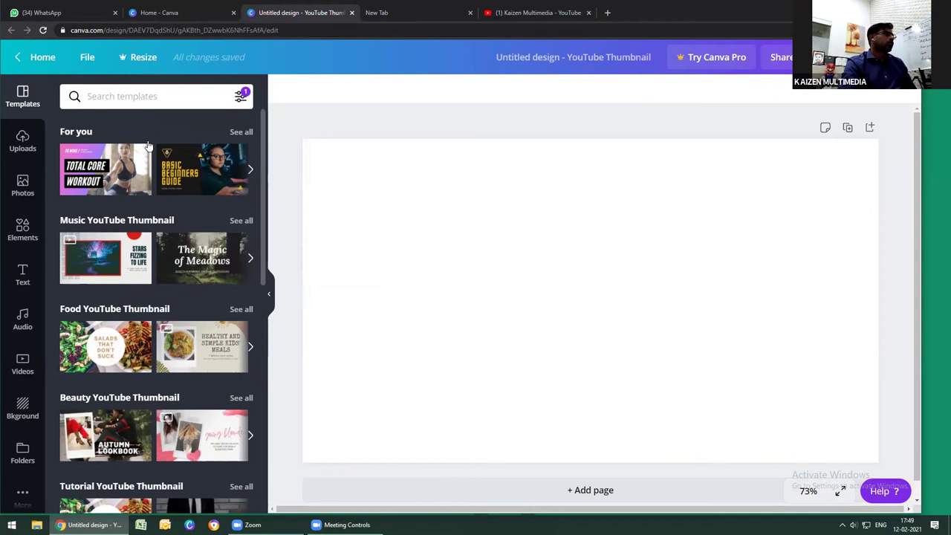
Search the thumbnail templates for "gaming" and apply the Game World template with the gamer photo to the page
{"action": "right_click", "coordinate": [147, 100]}
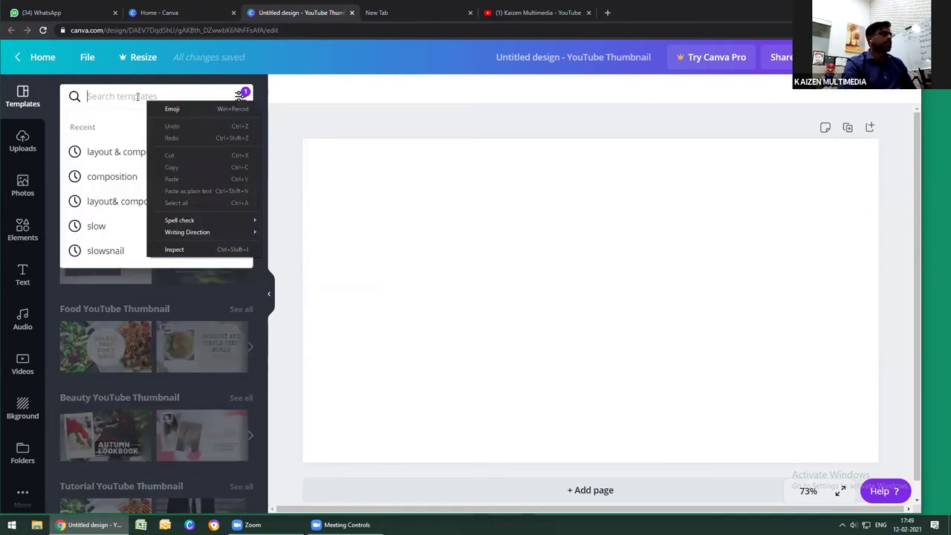
{"action": "right_click", "coordinate": [138, 97]}
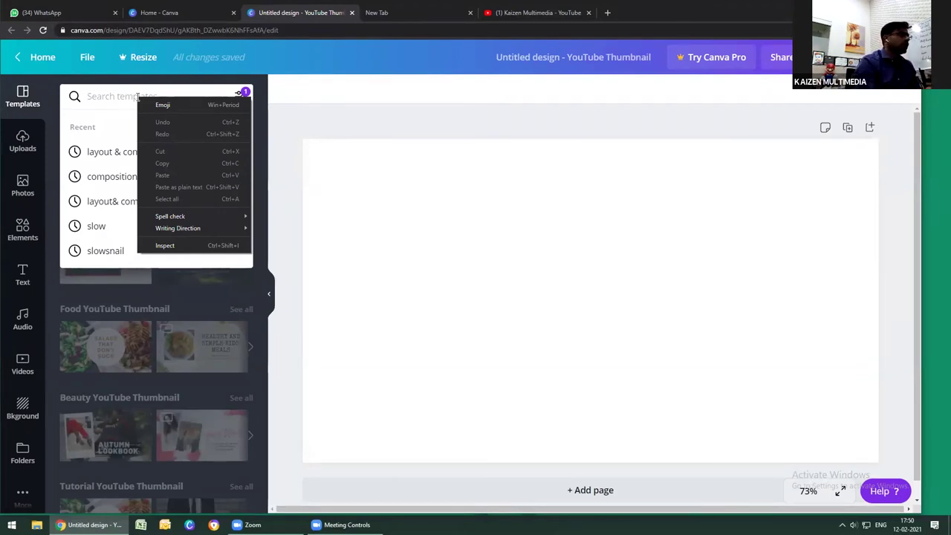
{"action": "left_click", "coordinate": [118, 98]}
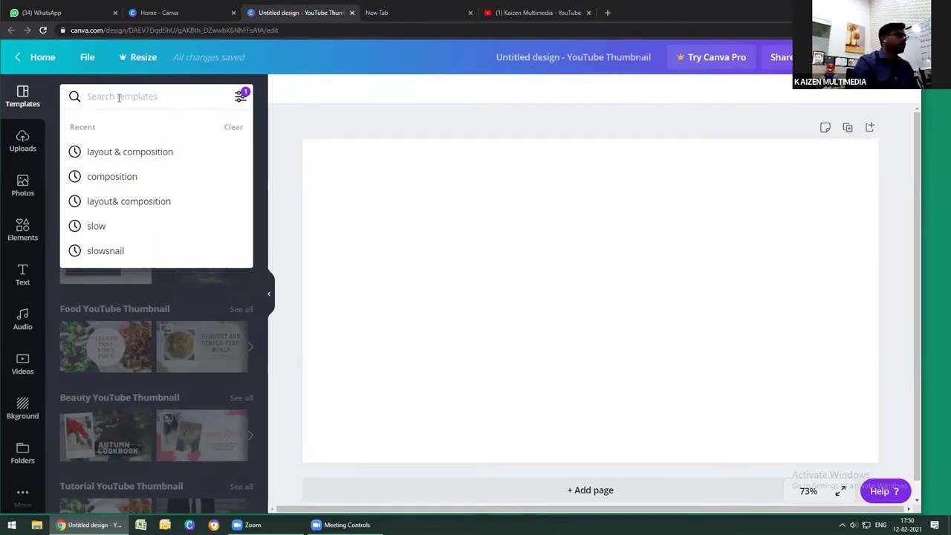
{"action": "type", "text": "gaming"}
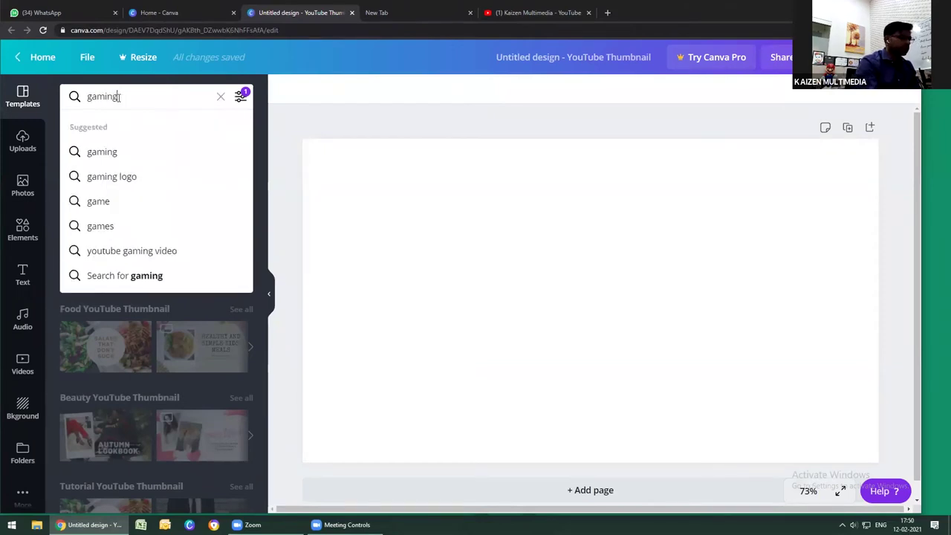
{"action": "key", "text": "Return"}
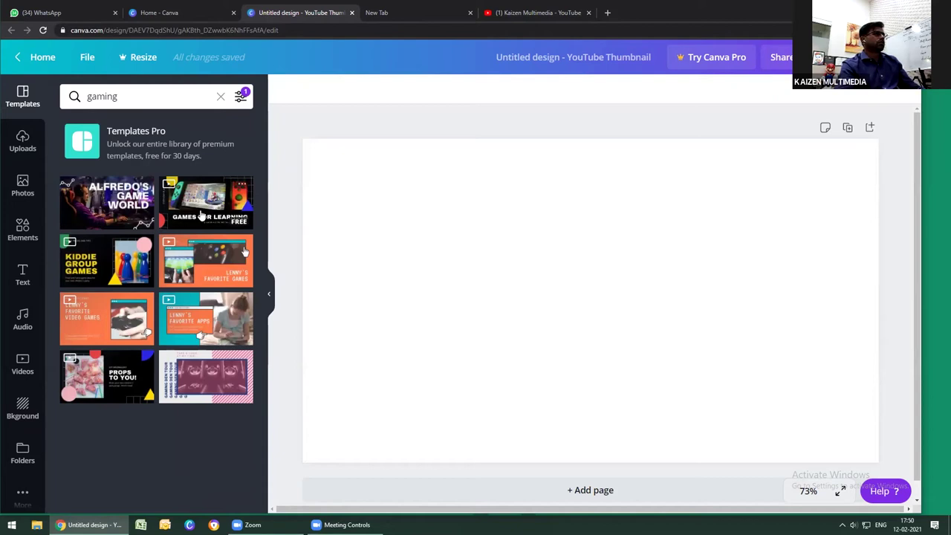
{"action": "left_click", "coordinate": [119, 207]}
{"action": "left_click", "coordinate": [521, 306]}
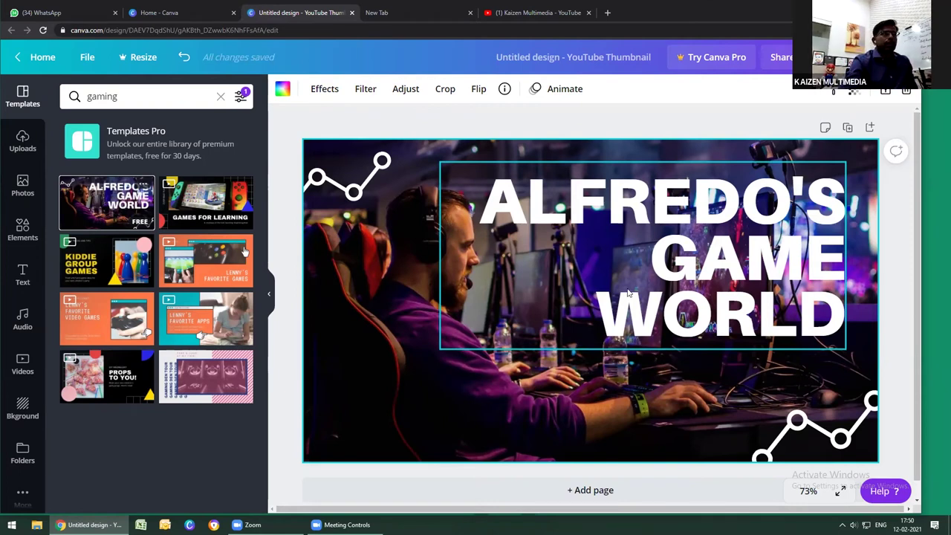
Open the thumbnail's title text for editing and highlight all of its words to point out the replaceable text
{"action": "double_click", "coordinate": [617, 219]}
{"action": "right_click", "coordinate": [612, 214]}
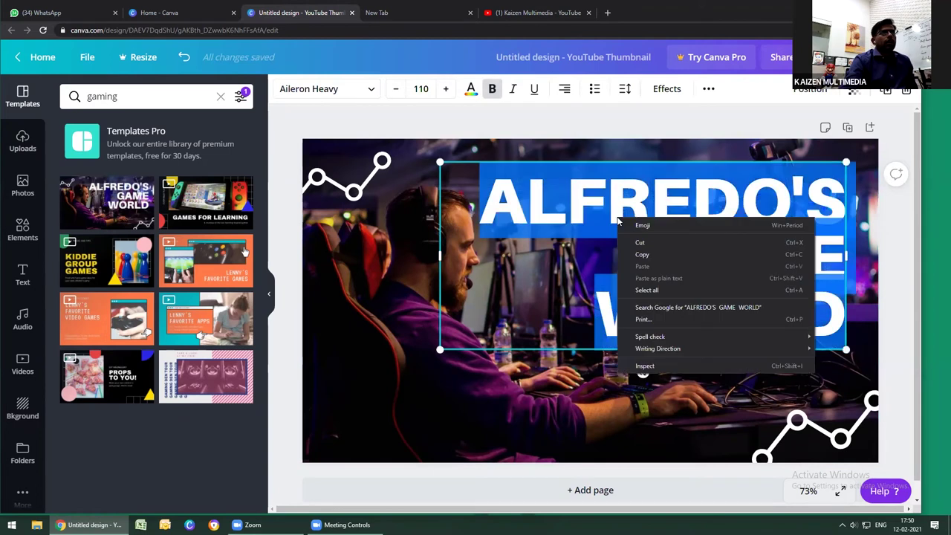
{"action": "right_click", "coordinate": [603, 215]}
{"action": "left_click", "coordinate": [510, 199]}
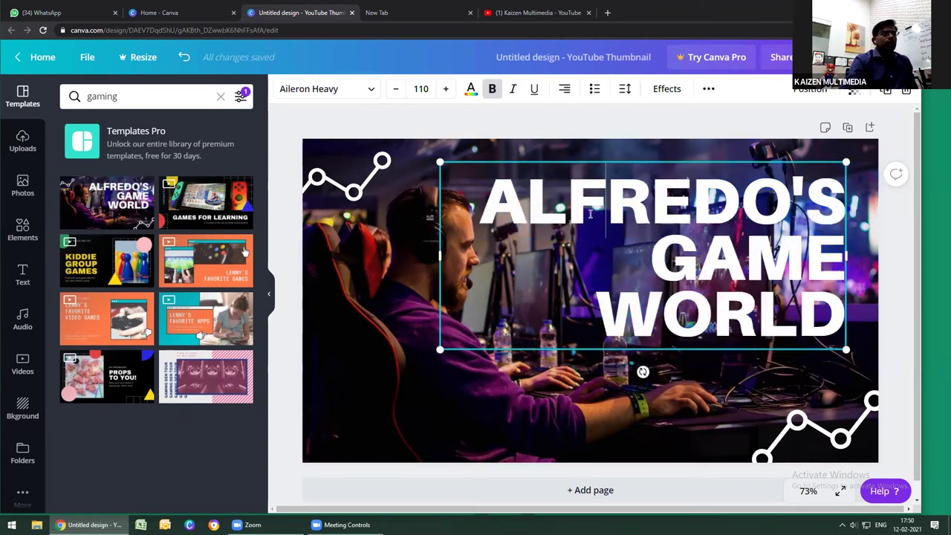
{"action": "left_click_drag", "start_coordinate": [491, 195], "coordinate": [836, 313]}
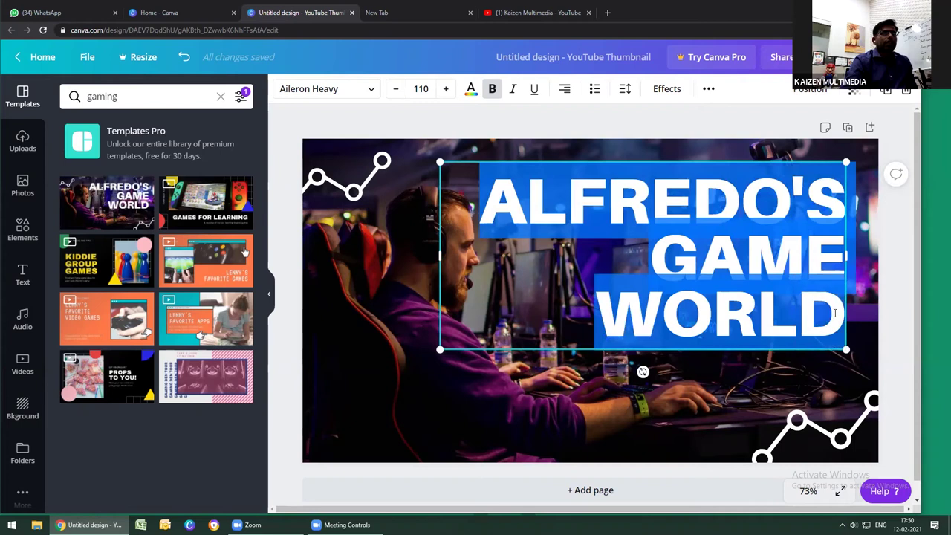
{"action": "left_click", "coordinate": [836, 313]}
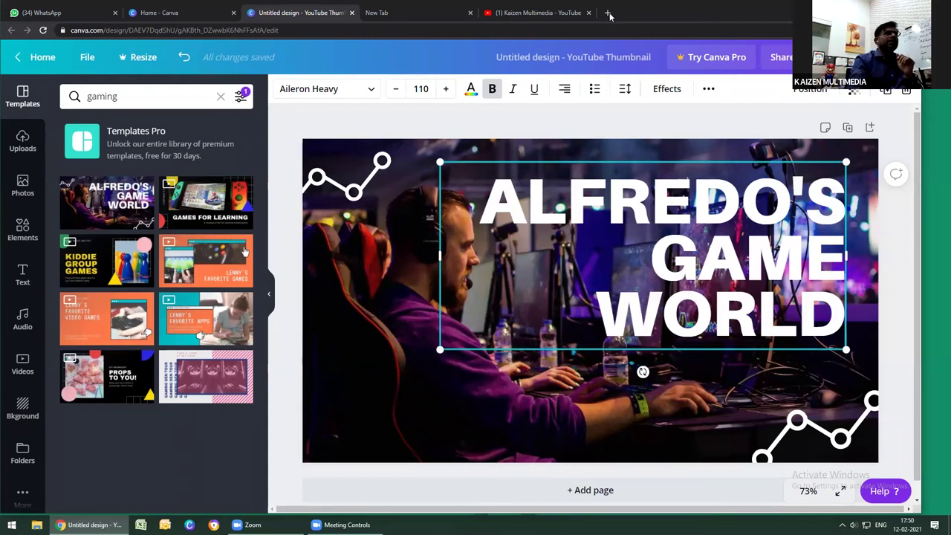
Switch to YouTube, return to its home page and search for "mumbaikar nikhil"
{"action": "left_click", "coordinate": [574, 15]}
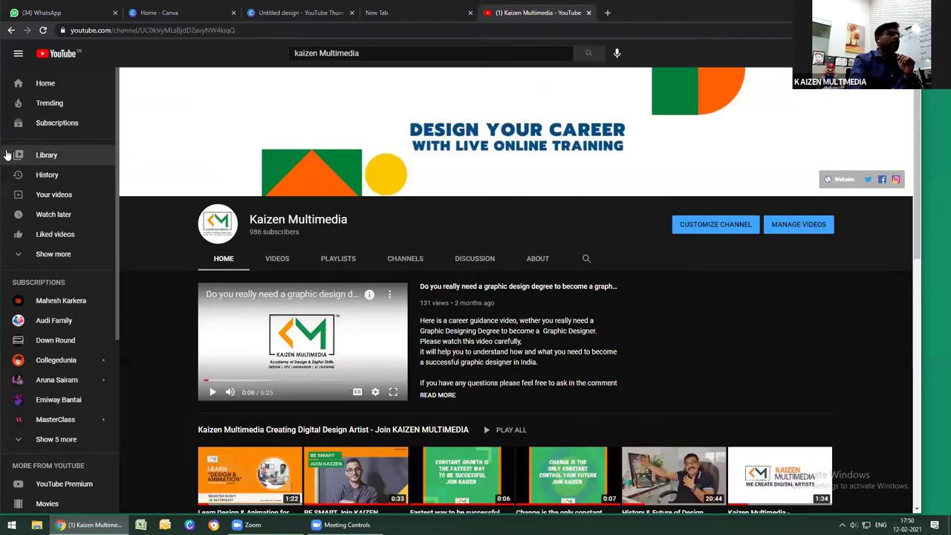
{"action": "left_click", "coordinate": [40, 89]}
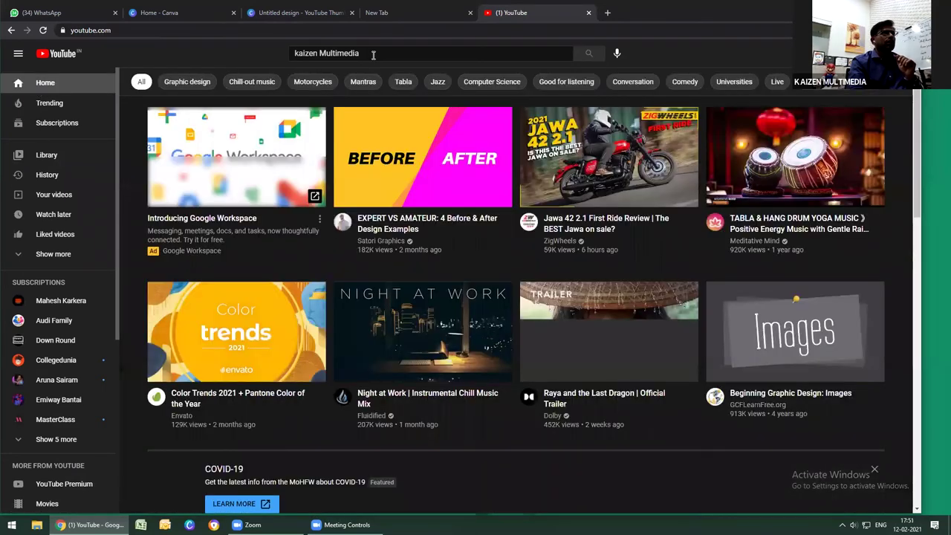
{"action": "left_click", "coordinate": [373, 54]}
{"action": "triple_click", "coordinate": [290, 53]}
{"action": "type", "text": "mumbai"}
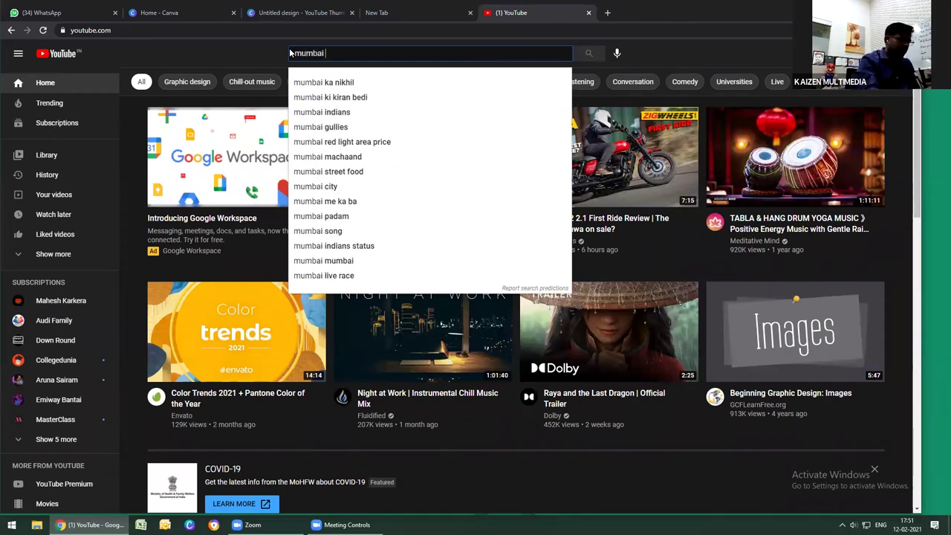
{"action": "key", "text": "BackSpace"}
{"action": "type", "text": "kar nikhil"}
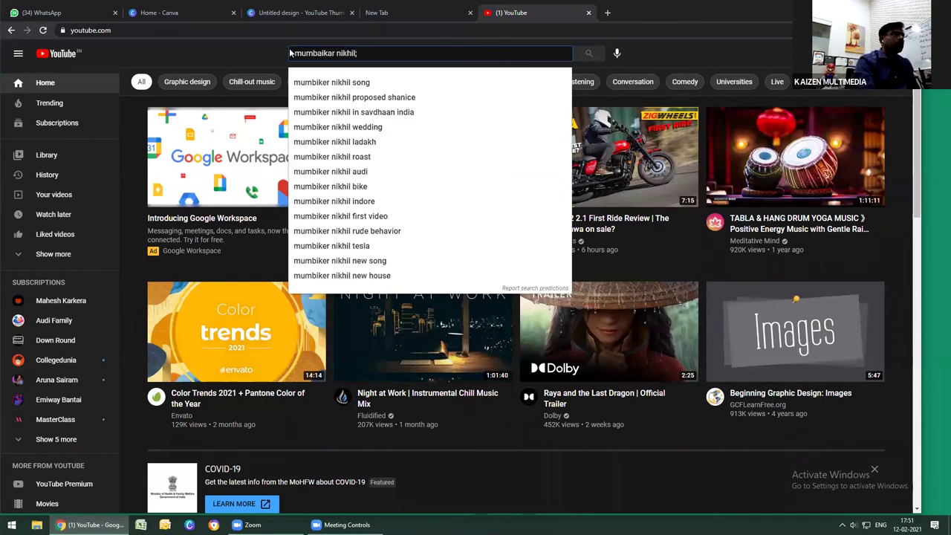
{"action": "key", "text": "Return"}
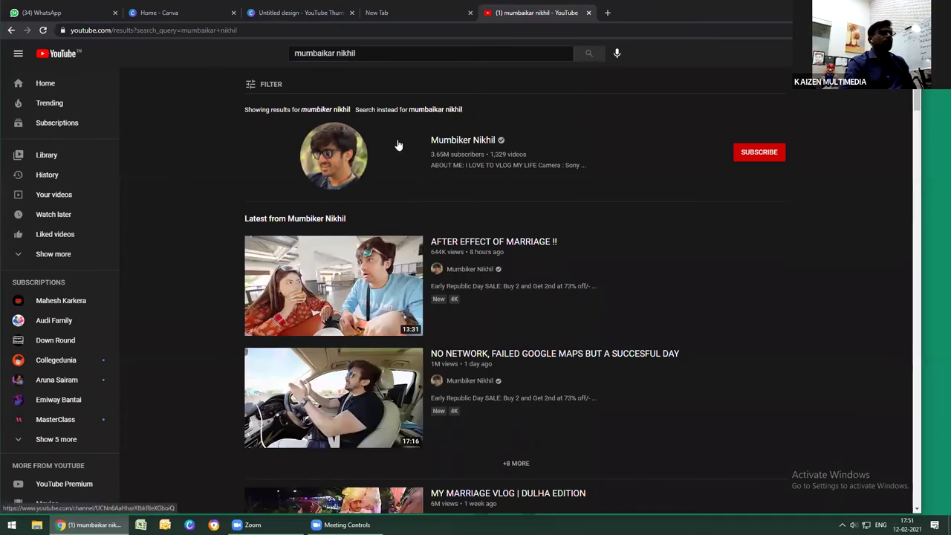
Open the Mumbiker Nikhil channel, pause its featured video and look over the thumbnails of the uploads and playlists
{"action": "left_click", "coordinate": [460, 141]}
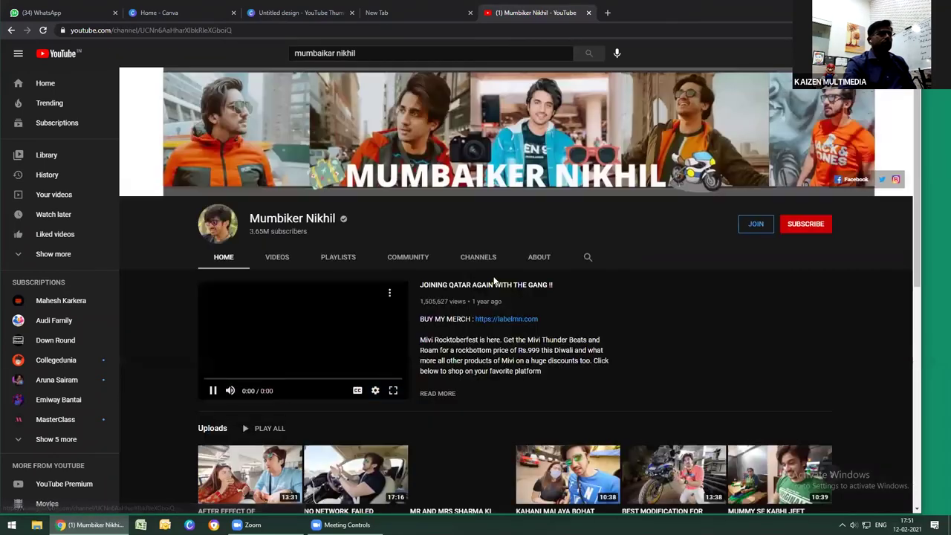
{"action": "left_click", "coordinate": [213, 390]}
{"action": "scroll", "coordinate": [445, 316], "scroll_direction": "down", "scroll_amount": 5}
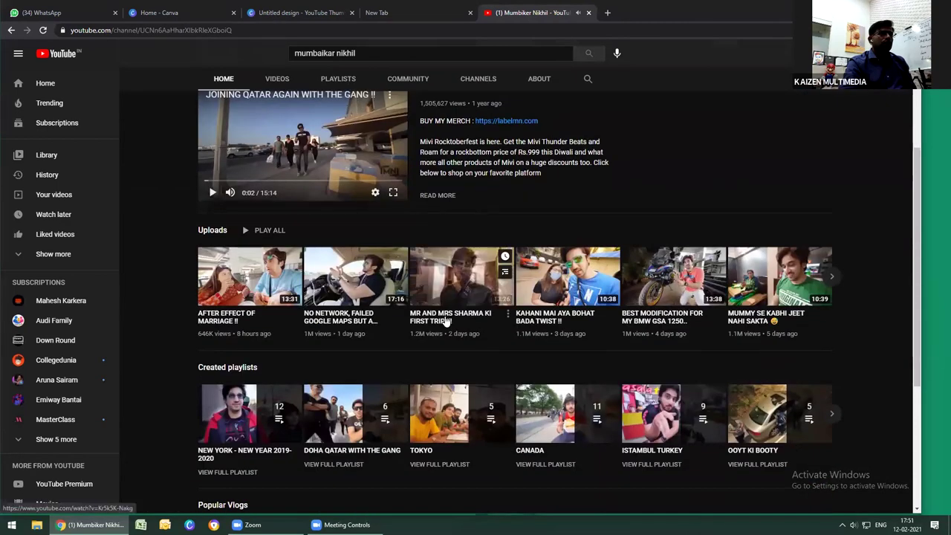
{"action": "scroll", "coordinate": [446, 320], "scroll_direction": "down", "scroll_amount": 1}
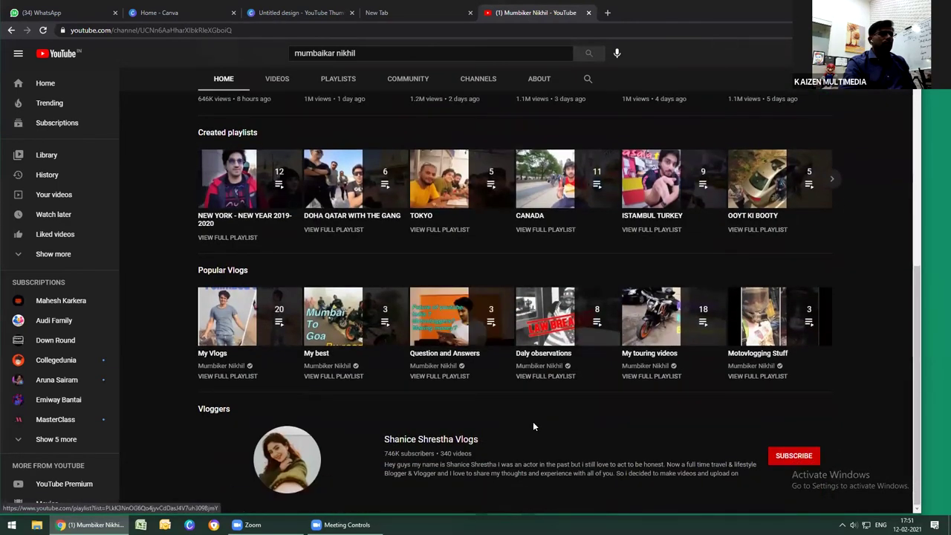
Open the Daly observations playlist from Popular Vlogs and skip the ad before its first video
{"action": "left_click", "coordinate": [555, 323]}
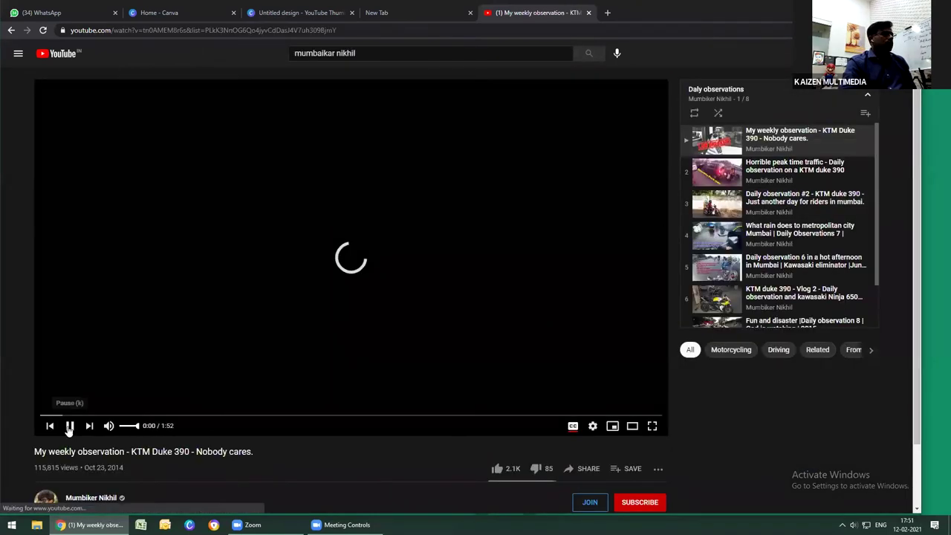
{"action": "left_click", "coordinate": [68, 426]}
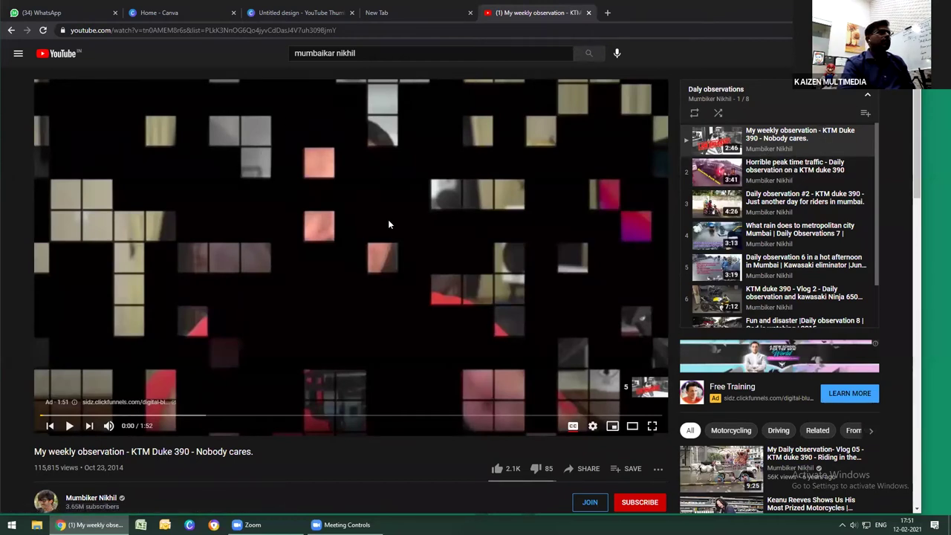
{"action": "right_click", "coordinate": [69, 428]}
{"action": "left_click", "coordinate": [68, 429]}
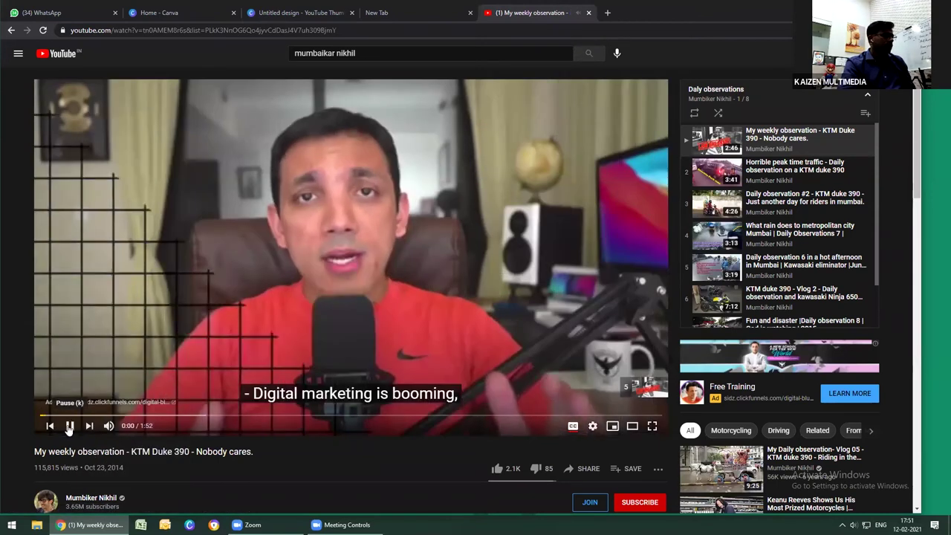
{"action": "left_click", "coordinate": [644, 388]}
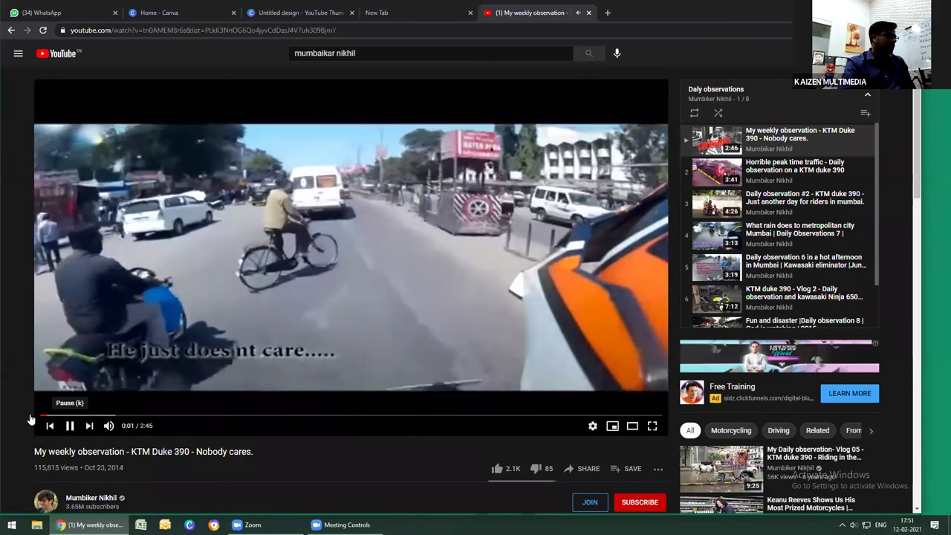
Rewind the KTM Duke 390 video to its beginning, replay the opening seconds and pause it
{"action": "right_click", "coordinate": [35, 418]}
{"action": "right_click", "coordinate": [34, 414]}
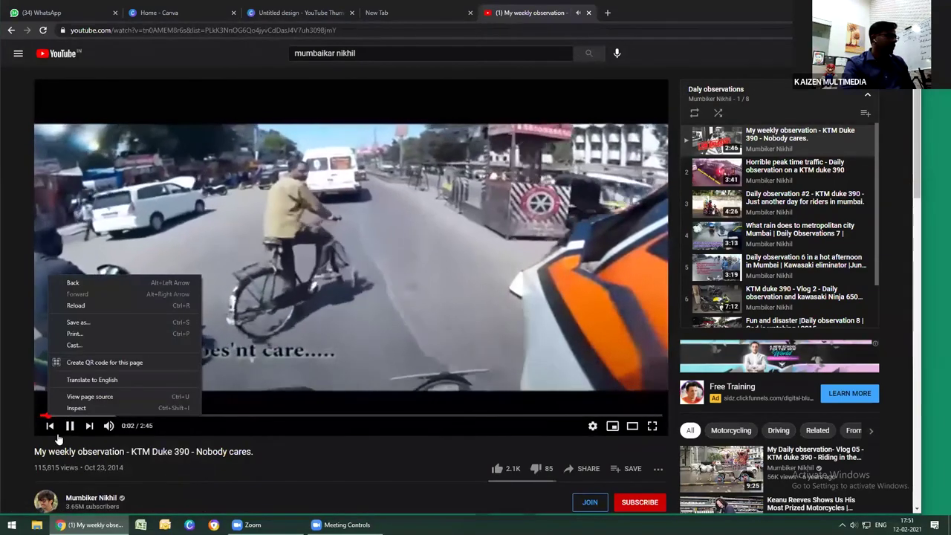
{"action": "left_click", "coordinate": [44, 416]}
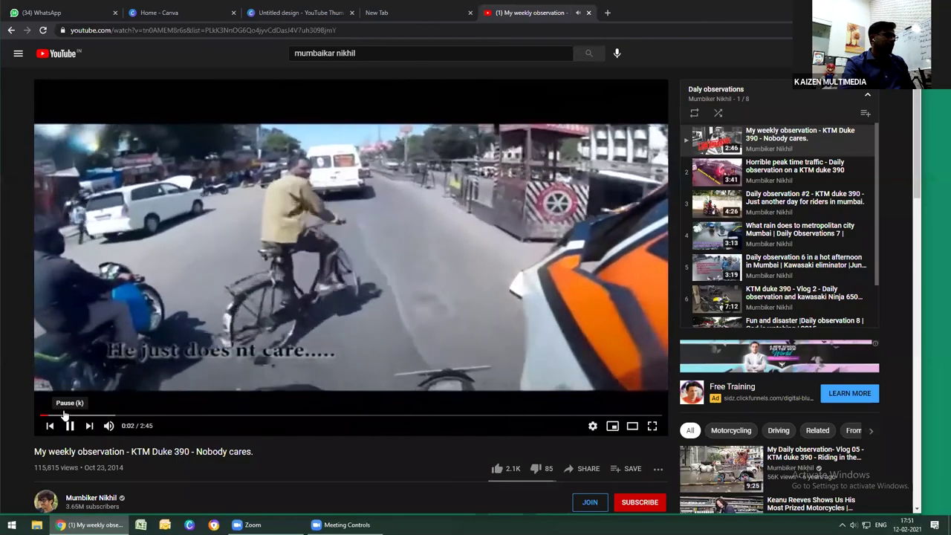
{"action": "right_click", "coordinate": [64, 417]}
{"action": "left_click", "coordinate": [44, 417]}
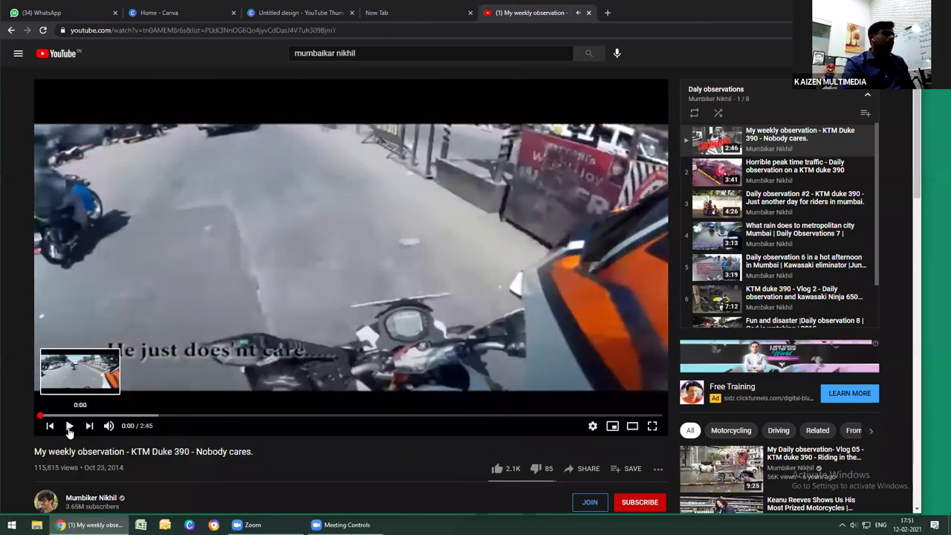
{"action": "left_click", "coordinate": [69, 429]}
{"action": "left_click", "coordinate": [69, 430]}
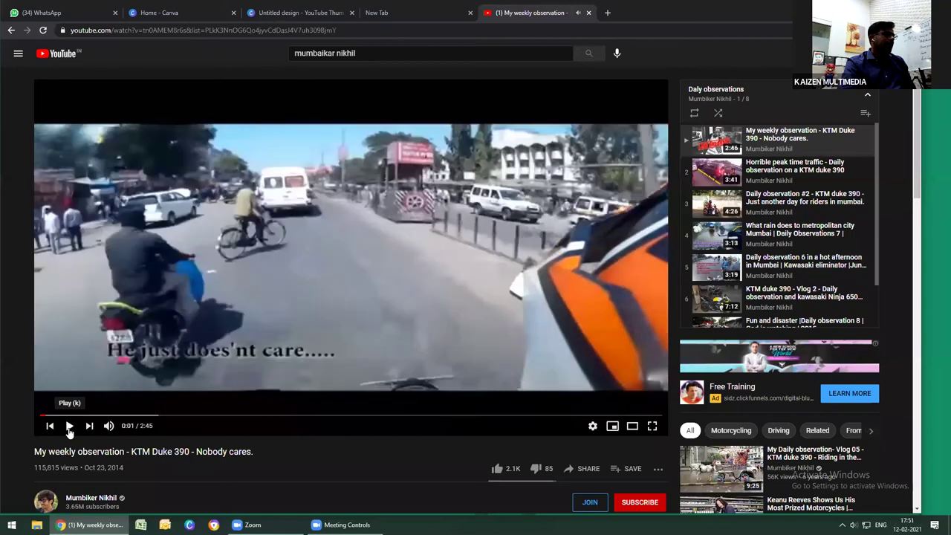
{"action": "right_click", "coordinate": [69, 431]}
{"action": "left_click", "coordinate": [68, 429]}
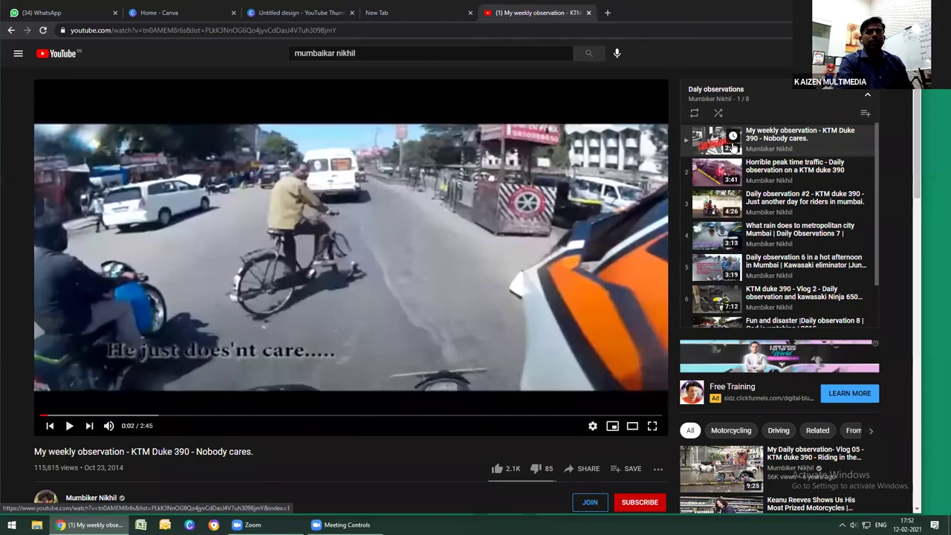
Enlarge the YouTube page to examine the custom thumbnail of the playlist's first video beside the paused footage
{"action": "key", "text": "ctrl+plus"}
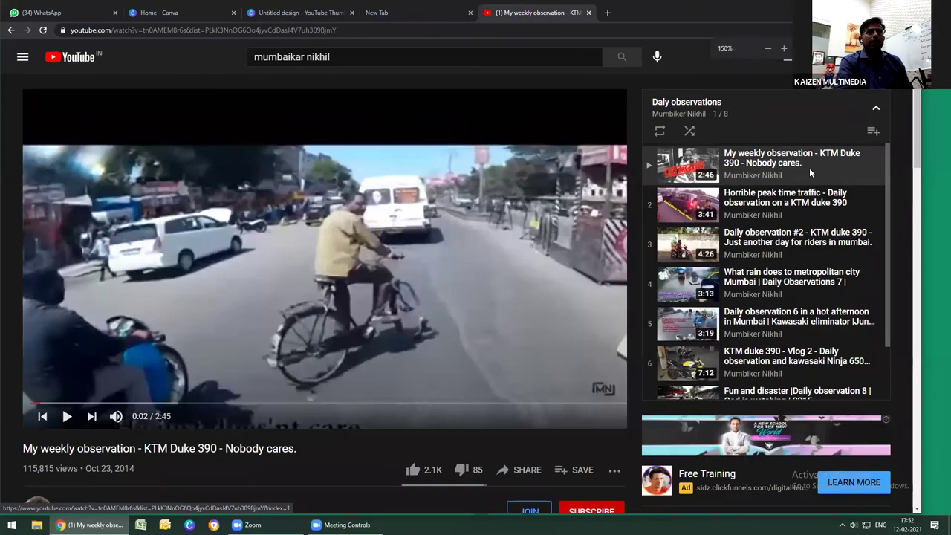
{"action": "key", "text": "ctrl+plus"}
{"action": "key", "text": "ctrl+plus"}
{"action": "key", "text": "ctrl+plus"}
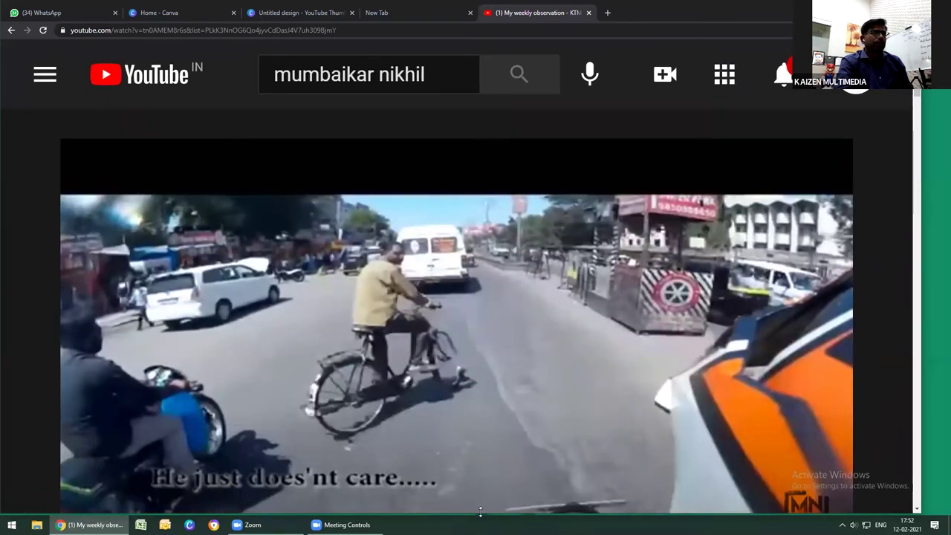
{"action": "scroll", "coordinate": [658, 380], "scroll_direction": "down", "scroll_amount": 1}
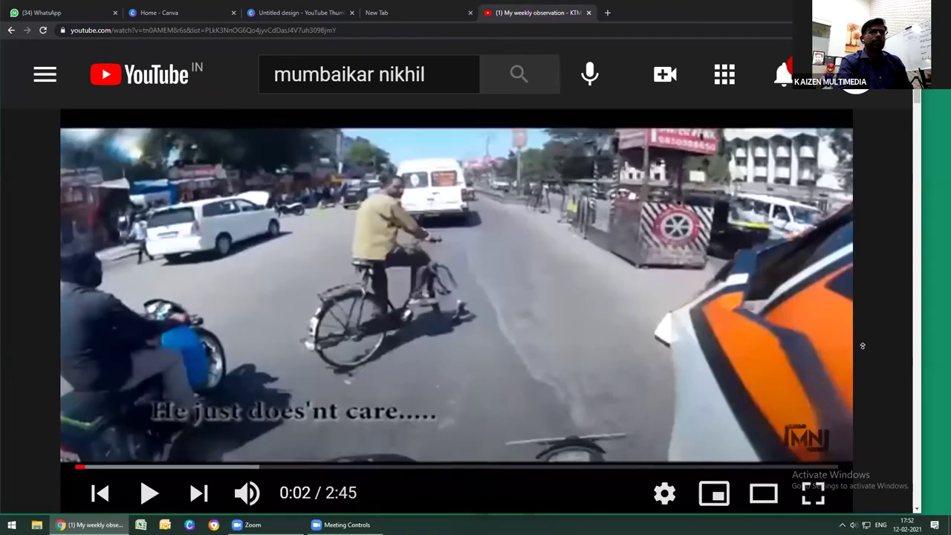
{"action": "key", "text": "ctrl+minus"}
{"action": "key", "text": "ctrl+minus"}
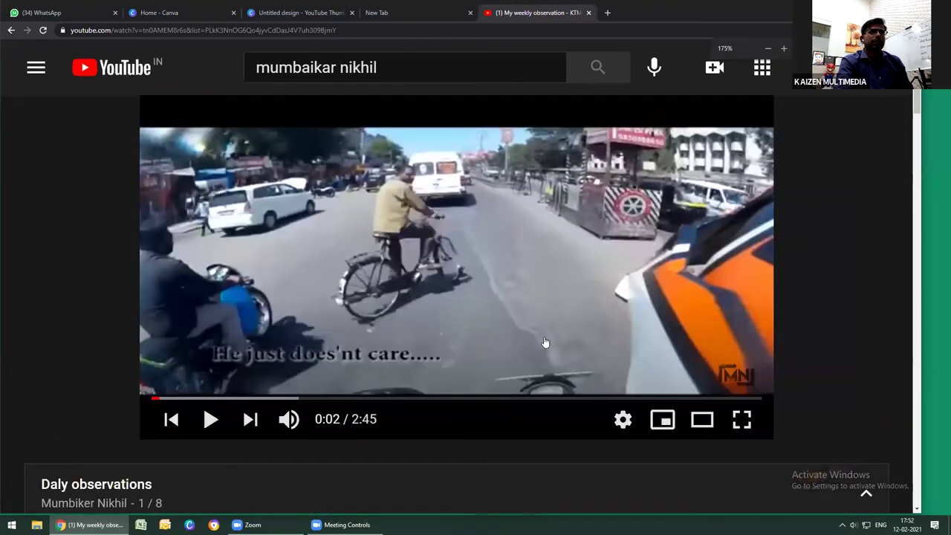
{"action": "mouse_move", "coordinate": [685, 190]}
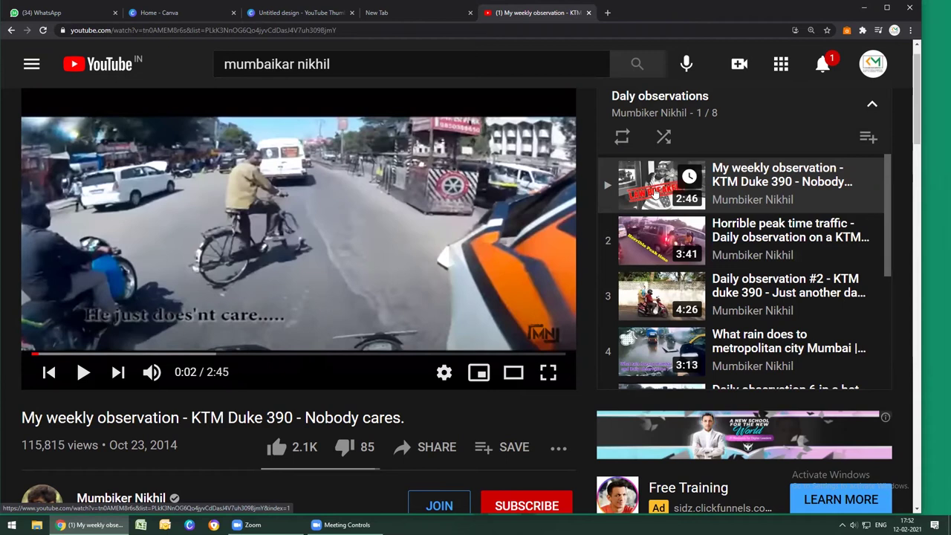
{"action": "left_click", "coordinate": [431, 13]}
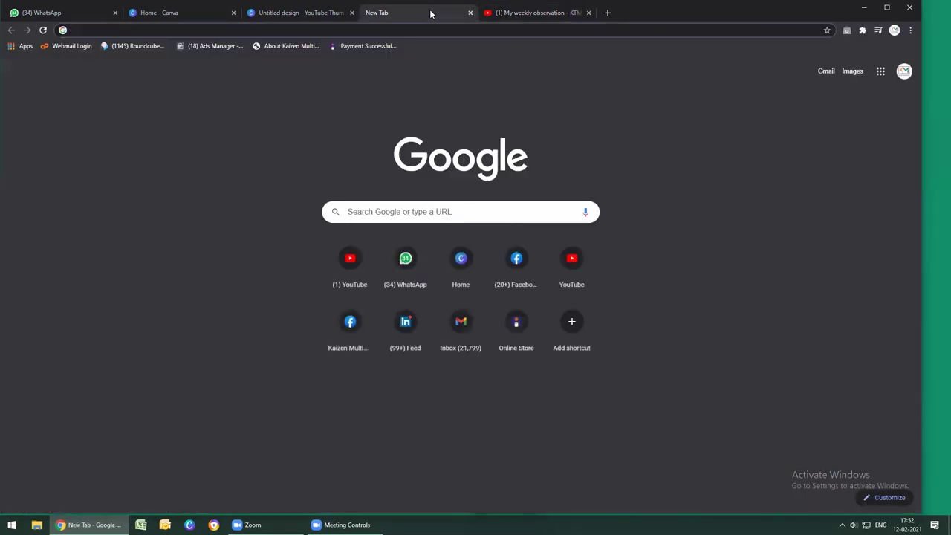
{"action": "left_click", "coordinate": [539, 12]}
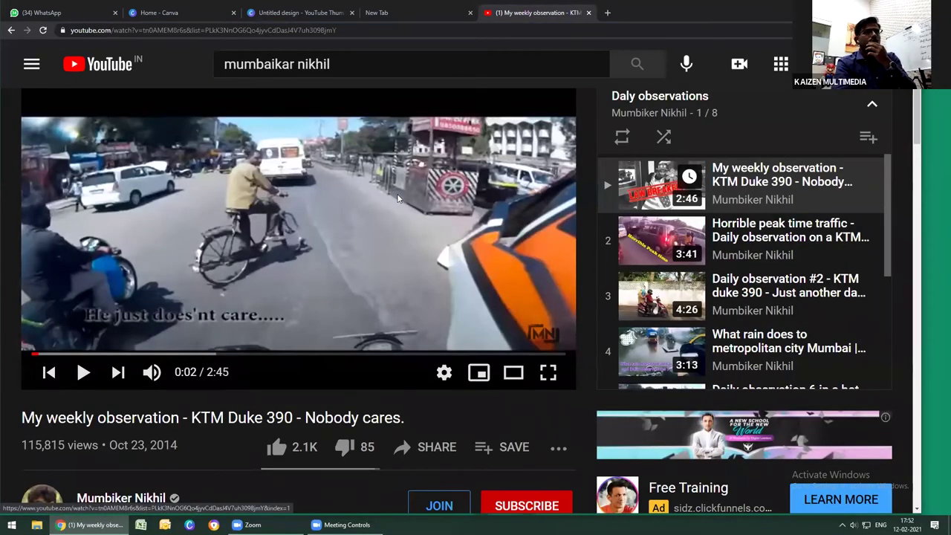
Go back through the channel page to the search results and reduce the enlarged page view to compare video thumbnails
{"action": "left_click", "coordinate": [10, 30]}
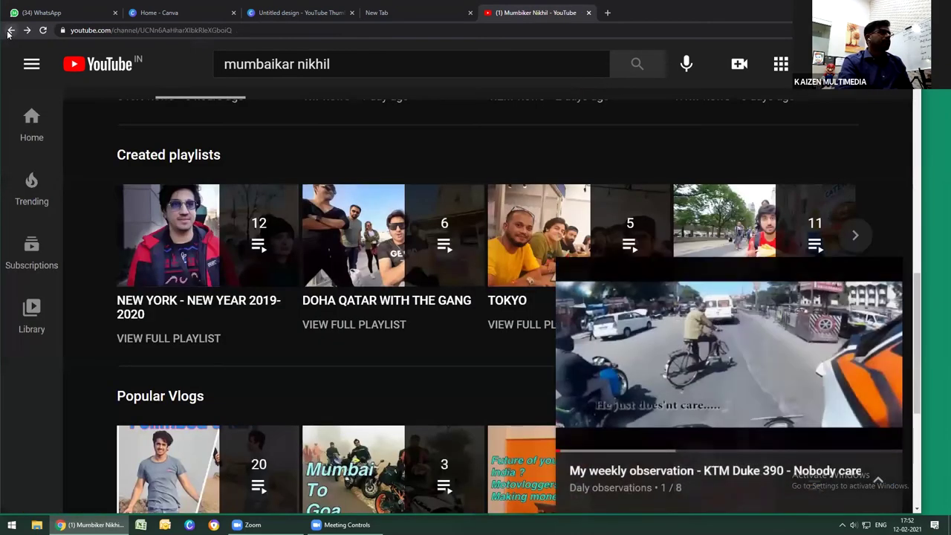
{"action": "left_click", "coordinate": [10, 31]}
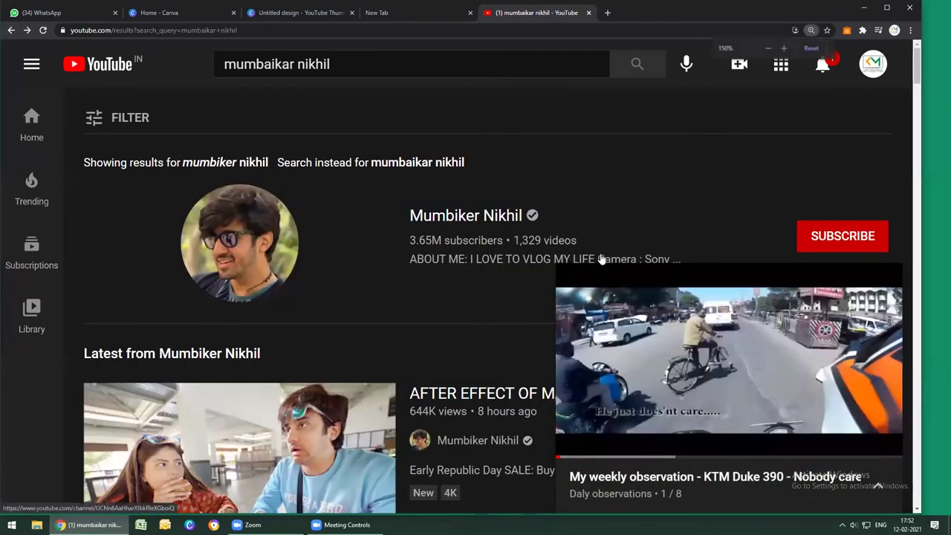
{"action": "key", "text": "ctrl+minus"}
{"action": "key", "text": "ctrl+minus"}
{"action": "key", "text": "ctrl+minus"}
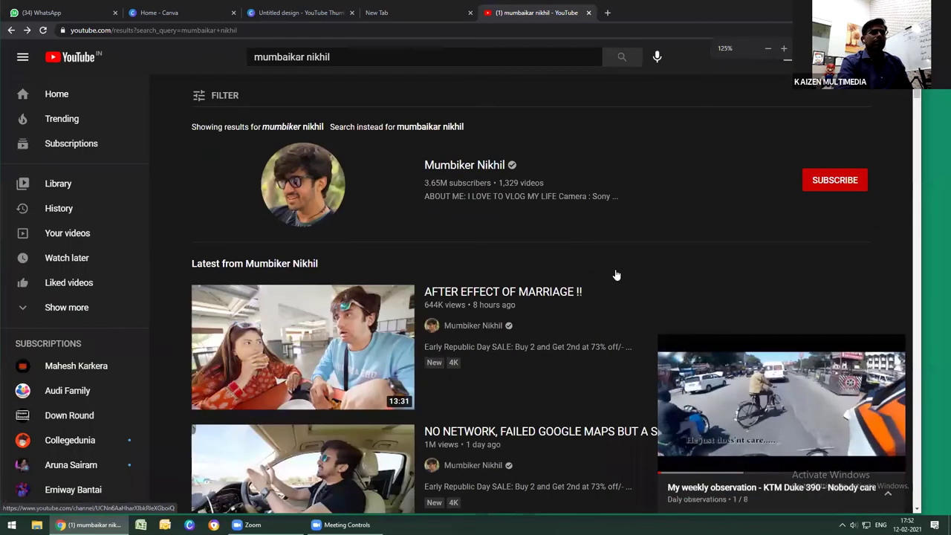
{"action": "key", "text": "ctrl+minus"}
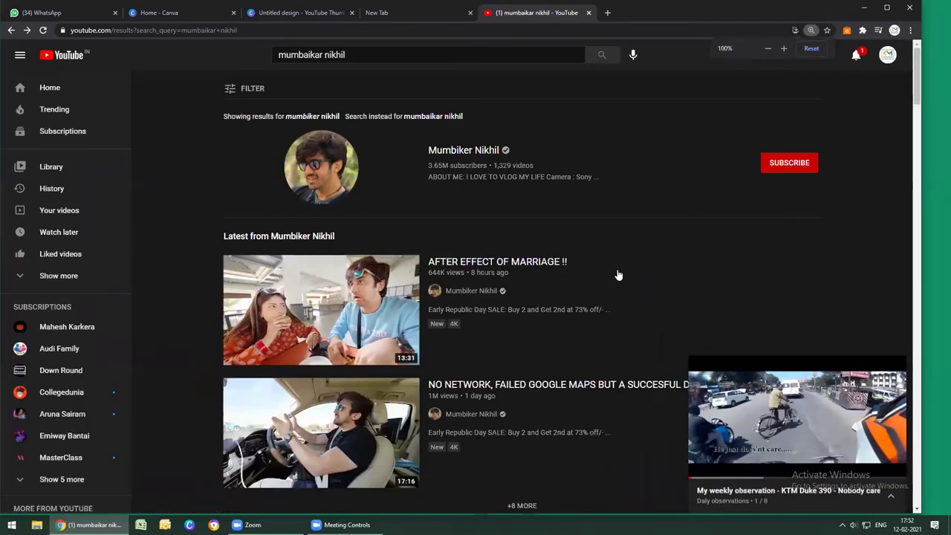
{"action": "key", "text": "ctrl+minus"}
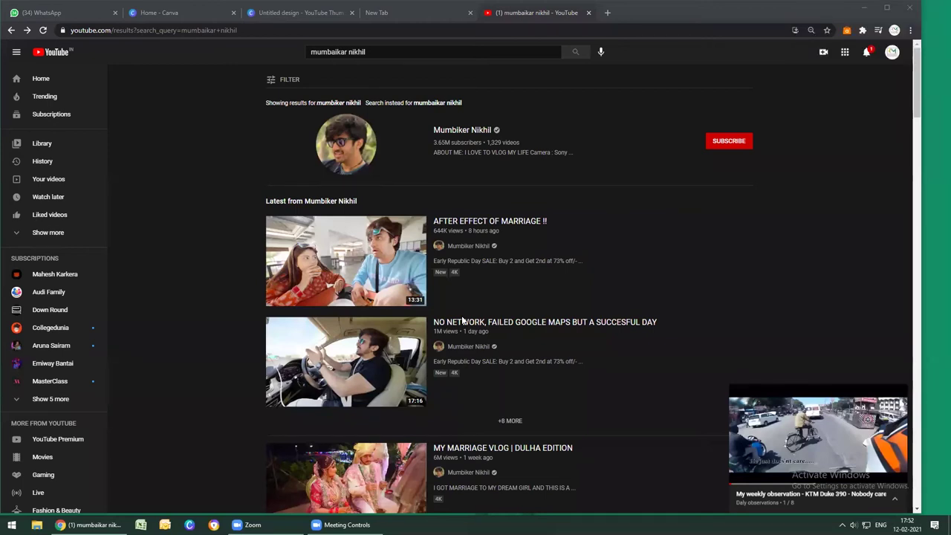
Close the YouTube page, switch back to the Canva thumbnail design and highlight the lines of its title text
{"action": "left_click", "coordinate": [590, 14]}
{"action": "left_click", "coordinate": [323, 11]}
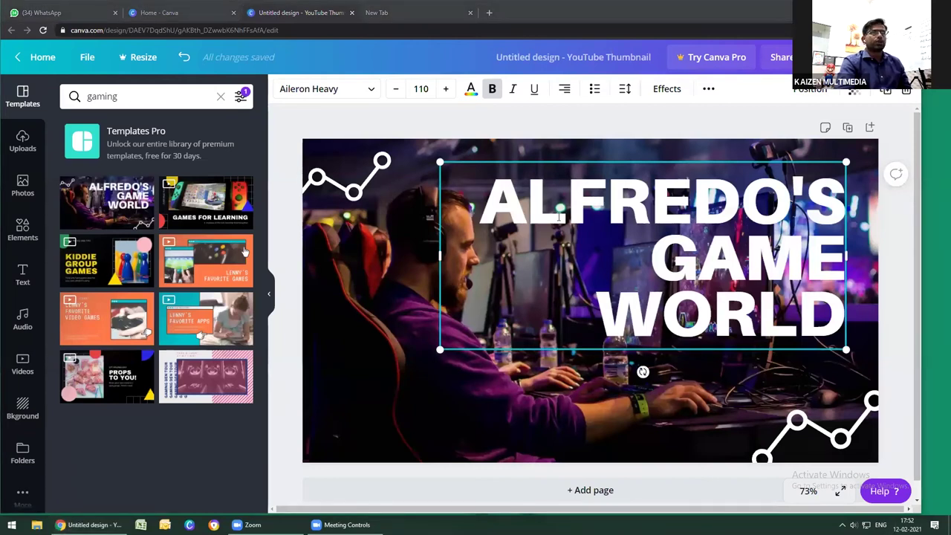
{"action": "left_click_drag", "start_coordinate": [492, 195], "coordinate": [840, 199]}
{"action": "left_click_drag", "start_coordinate": [697, 256], "coordinate": [744, 312]}
{"action": "left_click", "coordinate": [830, 311]}
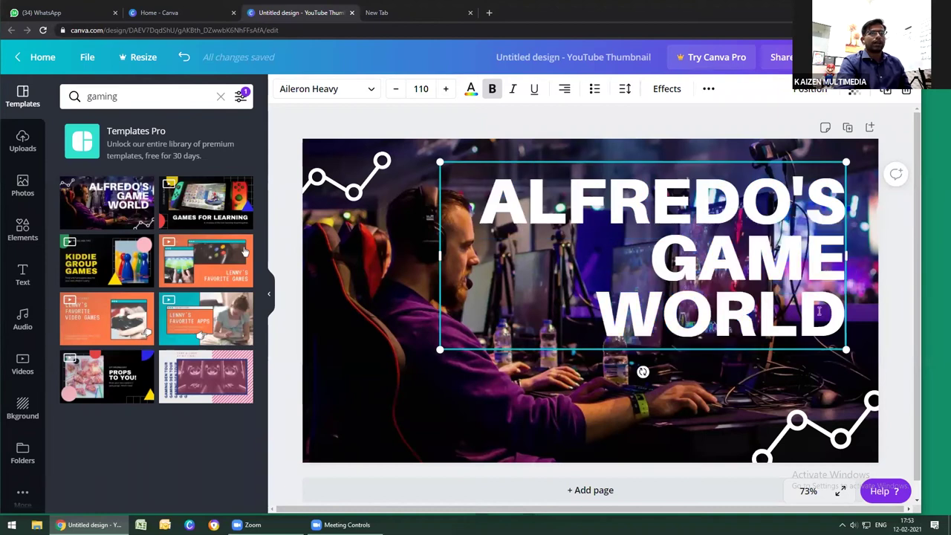
Deselect the gaming thumbnail's title, leave the editor and open the list of all saved designs
{"action": "left_click", "coordinate": [388, 272]}
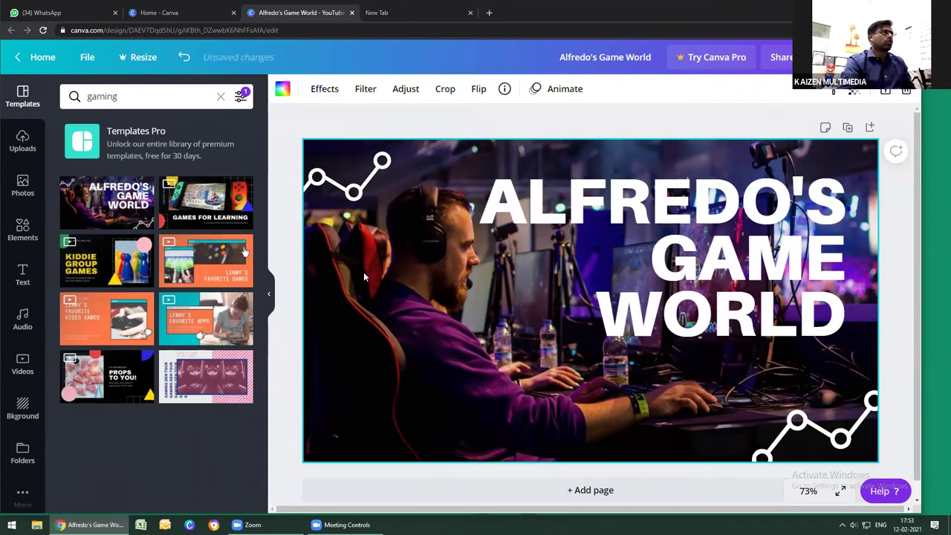
{"action": "left_click", "coordinate": [38, 58]}
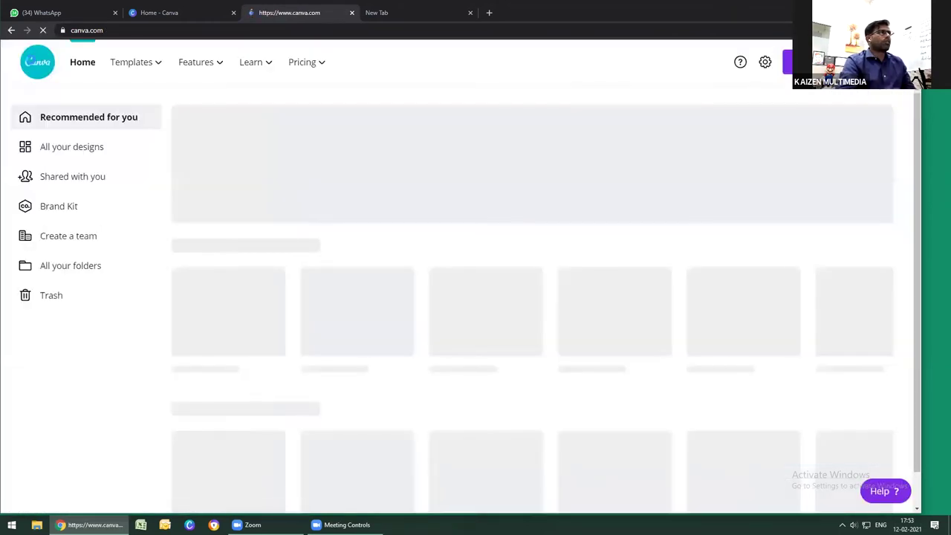
{"action": "left_click", "coordinate": [102, 161]}
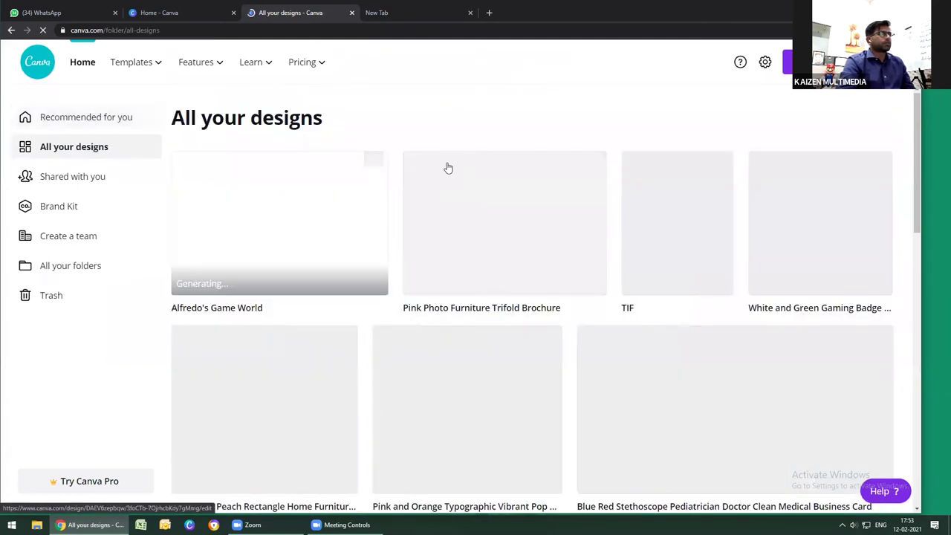
Find the "Law of Attraction Kit" YouTube thumbnail among the saved designs and open it in a new tab
{"action": "scroll", "coordinate": [519, 279], "scroll_direction": "down", "scroll_amount": 4}
{"action": "scroll", "coordinate": [518, 279], "scroll_direction": "down", "scroll_amount": 7}
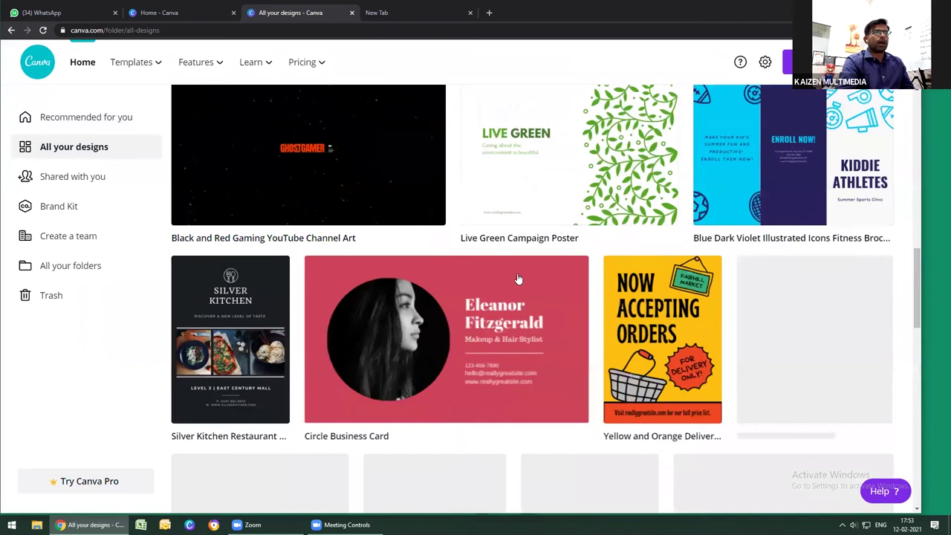
{"action": "scroll", "coordinate": [518, 279], "scroll_direction": "down", "scroll_amount": 5}
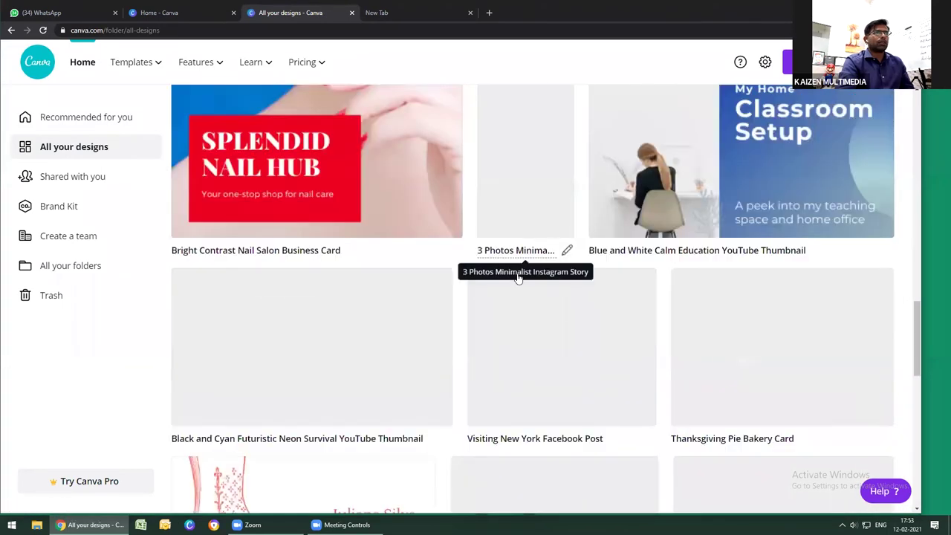
{"action": "scroll", "coordinate": [518, 278], "scroll_direction": "down", "scroll_amount": 2}
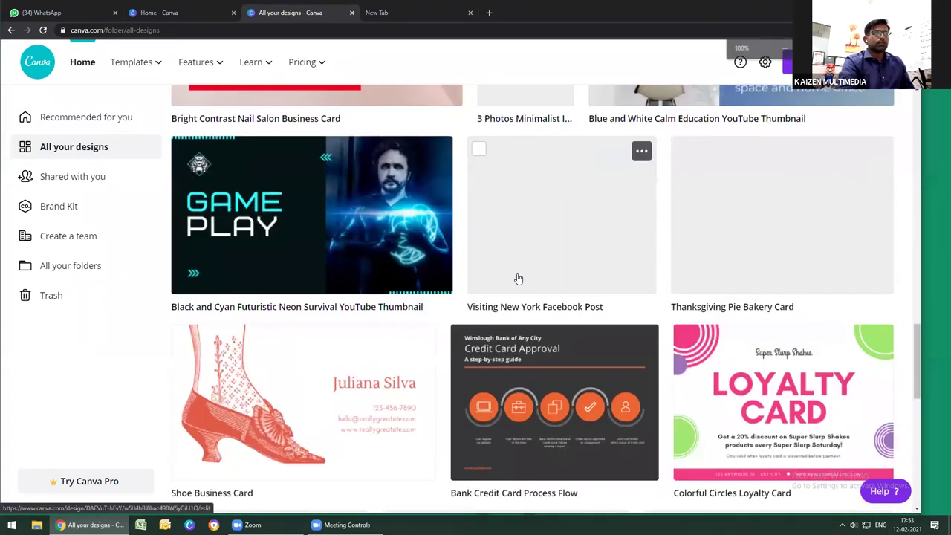
{"action": "key", "text": "ctrl+minus"}
{"action": "key", "text": "ctrl+minus"}
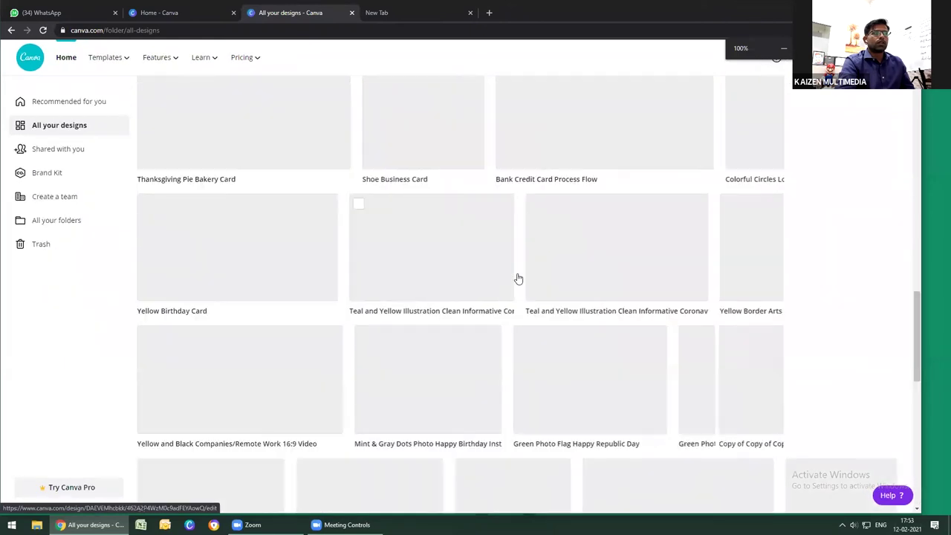
{"action": "scroll", "coordinate": [519, 278], "scroll_direction": "down", "scroll_amount": 2}
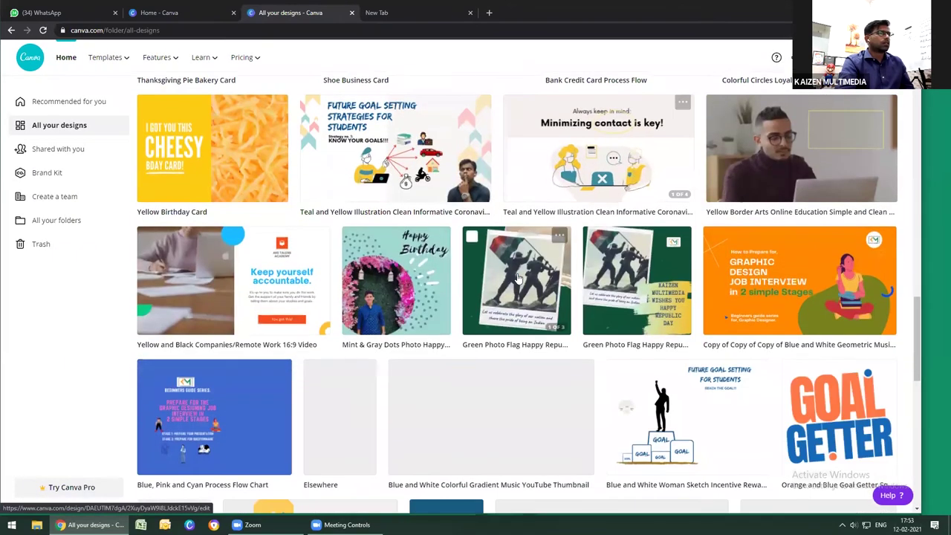
{"action": "scroll", "coordinate": [519, 278], "scroll_direction": "down", "scroll_amount": 1}
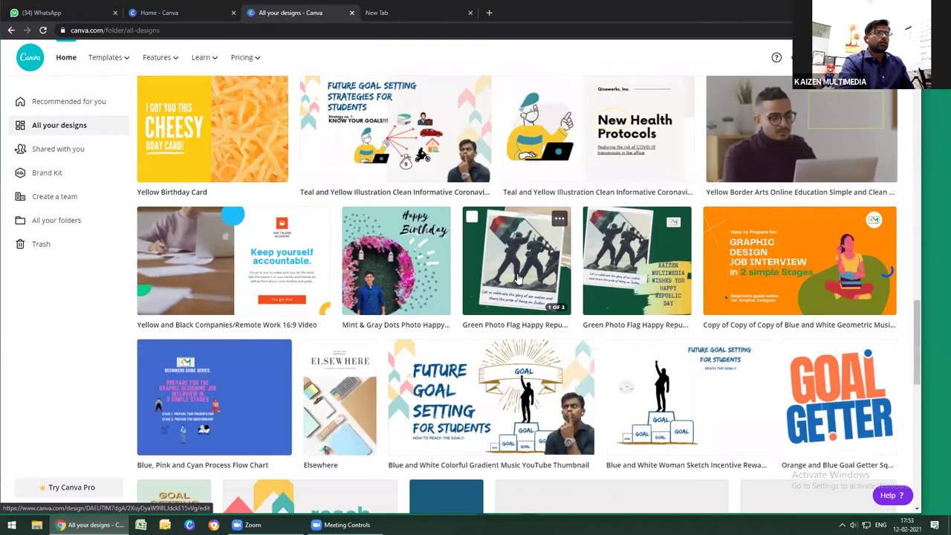
{"action": "scroll", "coordinate": [518, 278], "scroll_direction": "down", "scroll_amount": 1}
{"action": "scroll", "coordinate": [519, 278], "scroll_direction": "down", "scroll_amount": 5}
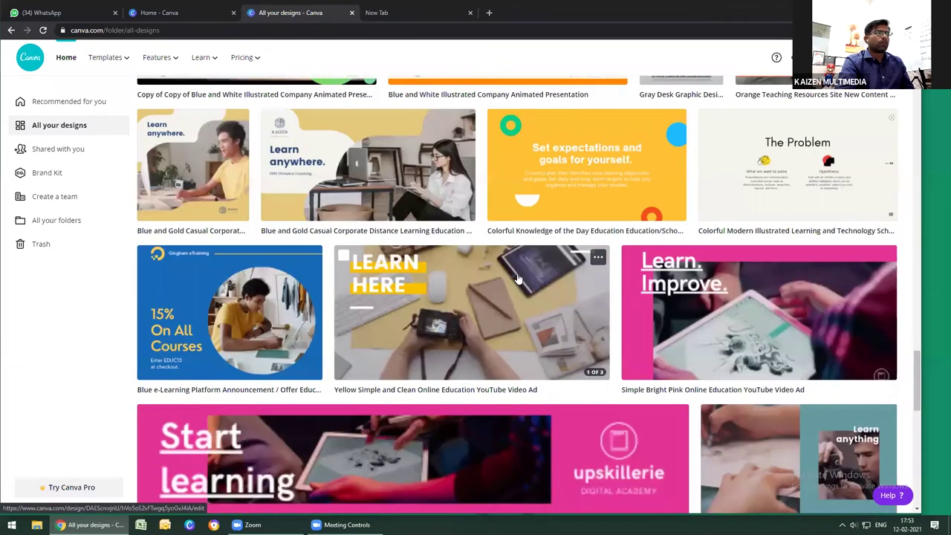
{"action": "scroll", "coordinate": [519, 278], "scroll_direction": "down", "scroll_amount": 3}
{"action": "scroll", "coordinate": [219, 259], "scroll_direction": "down", "scroll_amount": 1}
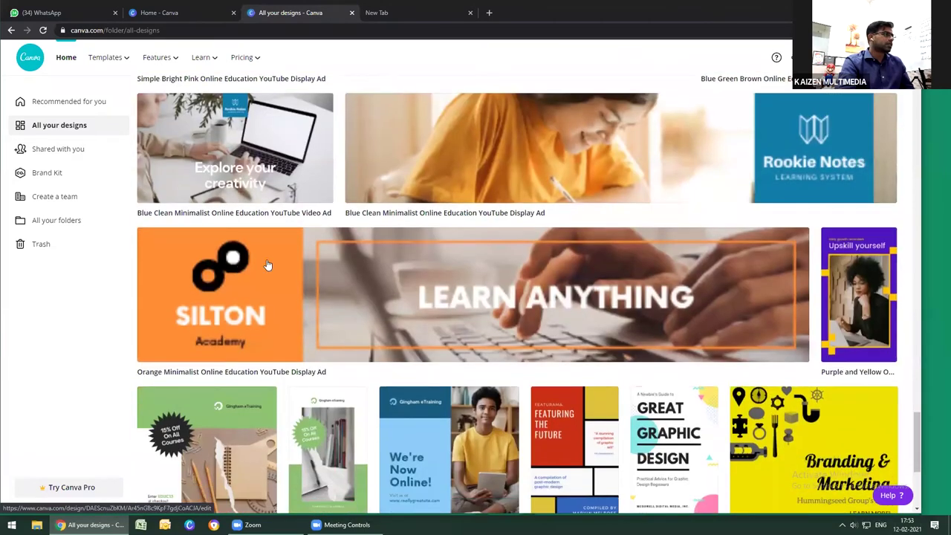
{"action": "scroll", "coordinate": [268, 264], "scroll_direction": "down", "scroll_amount": 4}
{"action": "middle_click", "coordinate": [269, 265]}
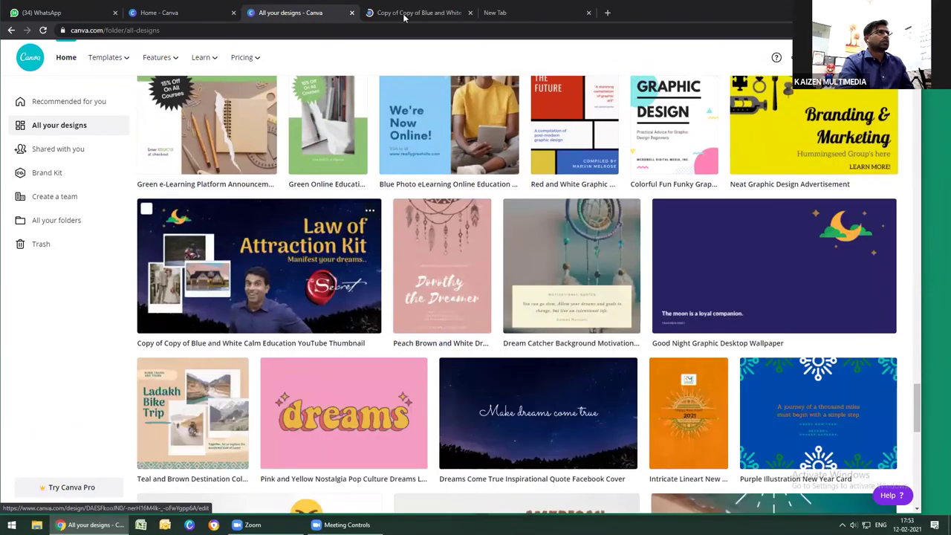
{"action": "left_click", "coordinate": [417, 14]}
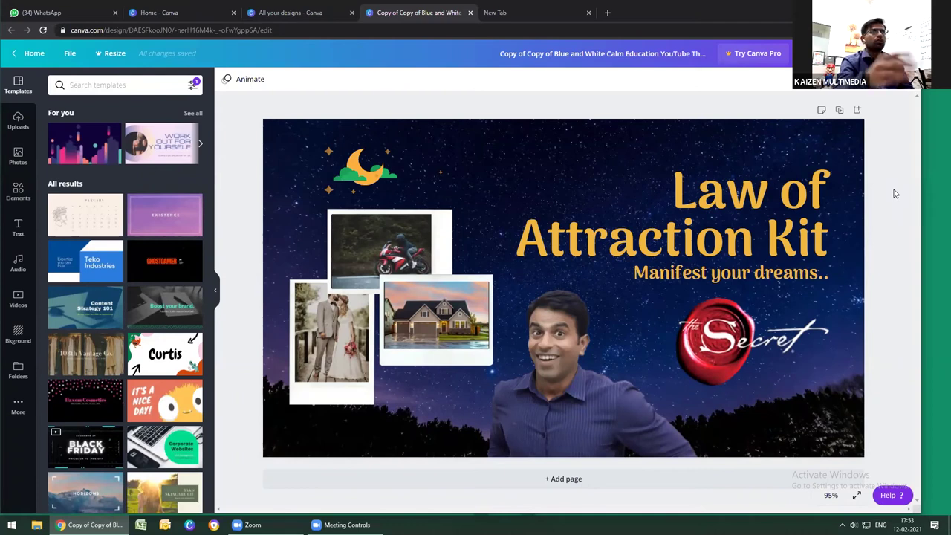
Examine the thumbnail's text block, highlighting the tagline "Manifest your dreams.." below the "Law of Attraction Kit" title
{"action": "left_click", "coordinate": [679, 191]}
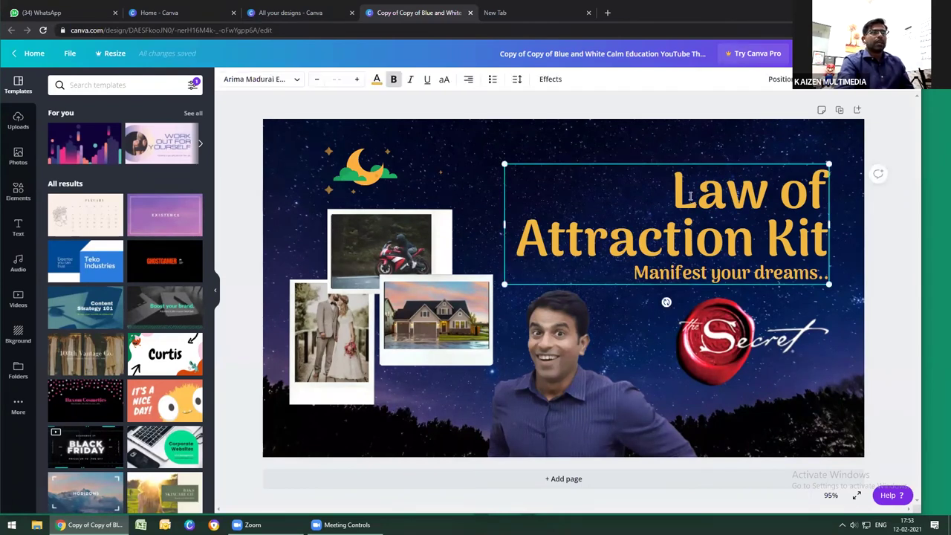
{"action": "left_click_drag", "start_coordinate": [680, 191], "coordinate": [824, 234]}
{"action": "left_click", "coordinate": [675, 272]}
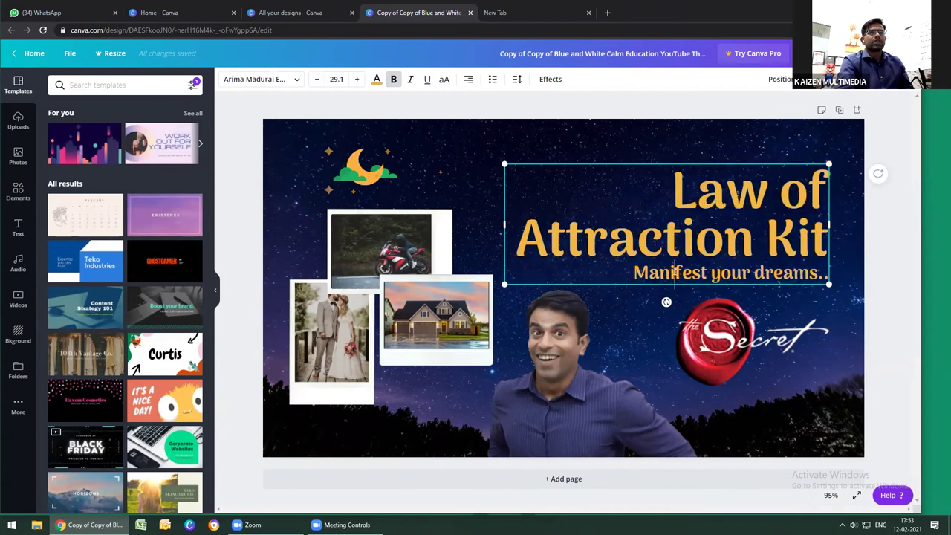
{"action": "left_click_drag", "start_coordinate": [633, 273], "coordinate": [827, 280]}
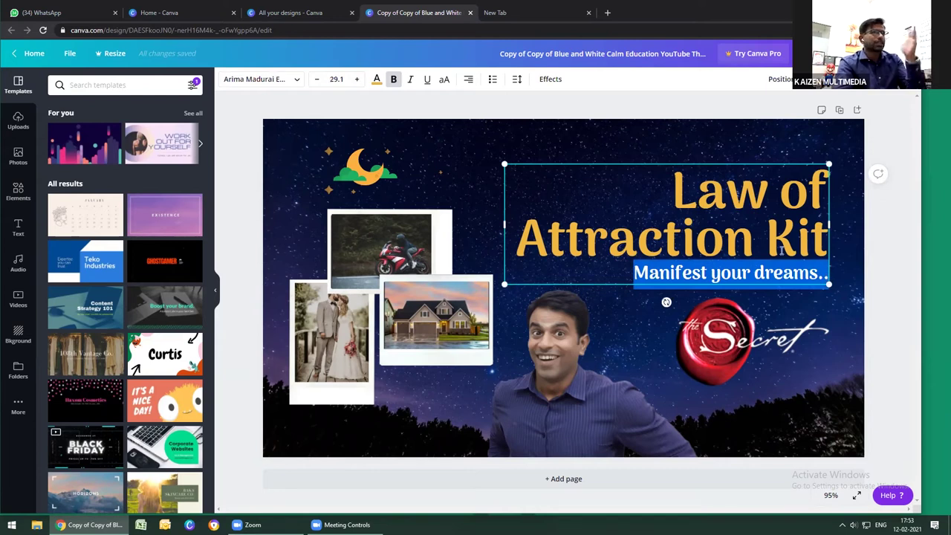
{"action": "left_click", "coordinate": [883, 229]}
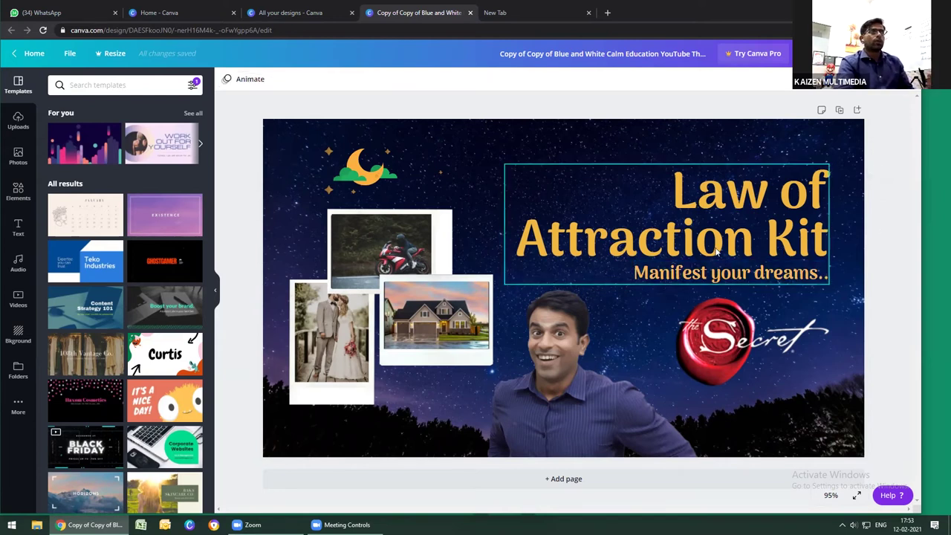
{"action": "left_click", "coordinate": [717, 253]}
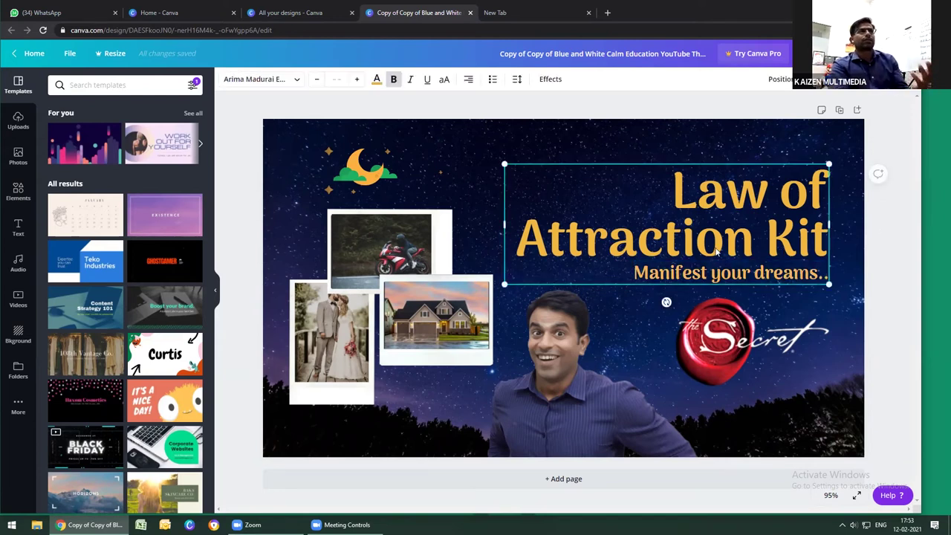
Point out the night-sky background, the cut-out portrait, "The Secret" logo and the title by selecting each in turn
{"action": "left_click", "coordinate": [471, 171]}
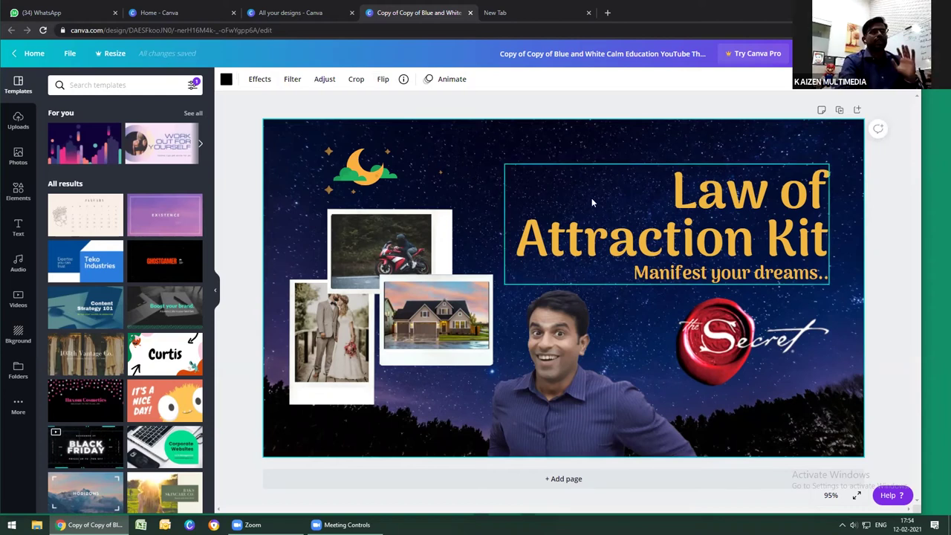
{"action": "left_click", "coordinate": [547, 363]}
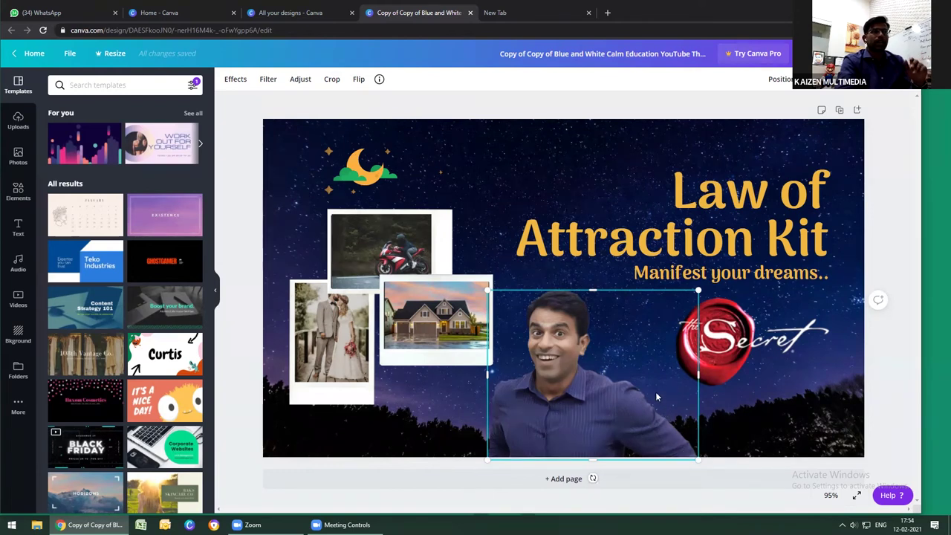
{"action": "left_click", "coordinate": [749, 344]}
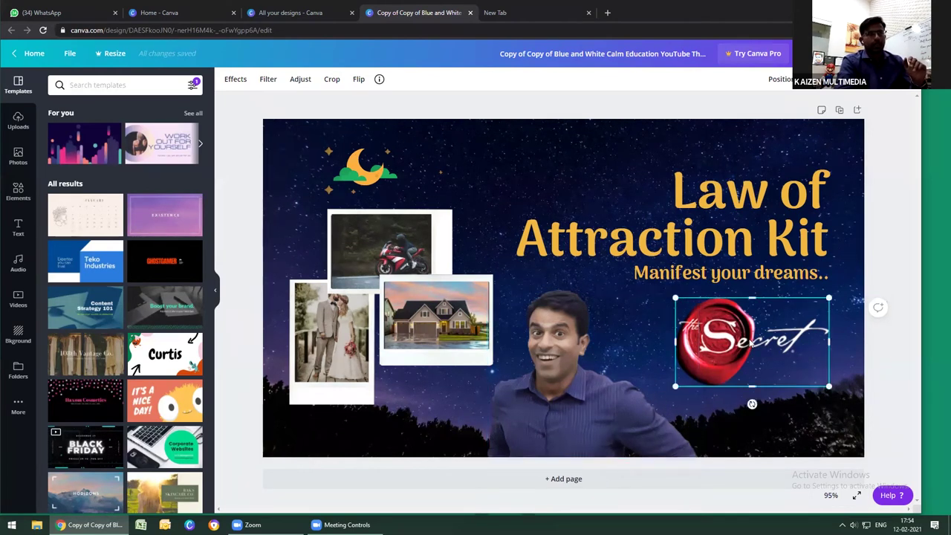
{"action": "left_click", "coordinate": [750, 257]}
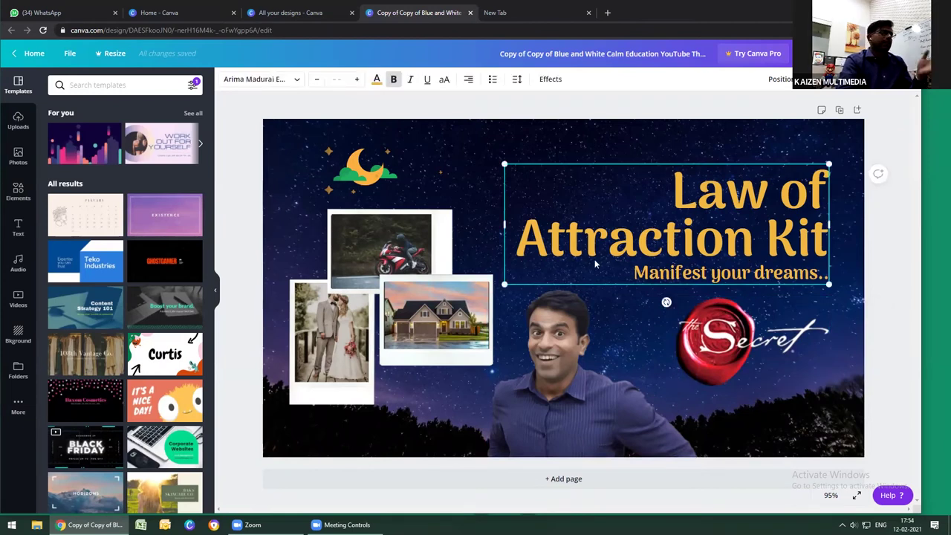
Inspect the motorcycle, house and wedding pictures in the white photo frames, then clear the selection
{"action": "left_click", "coordinate": [385, 246]}
{"action": "double_click", "coordinate": [385, 246]}
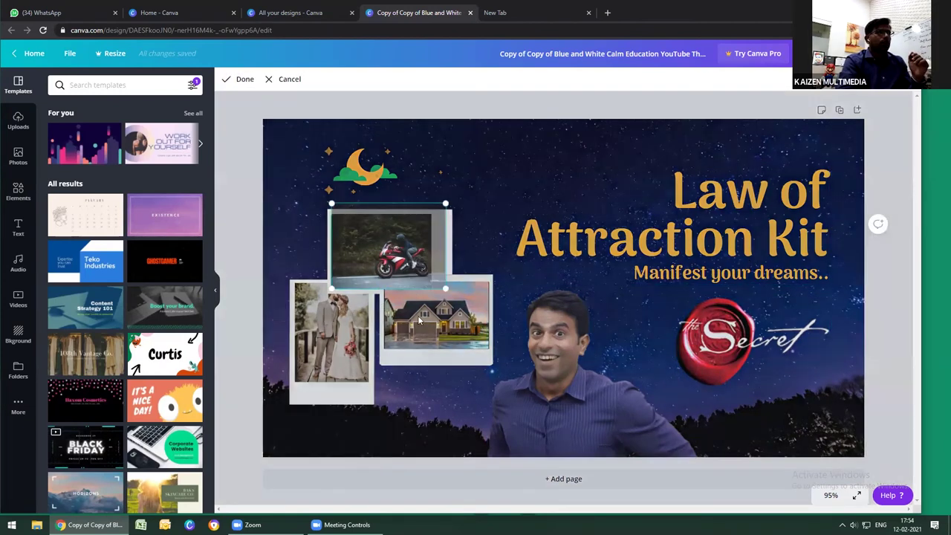
{"action": "left_click", "coordinate": [425, 326]}
{"action": "left_click", "coordinate": [371, 301]}
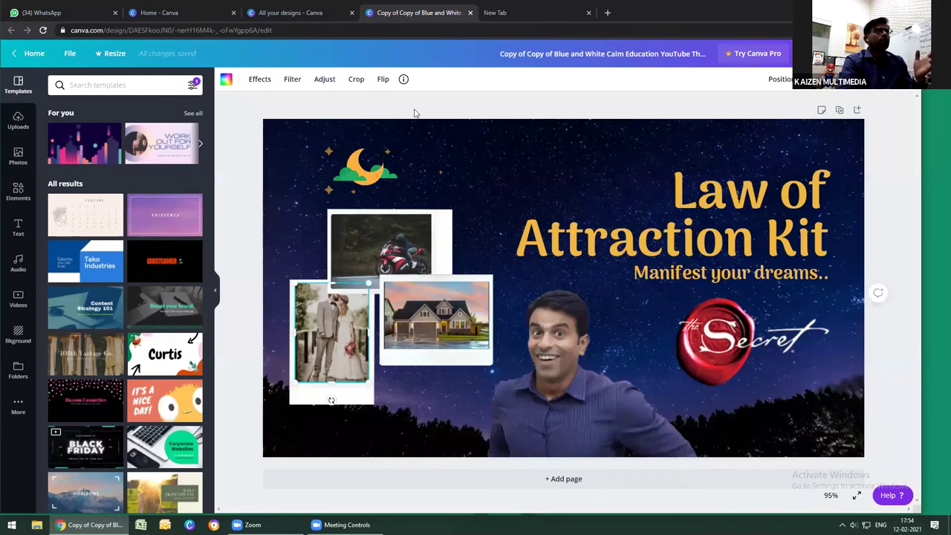
{"action": "left_click", "coordinate": [308, 111]}
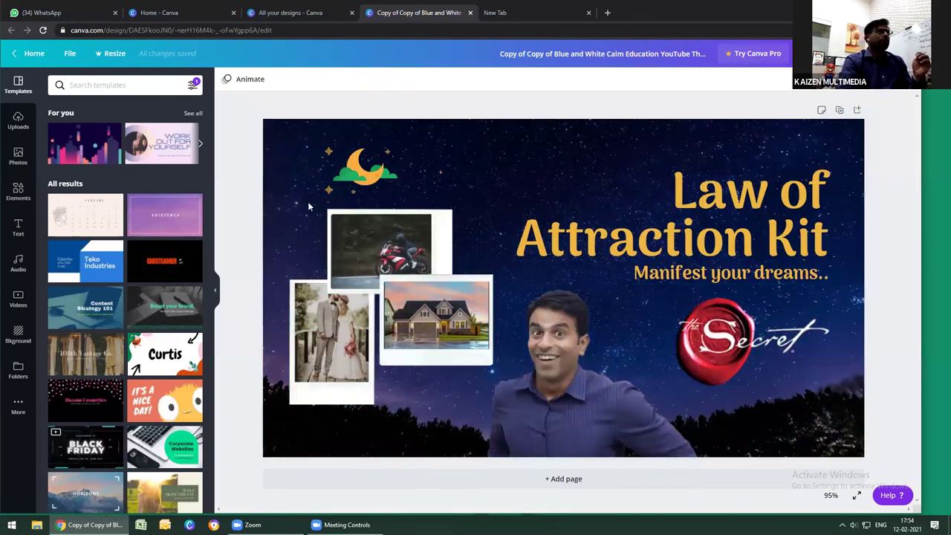
Leave the "Law of Attraction Kit" thumbnail and browse all saved designs for another example
{"action": "left_click", "coordinate": [30, 53]}
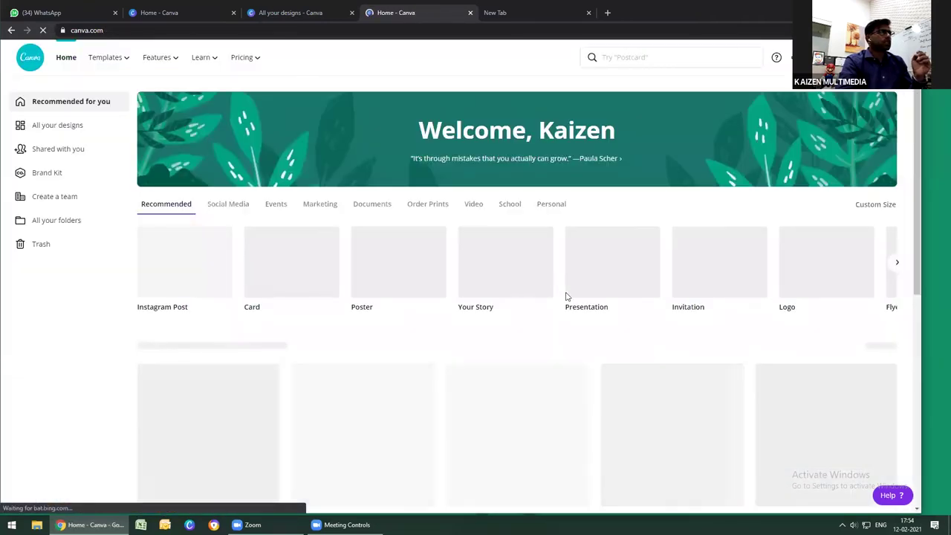
{"action": "left_click", "coordinate": [42, 125]}
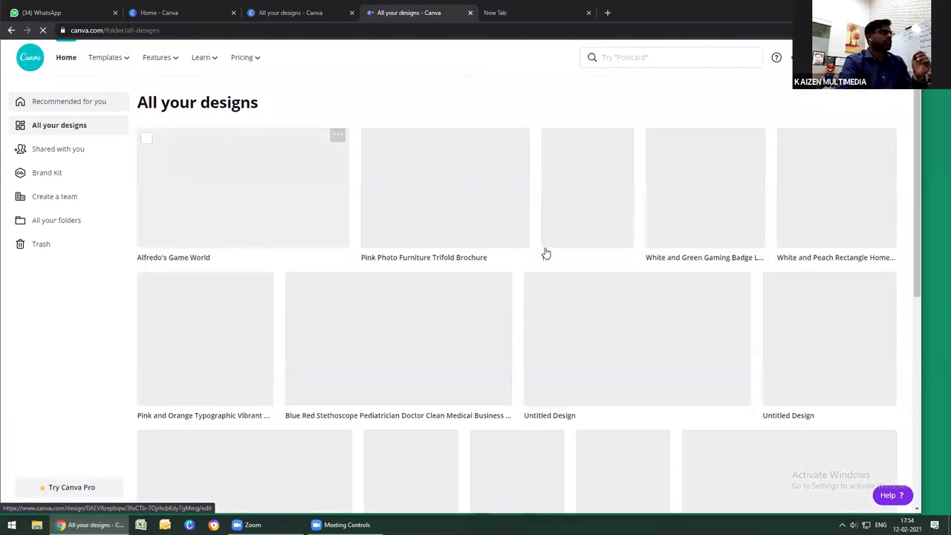
{"action": "scroll", "coordinate": [548, 278], "scroll_direction": "down", "scroll_amount": 10}
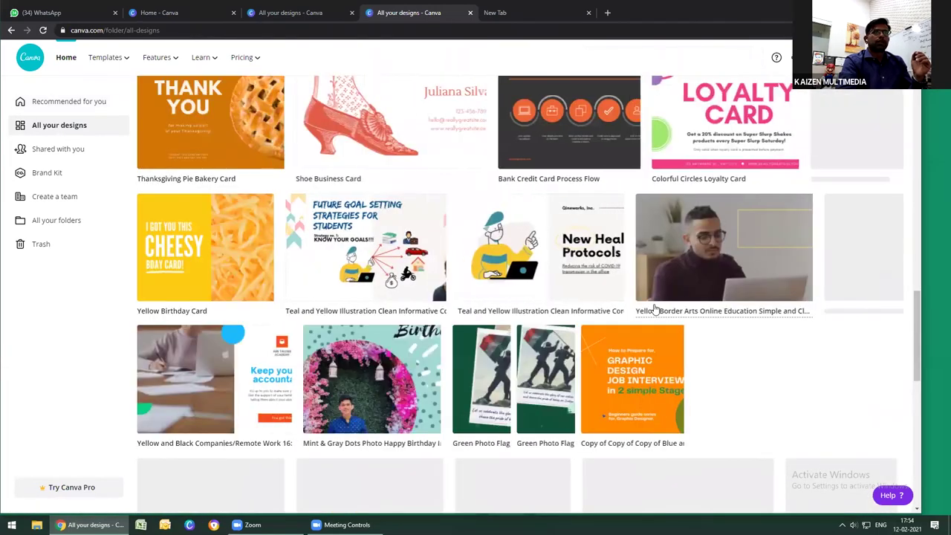
Find the Marvel Legend Series Deadpool thumbnail among all designs and open it for editing in a new tab
{"action": "scroll", "coordinate": [655, 309], "scroll_direction": "down", "scroll_amount": 10}
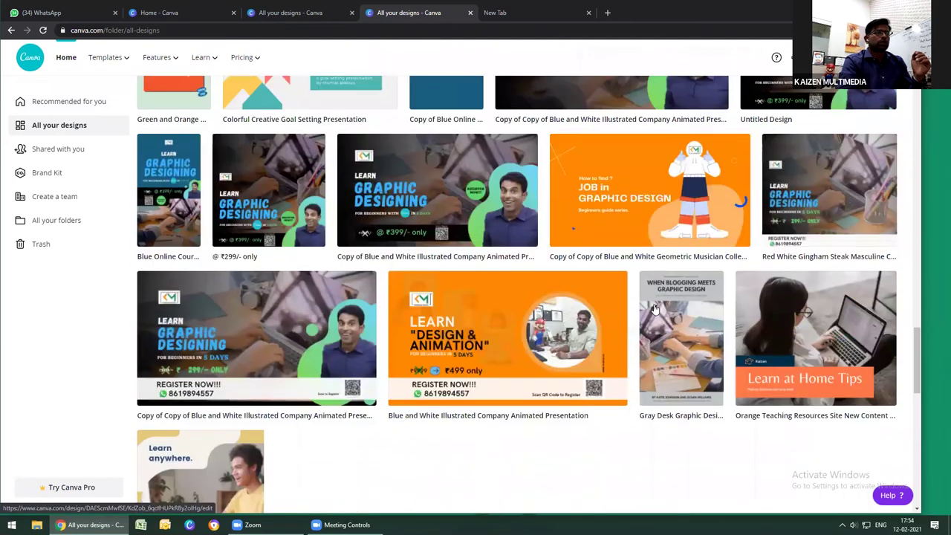
{"action": "scroll", "coordinate": [655, 309], "scroll_direction": "down", "scroll_amount": 10}
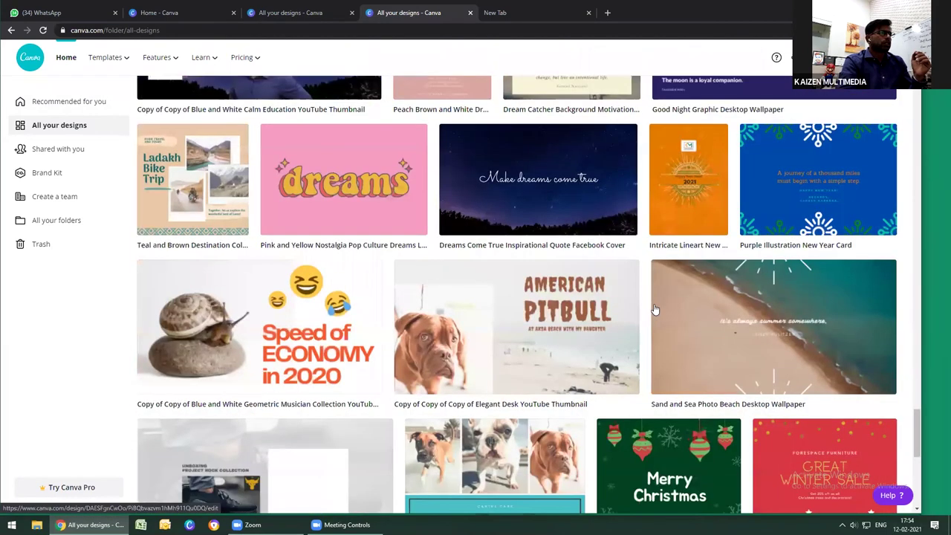
{"action": "scroll", "coordinate": [230, 182], "scroll_direction": "down", "scroll_amount": 5}
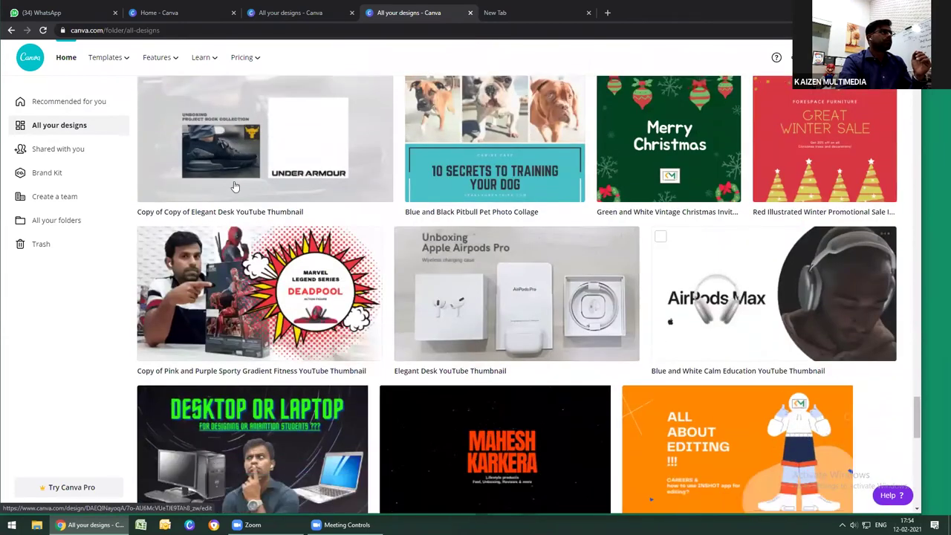
{"action": "middle_click", "coordinate": [279, 182]}
{"action": "scroll", "coordinate": [278, 182], "scroll_direction": "down", "scroll_amount": 1}
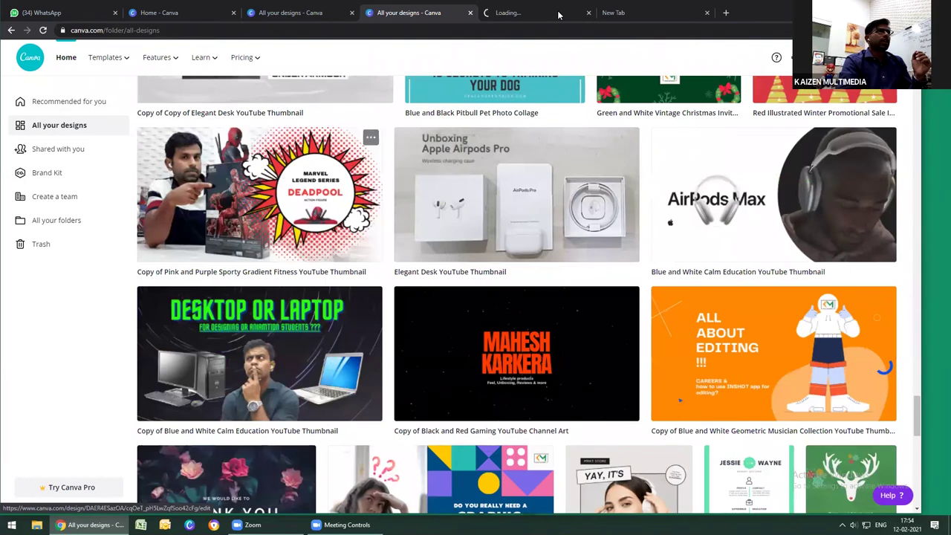
{"action": "left_click", "coordinate": [559, 12]}
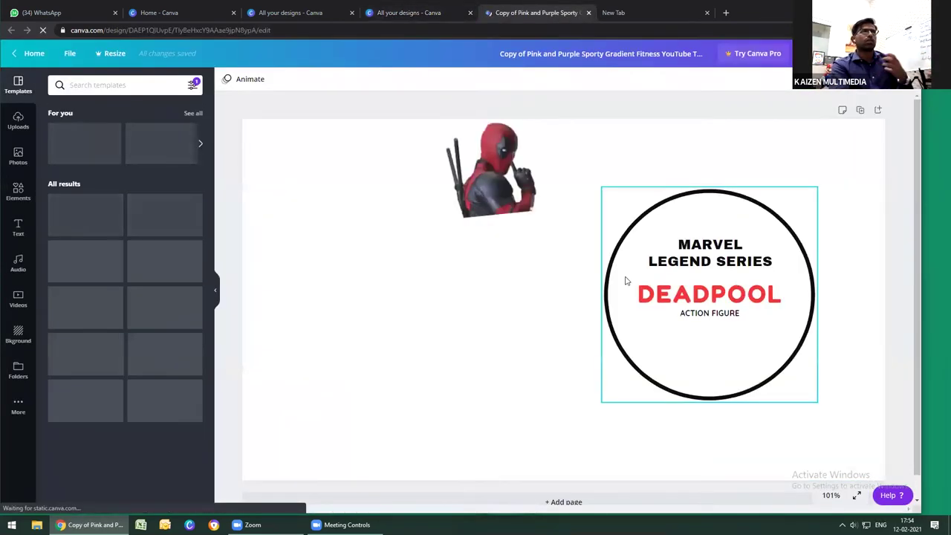
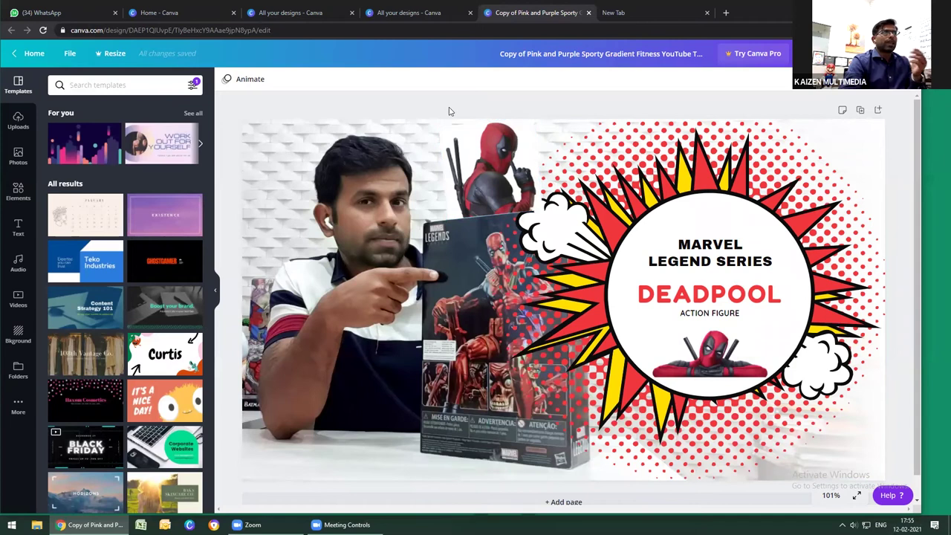
Upload White and Peach Rectangle Home Furnitures Logo (1).png from the device's Downloads folder
{"action": "left_click", "coordinate": [346, 213]}
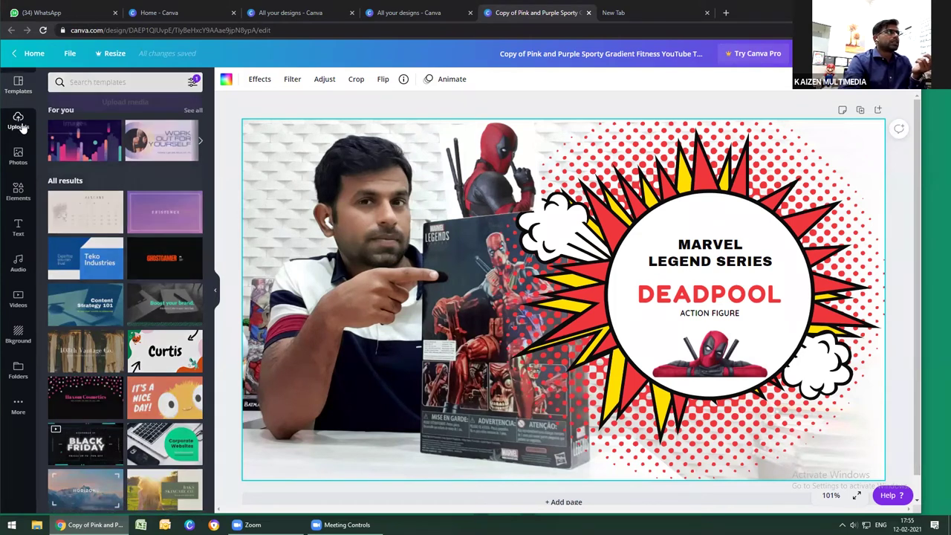
{"action": "left_click", "coordinate": [23, 126]}
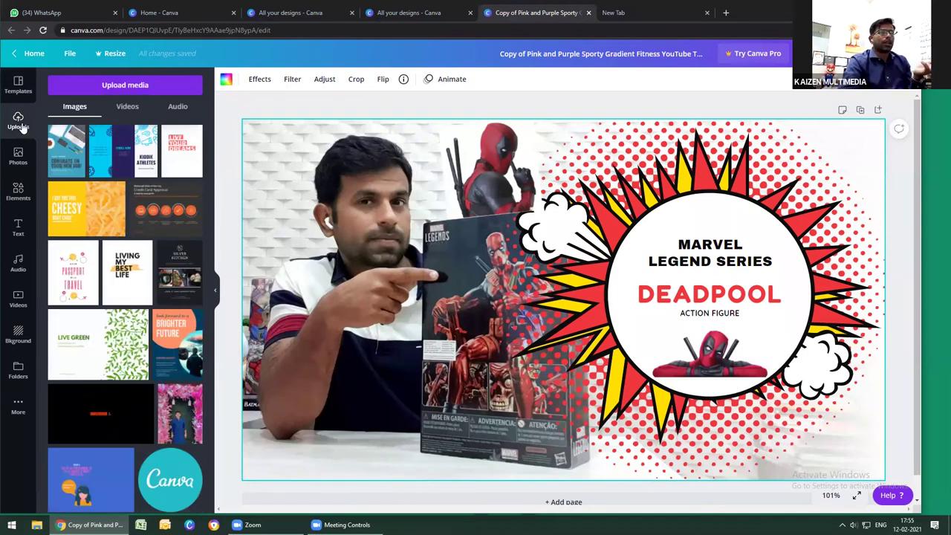
{"action": "left_click", "coordinate": [149, 86]}
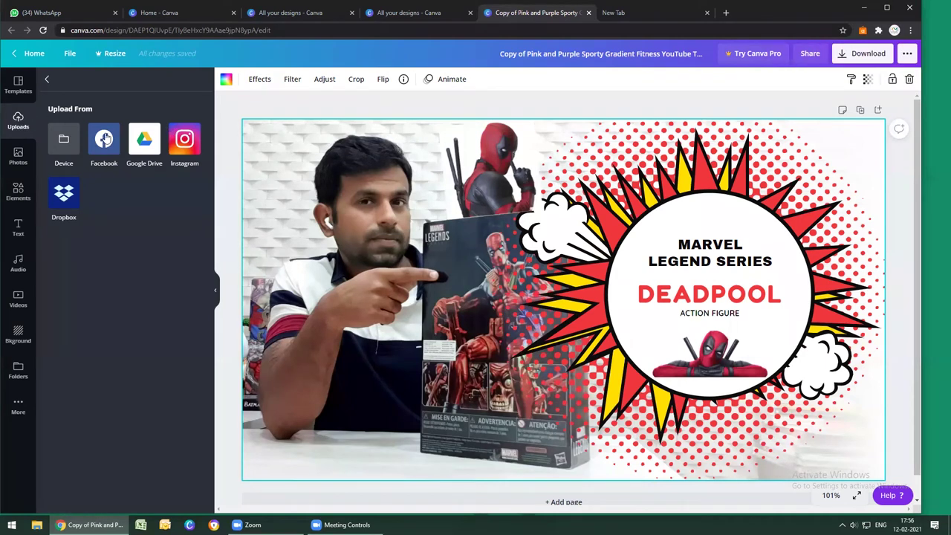
{"action": "right_click", "coordinate": [47, 81]}
{"action": "left_click", "coordinate": [19, 156]}
{"action": "left_click", "coordinate": [19, 156]}
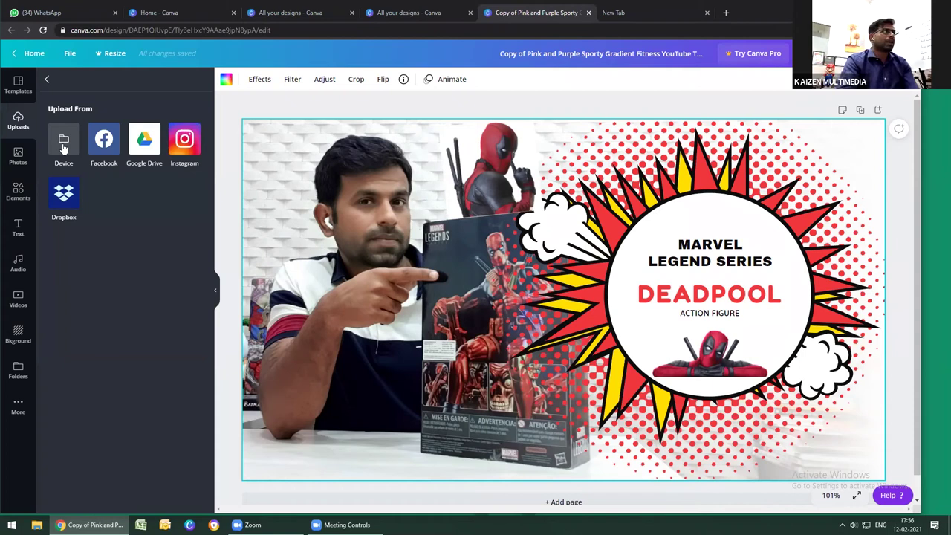
{"action": "left_click", "coordinate": [64, 147]}
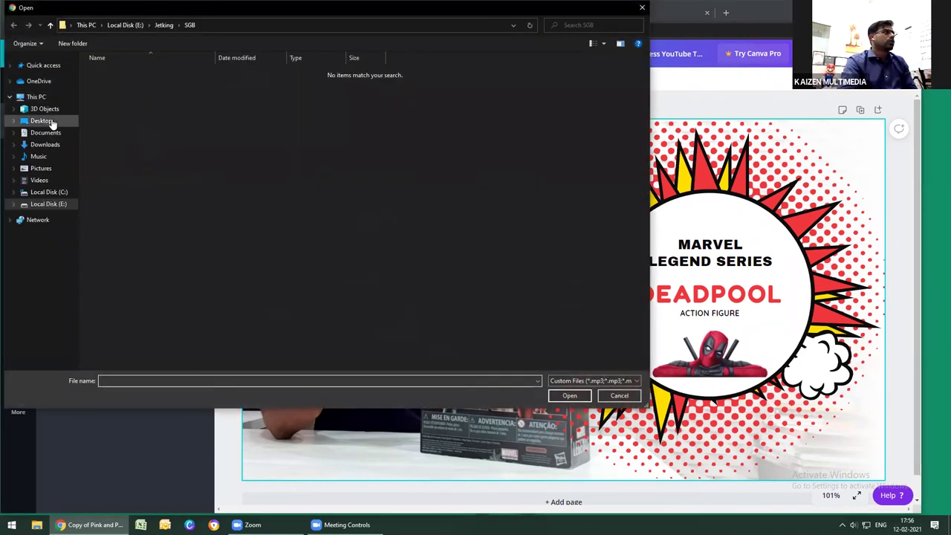
{"action": "left_click", "coordinate": [52, 143]}
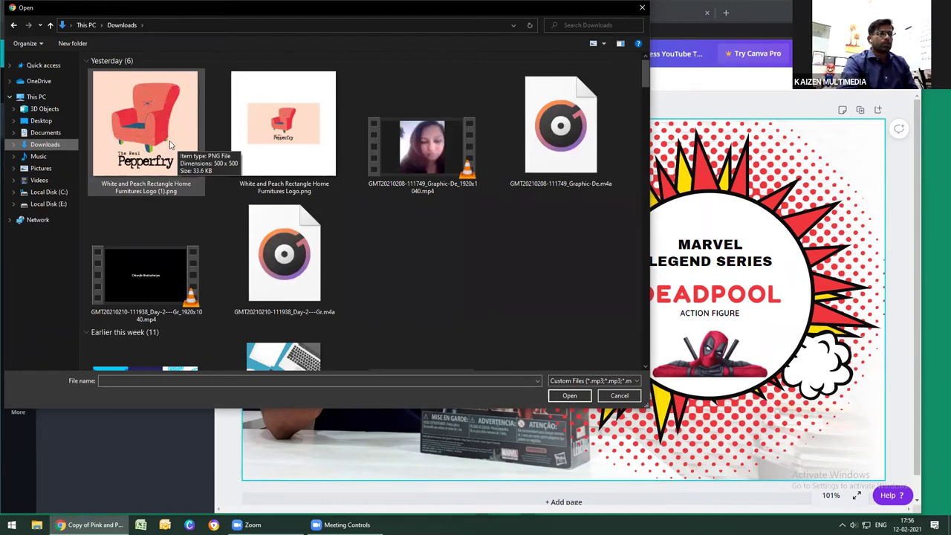
{"action": "left_click", "coordinate": [156, 138]}
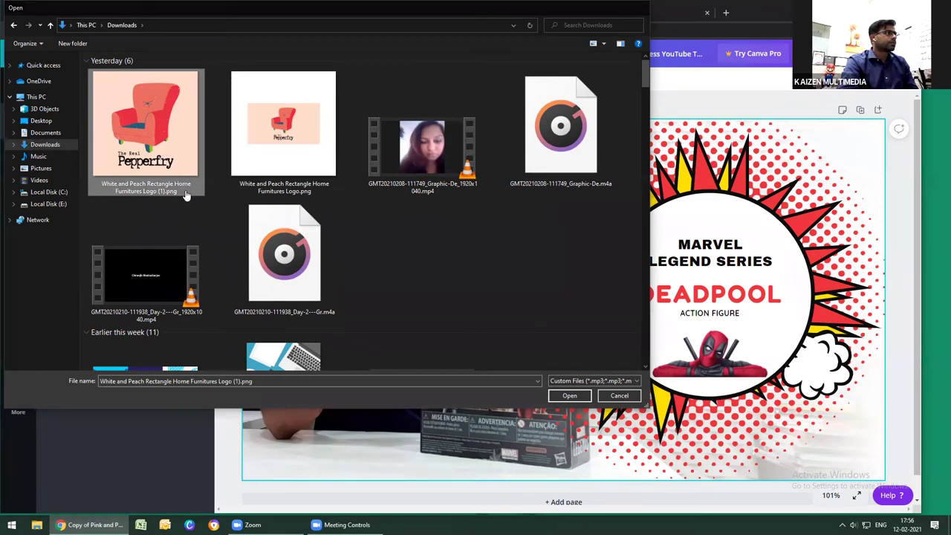
{"action": "double_click", "coordinate": [152, 196]}
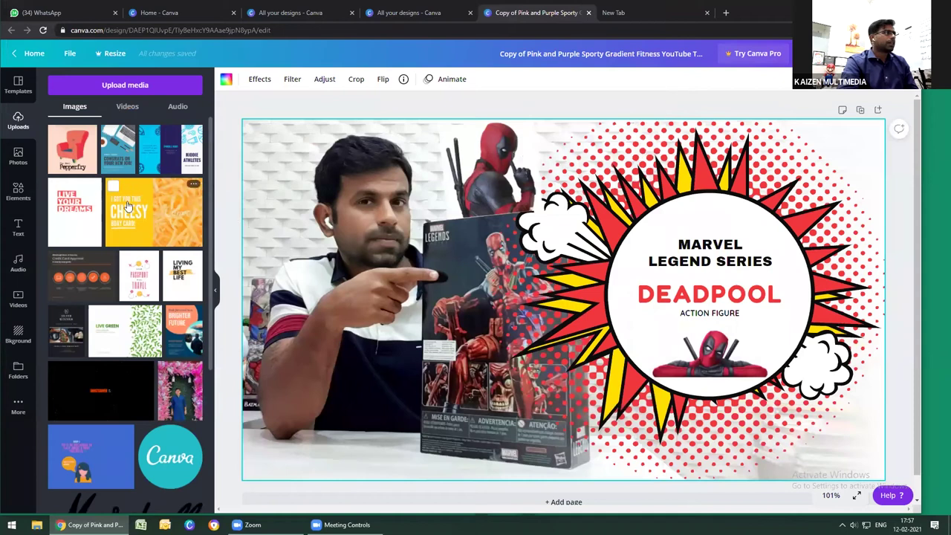
Try the uploaded Pepperfry logo on the page, enlarged to full page height, and delete it
{"action": "left_click", "coordinate": [75, 154]}
{"action": "left_click_drag", "start_coordinate": [440, 261], "coordinate": [577, 451]}
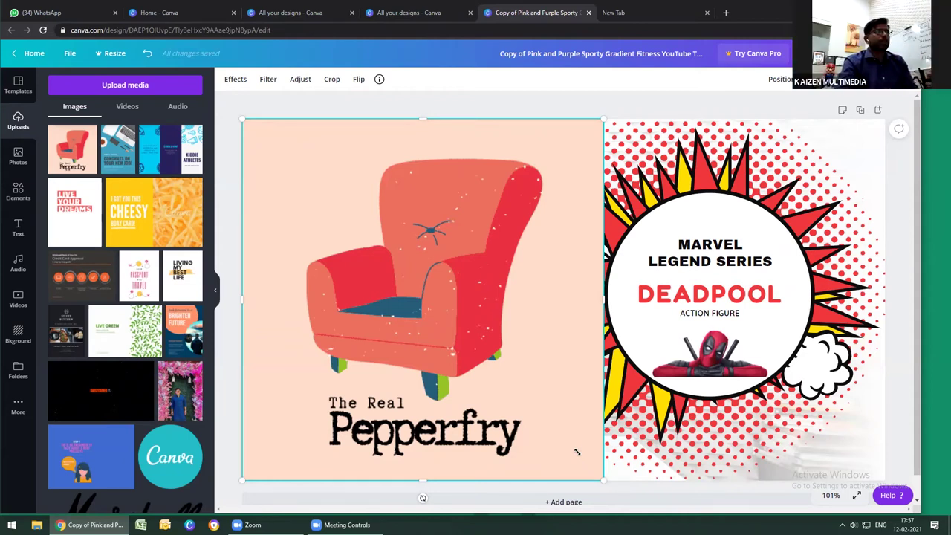
{"action": "key", "text": "Delete"}
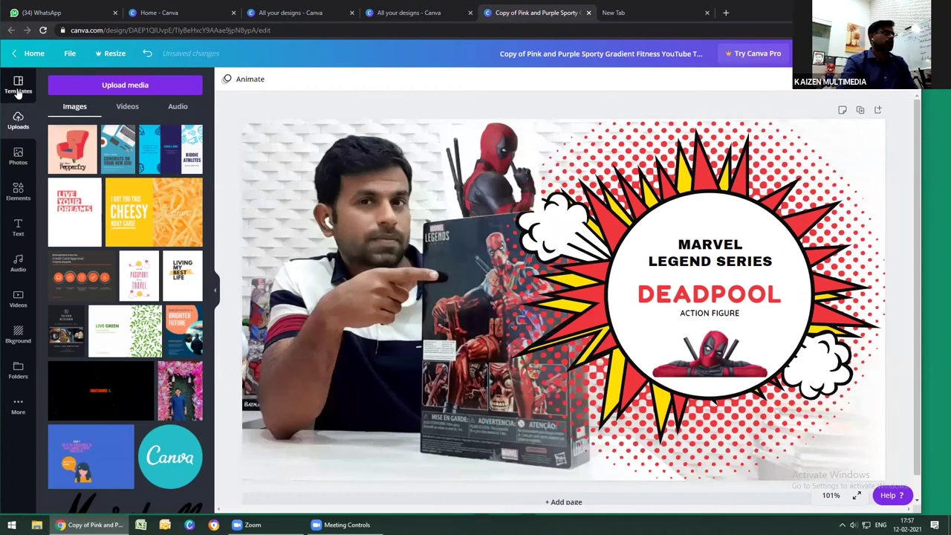
Upload the orange Graphic Design Job Interview image from the device's Downloads folder and place it on the page
{"action": "left_click", "coordinate": [18, 156]}
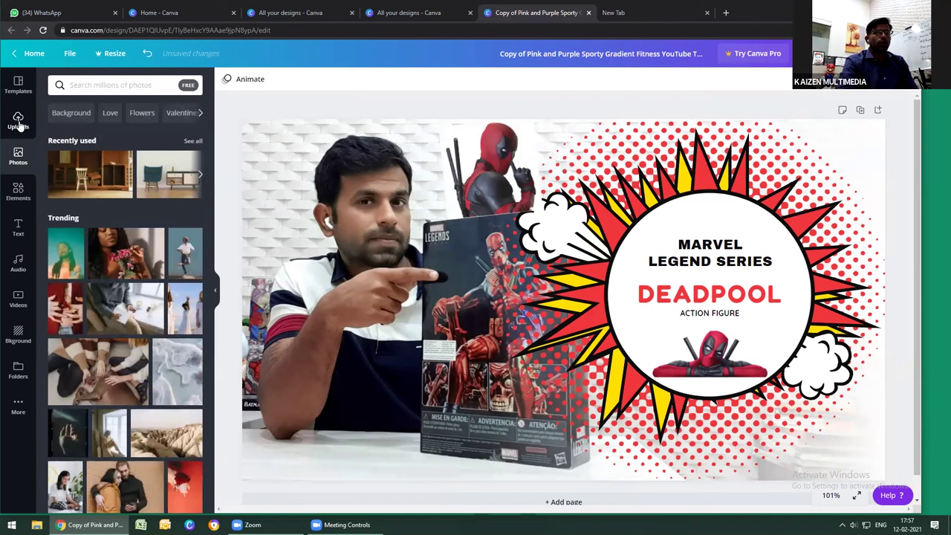
{"action": "left_click", "coordinate": [19, 125]}
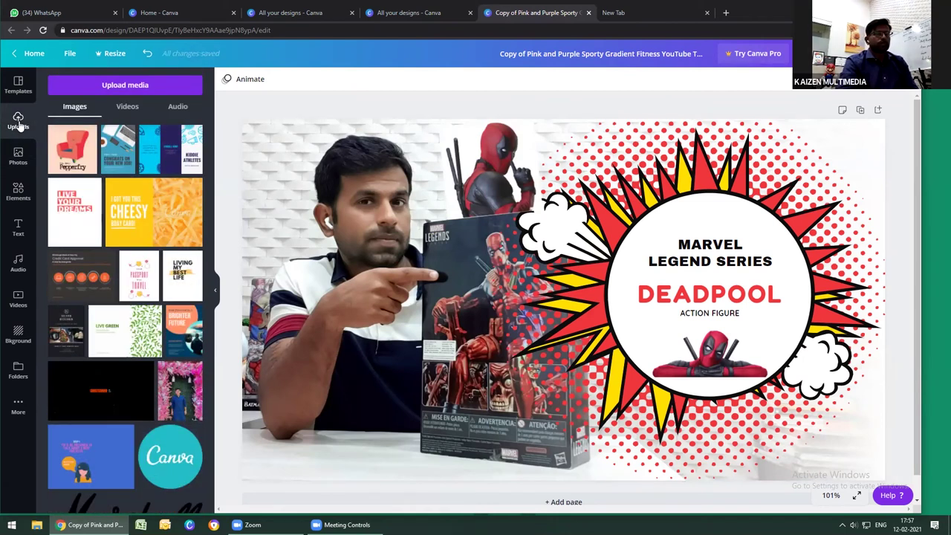
{"action": "left_click", "coordinate": [128, 85]}
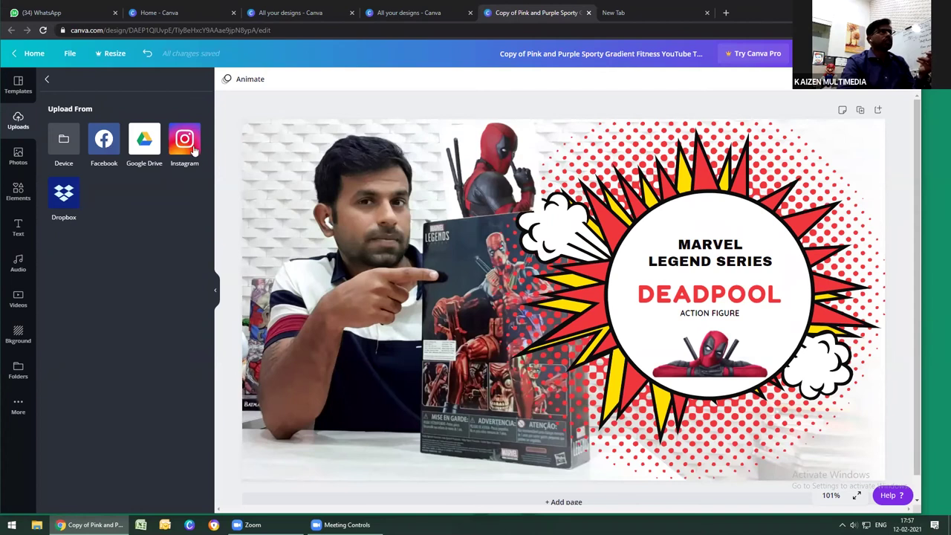
{"action": "left_click", "coordinate": [64, 148]}
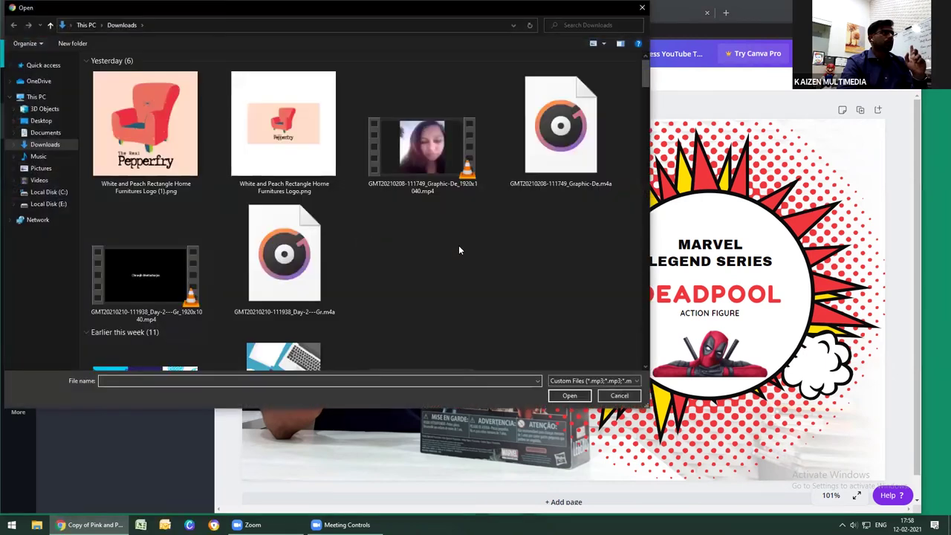
{"action": "scroll", "coordinate": [267, 279], "scroll_direction": "down", "scroll_amount": 3}
{"action": "scroll", "coordinate": [267, 278], "scroll_direction": "down", "scroll_amount": 2}
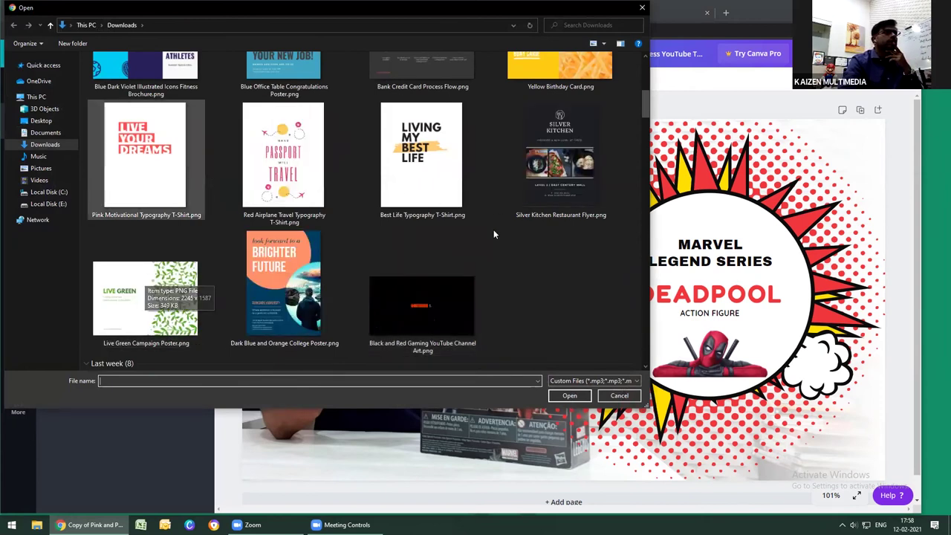
{"action": "scroll", "coordinate": [493, 234], "scroll_direction": "down", "scroll_amount": 10}
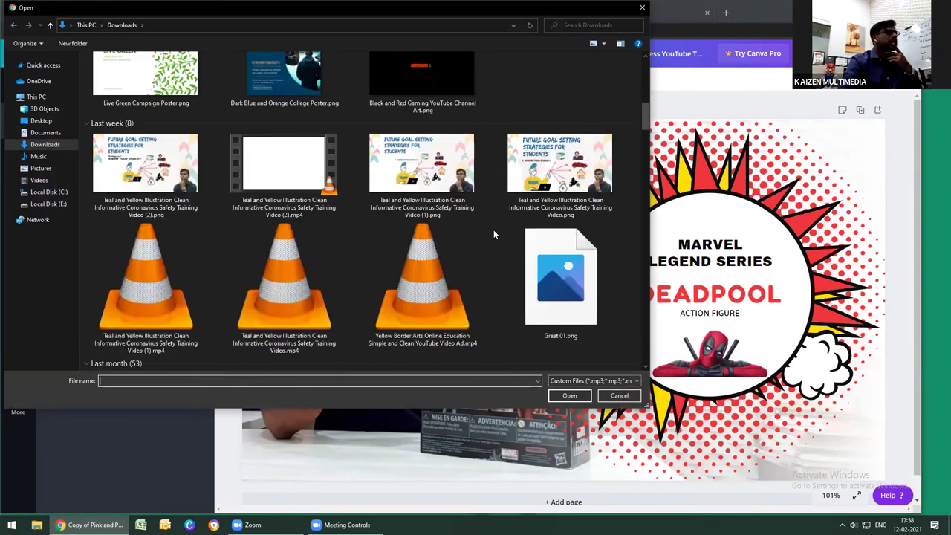
{"action": "left_click", "coordinate": [281, 157]}
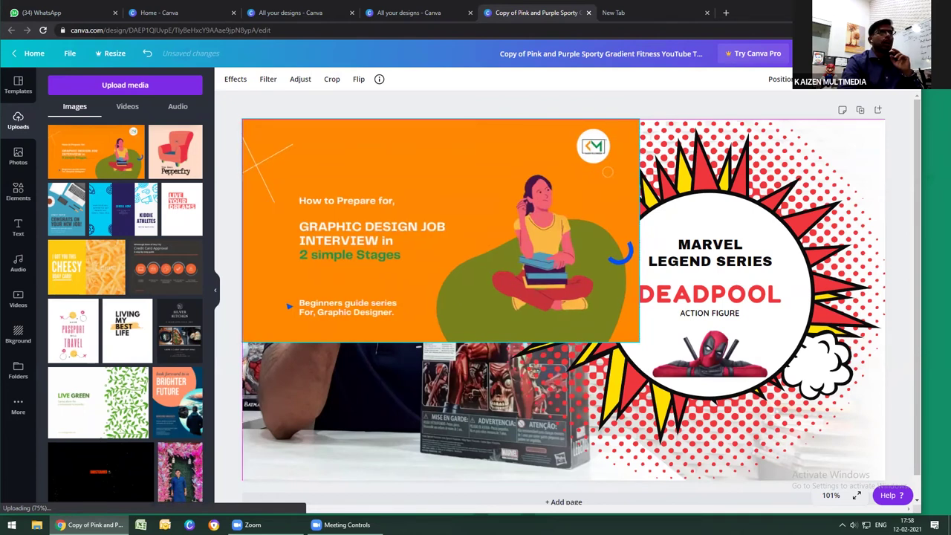
Try resizing the placed job interview image proportionally, enlarging it up to 1,213 × 682 and shrinking it again
{"action": "mouse_move", "coordinate": [639, 342]}
{"action": "left_mouse_down"}
{"action": "mouse_move", "coordinate": [883, 481]}
{"action": "mouse_move", "coordinate": [651, 350]}
{"action": "left_mouse_up"}
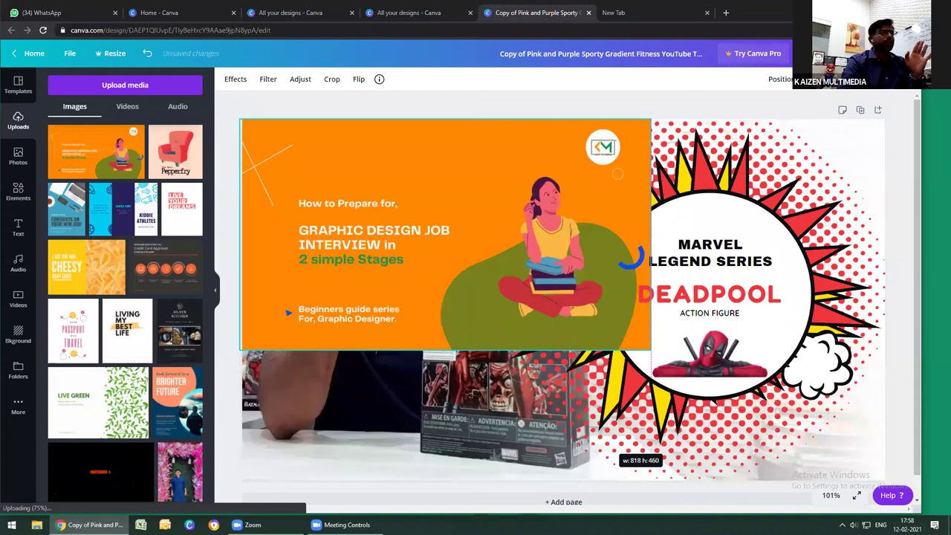
{"action": "left_click_drag", "start_coordinate": [651, 349], "coordinate": [849, 461]}
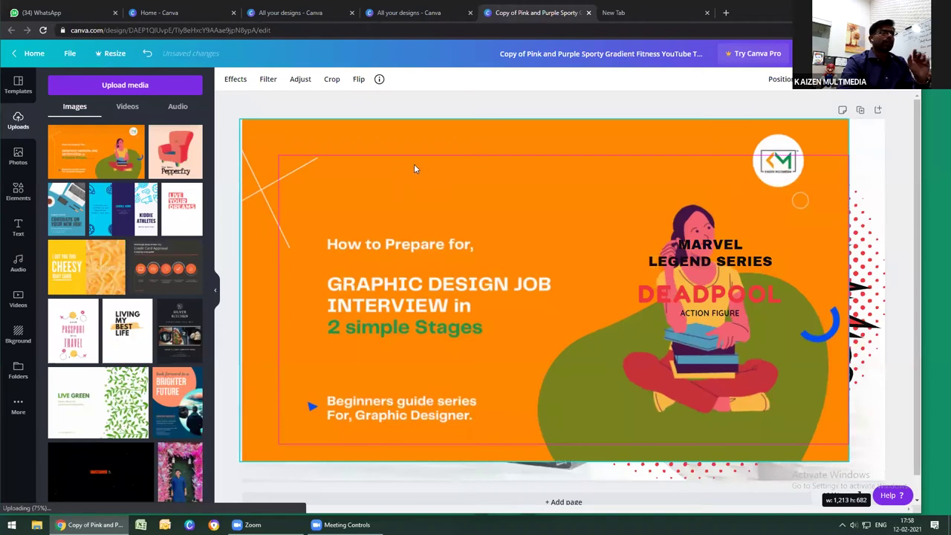
{"action": "key", "text": "ctrl+z"}
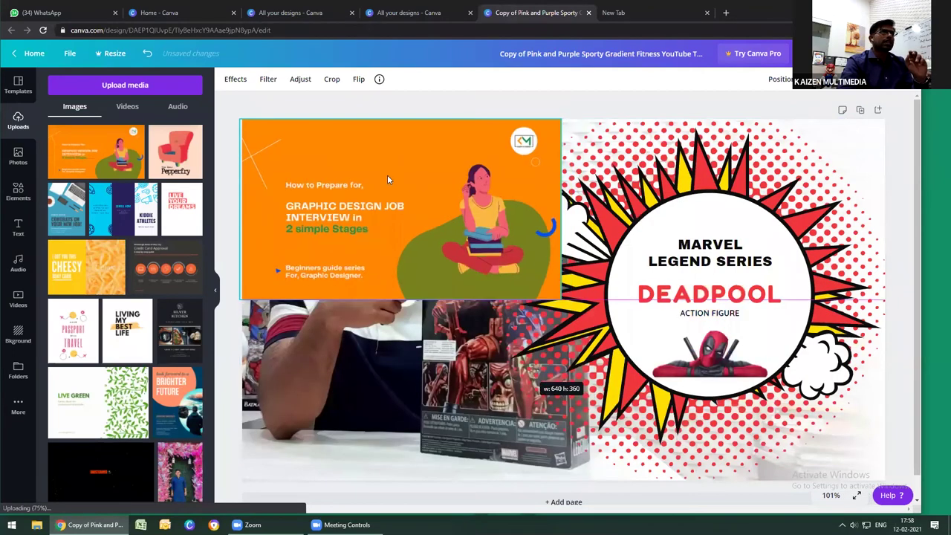
{"action": "key", "text": "ctrl+z"}
{"action": "right_click", "coordinate": [438, 182]}
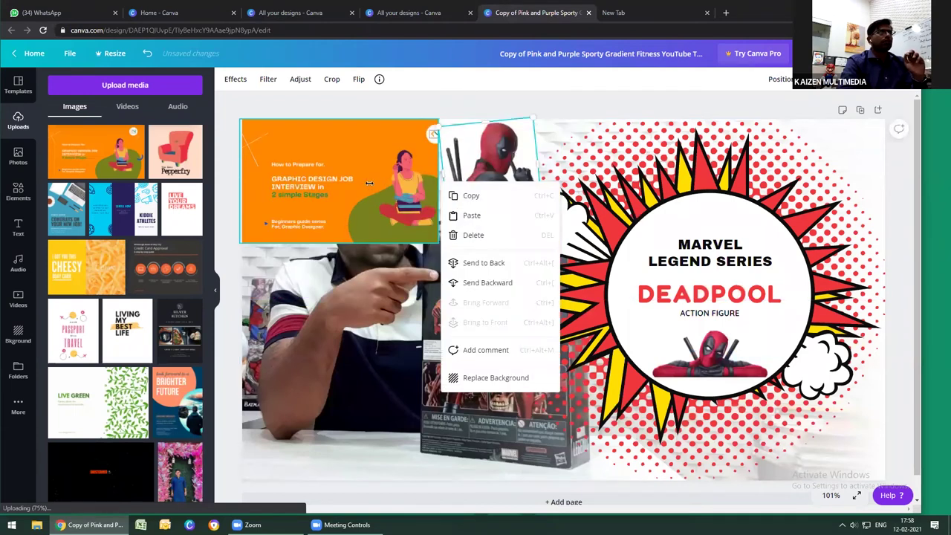
{"action": "left_click", "coordinate": [445, 291]}
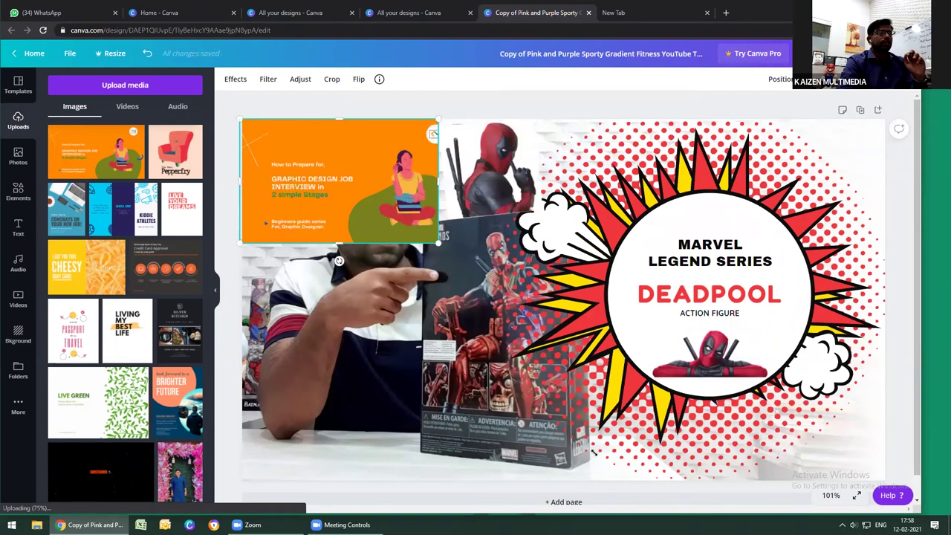
Resize the job interview image to 742 × 720, covering the page's left part at full height, and deselect it
{"action": "left_click_drag", "start_coordinate": [438, 243], "coordinate": [612, 480]}
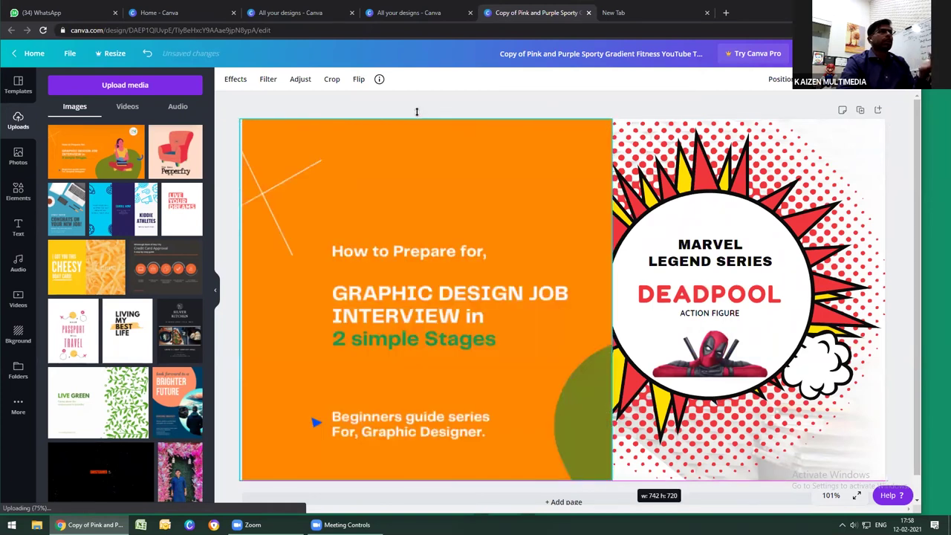
{"action": "left_click", "coordinate": [616, 104]}
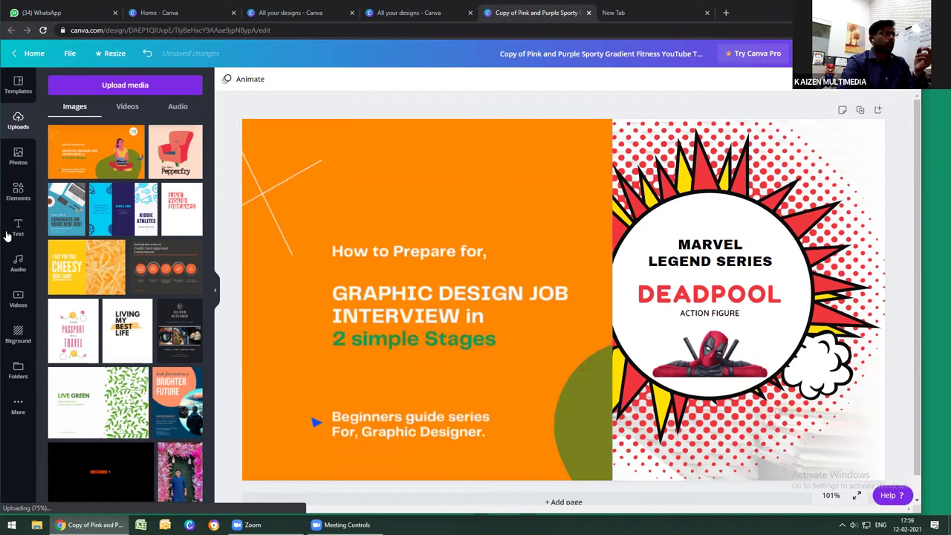
Add a heading reading "OH MY GOD" to the page, with a line break after "OH"
{"action": "left_click", "coordinate": [9, 232]}
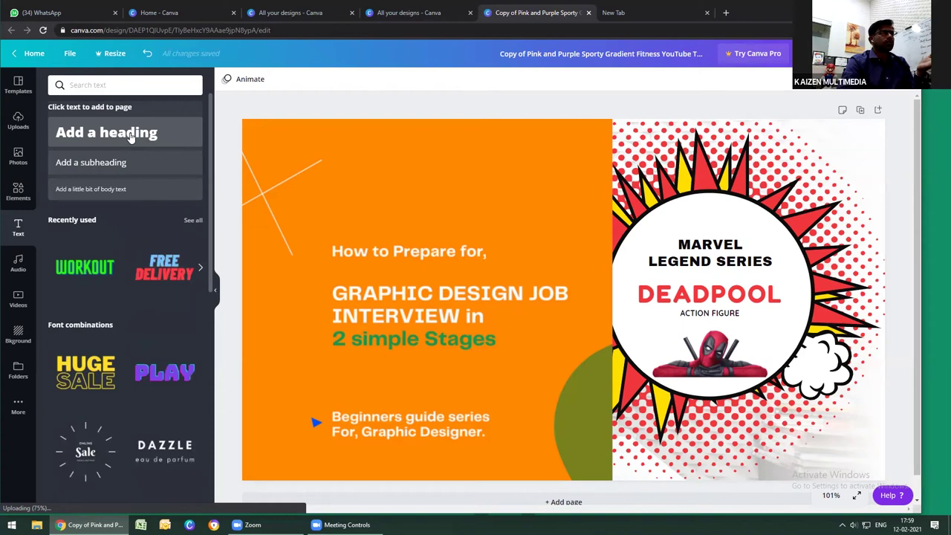
{"action": "left_click", "coordinate": [130, 134]}
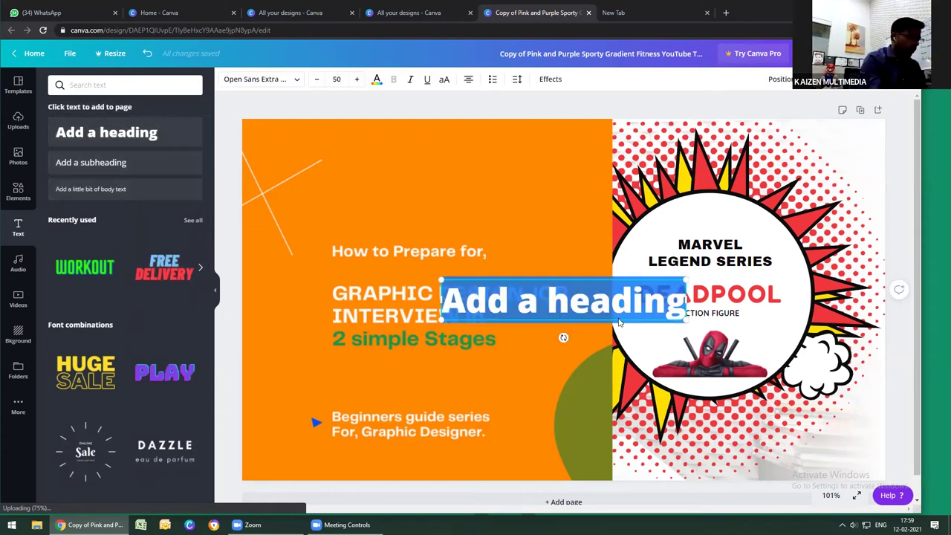
{"action": "type", "text": "OH MY"}
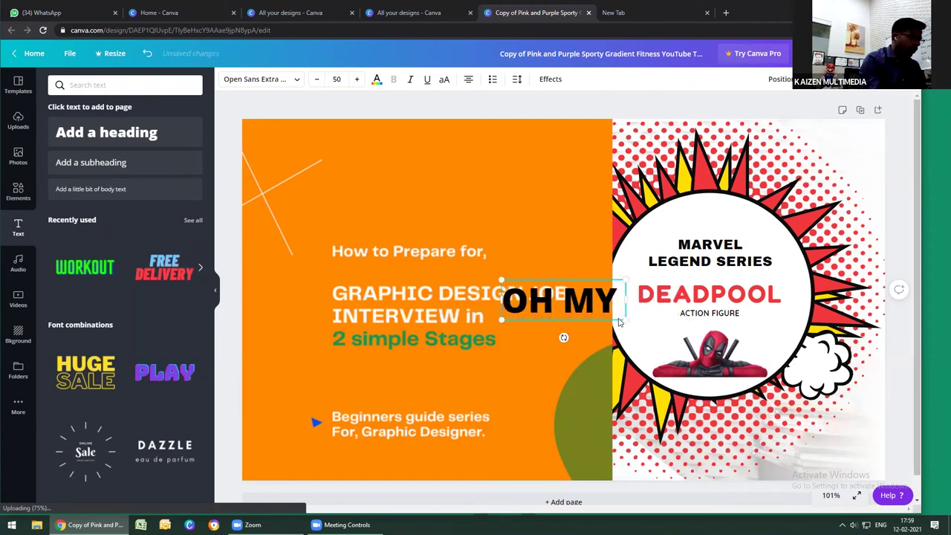
{"action": "type", "text": " GOD"}
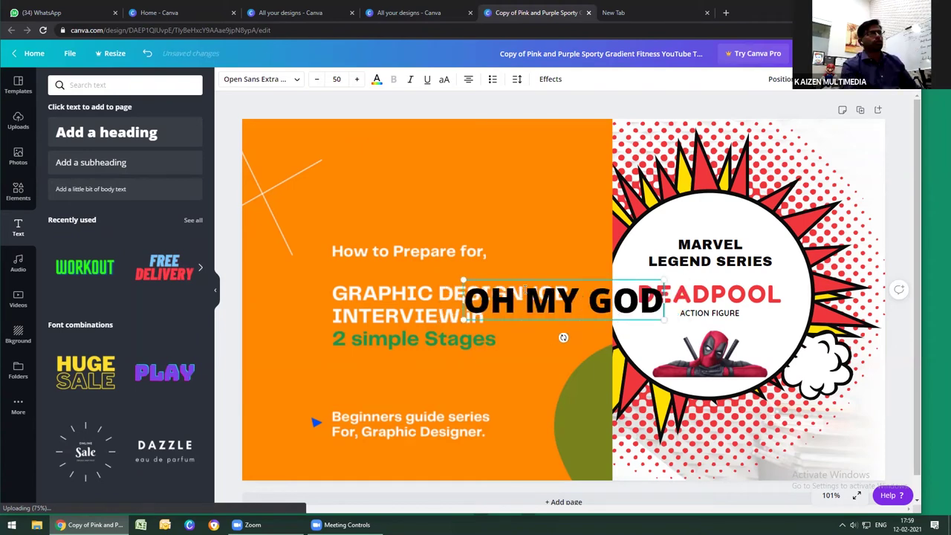
{"action": "key", "text": "BackSpace"}
{"action": "key", "text": "Return"}
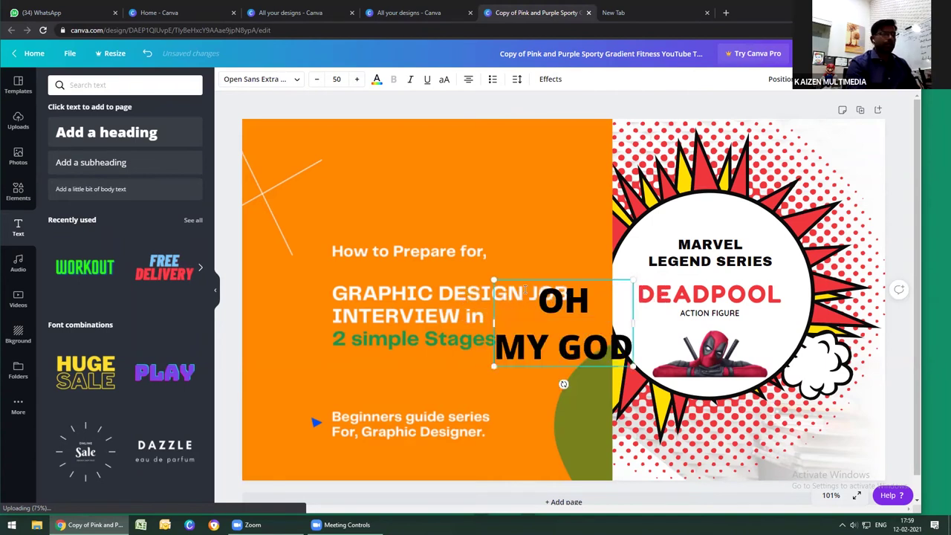
Put "GOD" on its own line in the heading so it reads OH / MY / GOD, and deselect it
{"action": "key", "text": "BackSpace"}
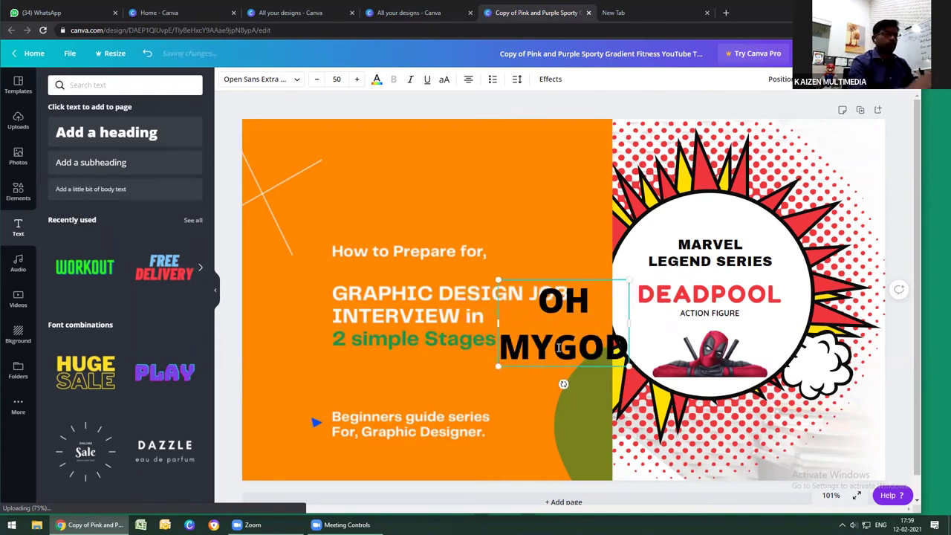
{"action": "key", "text": "Return"}
{"action": "type", "text": "\\"}
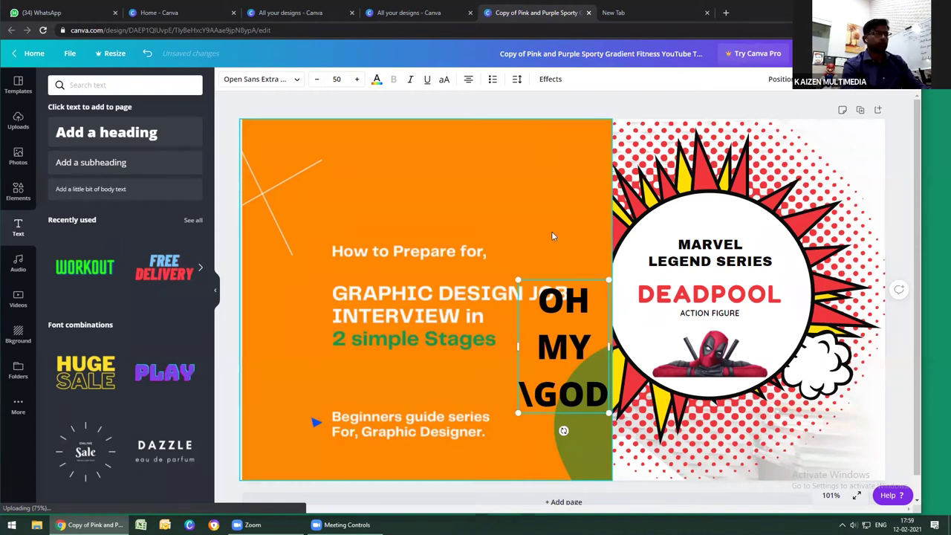
{"action": "left_click", "coordinate": [540, 142]}
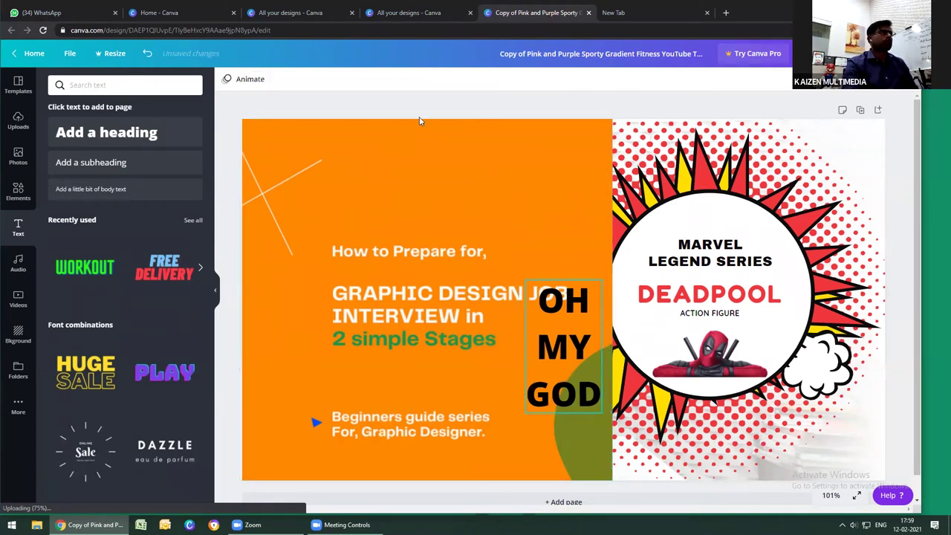
Move the "OH MY GOD" heading over the orange image's left side and enlarge it to nearly the full page height
{"action": "key", "text": "ctrl+z"}
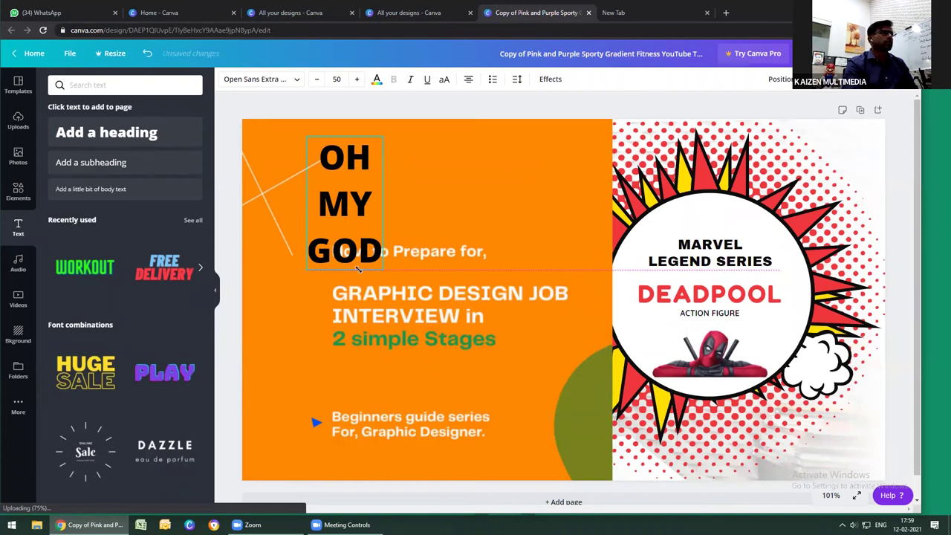
{"action": "left_click_drag", "start_coordinate": [359, 270], "coordinate": [432, 398]}
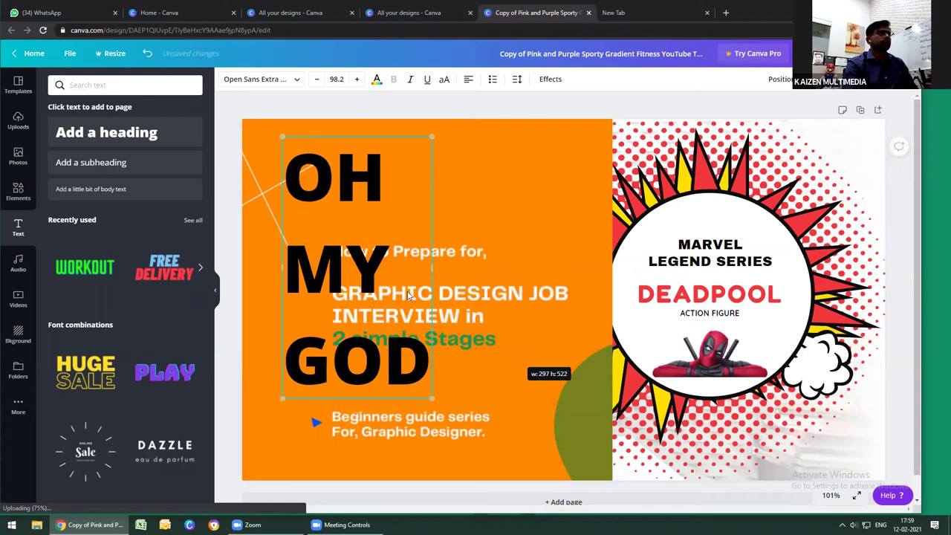
{"action": "left_click", "coordinate": [539, 259]}
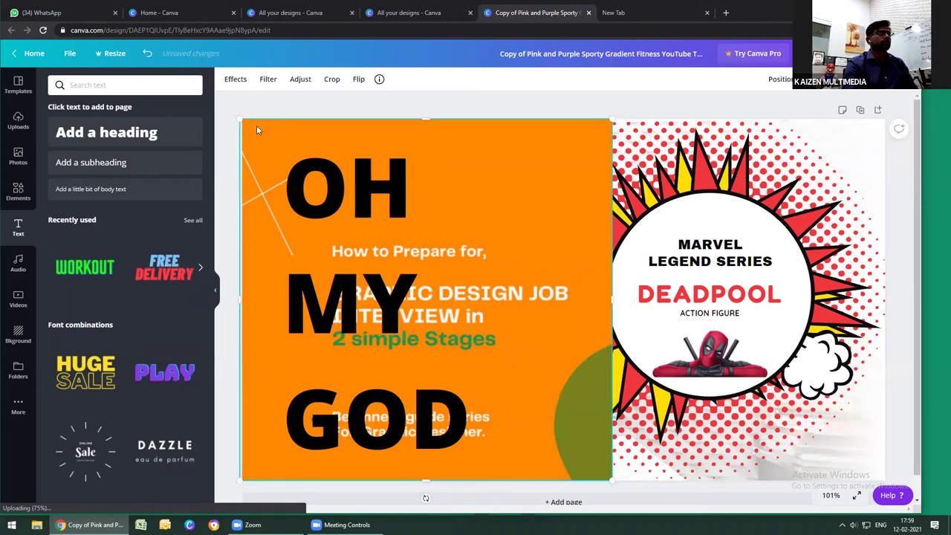
Delete the orange job interview image and the full-page background photo of the man with the Deadpool box
{"action": "key", "text": "Delete"}
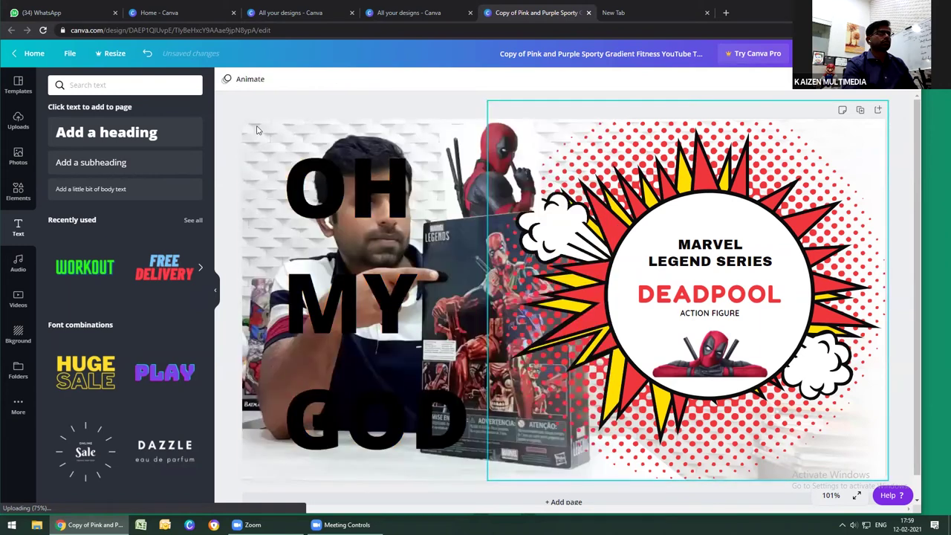
{"action": "left_click", "coordinate": [418, 354]}
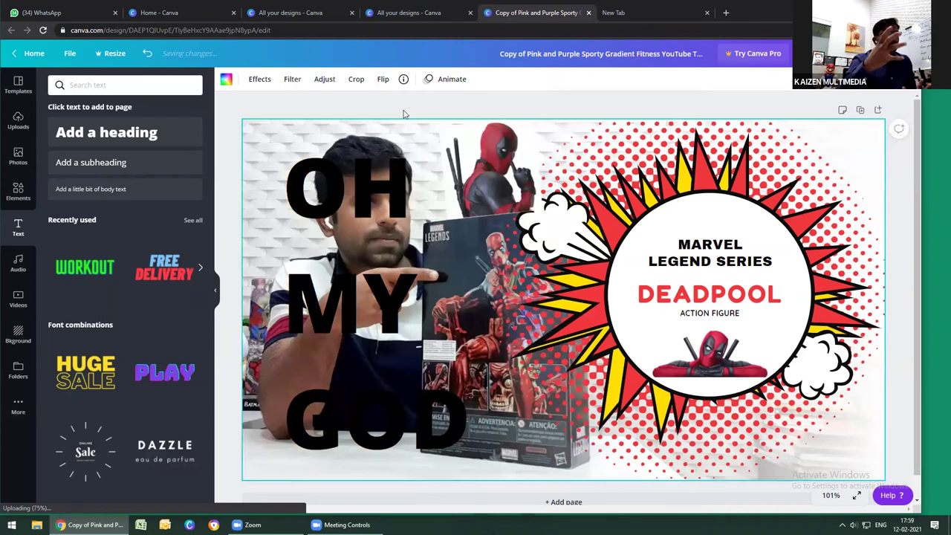
{"action": "key", "text": "Delete"}
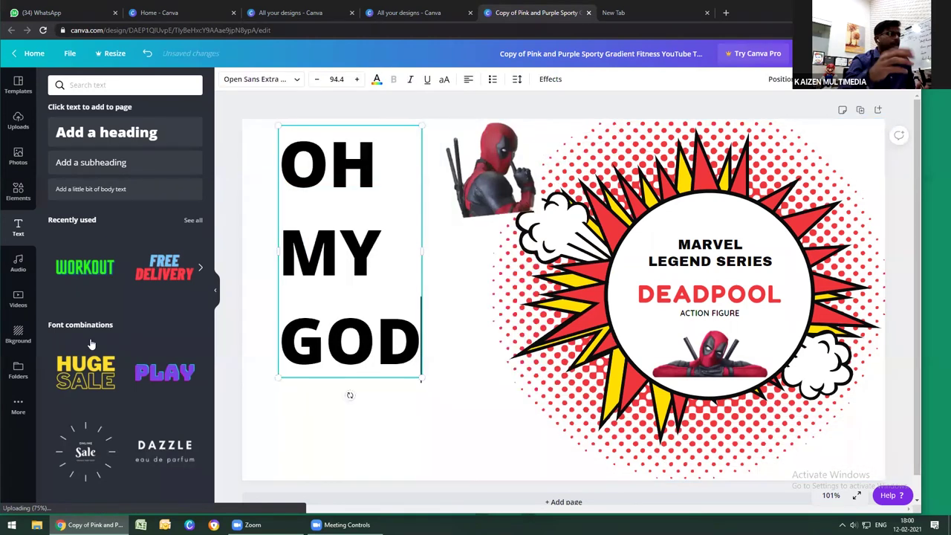
Append "!!!" to the "OH MY GOD" heading and finish editing it
{"action": "type", "text": "!!!"}
{"action": "key", "text": "Escape"}
Replace the plain black heading with the yellow "fun" font combination in Shrikhand
{"action": "scroll", "coordinate": [90, 343], "scroll_direction": "down", "scroll_amount": 1}
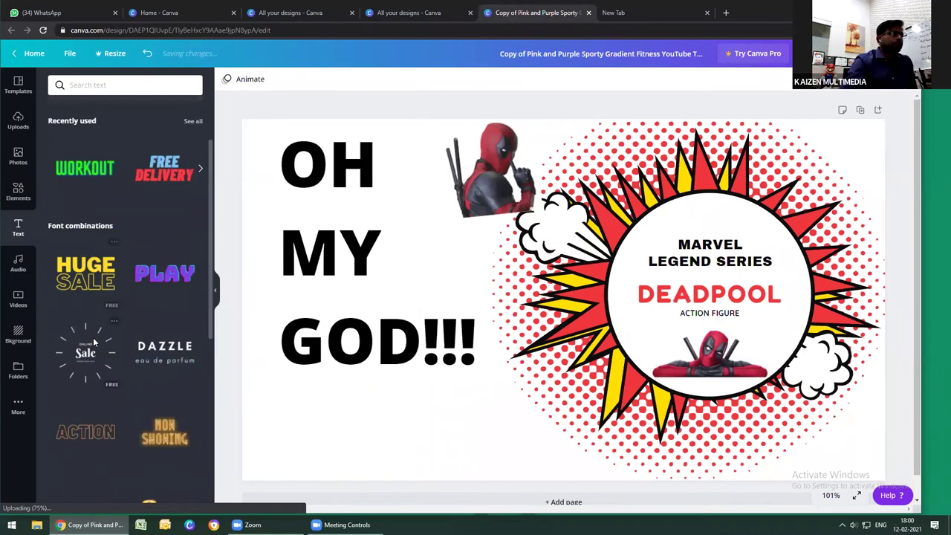
{"action": "scroll", "coordinate": [91, 343], "scroll_direction": "down", "scroll_amount": 3}
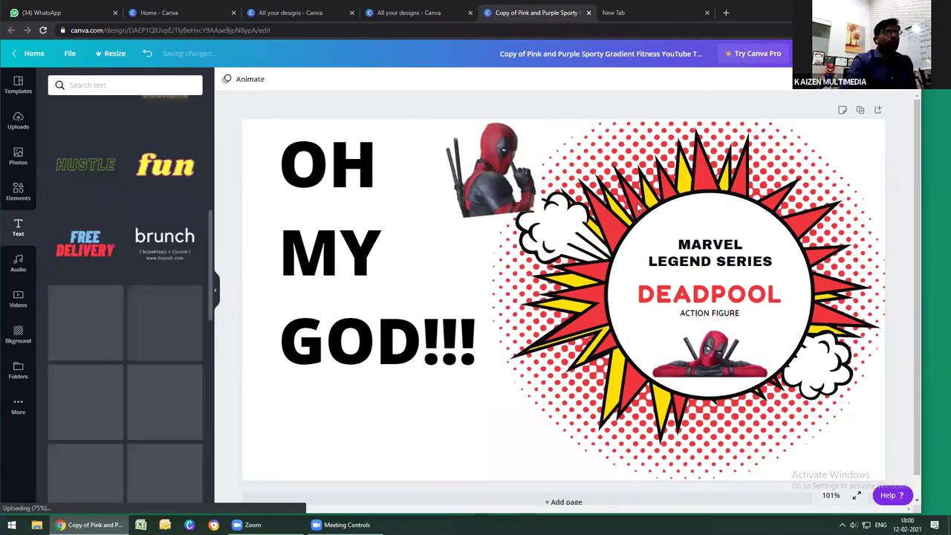
{"action": "scroll", "coordinate": [189, 136], "scroll_direction": "down", "scroll_amount": 1}
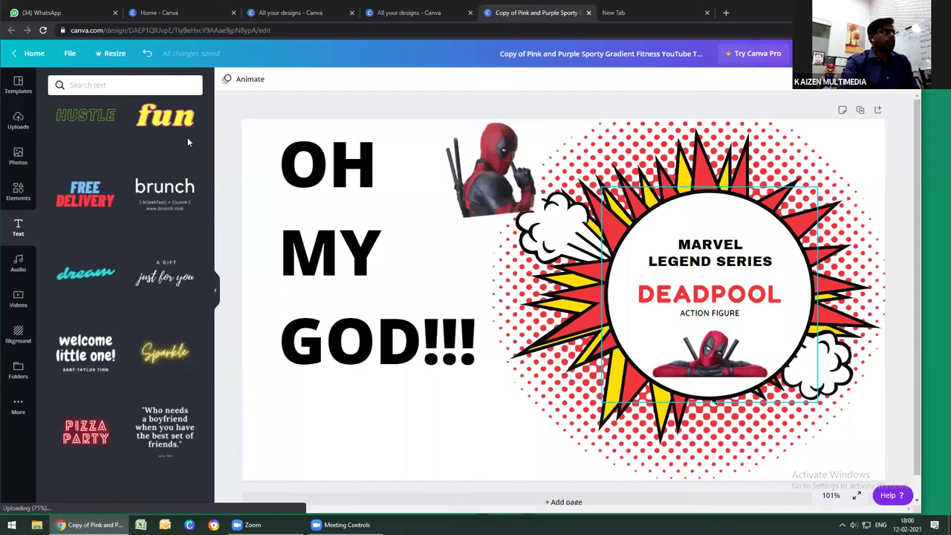
{"action": "left_click", "coordinate": [367, 207]}
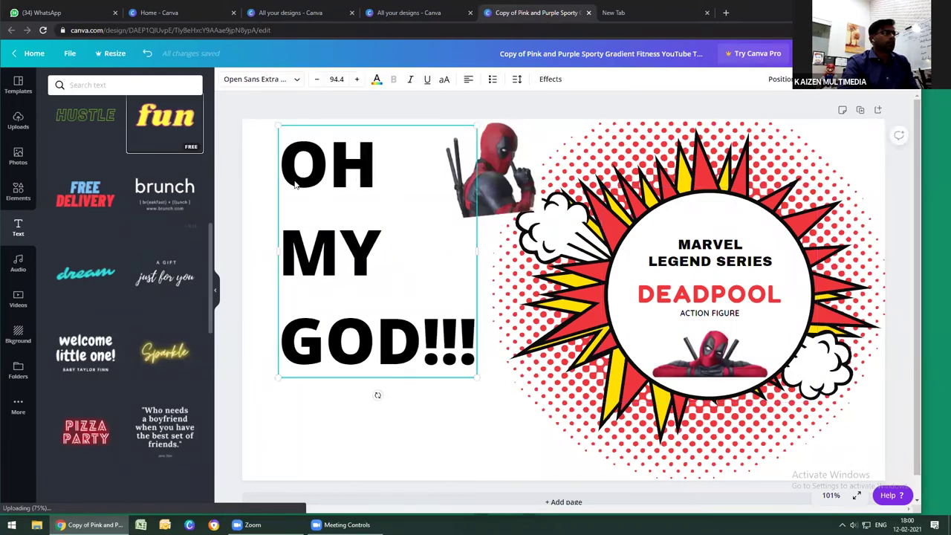
{"action": "key", "text": "Escape"}
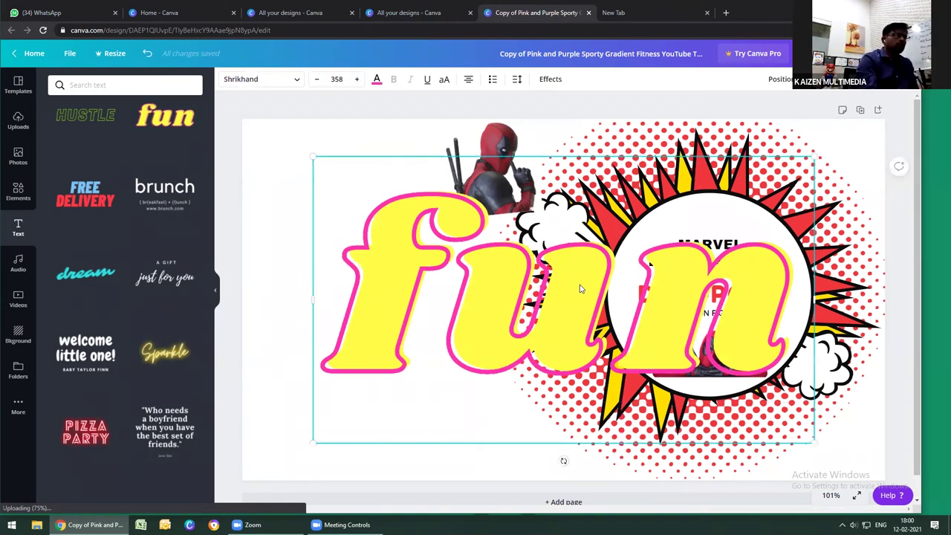
Change the wording of the top layer of the "fun" text to "OH MY GOD"
{"action": "scroll", "coordinate": [581, 289], "scroll_direction": "down", "scroll_amount": 1}
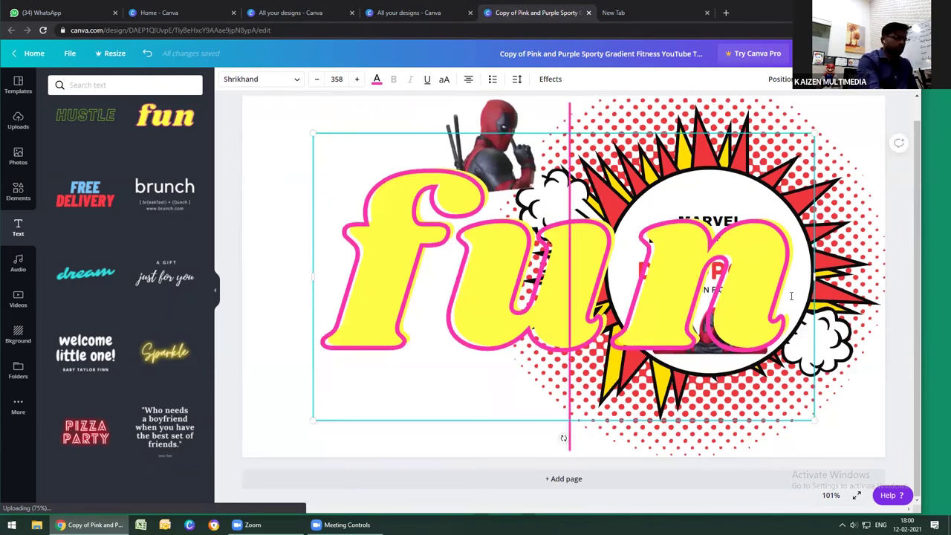
{"action": "type", "text": "OH"}
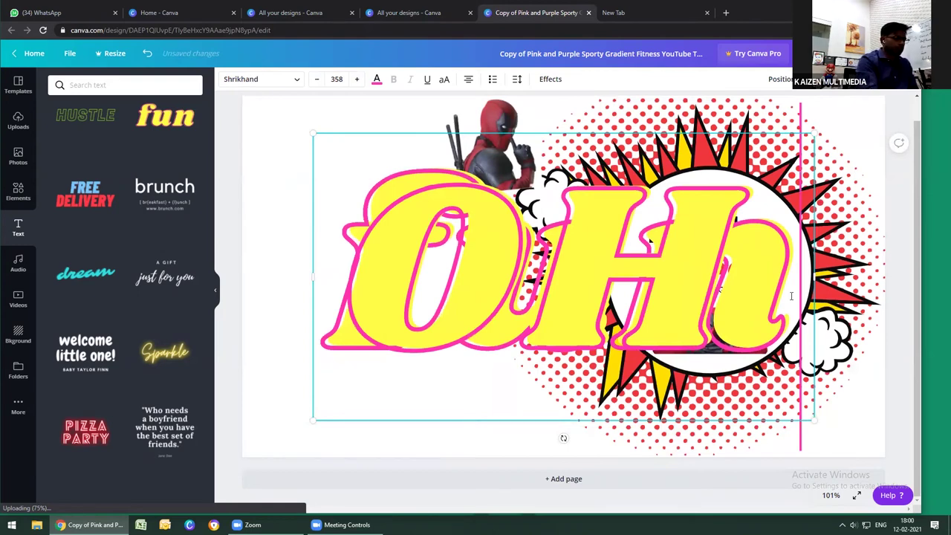
{"action": "type", "text": "MY"}
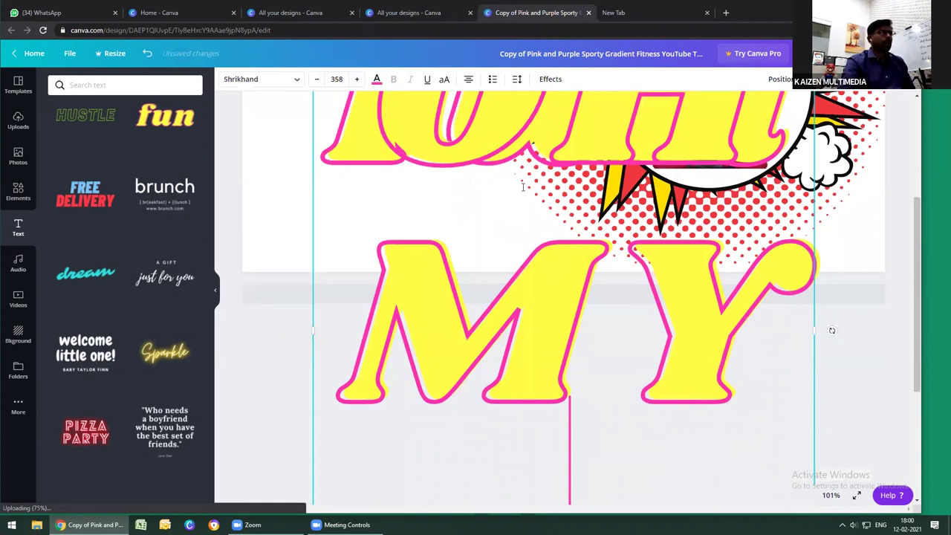
{"action": "type", "text": " GOD"}
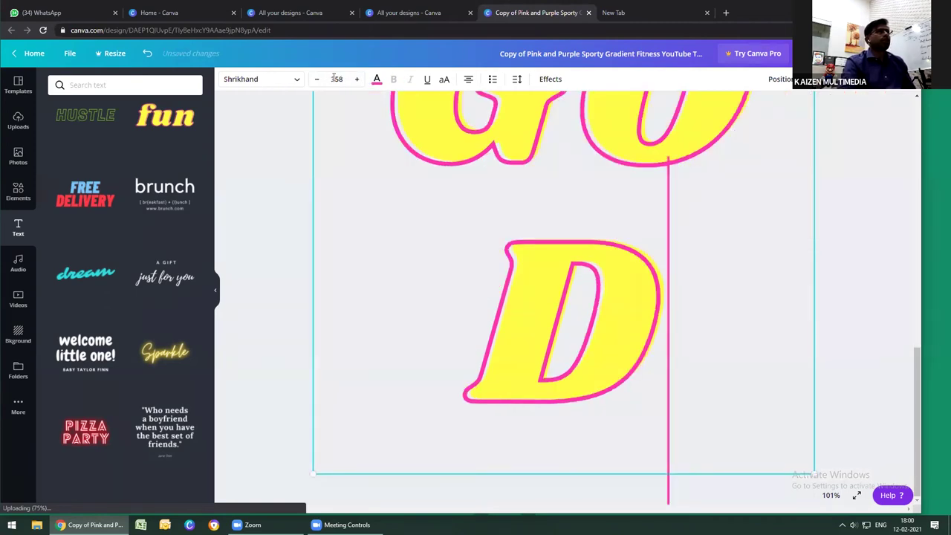
Set the font size of the oversized "OH MY GOD" text to 50
{"action": "left_click", "coordinate": [332, 79]}
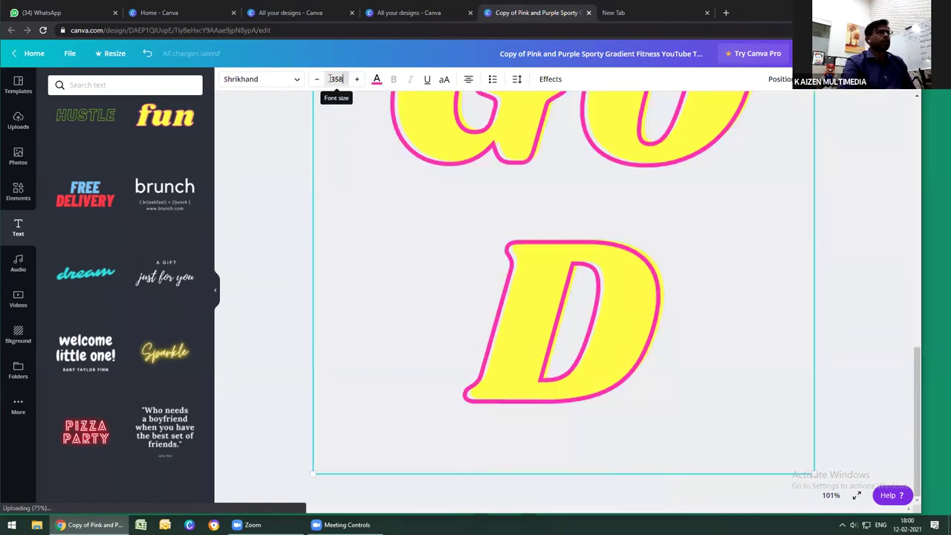
{"action": "right_click", "coordinate": [332, 78]}
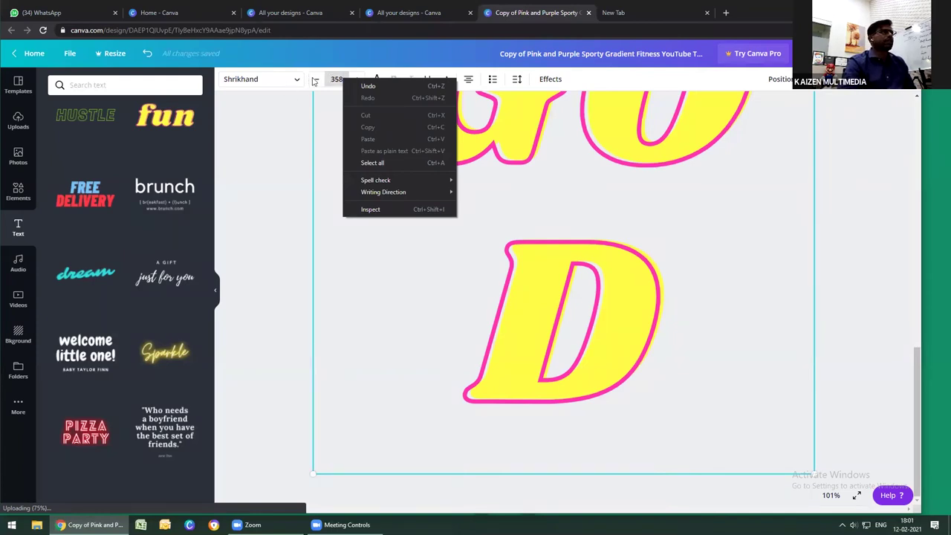
{"action": "left_click", "coordinate": [316, 81]}
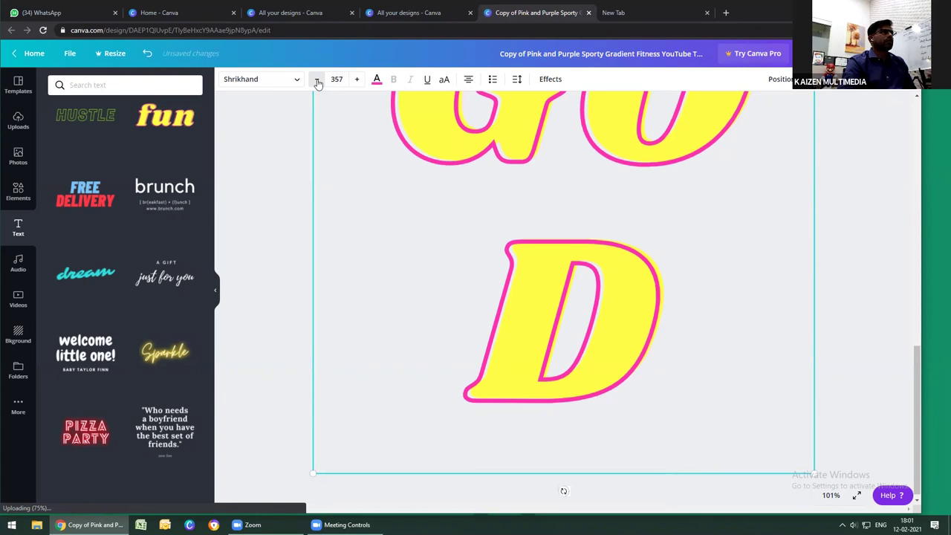
{"action": "left_click", "coordinate": [318, 81]}
{"action": "left_click", "coordinate": [318, 80]}
{"action": "left_click", "coordinate": [318, 80]}
{"action": "left_click", "coordinate": [317, 80]}
{"action": "left_click", "coordinate": [336, 78]}
{"action": "type", "text": "50"}
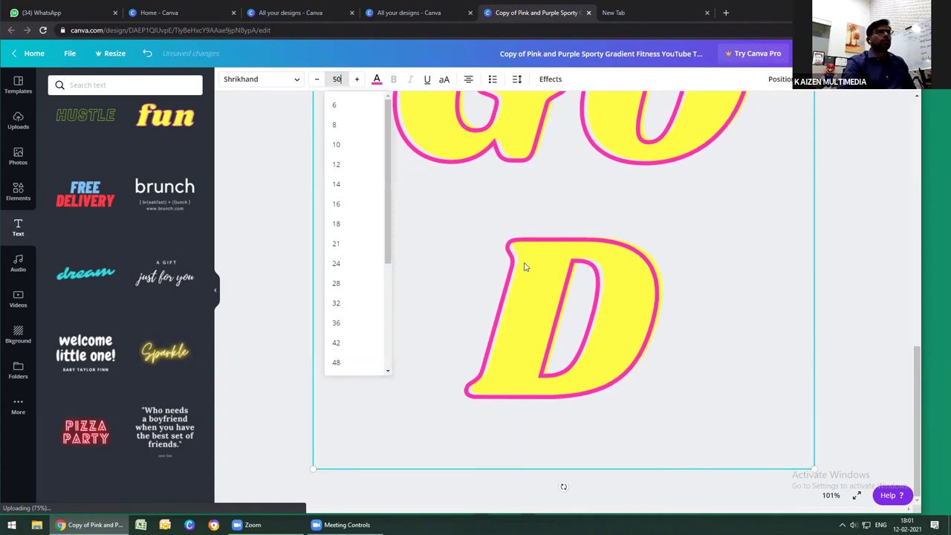
{"action": "key", "text": "Return"}
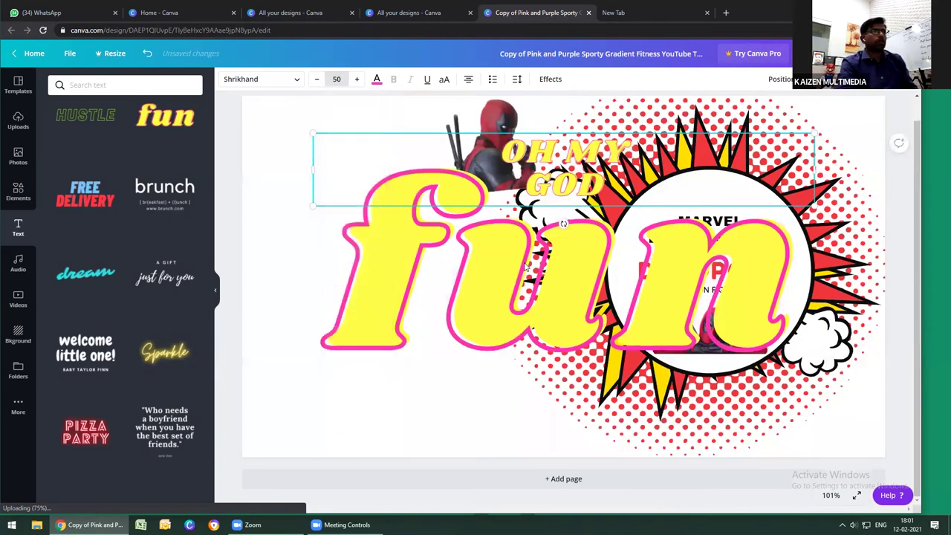
Delete the leftover large "fun" text and move "OH MY GOD" onto the page's blank left area
{"action": "left_click", "coordinate": [525, 268]}
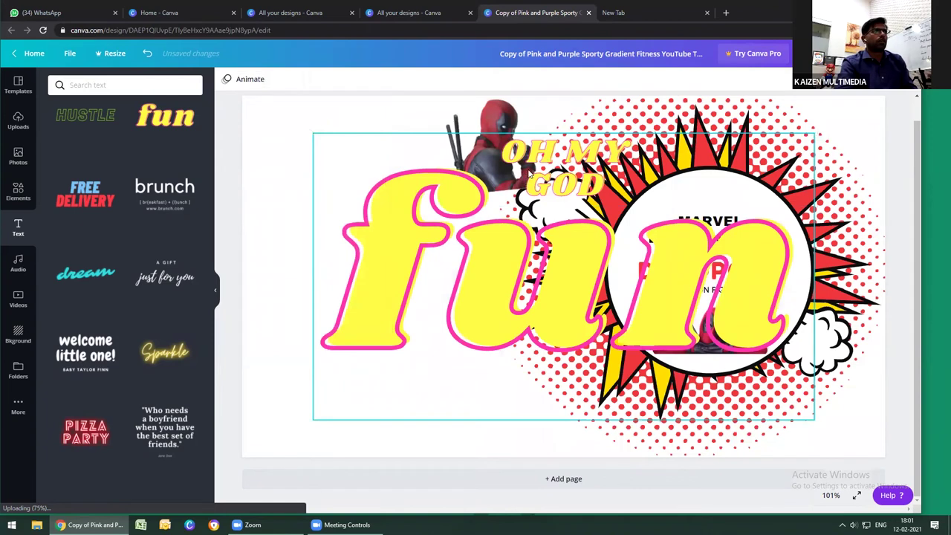
{"action": "key", "text": "Delete"}
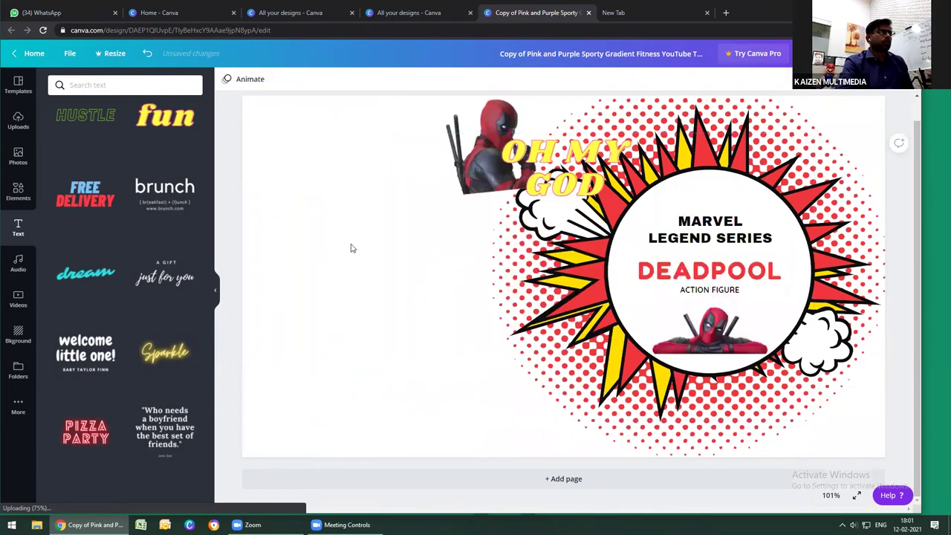
{"action": "left_click_drag", "start_coordinate": [577, 229], "coordinate": [322, 238]}
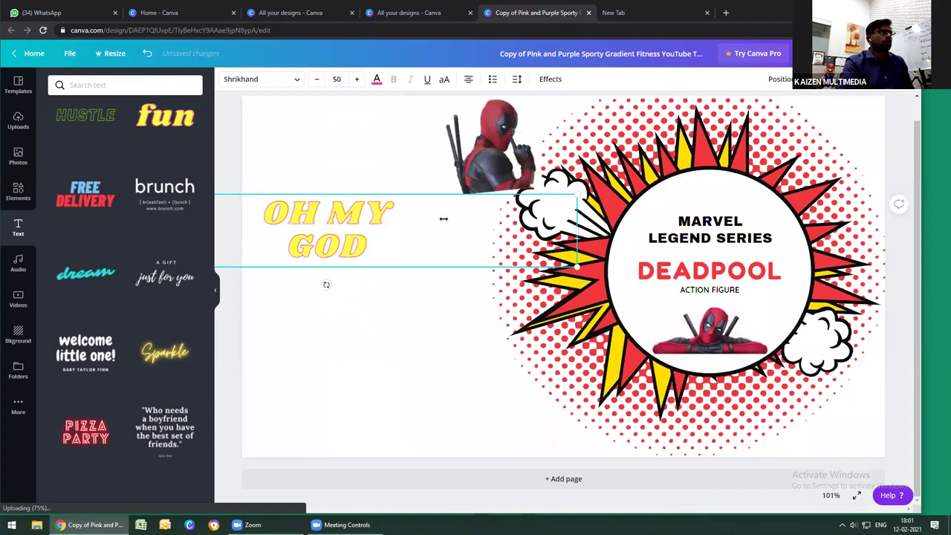
Narrow the "OH MY GOD" text box so each word falls on its own line, and enlarge the text to size 83.4
{"action": "left_click_drag", "start_coordinate": [380, 212], "coordinate": [336, 237]}
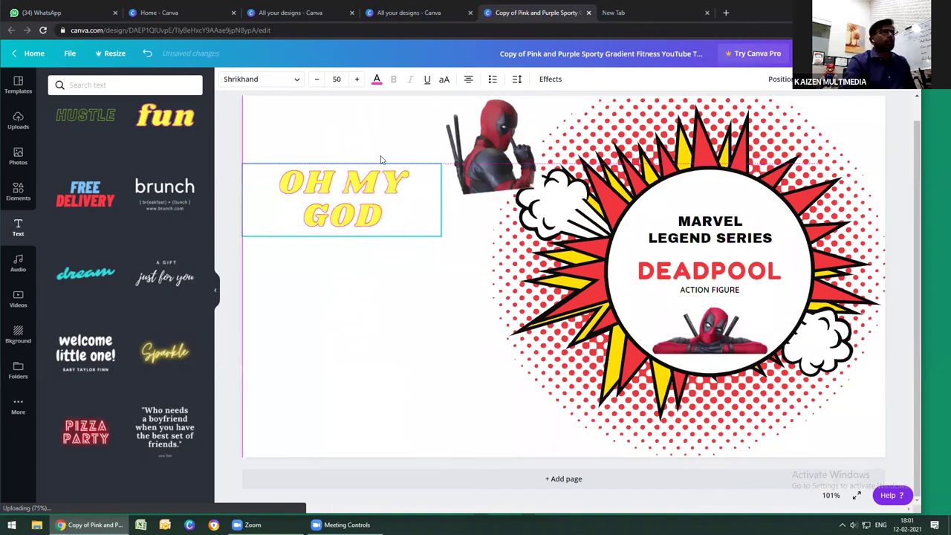
{"action": "left_click", "coordinate": [468, 79]}
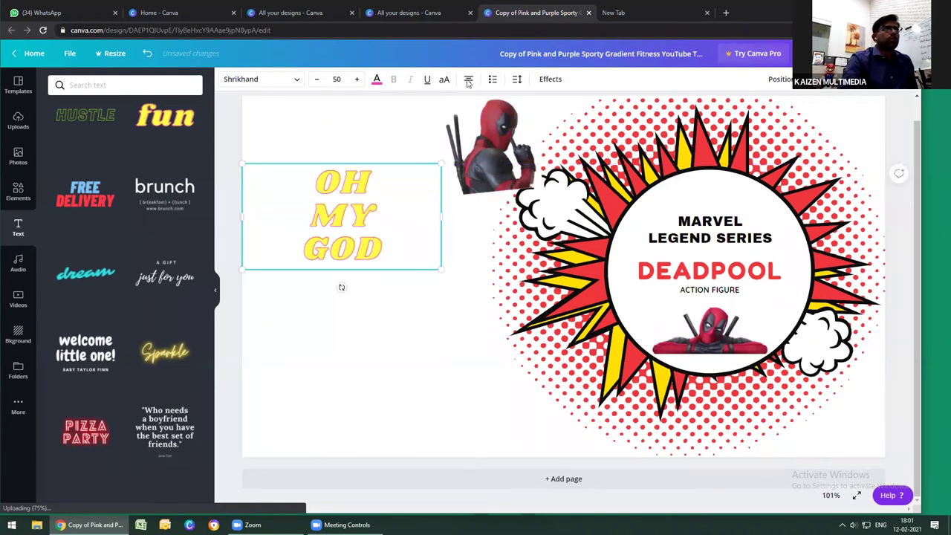
{"action": "left_click", "coordinate": [469, 80]}
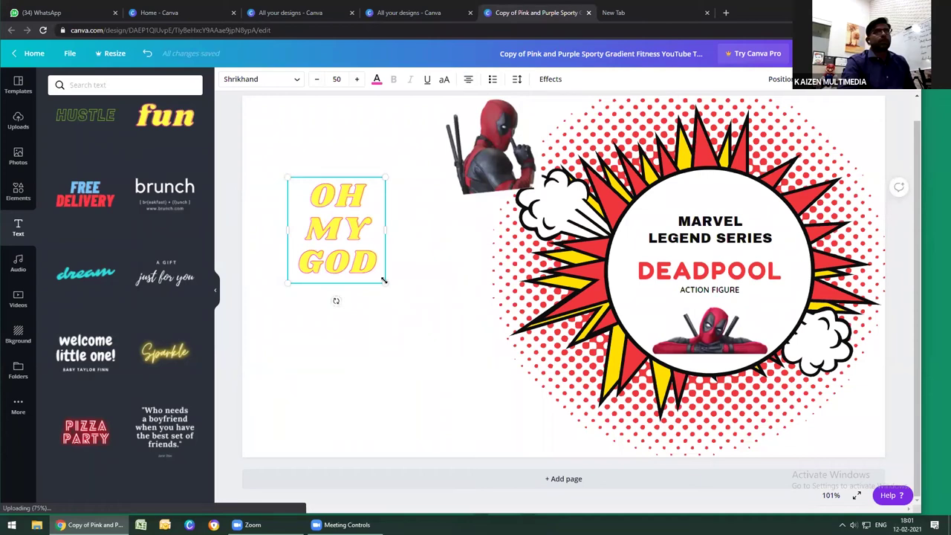
{"action": "left_click_drag", "start_coordinate": [384, 280], "coordinate": [450, 353]}
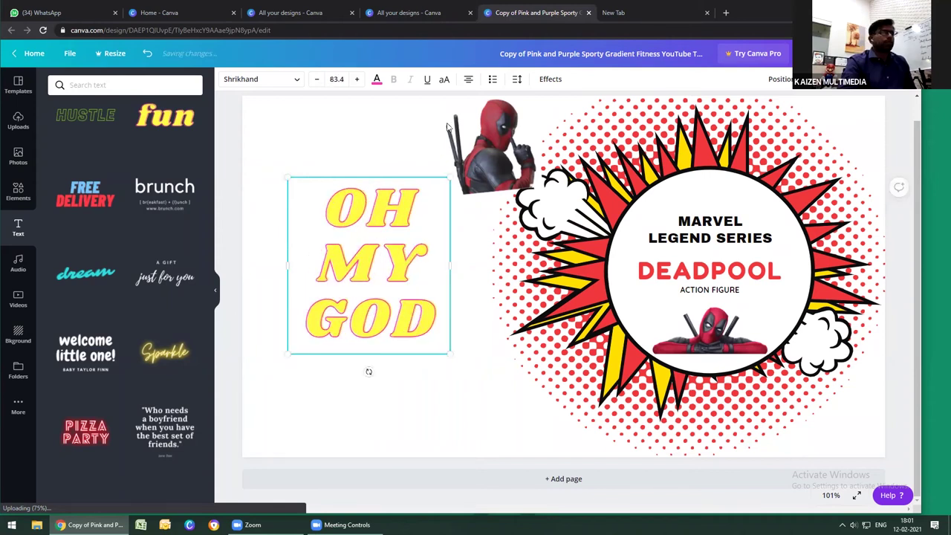
Cycle the "OH MY GOD" text through the left, right and centre alignments, ending with left alignment
{"action": "left_click", "coordinate": [468, 80]}
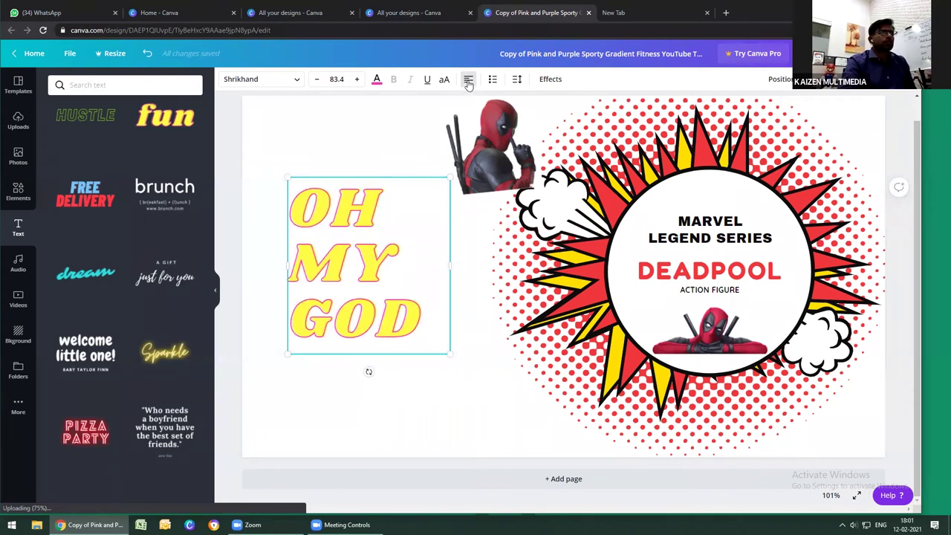
{"action": "left_click", "coordinate": [468, 80]}
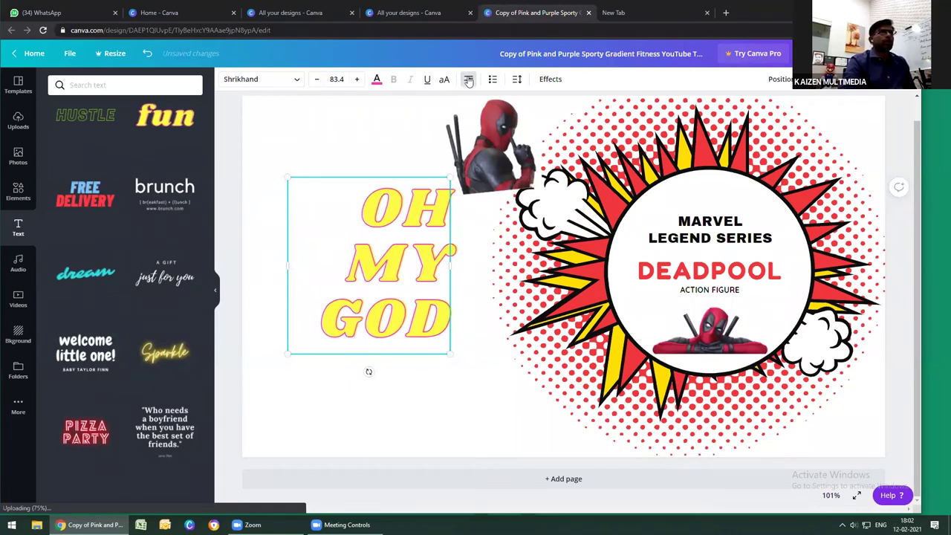
{"action": "left_click", "coordinate": [468, 80]}
{"action": "left_click", "coordinate": [468, 80]}
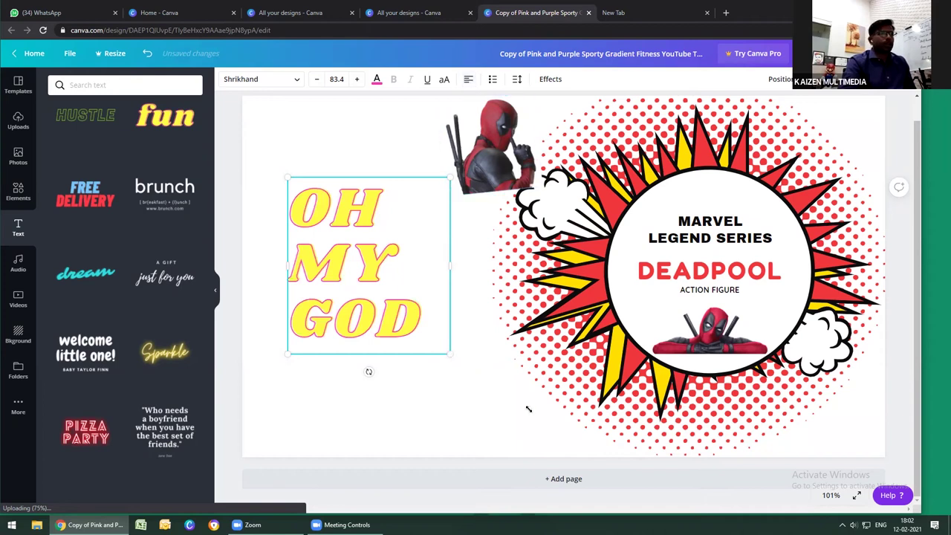
Enlarge the "OH MY GOD" text to font size 93 and append "!!!" after "GOD"
{"action": "left_click_drag", "start_coordinate": [528, 408], "coordinate": [448, 335]}
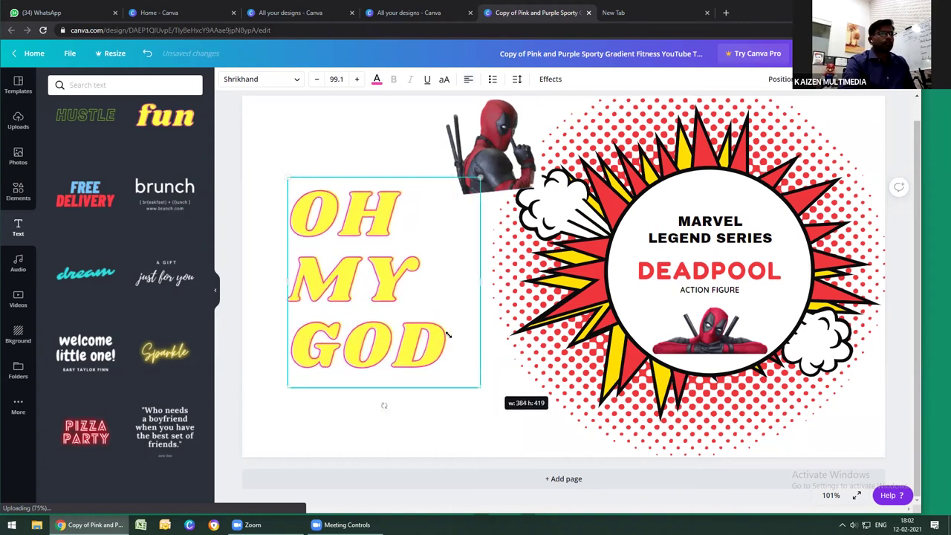
{"action": "left_click", "coordinate": [448, 335]}
{"action": "type", "text": "!!!"}
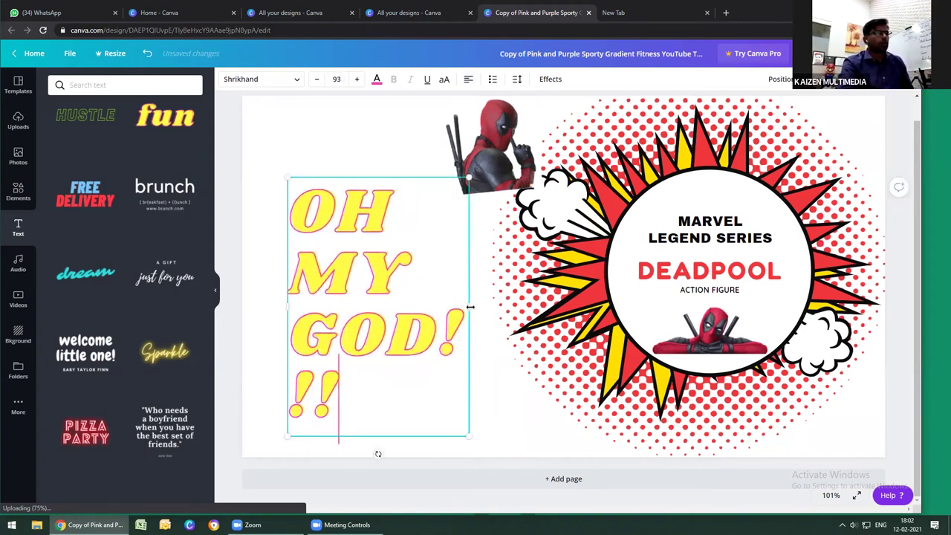
Widen the "OH MY GOD!!!" text box so "GOD!!!" fits on one line, and shift it toward the page's left edge
{"action": "left_click_drag", "start_coordinate": [469, 304], "coordinate": [571, 305]}
{"action": "right_click", "coordinate": [355, 165]}
{"action": "left_click", "coordinate": [351, 252]}
{"action": "left_click_drag", "start_coordinate": [324, 248], "coordinate": [308, 247]}
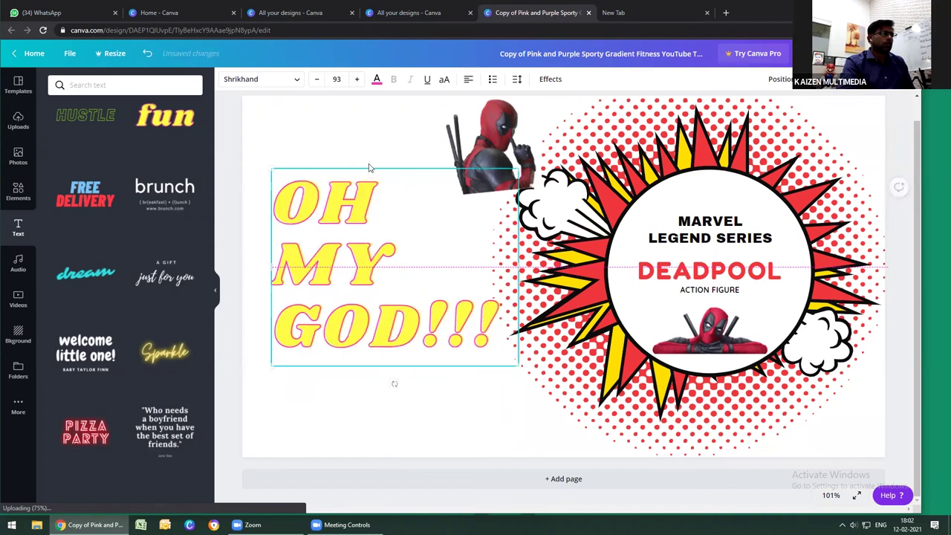
{"action": "left_click_drag", "start_coordinate": [370, 168], "coordinate": [367, 164]}
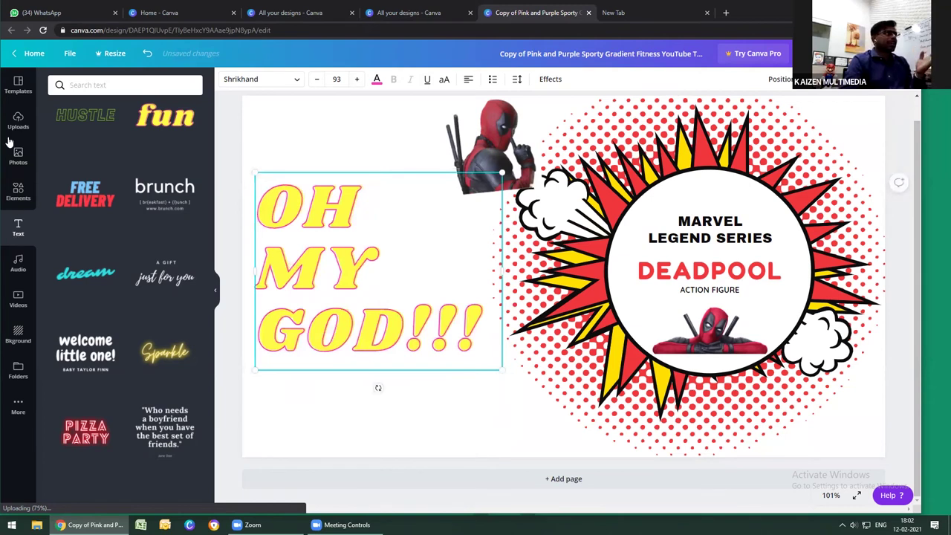
Delete the "OH MY GOD!!!" text from the page
{"action": "key", "text": "Menu"}
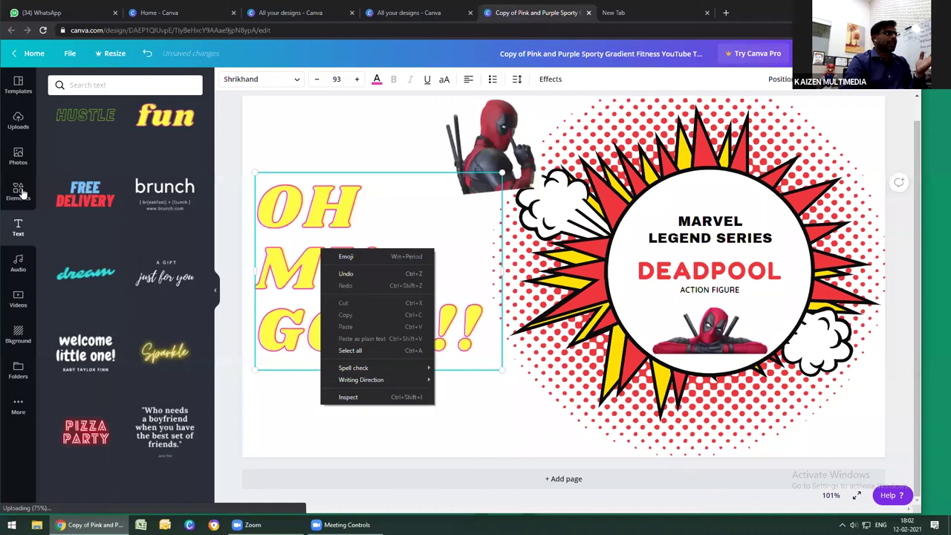
{"action": "key", "text": "Escape"}
{"action": "key", "text": "Delete"}
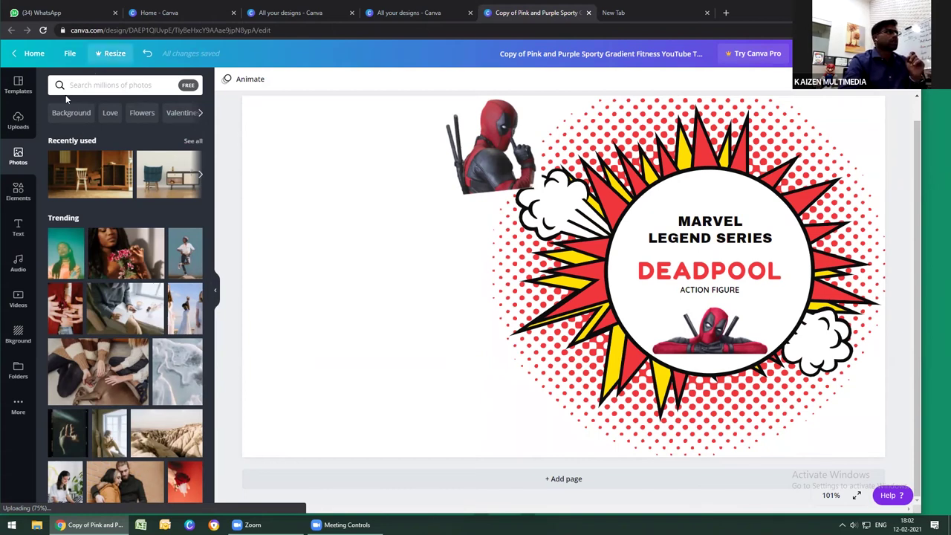
Find the photo of the man with his hand on his chin among the uploaded images and add it to the page
{"action": "left_click", "coordinate": [17, 124]}
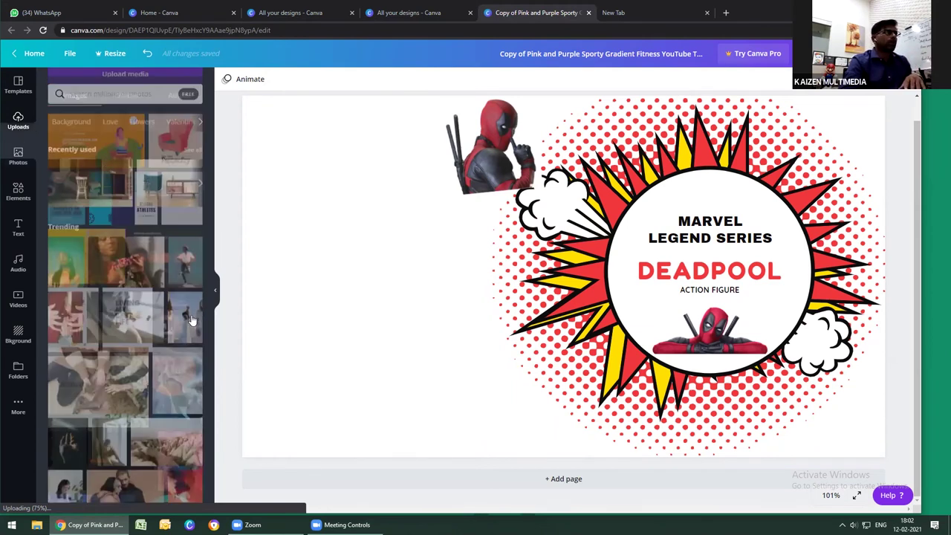
{"action": "scroll", "coordinate": [192, 320], "scroll_direction": "down", "scroll_amount": 10}
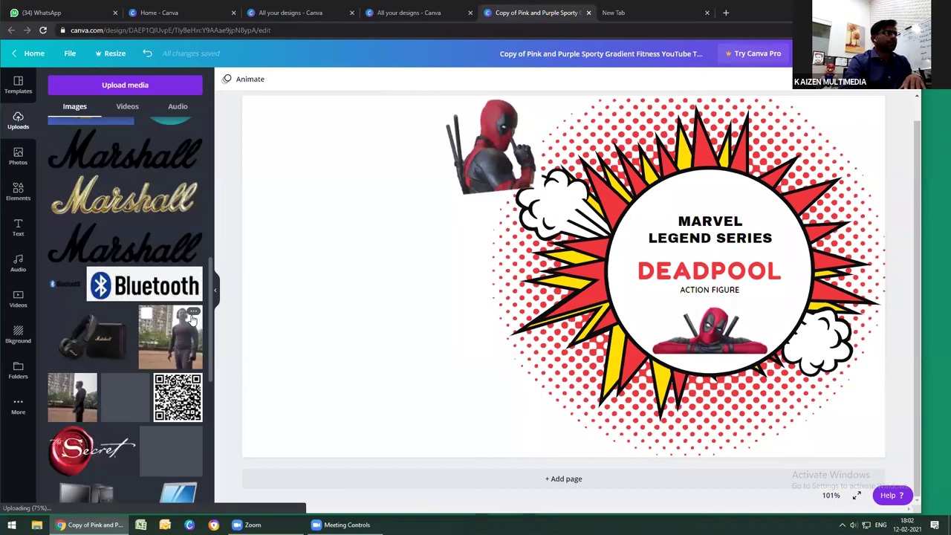
{"action": "scroll", "coordinate": [192, 320], "scroll_direction": "down", "scroll_amount": 3}
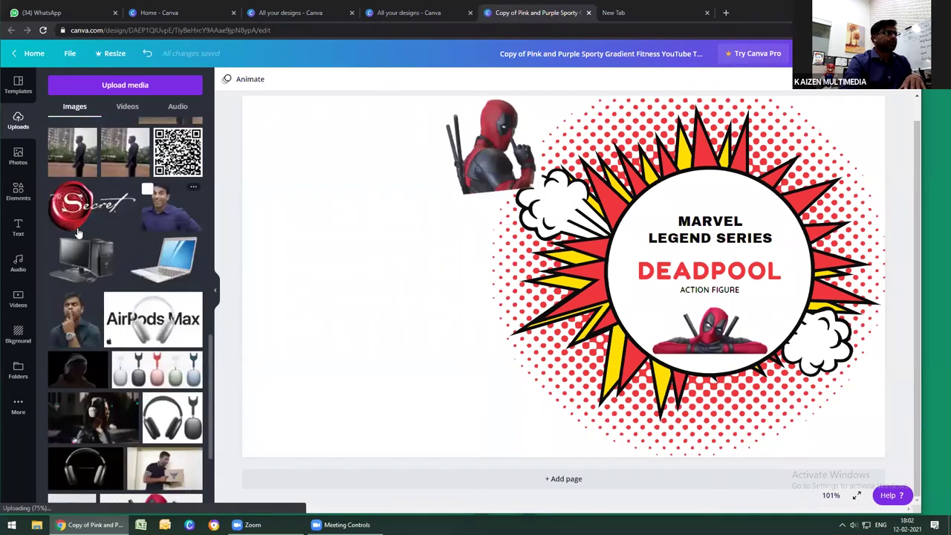
{"action": "scroll", "coordinate": [78, 234], "scroll_direction": "down", "scroll_amount": 2}
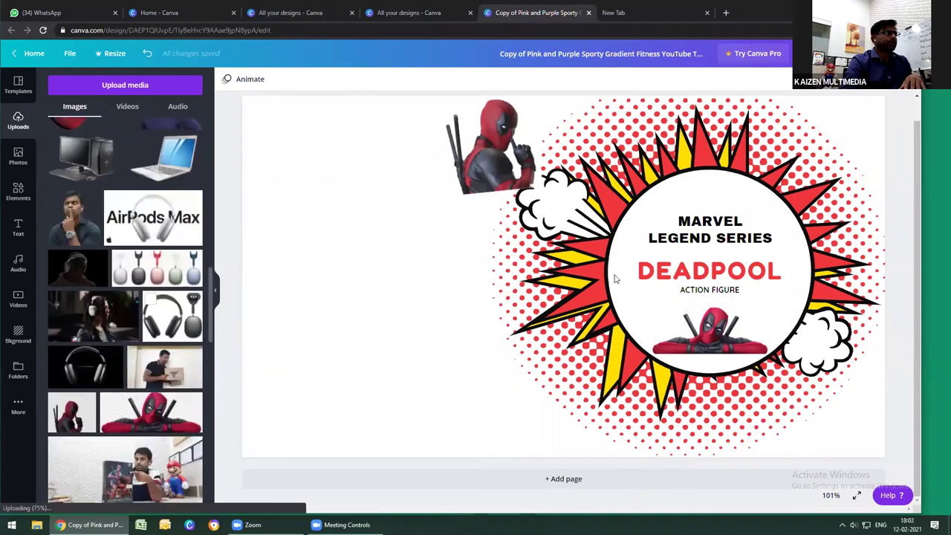
{"action": "left_click", "coordinate": [593, 244]}
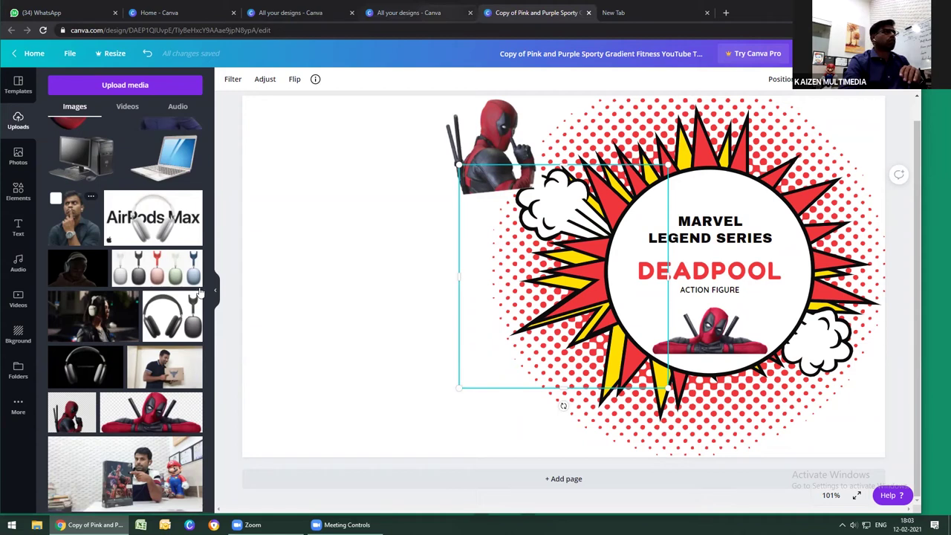
Close the thumbnail design and the extra designs-list page beside it
{"action": "key", "text": "ctrl+shift+Tab"}
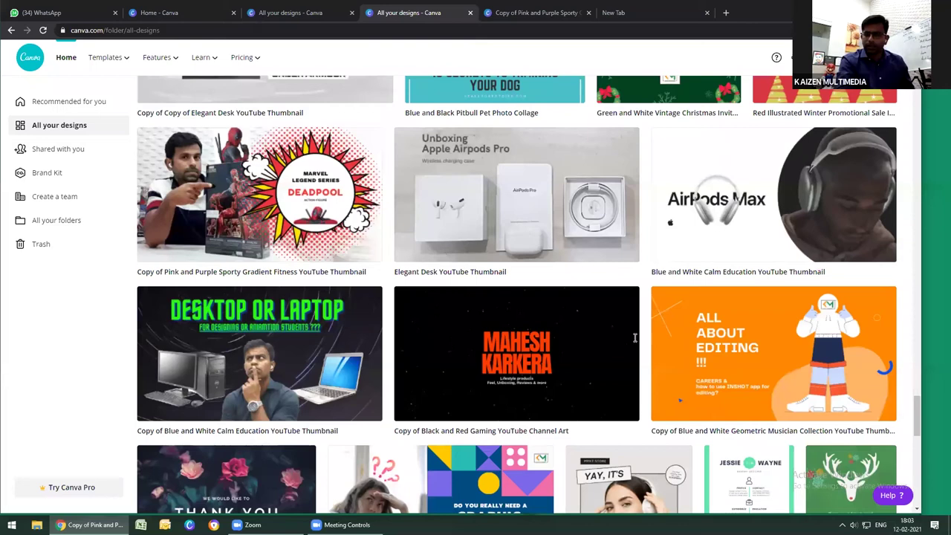
{"action": "key", "text": "ctrl+w"}
{"action": "key", "text": "ctrl+w"}
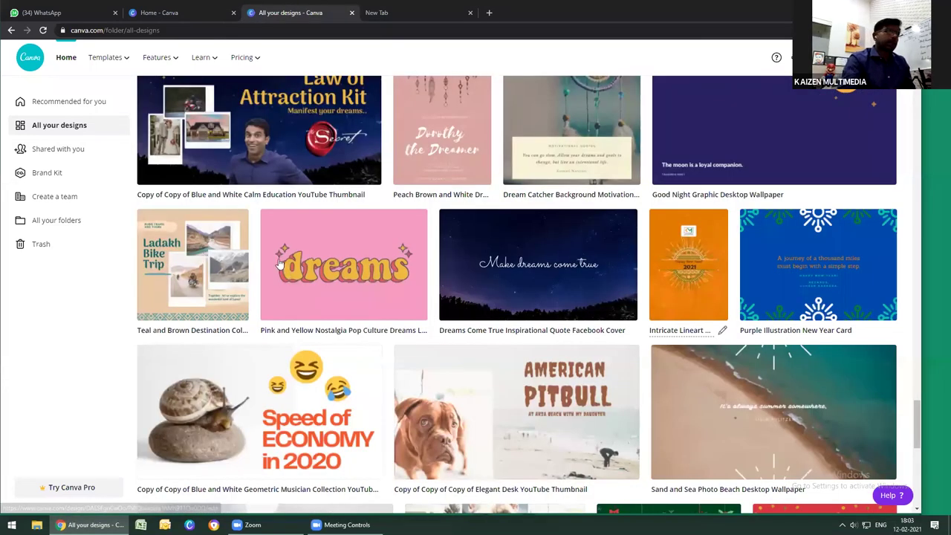
Browse the Instagram Story templates and open the orange and yellow "Cheesy Thursday Treats" template's details page
{"action": "mouse_move", "coordinate": [281, 245]}
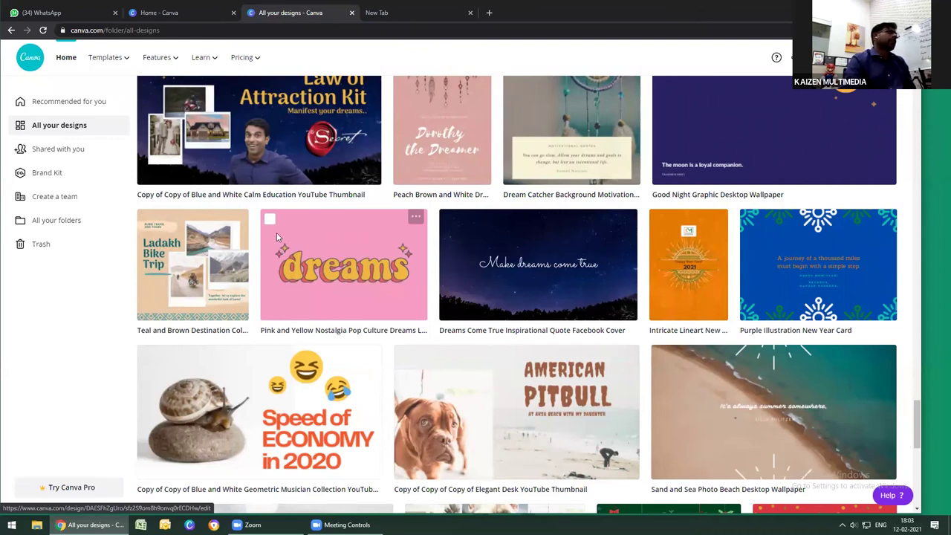
{"action": "scroll", "coordinate": [123, 60], "scroll_direction": "up", "scroll_amount": 10}
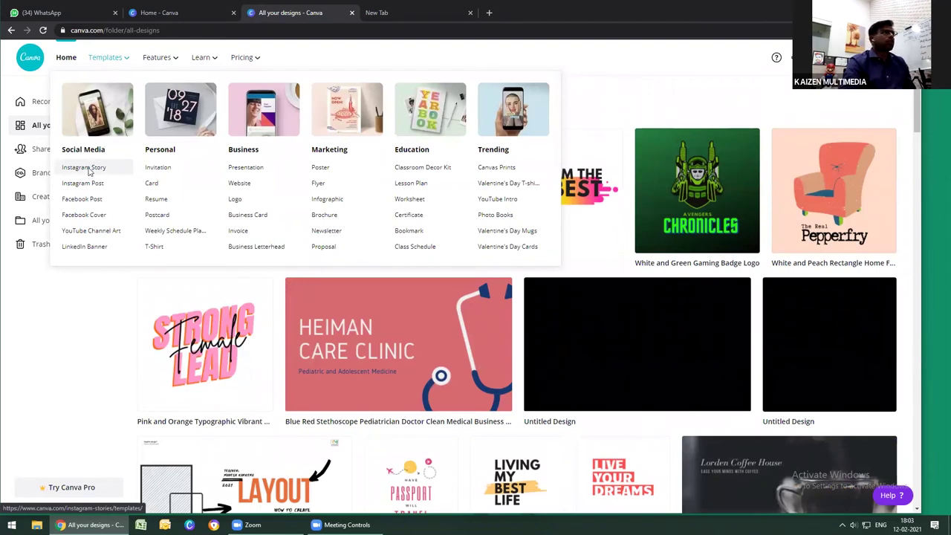
{"action": "left_click", "coordinate": [87, 170]}
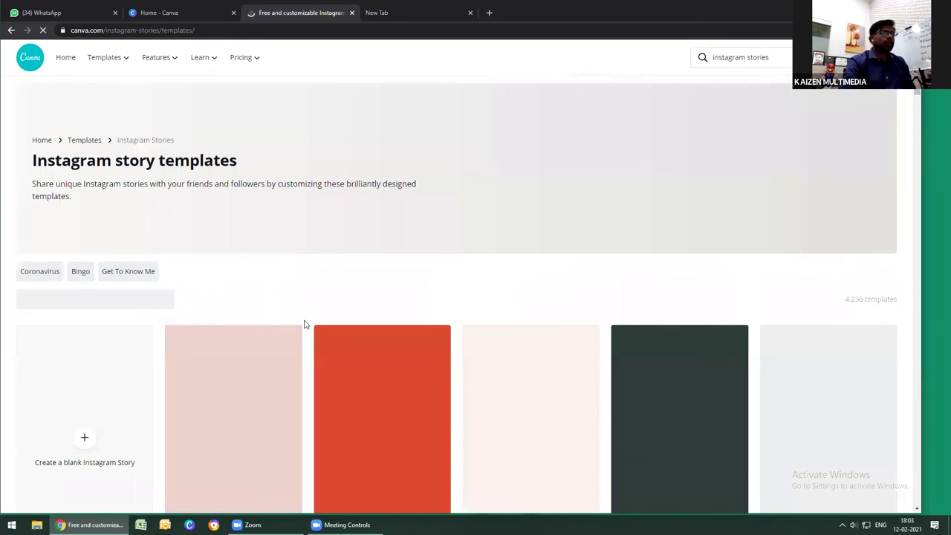
{"action": "scroll", "coordinate": [306, 321], "scroll_direction": "down", "scroll_amount": 2}
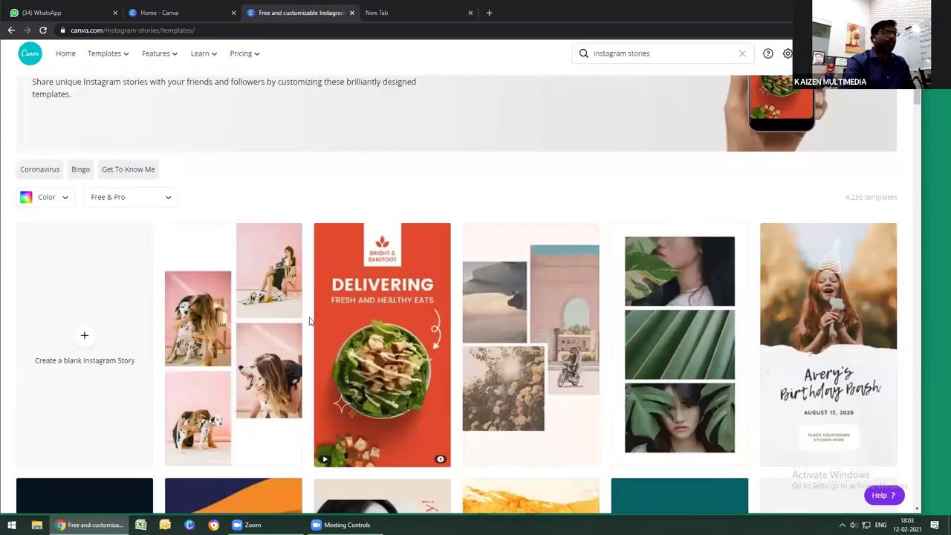
{"action": "scroll", "coordinate": [383, 276], "scroll_direction": "down", "scroll_amount": 1}
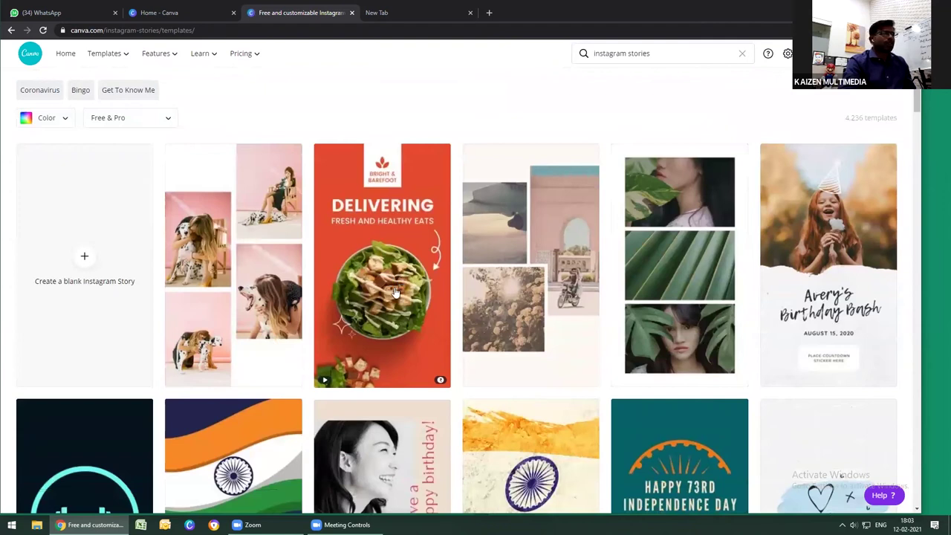
{"action": "scroll", "coordinate": [396, 292], "scroll_direction": "down", "scroll_amount": 2}
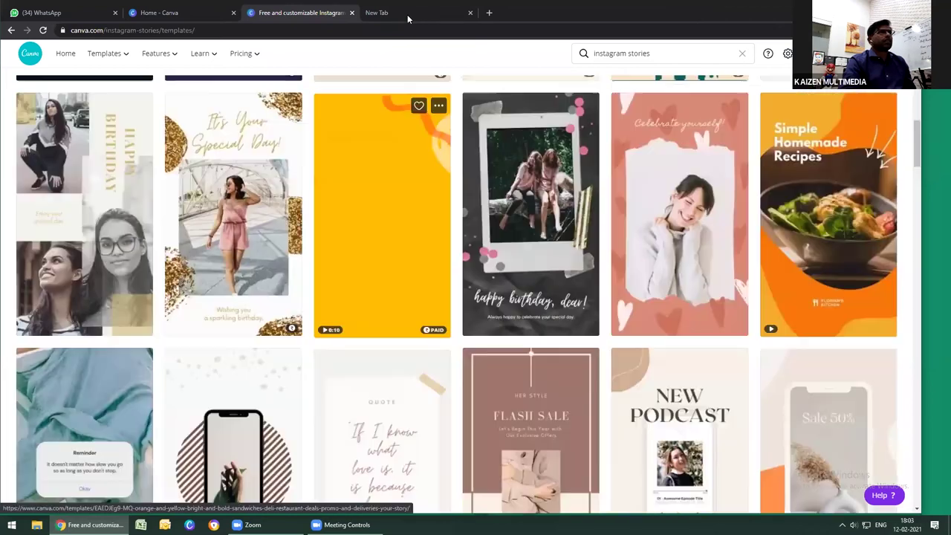
{"action": "left_click", "coordinate": [384, 208]}
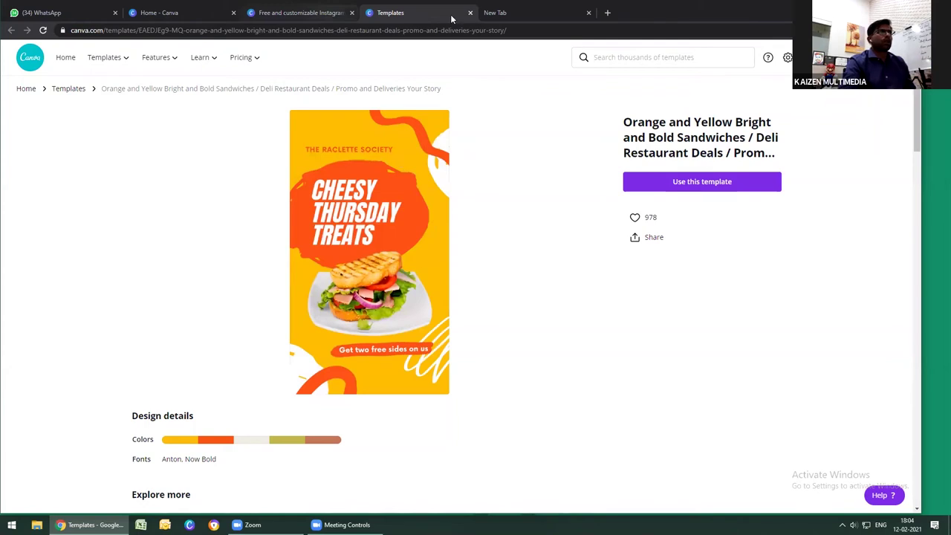
Return to the Instagram Story templates and open the gold "Happy Birthday" photo-grid template for editing
{"action": "left_click", "coordinate": [343, 14]}
{"action": "left_click", "coordinate": [411, 12]}
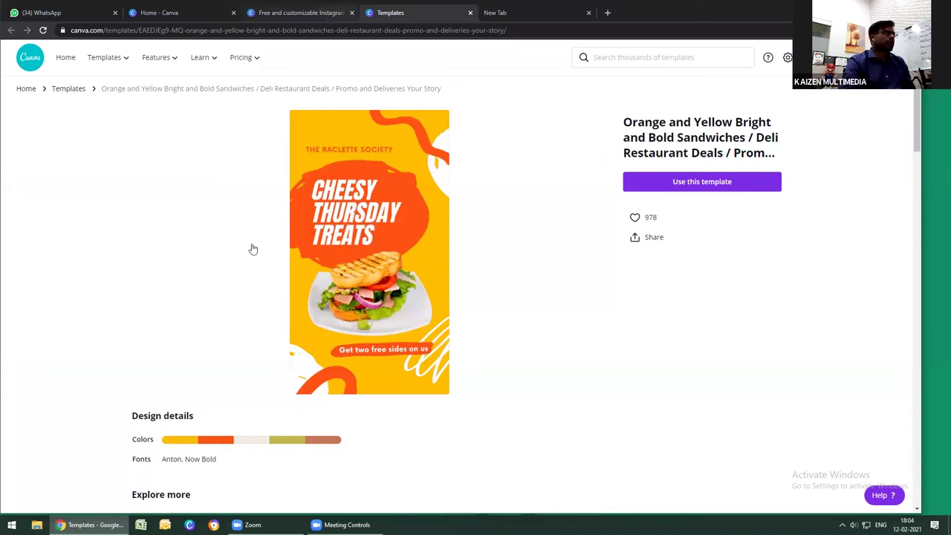
{"action": "key", "text": "ctrl+shift+Tab"}
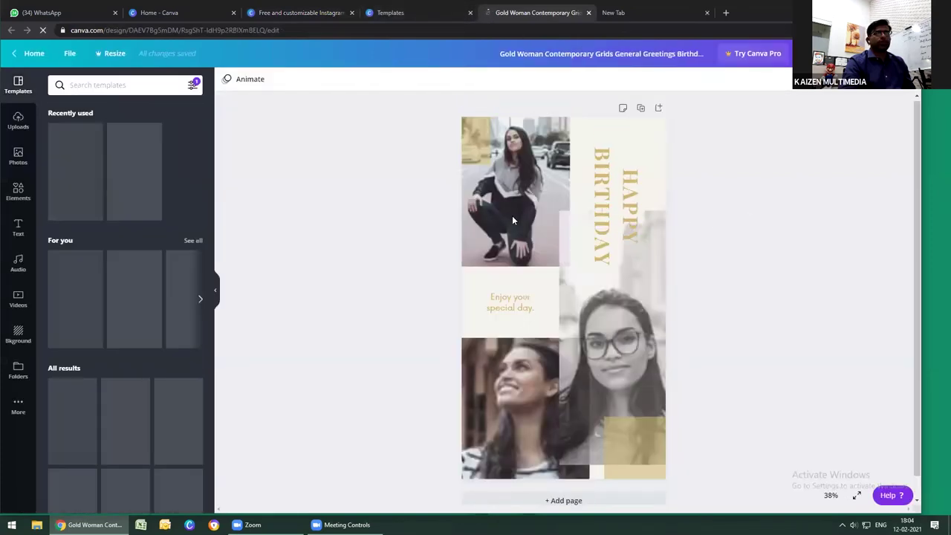
Add the uploaded photo of the man in front of the pink flower wall to the story
{"action": "double_click", "coordinate": [521, 223]}
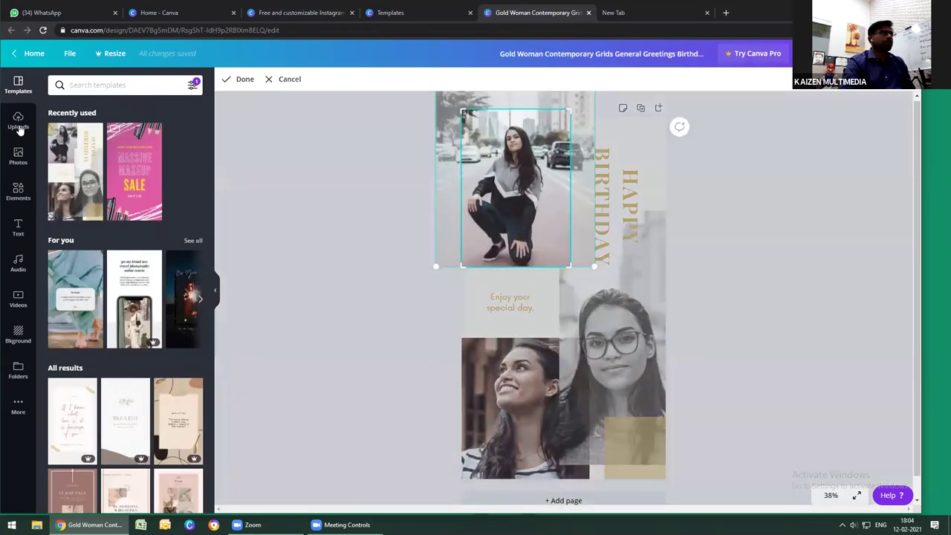
{"action": "left_click", "coordinate": [19, 121]}
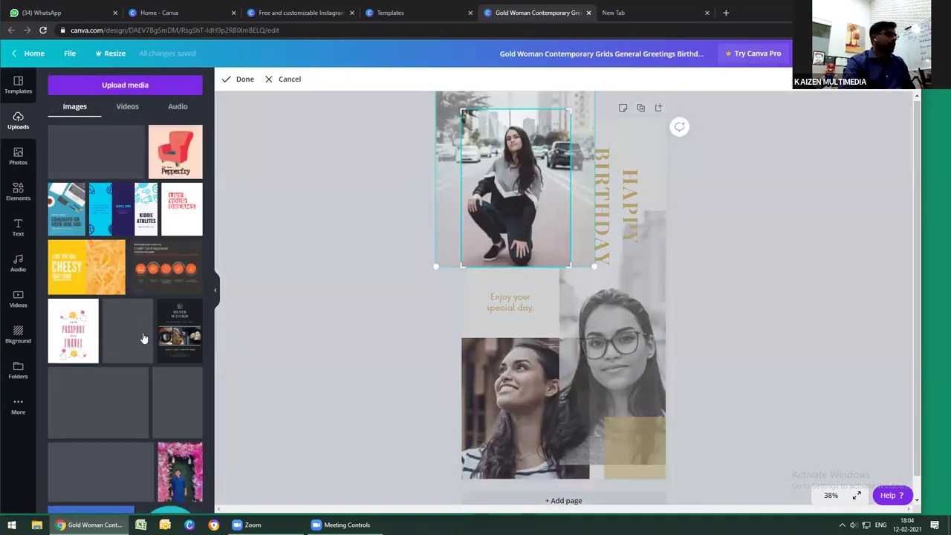
{"action": "scroll", "coordinate": [144, 338], "scroll_direction": "down", "scroll_amount": 3}
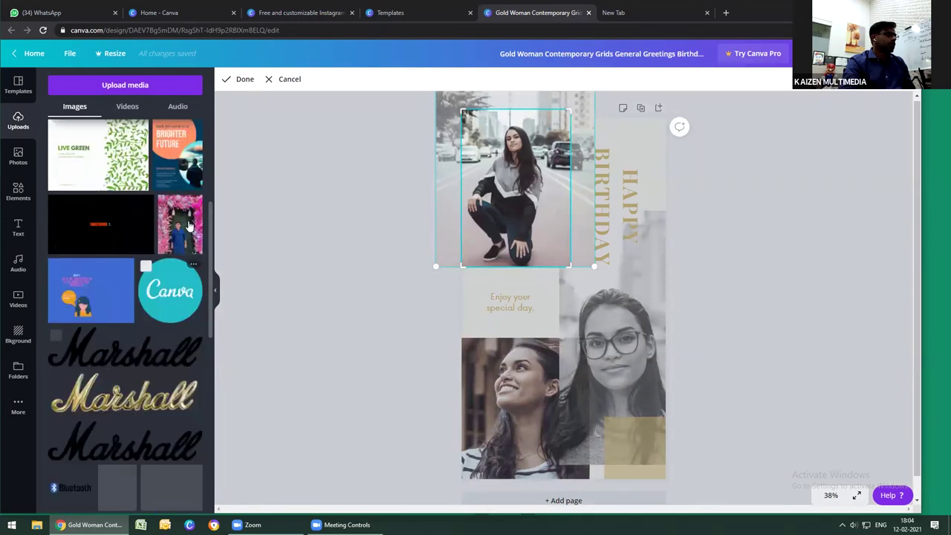
{"action": "scroll", "coordinate": [190, 225], "scroll_direction": "down", "scroll_amount": 3}
{"action": "scroll", "coordinate": [178, 230], "scroll_direction": "up", "scroll_amount": 3}
{"action": "left_click", "coordinate": [193, 201]}
{"action": "left_click", "coordinate": [166, 223]}
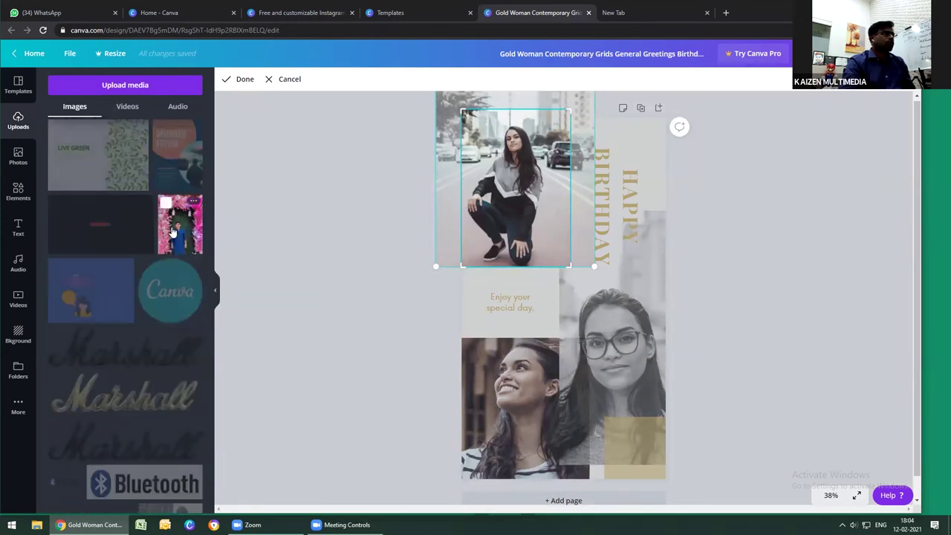
Place the flower-wall photo over the story's upper-left picture
{"action": "left_click", "coordinate": [583, 303]}
{"action": "left_click_drag", "start_coordinate": [550, 208], "coordinate": [526, 172]}
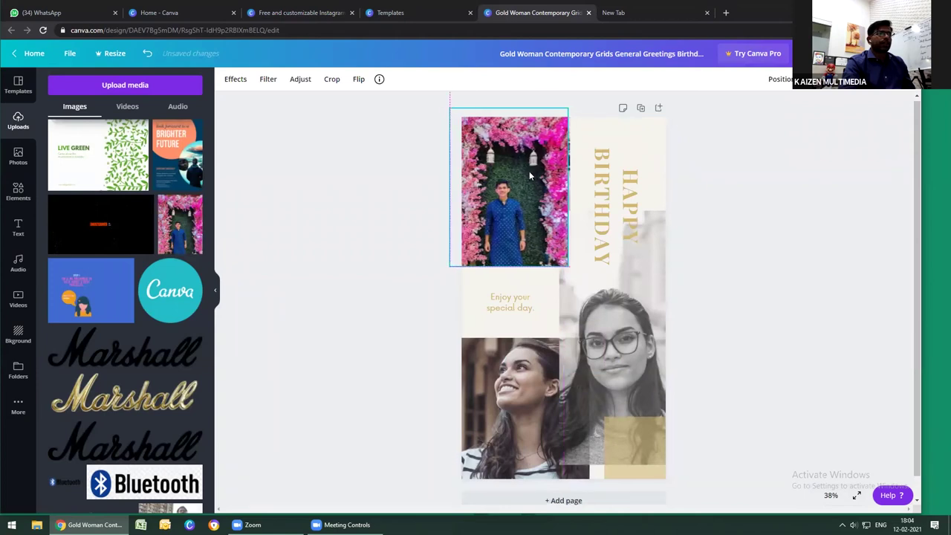
{"action": "right_click", "coordinate": [530, 172]}
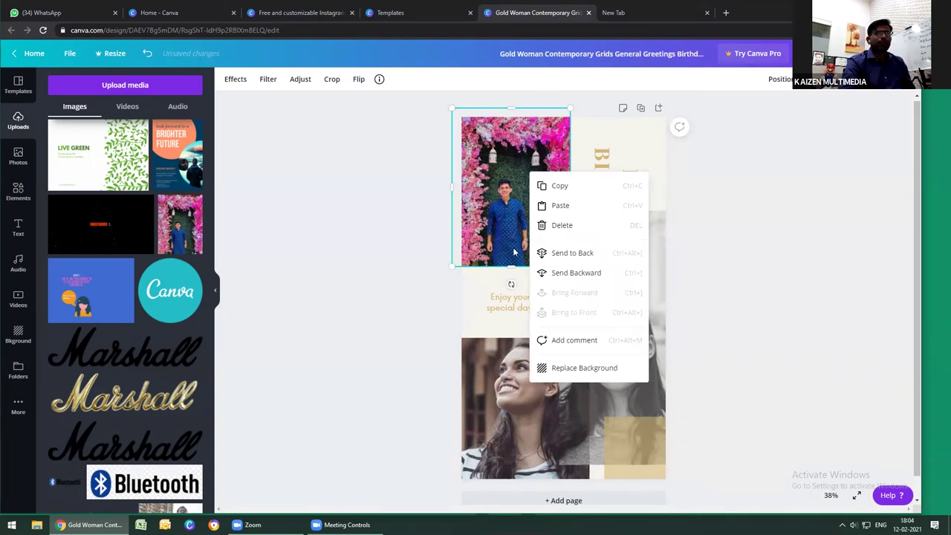
{"action": "left_click", "coordinate": [651, 223]}
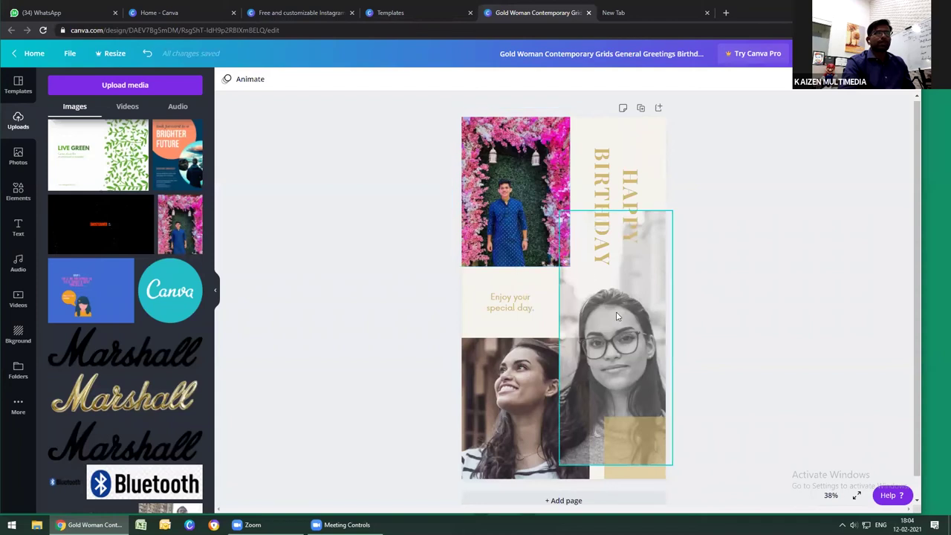
Try to send the flower-wall photo one layer backward and paste a copy of it
{"action": "scroll", "coordinate": [677, 272], "scroll_direction": "down", "scroll_amount": 1}
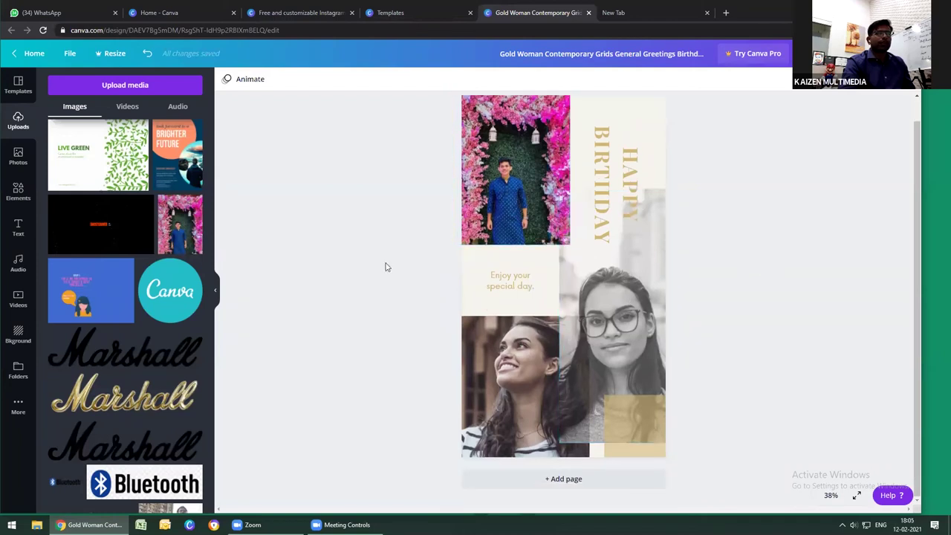
{"action": "right_click", "coordinate": [521, 190]}
{"action": "left_click", "coordinate": [386, 190]}
{"action": "right_click", "coordinate": [515, 168]}
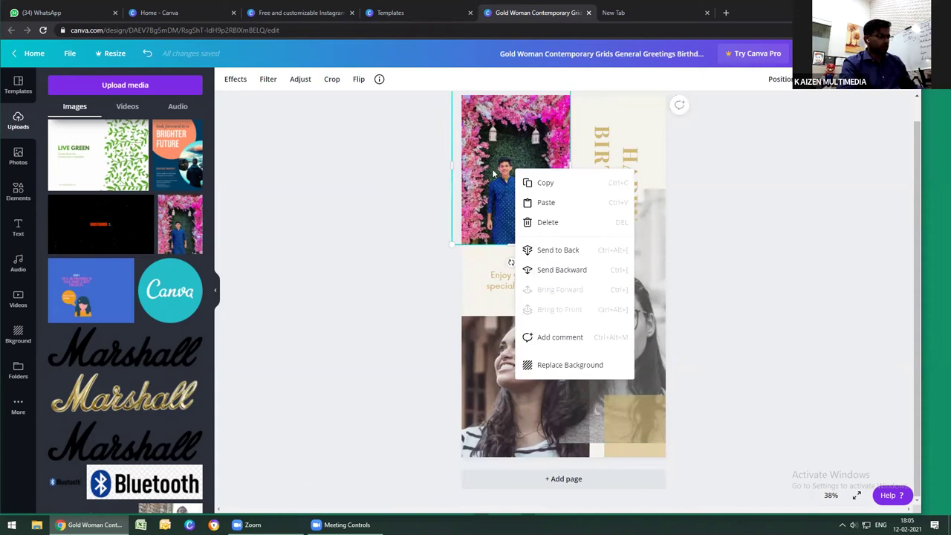
{"action": "left_click", "coordinate": [543, 274]}
{"action": "key", "text": "ctrl+v"}
{"action": "left_click_drag", "start_coordinate": [533, 200], "coordinate": [502, 179]}
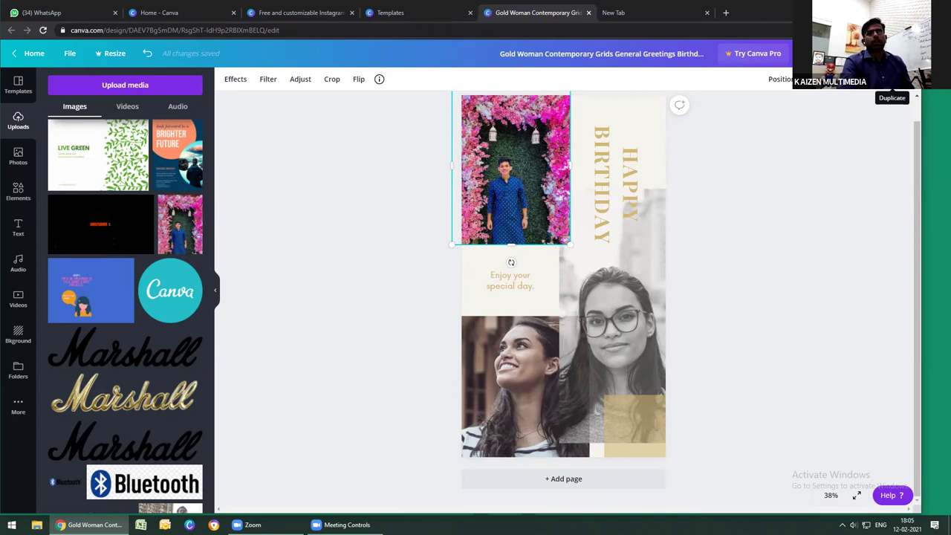
Duplicate the flower-wall photo, move the copy over the grey portrait and enlarge it past the page's right edge
{"action": "left_click", "coordinate": [892, 79]}
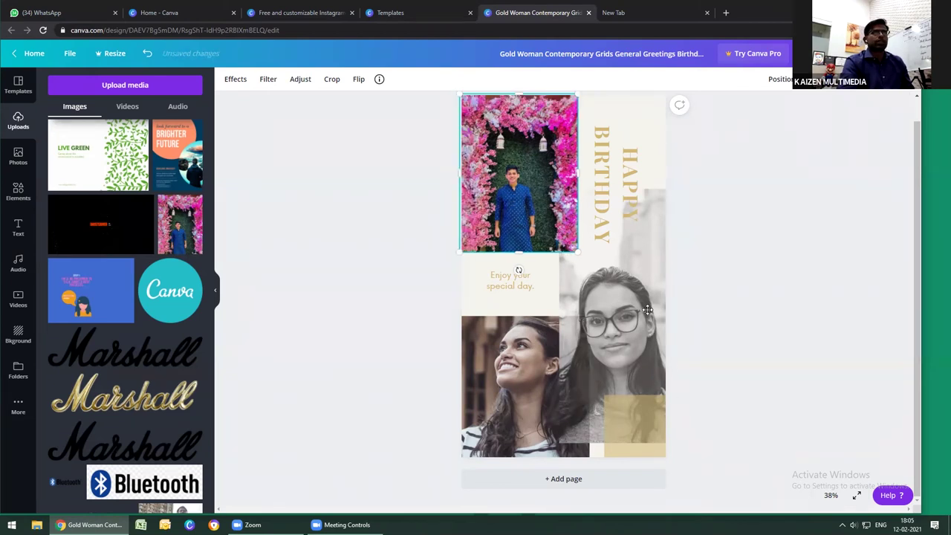
{"action": "left_click_drag", "start_coordinate": [636, 281], "coordinate": [633, 274]}
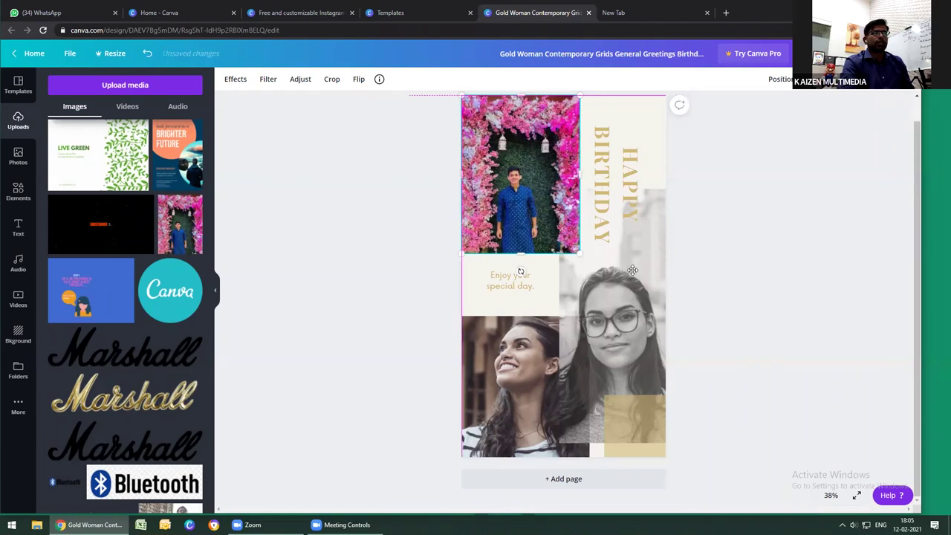
{"action": "left_click_drag", "start_coordinate": [687, 341], "coordinate": [741, 425]}
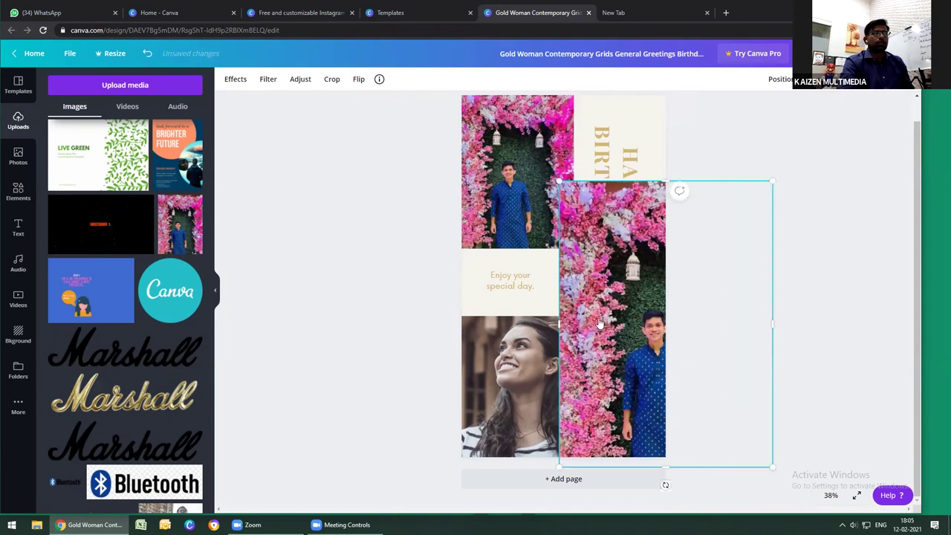
Crop the enlarged flower-wall copy around the man, then move and resize it to cover the grey portrait
{"action": "left_click_drag", "start_coordinate": [558, 312], "coordinate": [612, 313]}
{"action": "left_click_drag", "start_coordinate": [697, 317], "coordinate": [691, 318]}
{"action": "left_click_drag", "start_coordinate": [652, 183], "coordinate": [653, 251]}
{"action": "left_click_drag", "start_coordinate": [646, 357], "coordinate": [596, 295]}
{"action": "left_click_drag", "start_coordinate": [638, 394], "coordinate": [680, 461]}
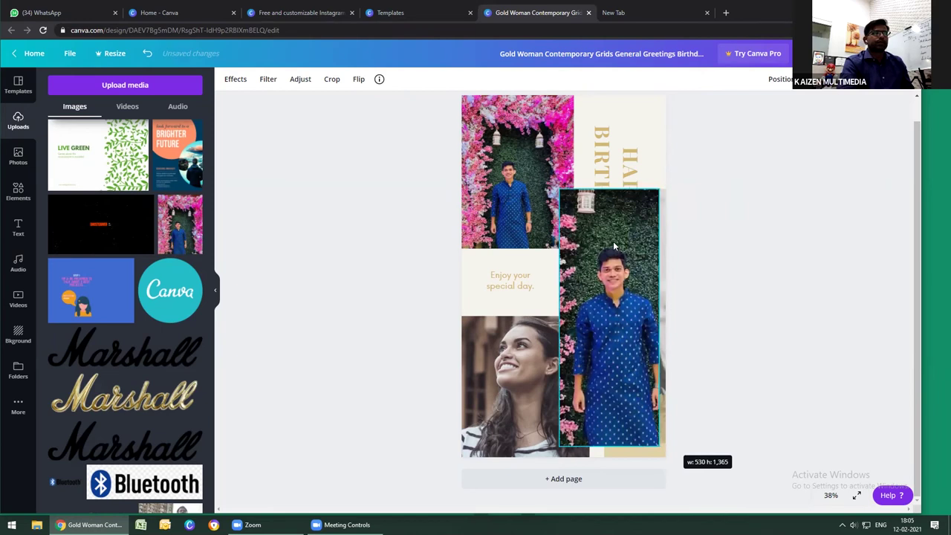
Send the tall flower-wall photo backward until it sits behind the HAPPY BIRTHDAY text
{"action": "right_click", "coordinate": [659, 347]}
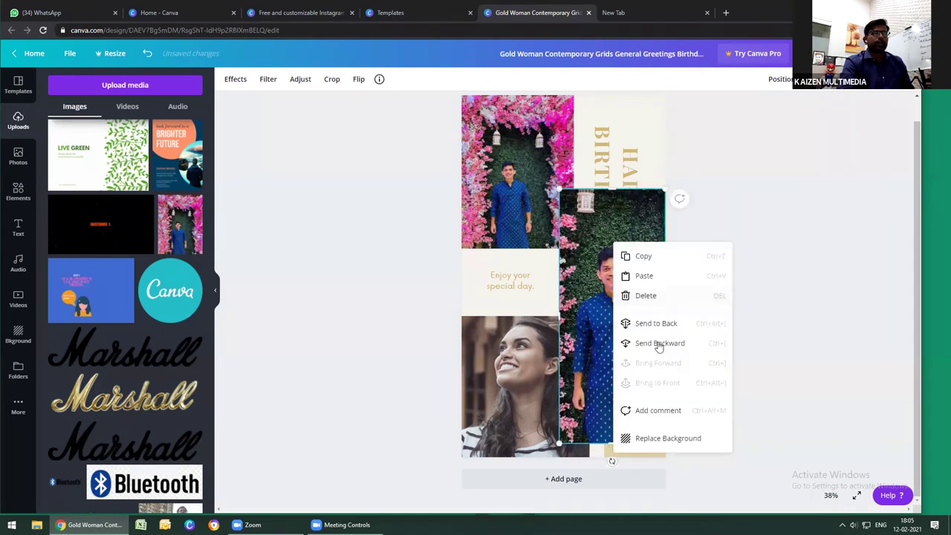
{"action": "left_click", "coordinate": [659, 345]}
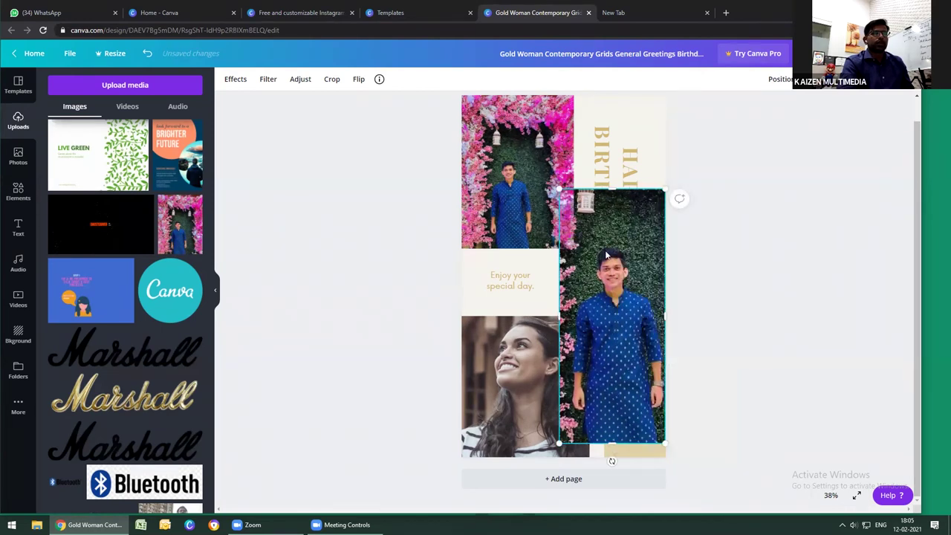
{"action": "right_click", "coordinate": [648, 339]}
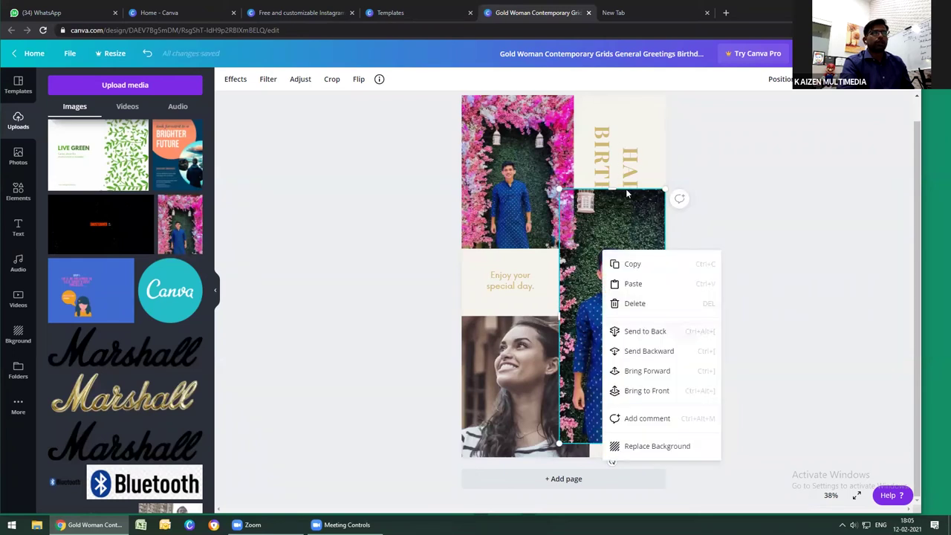
{"action": "key", "text": "ctrl+bracketleft"}
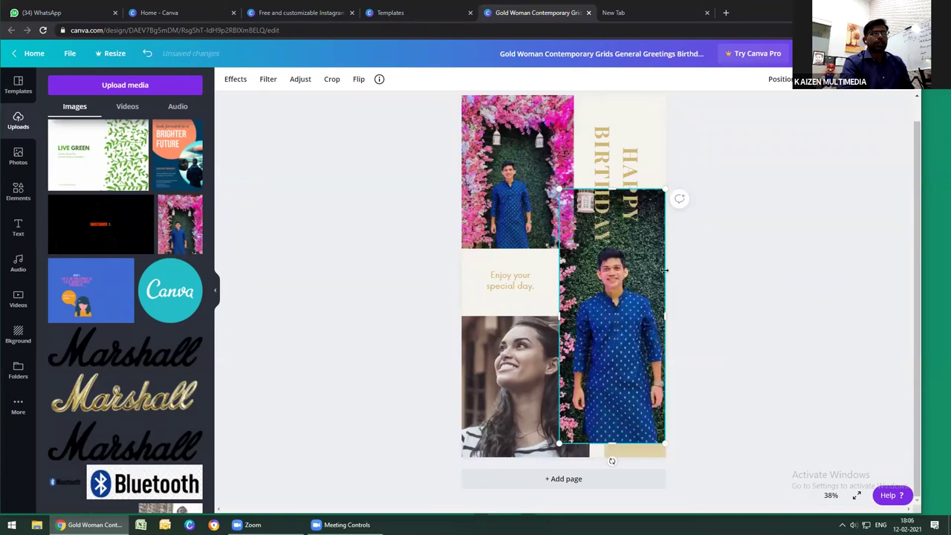
{"action": "left_click", "coordinate": [718, 278]}
Duplicate the story's upper-left flower-wall photo and move the copy over the woman's portrait in the lower-left corner
{"action": "left_click", "coordinate": [480, 372]}
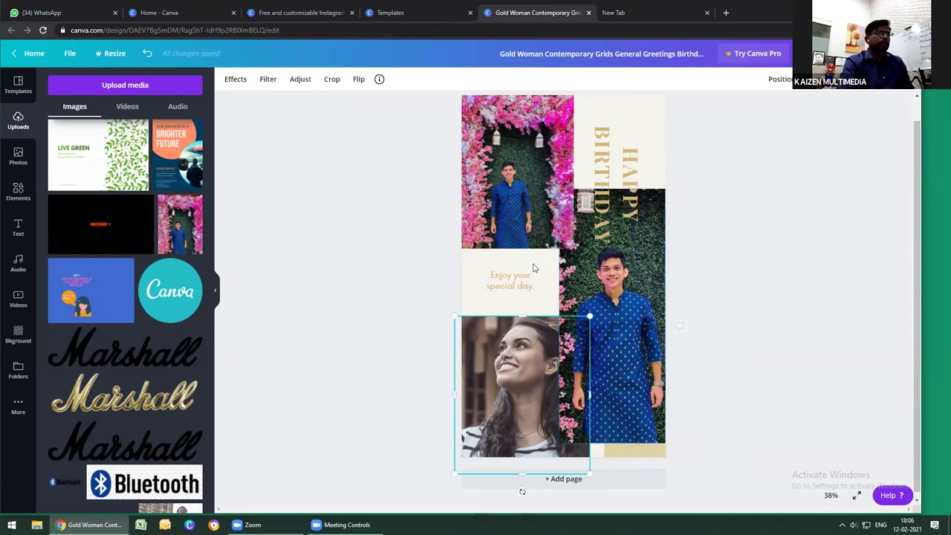
{"action": "left_click", "coordinate": [513, 214]}
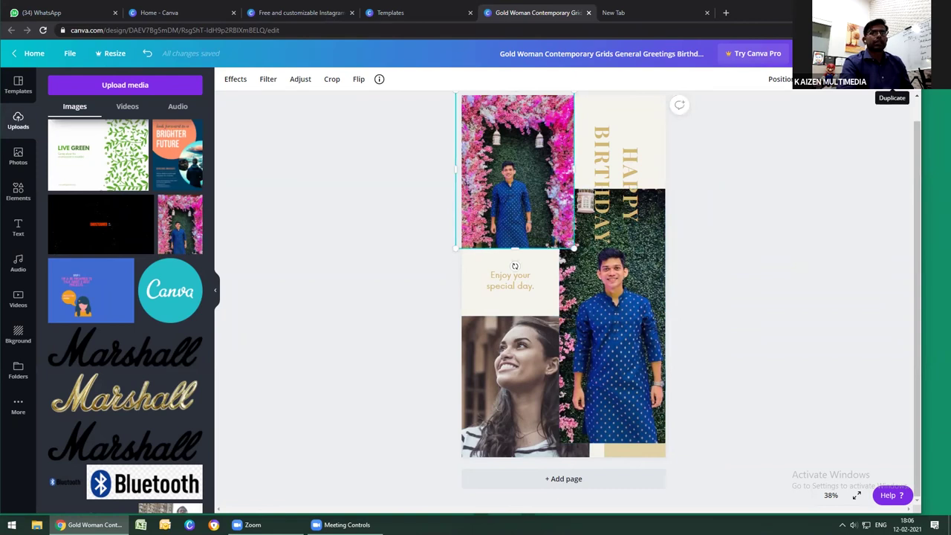
{"action": "left_click_drag", "start_coordinate": [573, 248], "coordinate": [578, 253]}
{"action": "left_click_drag", "start_coordinate": [518, 230], "coordinate": [518, 372]}
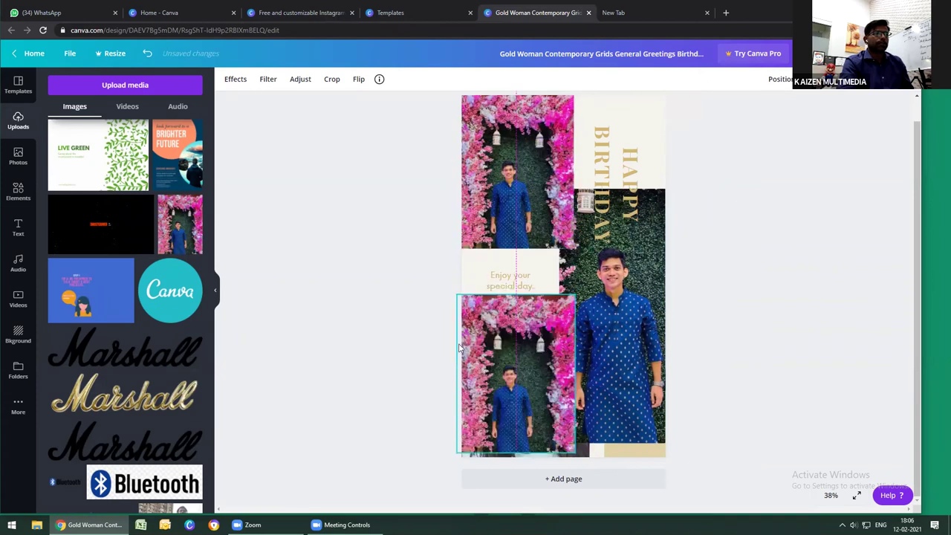
Crop the lower-left copy around the man's upper body, align it with the portrait's corner and enlarge and widen it to cover the portrait
{"action": "right_click", "coordinate": [522, 328]}
{"action": "left_click", "coordinate": [516, 338]}
{"action": "left_click_drag", "start_coordinate": [516, 339], "coordinate": [516, 363]}
{"action": "left_click_drag", "start_coordinate": [456, 406], "coordinate": [556, 390]}
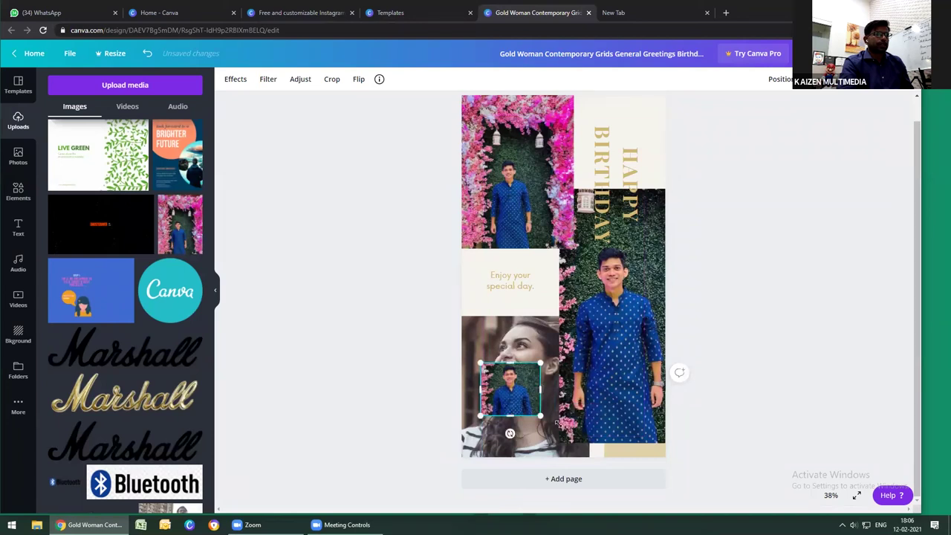
{"action": "left_click_drag", "start_coordinate": [535, 388], "coordinate": [517, 340]}
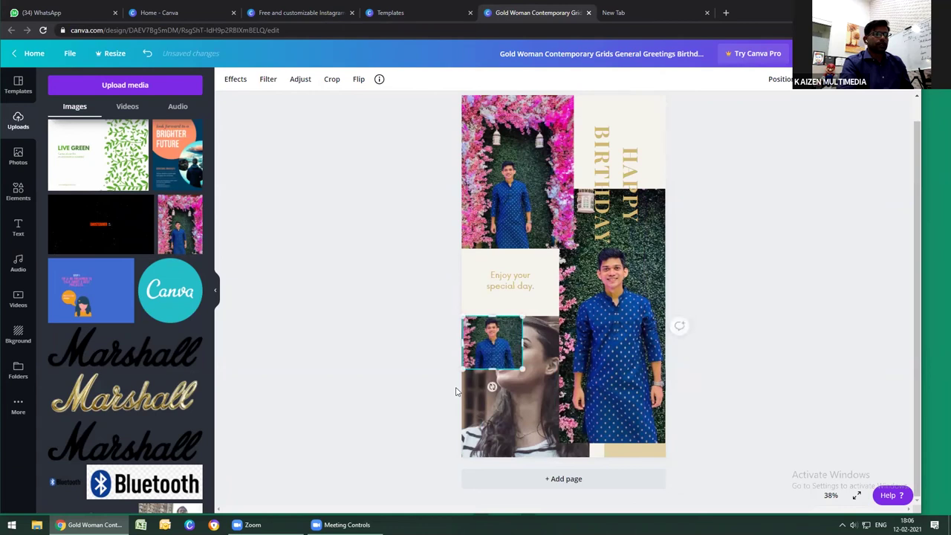
{"action": "left_click_drag", "start_coordinate": [457, 392], "coordinate": [546, 476]}
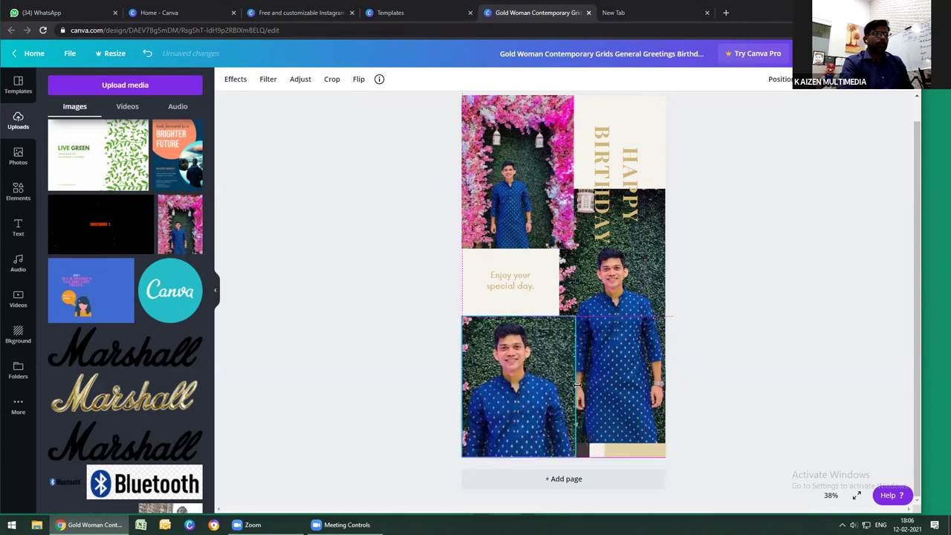
{"action": "left_click", "coordinate": [576, 388]}
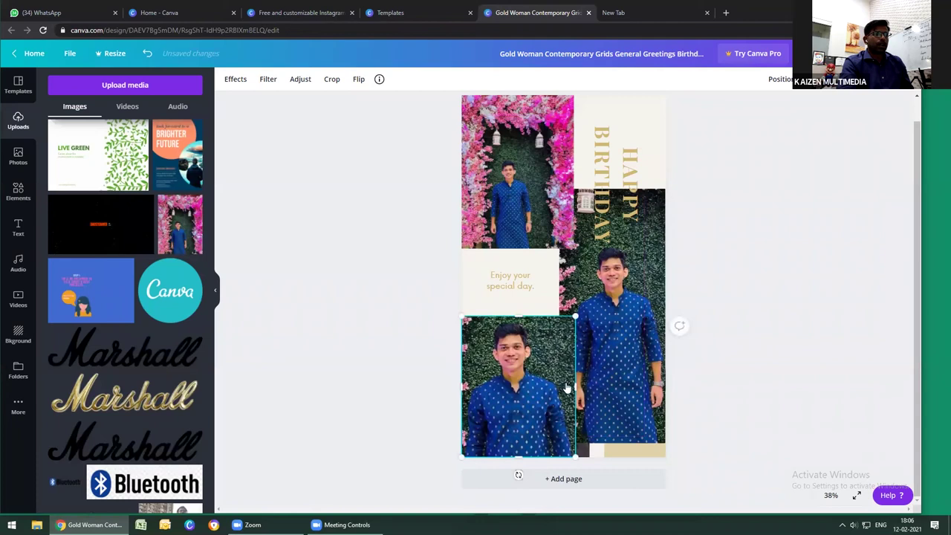
{"action": "left_click_drag", "start_coordinate": [567, 388], "coordinate": [589, 388]}
Send the lower-left photo backward behind the tall photo
{"action": "right_click", "coordinate": [533, 360]}
{"action": "left_click", "coordinate": [567, 402]}
{"action": "key", "text": "ctrl+z"}
{"action": "right_click", "coordinate": [569, 405]}
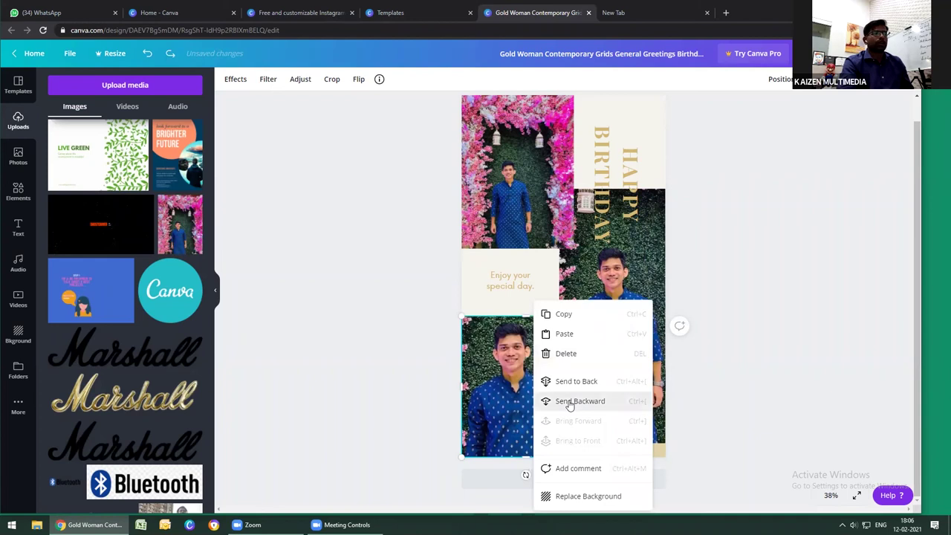
{"action": "key", "text": "ctrl+bracketleft"}
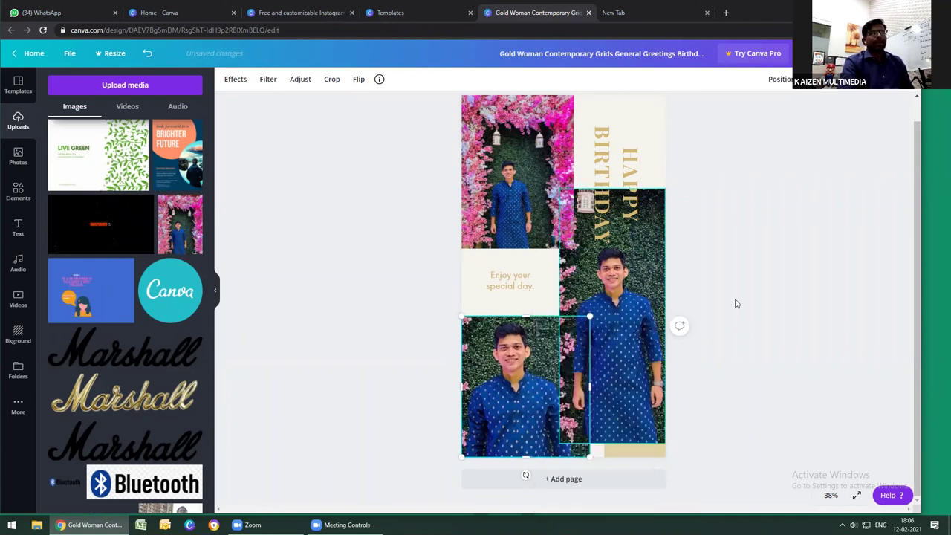
Move the tall photo aside to examine the grey portrait beneath it, and restore its position
{"action": "left_click", "coordinate": [621, 304]}
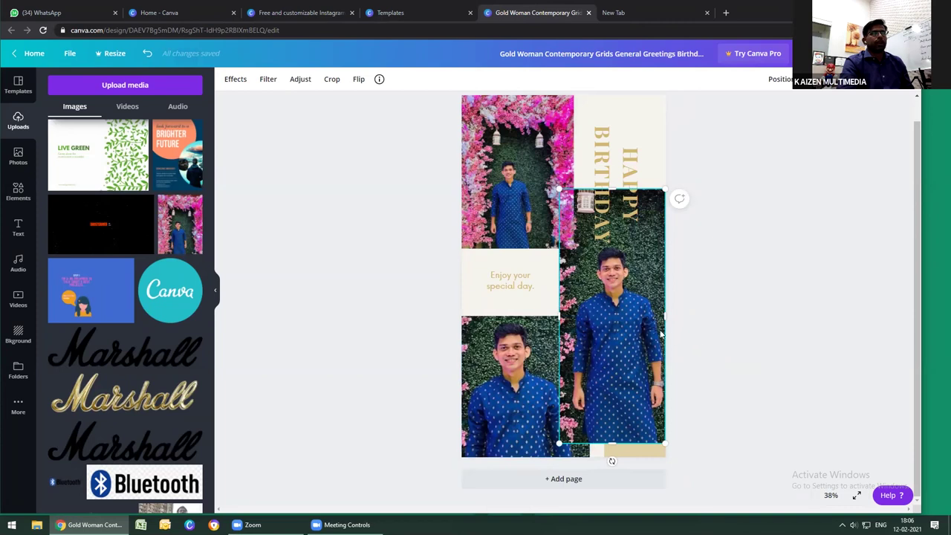
{"action": "left_click_drag", "start_coordinate": [637, 353], "coordinate": [603, 306]}
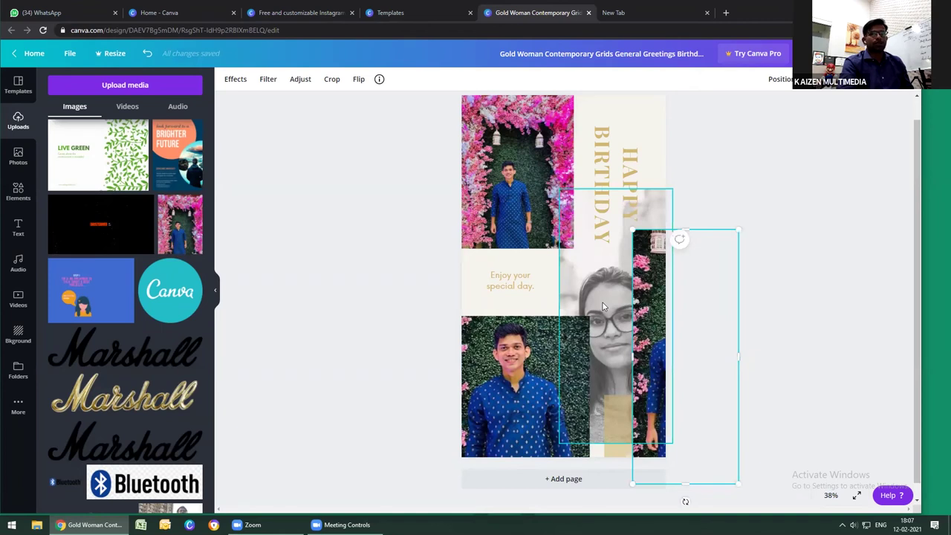
{"action": "left_click_drag", "start_coordinate": [603, 303], "coordinate": [602, 304]}
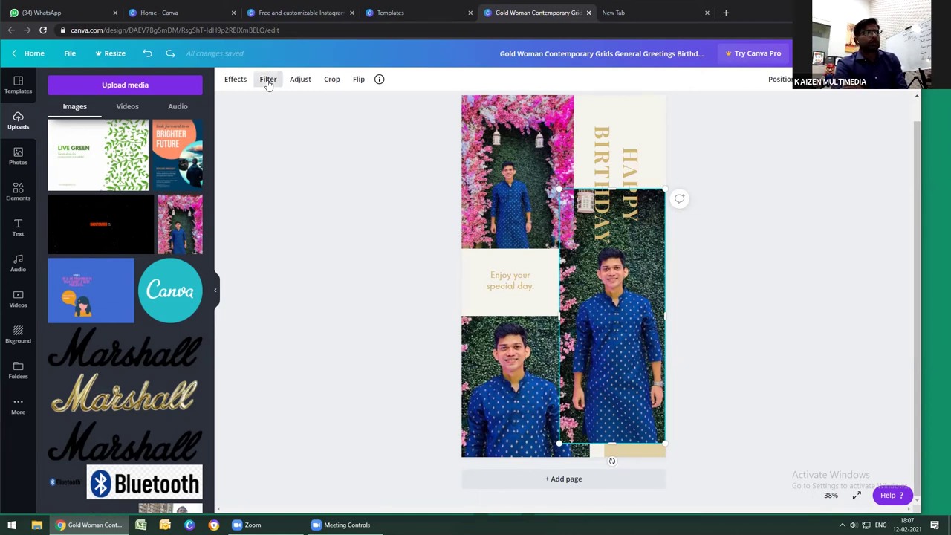
Try the Epic filter and the Festive filter at intensity 38 on the tall photo, and apply Greyscale instead
{"action": "left_click", "coordinate": [269, 81]}
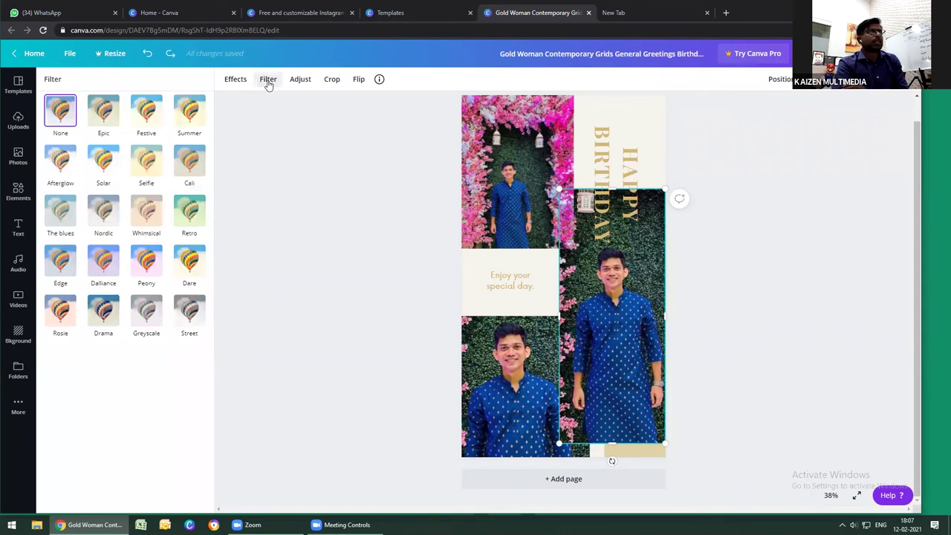
{"action": "left_click", "coordinate": [117, 128]}
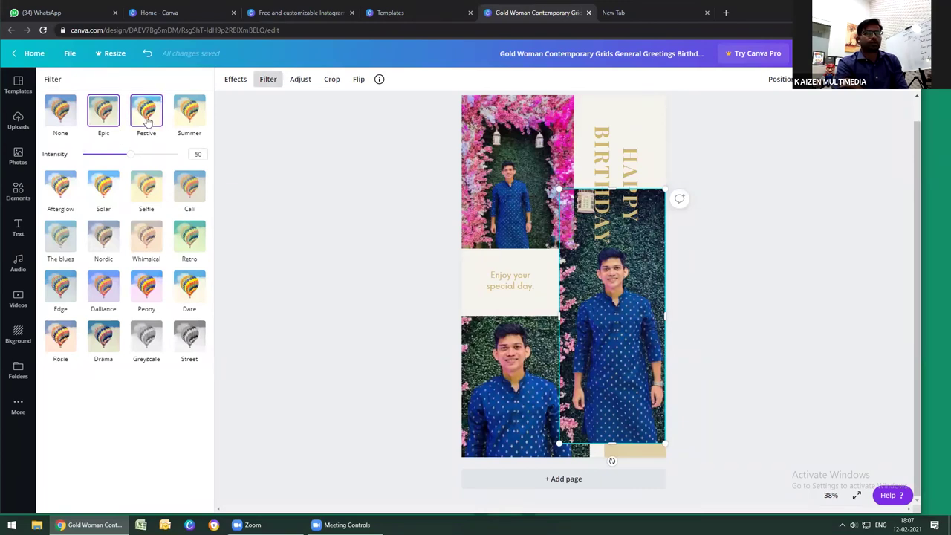
{"action": "left_click", "coordinate": [147, 124]}
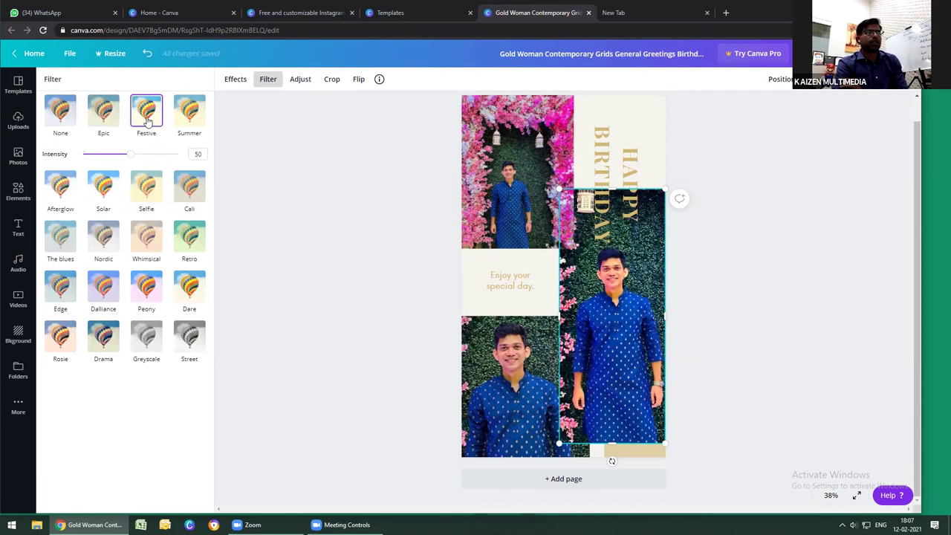
{"action": "mouse_move", "coordinate": [129, 155]}
{"action": "left_mouse_down"}
{"action": "mouse_move", "coordinate": [173, 156]}
{"action": "mouse_move", "coordinate": [119, 156]}
{"action": "left_mouse_up"}
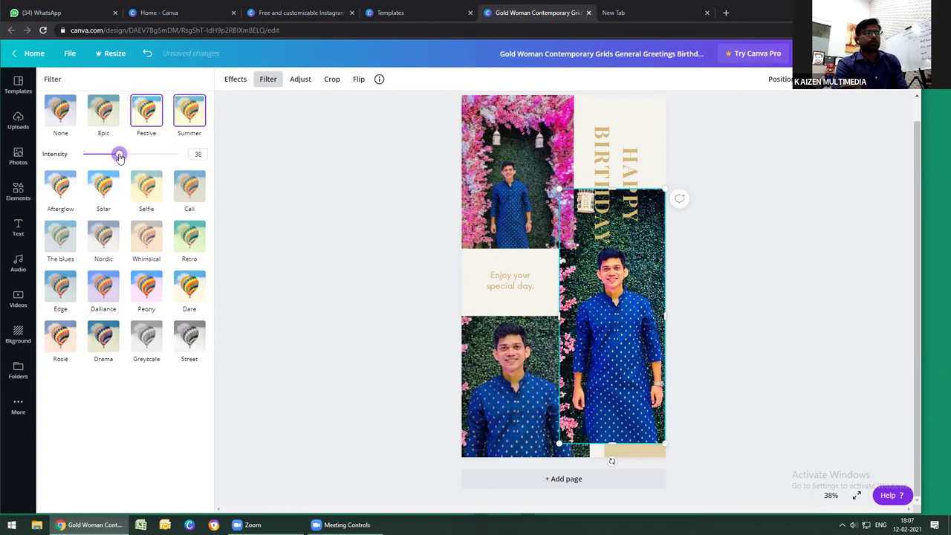
{"action": "left_click", "coordinate": [146, 341]}
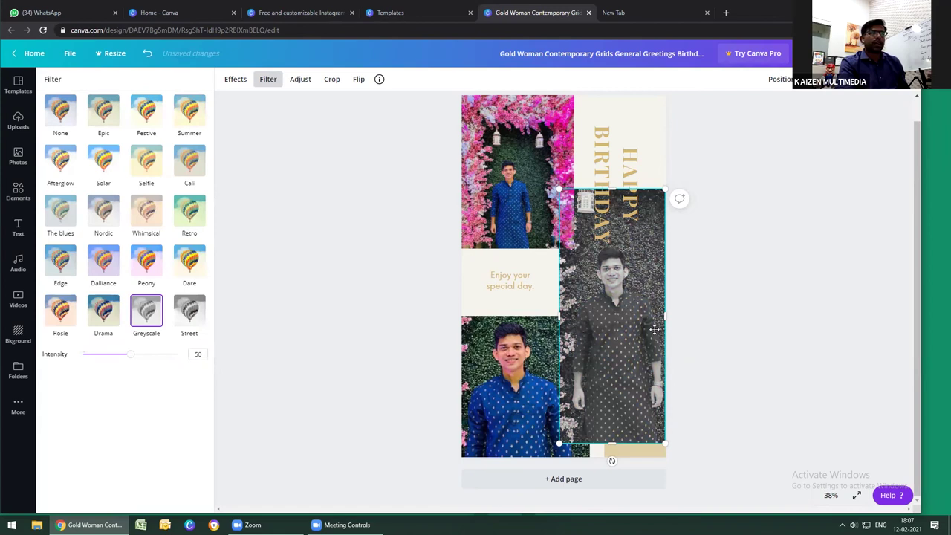
Shift the greyscale photo slightly toward the page's right edge and set its transparency to 73
{"action": "left_click_drag", "start_coordinate": [587, 296], "coordinate": [592, 275]}
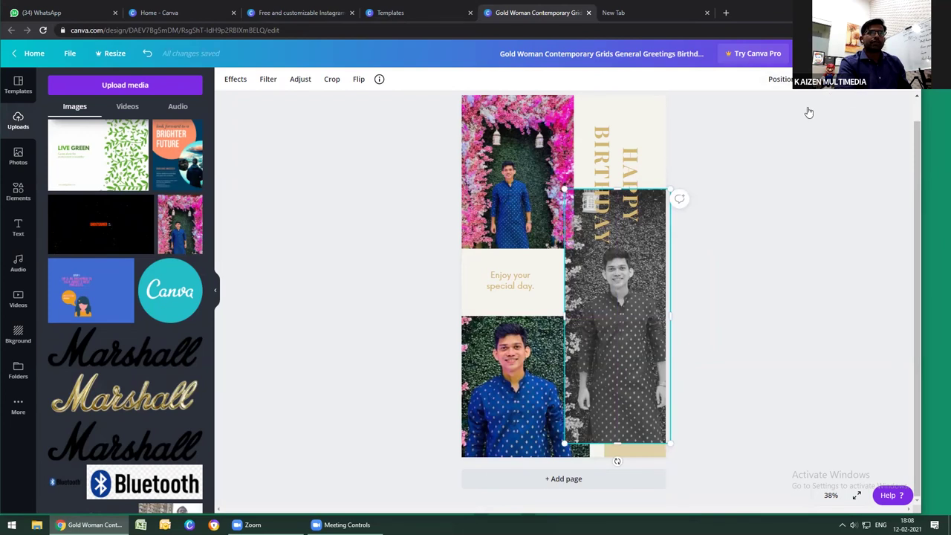
{"action": "left_click", "coordinate": [832, 79]}
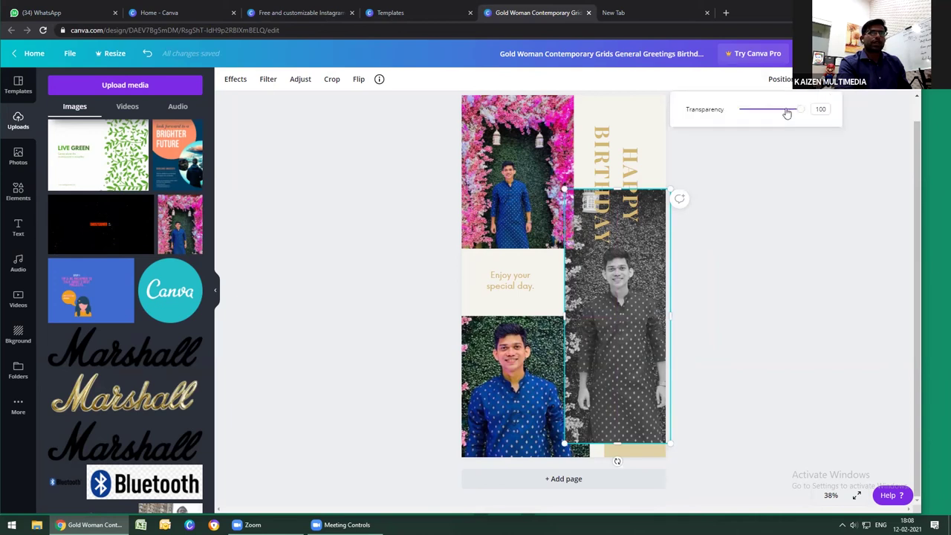
{"action": "left_click_drag", "start_coordinate": [785, 112], "coordinate": [784, 111]}
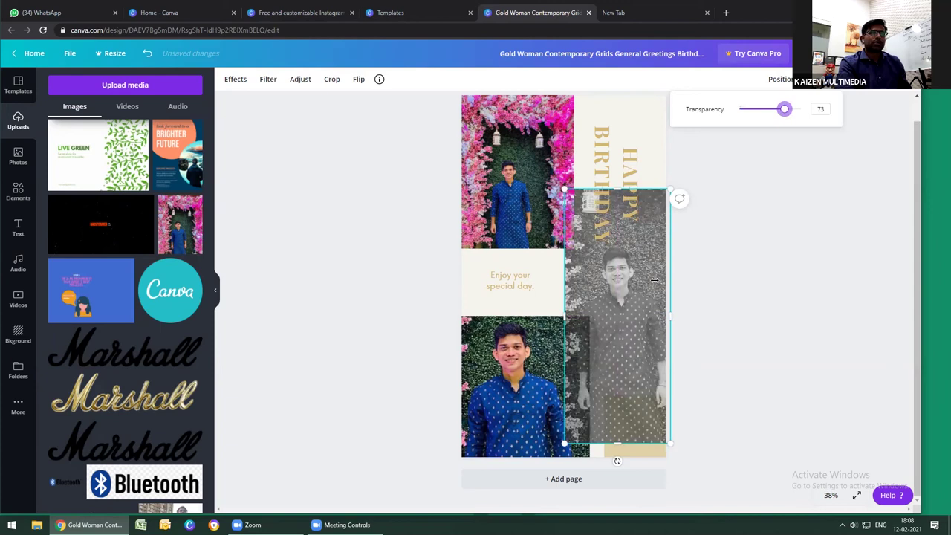
Delete the woman's portrait behind the lower-left photo, and narrow and reposition that photo to fit beside the tall one in the page corner
{"action": "left_click", "coordinate": [576, 374]}
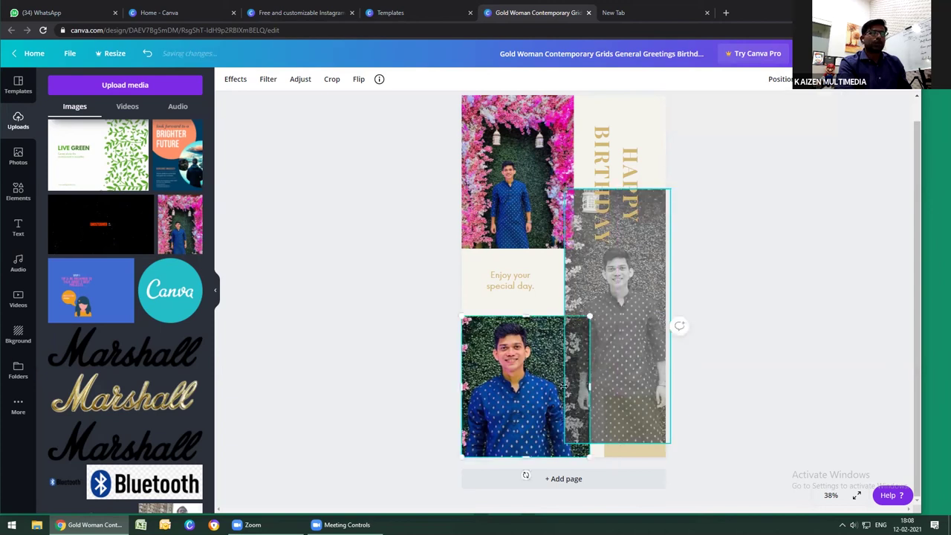
{"action": "right_click", "coordinate": [562, 318]}
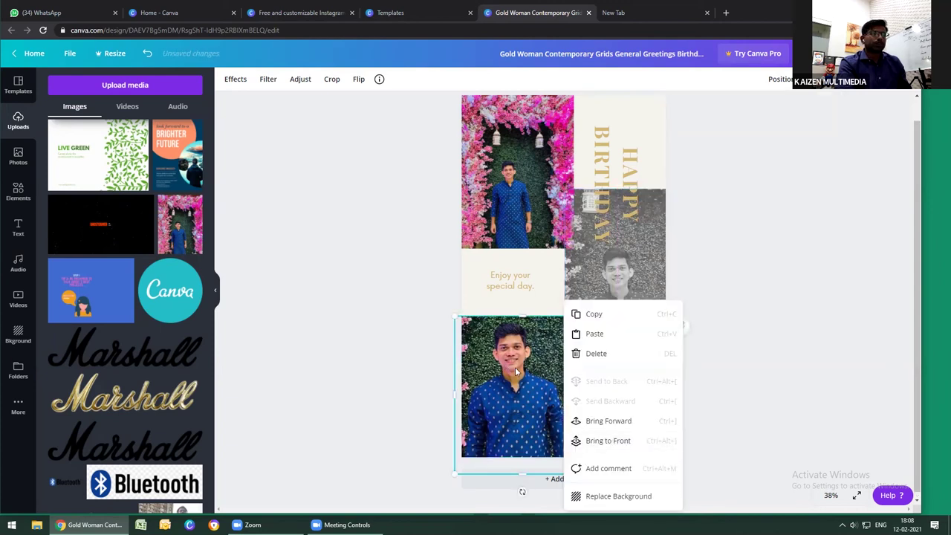
{"action": "left_click", "coordinate": [515, 367]}
{"action": "left_click_drag", "start_coordinate": [525, 374], "coordinate": [480, 369]}
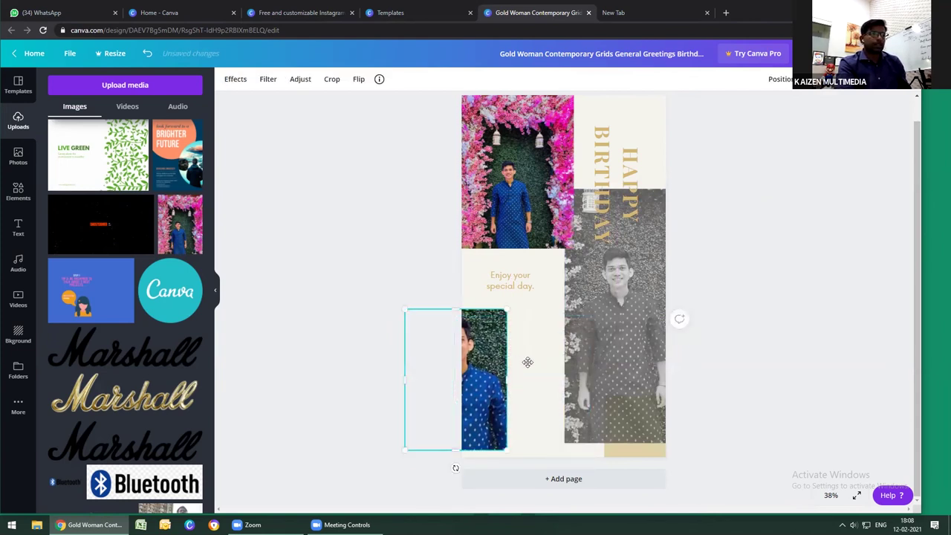
{"action": "left_click_drag", "start_coordinate": [528, 362], "coordinate": [537, 370]}
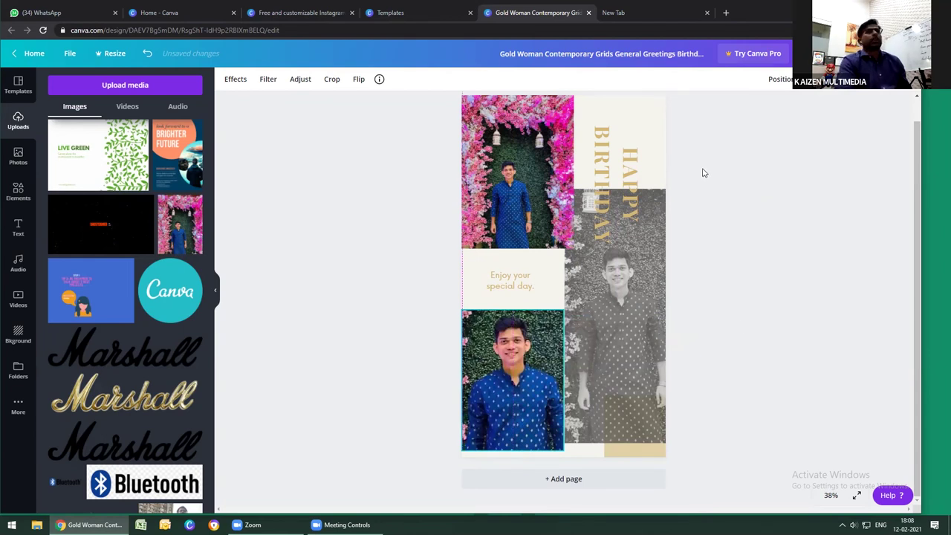
{"action": "left_click", "coordinate": [671, 222]}
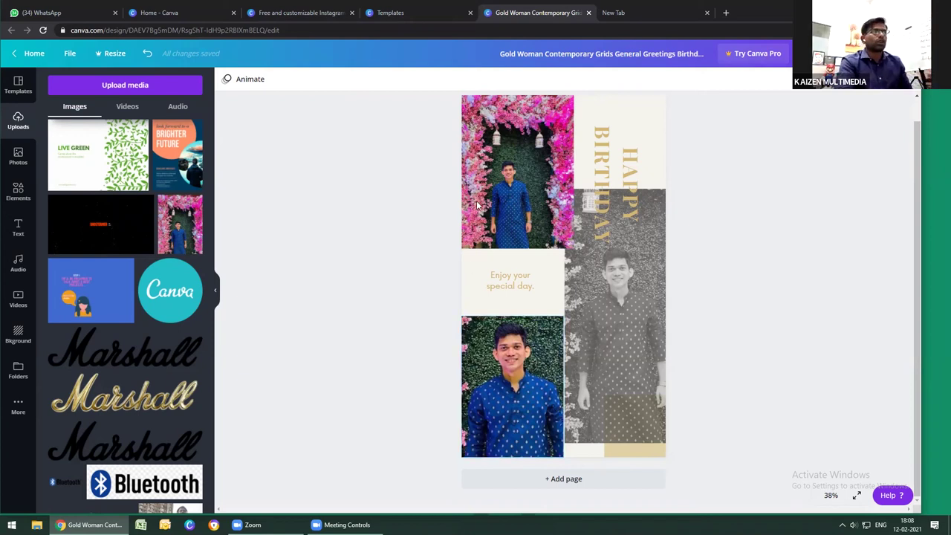
Add a square shape across the middle of the story, enlarge it to the page's full width and set its transparency to 30
{"action": "left_click", "coordinate": [18, 192]}
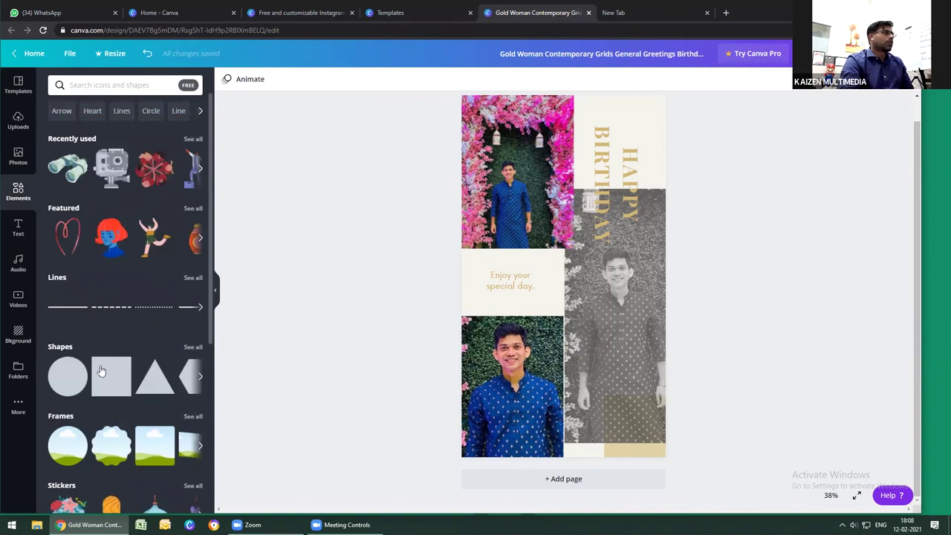
{"action": "left_click", "coordinate": [111, 376]}
{"action": "left_click_drag", "start_coordinate": [533, 245], "coordinate": [492, 211]}
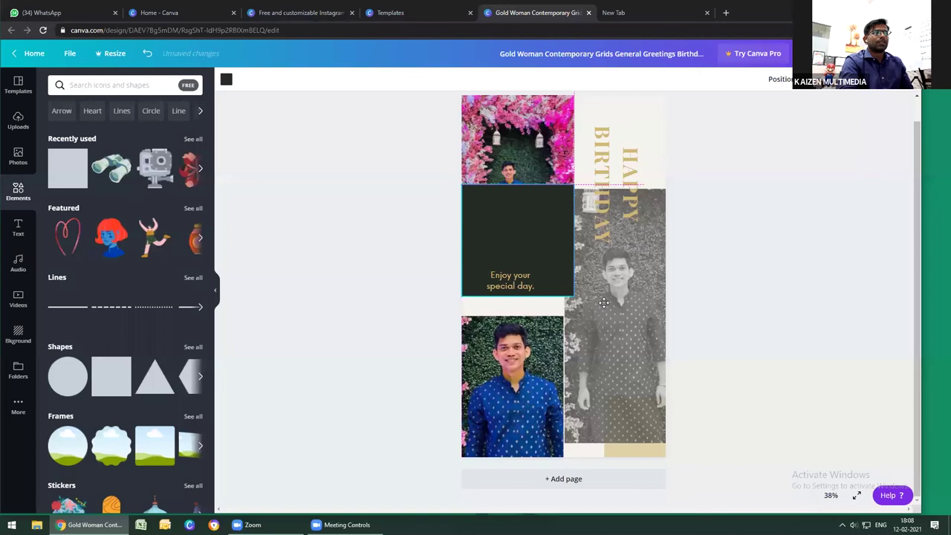
{"action": "key", "text": "ctrl+z"}
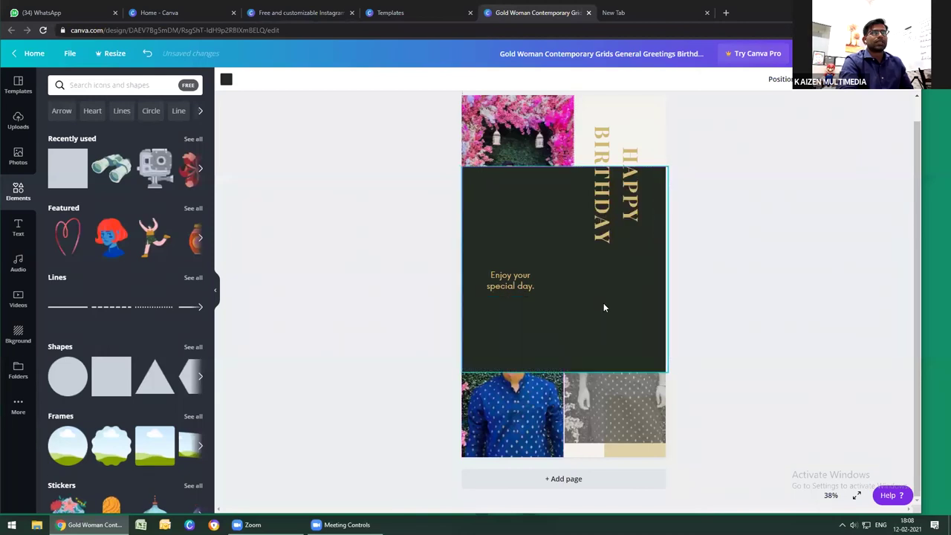
{"action": "left_click", "coordinate": [603, 307]}
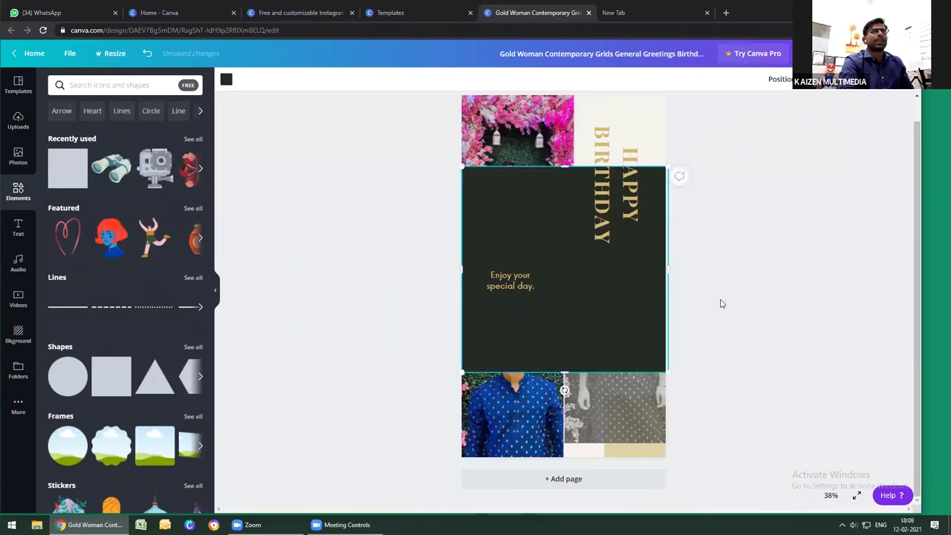
{"action": "left_click", "coordinate": [829, 79]}
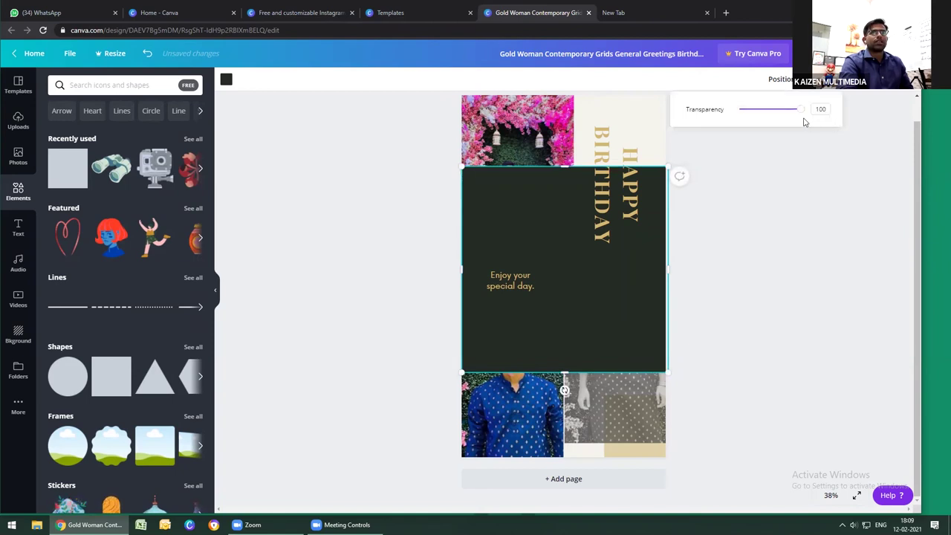
{"action": "left_click_drag", "start_coordinate": [792, 109], "coordinate": [759, 116]}
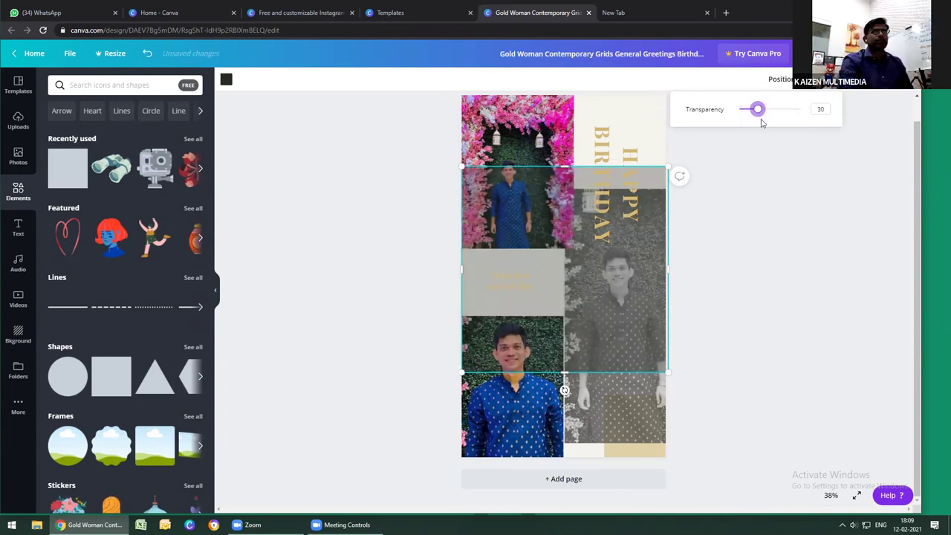
Delete the translucent square from the birthday story and close the template's preview page
{"action": "left_click", "coordinate": [646, 258]}
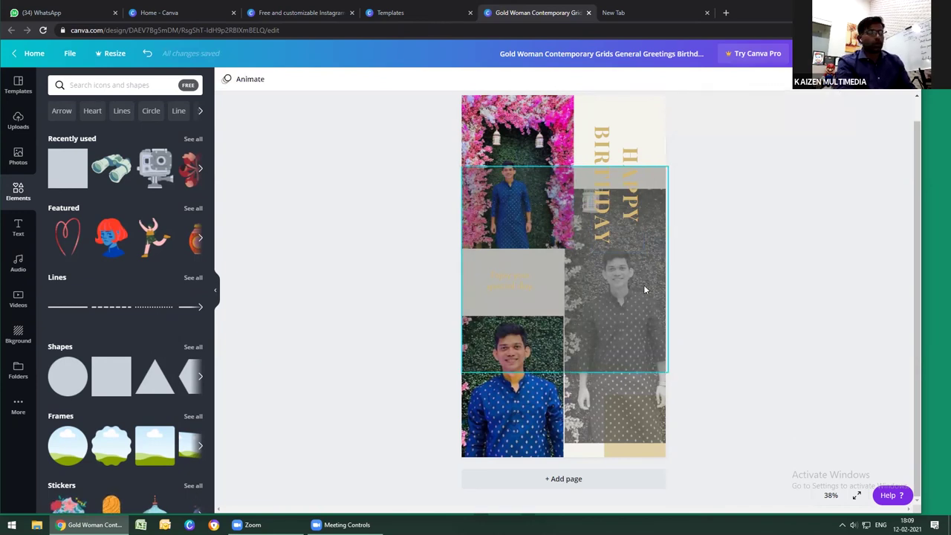
{"action": "key", "text": "Delete"}
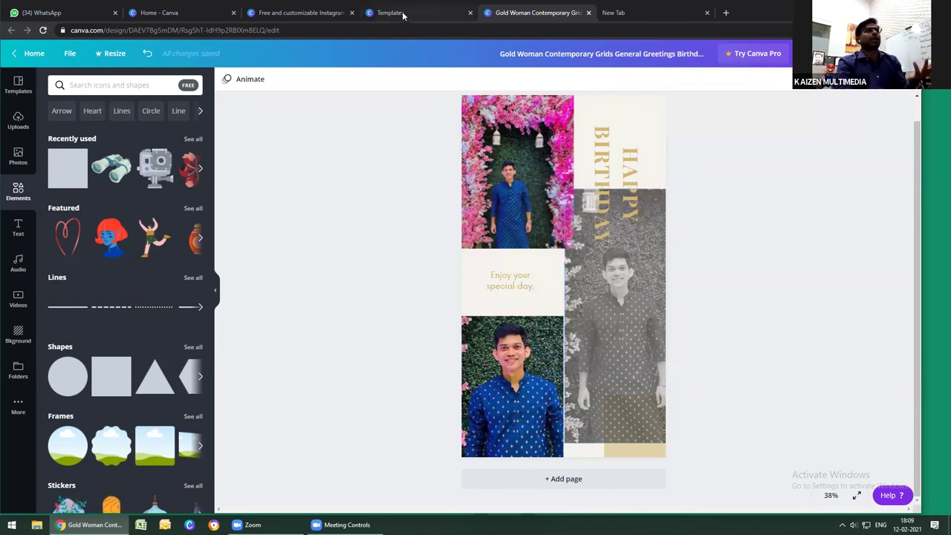
{"action": "left_click", "coordinate": [457, 13]}
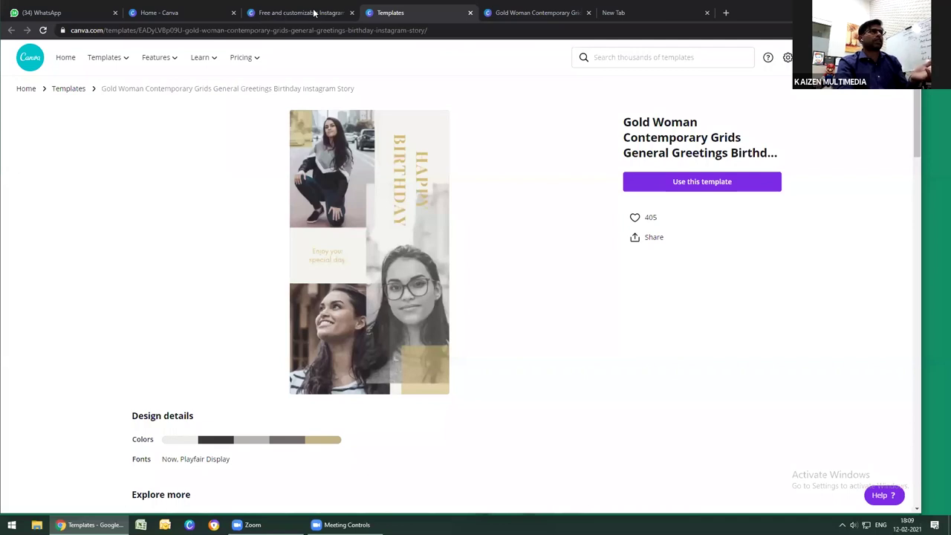
{"action": "key", "text": "ctrl+w"}
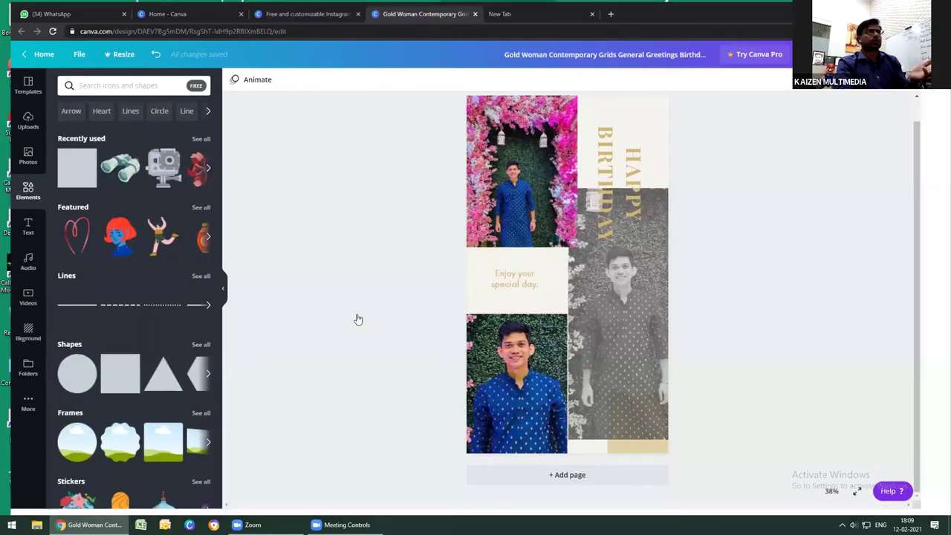
Look through the gallery of Instagram Stories templates
{"action": "key", "text": "ctrl+shift+Tab"}
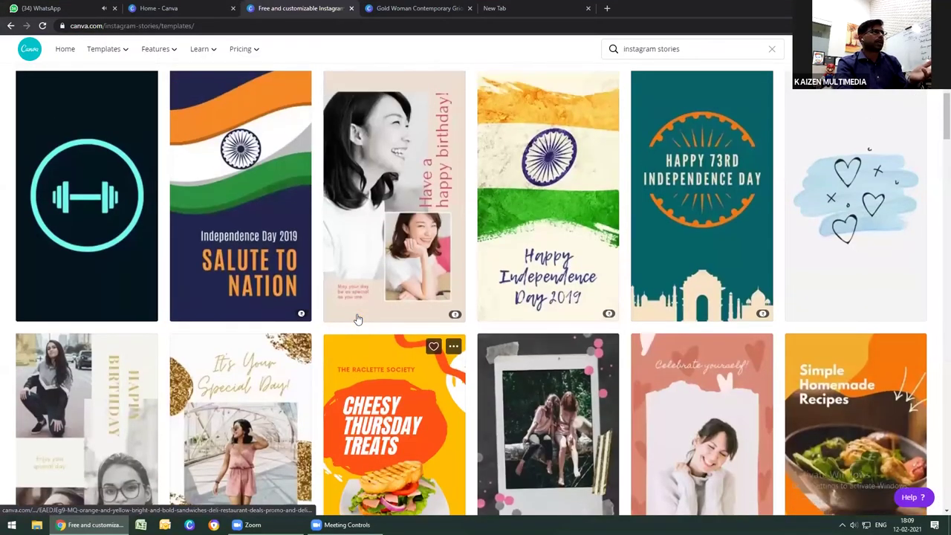
{"action": "scroll", "coordinate": [357, 319], "scroll_direction": "down", "scroll_amount": 4}
{"action": "scroll", "coordinate": [356, 319], "scroll_direction": "down", "scroll_amount": 8}
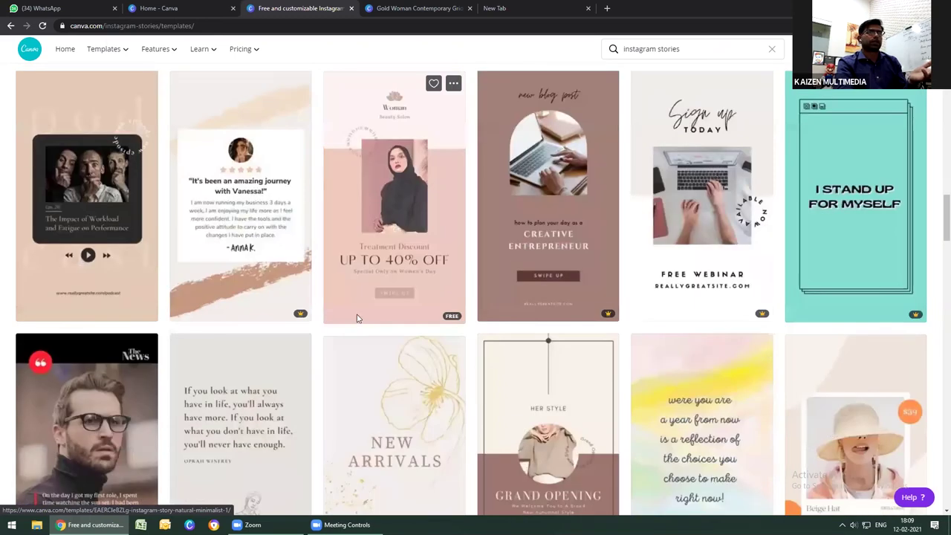
{"action": "scroll", "coordinate": [357, 319], "scroll_direction": "down", "scroll_amount": 5}
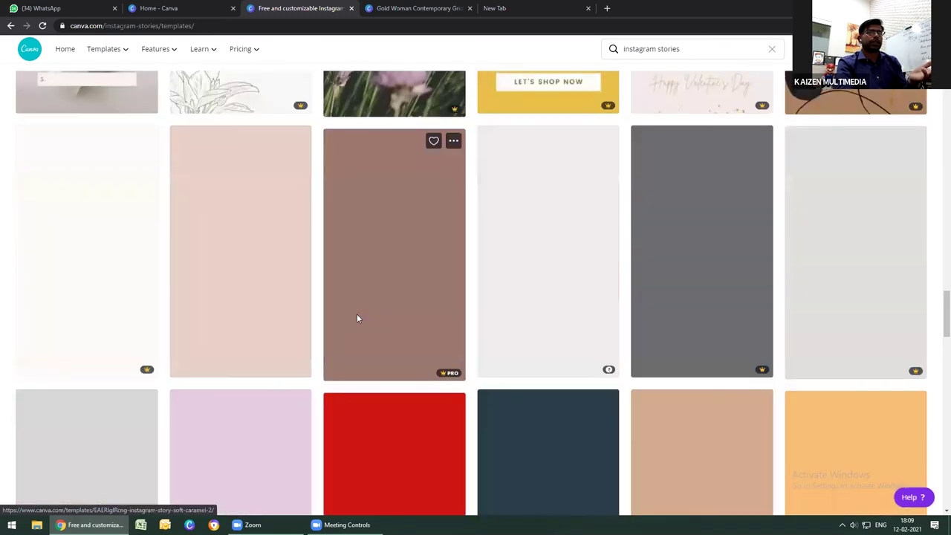
{"action": "scroll", "coordinate": [357, 319], "scroll_direction": "up", "scroll_amount": 1}
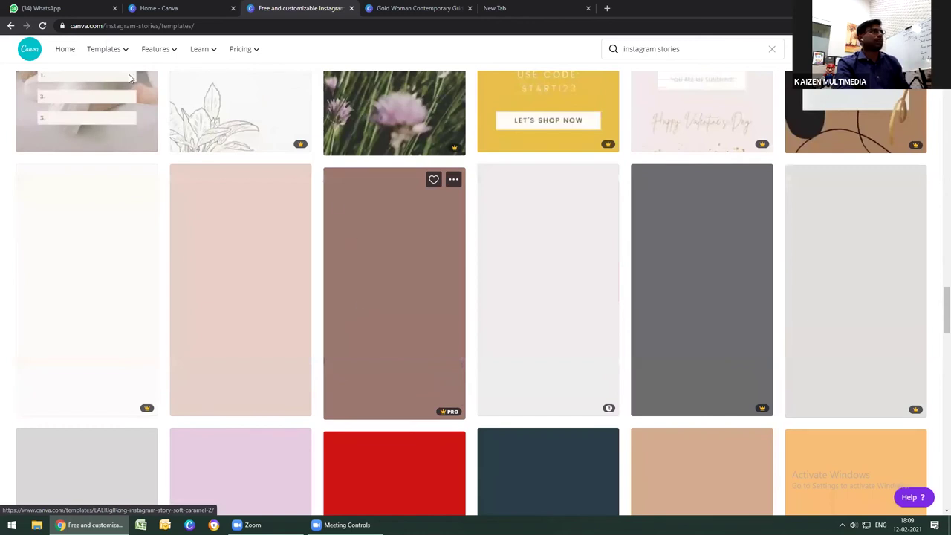
{"action": "scroll", "coordinate": [67, 56], "scroll_direction": "up", "scroll_amount": 2}
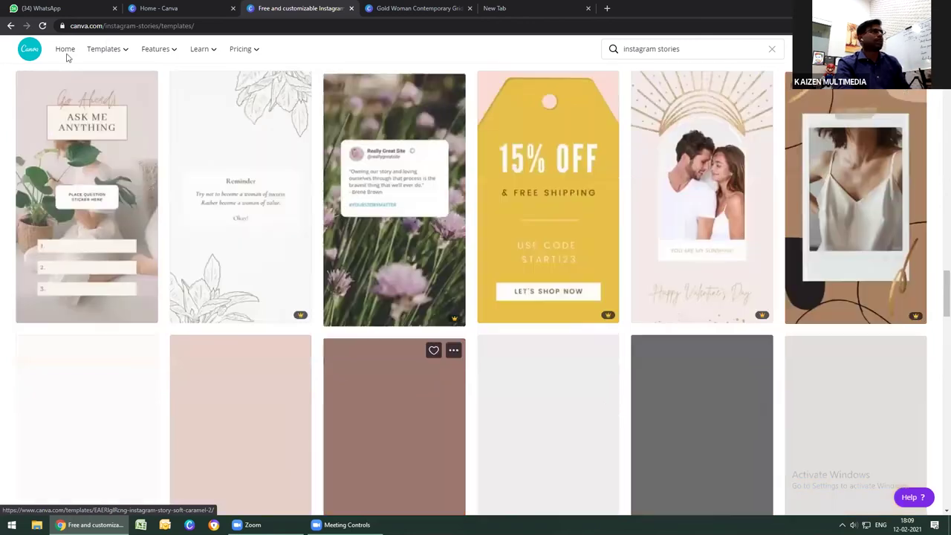
{"action": "scroll", "coordinate": [116, 84], "scroll_direction": "up", "scroll_amount": 1}
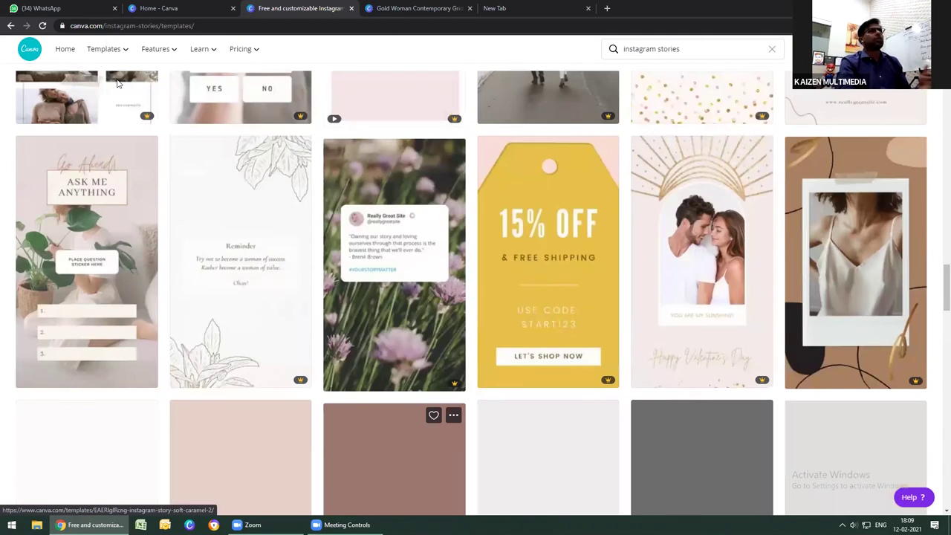
Create a new Instagram Post design, search its templates for "birthday" and apply the dark sparkler "Happy Birthday" template
{"action": "key", "text": "F5"}
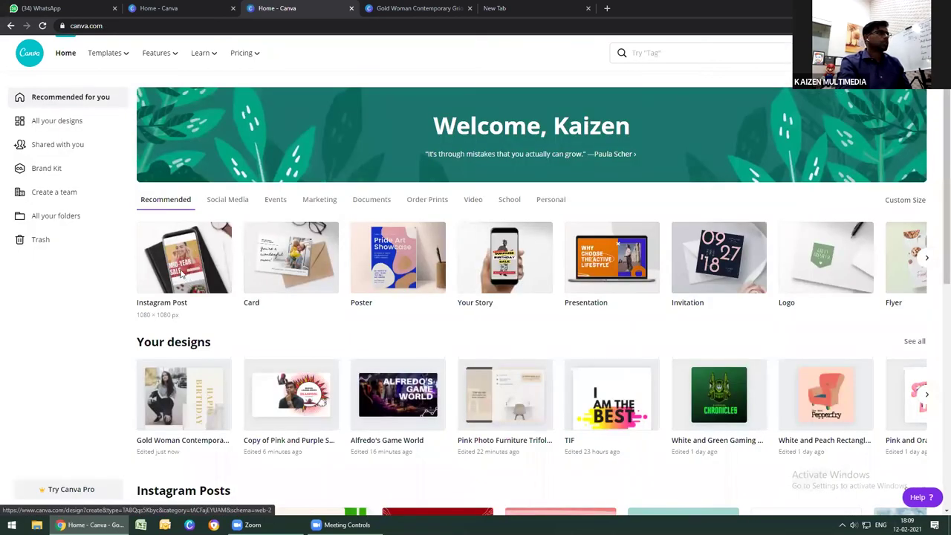
{"action": "left_click", "coordinate": [226, 284]}
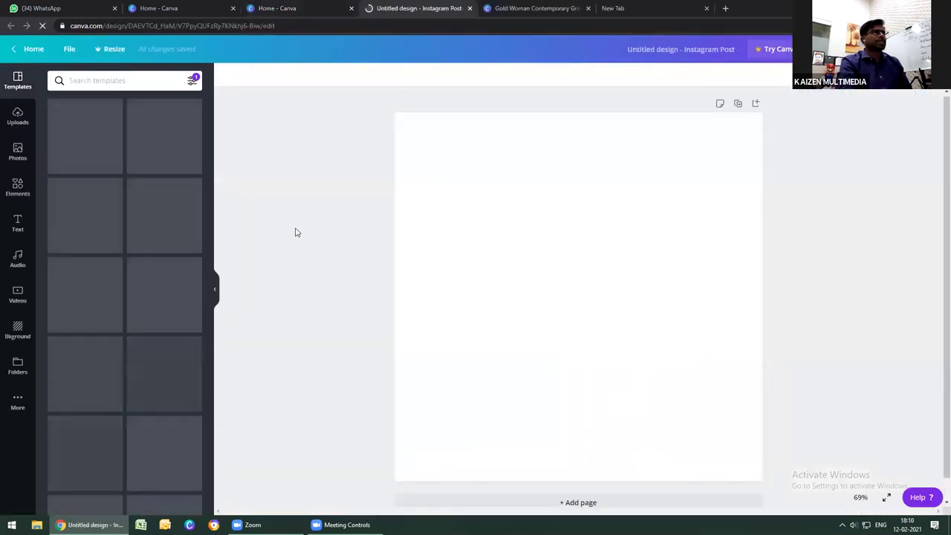
{"action": "left_click", "coordinate": [146, 81]}
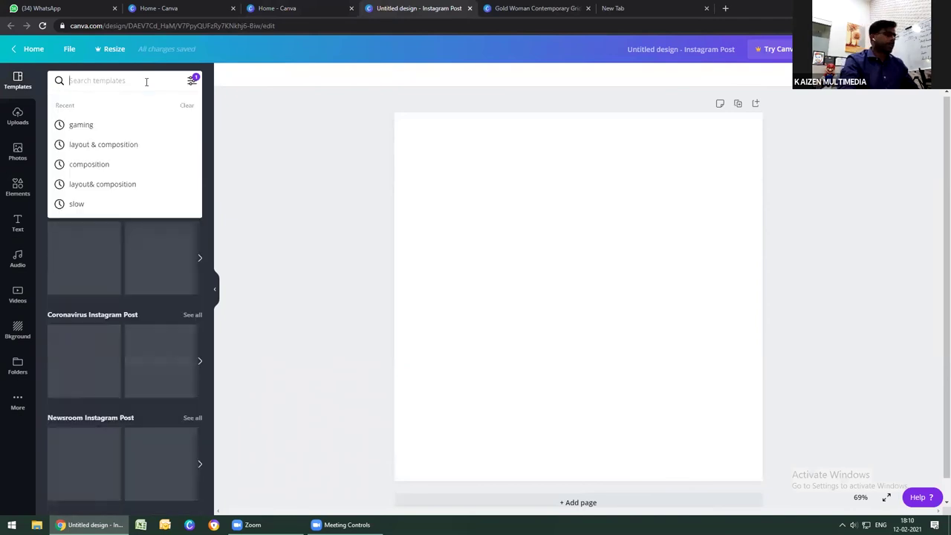
{"action": "type", "text": "bi"}
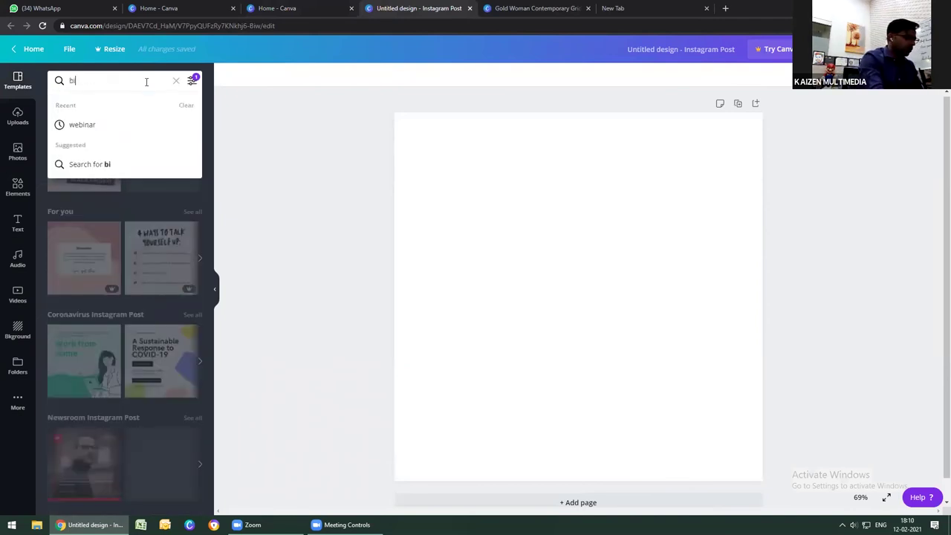
{"action": "type", "text": "rthday"}
{"action": "key", "text": "Return"}
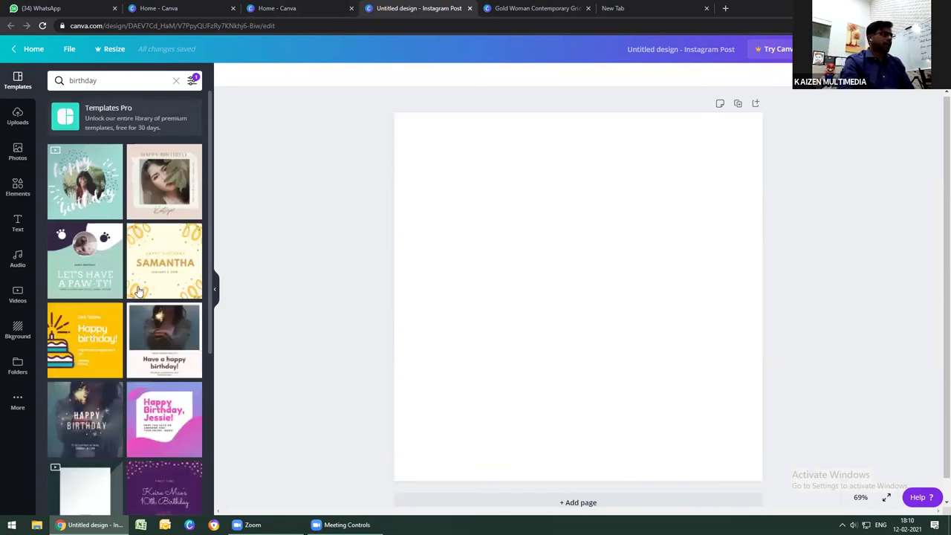
{"action": "left_click", "coordinate": [101, 412]}
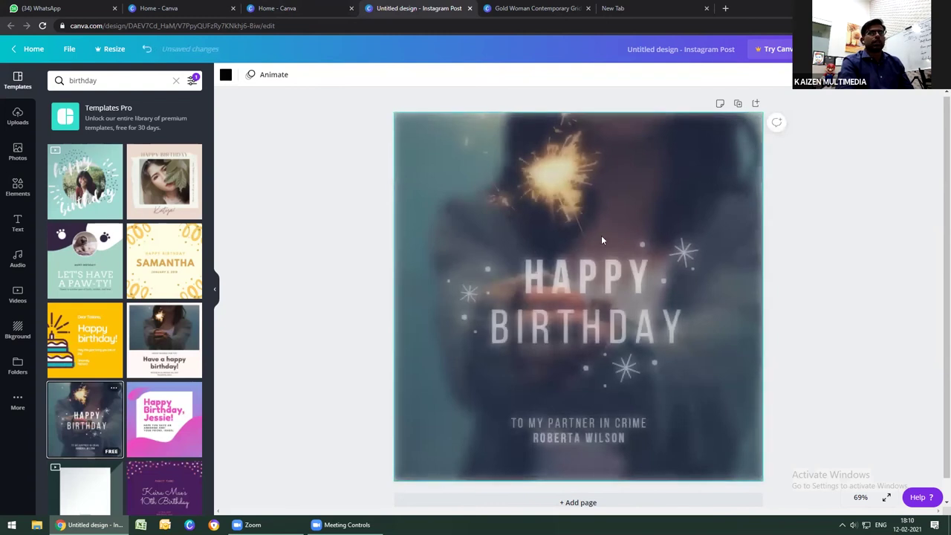
{"action": "left_click", "coordinate": [525, 9]}
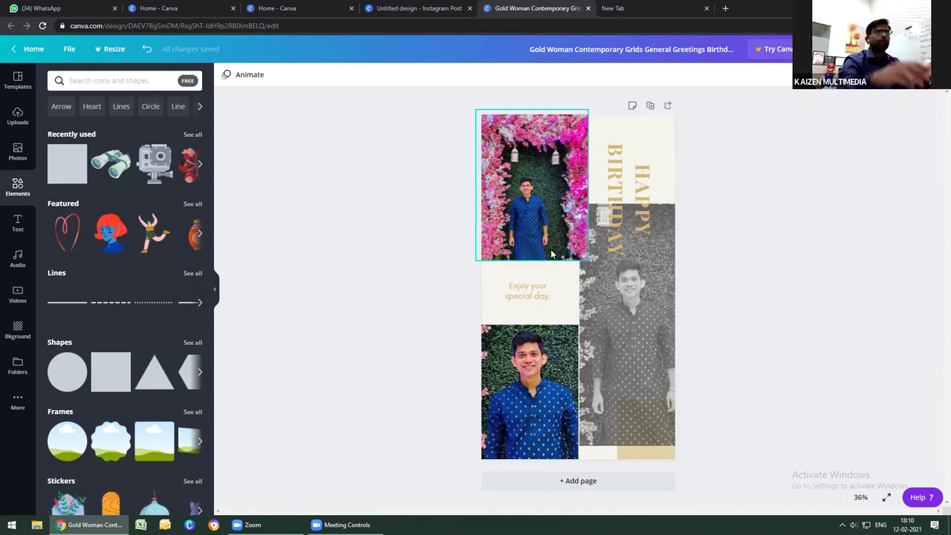
{"action": "right_click", "coordinate": [743, 253]}
{"action": "left_click", "coordinate": [534, 382]}
{"action": "left_click", "coordinate": [533, 382]}
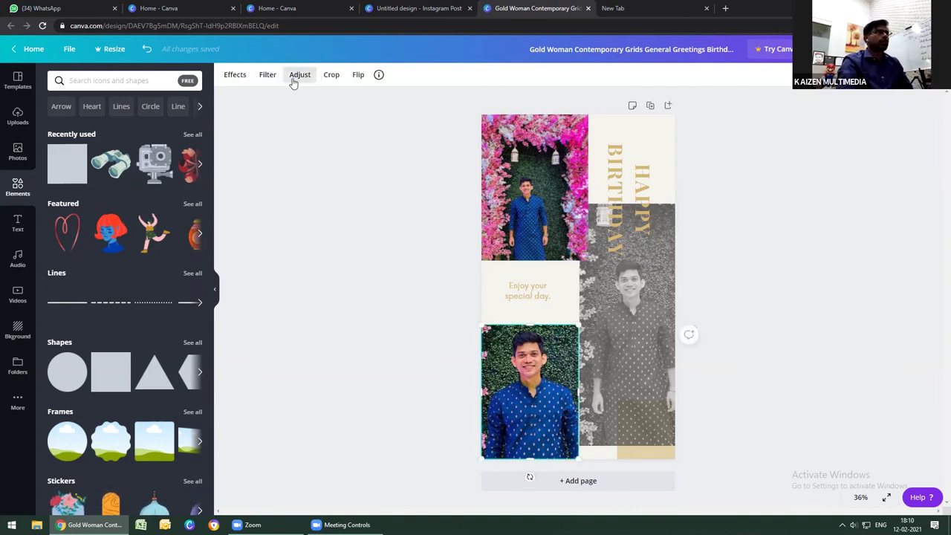
{"action": "left_click", "coordinate": [335, 297]}
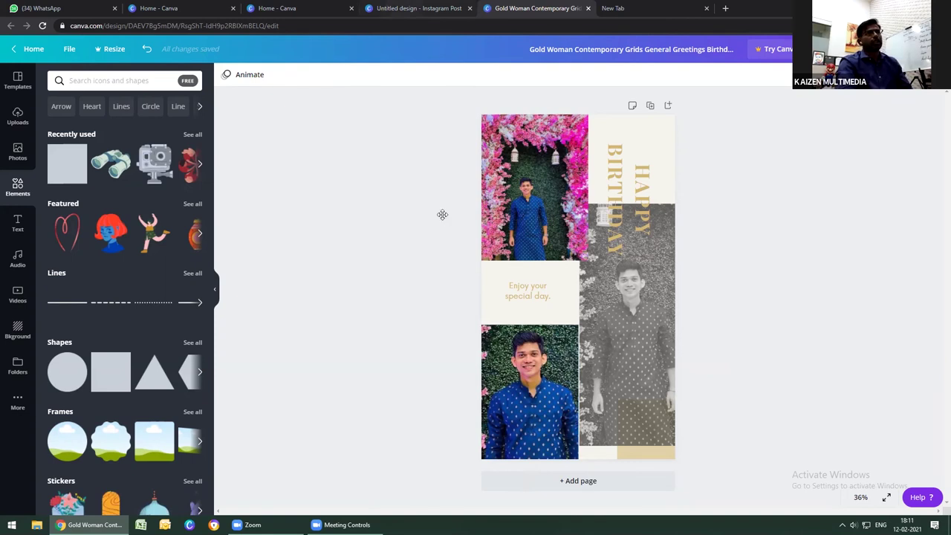
Return to the Instagram Post design and add the uploaded photo of the man under the pink flower arch to the page
{"action": "key", "text": "ctrl+shift+Tab"}
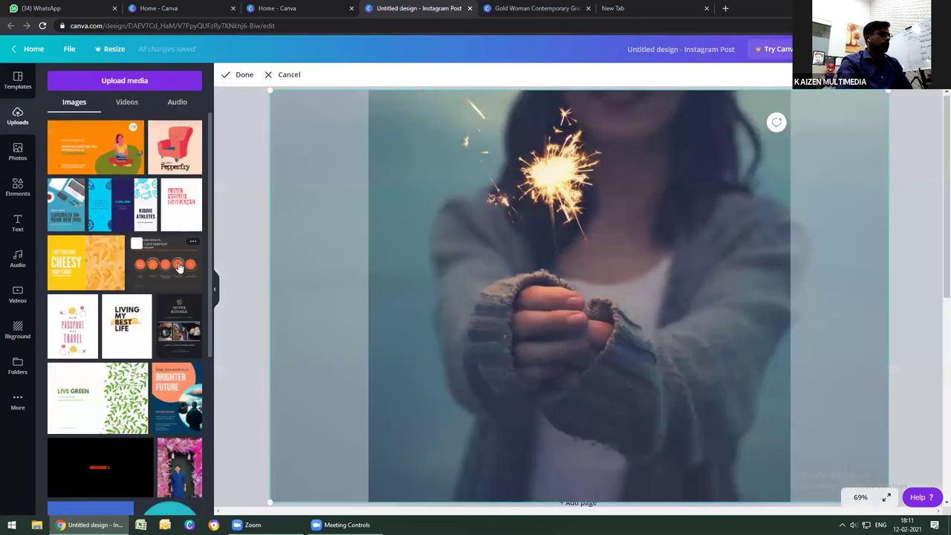
{"action": "scroll", "coordinate": [178, 268], "scroll_direction": "down", "scroll_amount": 10}
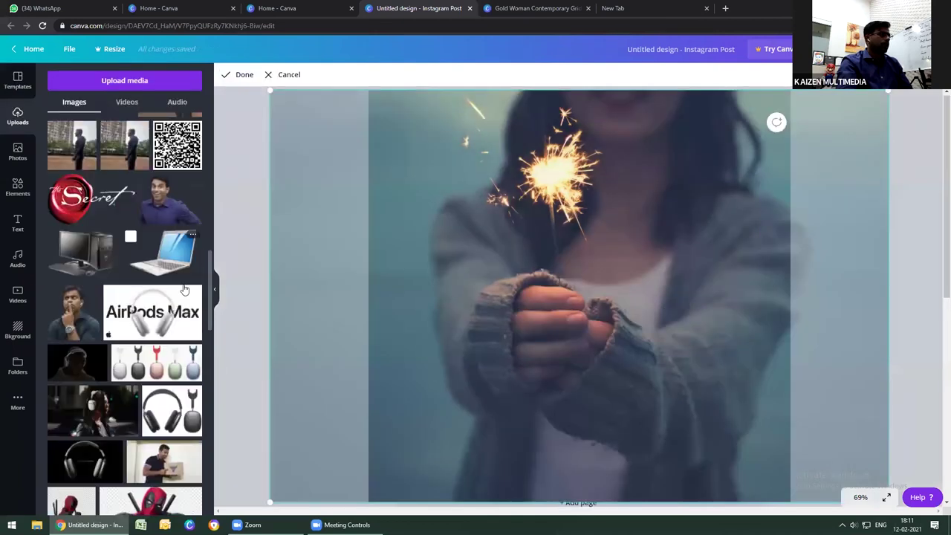
{"action": "scroll", "coordinate": [186, 289], "scroll_direction": "up", "scroll_amount": 3}
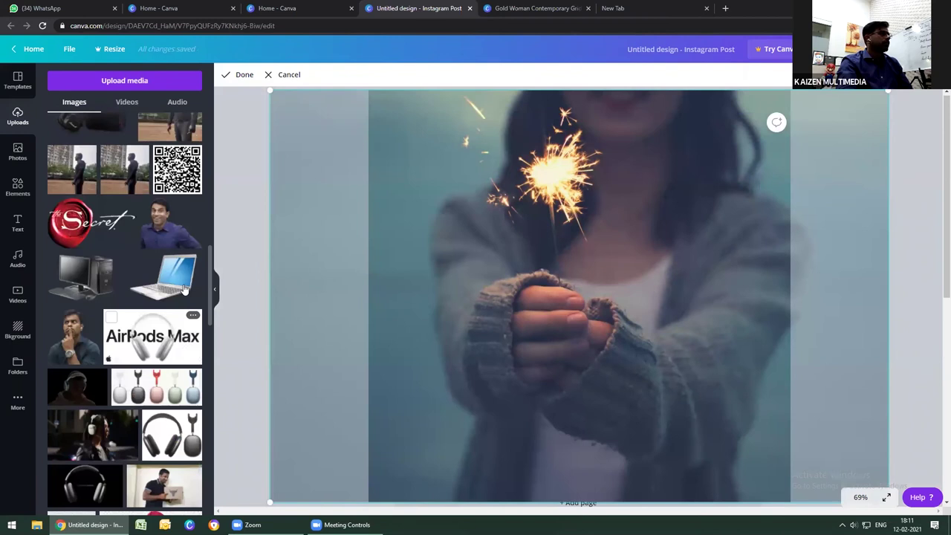
{"action": "scroll", "coordinate": [185, 289], "scroll_direction": "up", "scroll_amount": 2}
{"action": "scroll", "coordinate": [185, 289], "scroll_direction": "up", "scroll_amount": 6}
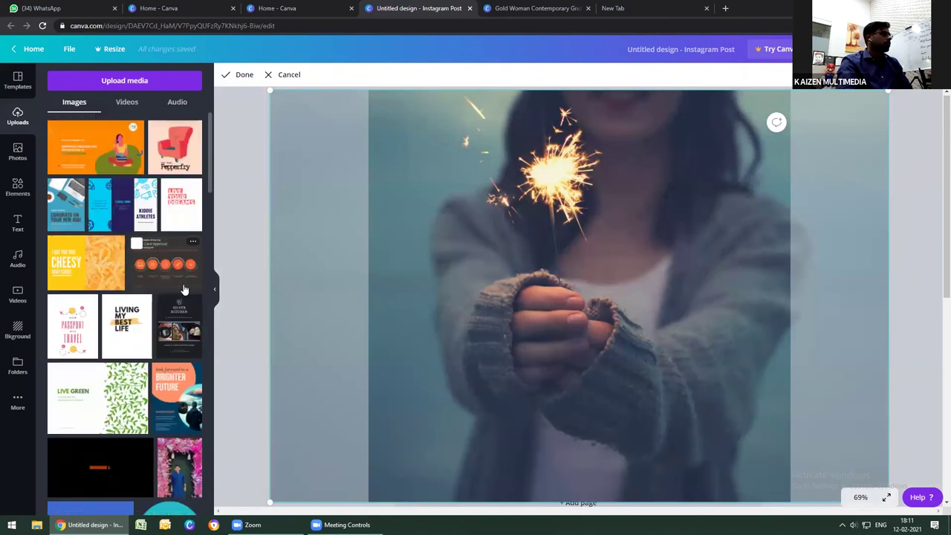
{"action": "scroll", "coordinate": [184, 286], "scroll_direction": "down", "scroll_amount": 1}
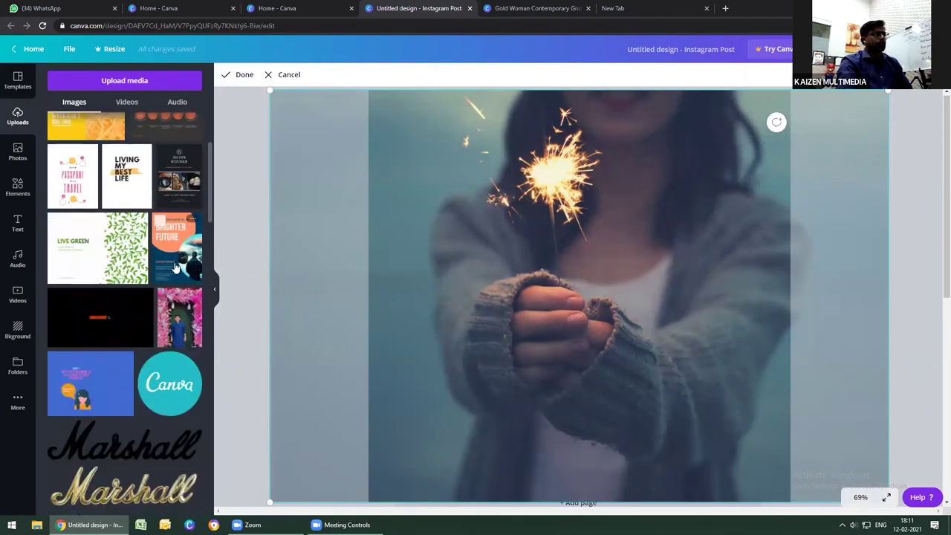
{"action": "scroll", "coordinate": [178, 269], "scroll_direction": "down", "scroll_amount": 1}
{"action": "left_click", "coordinate": [193, 246]}
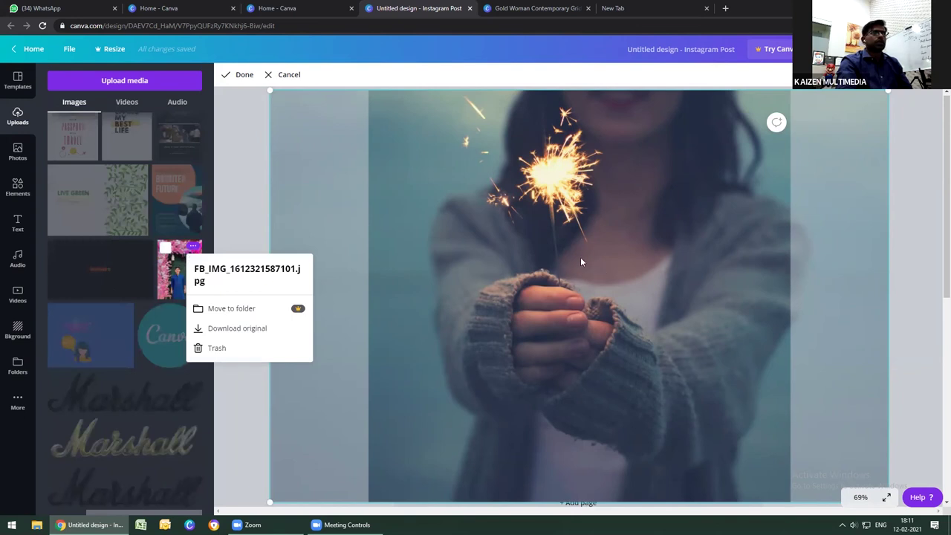
{"action": "left_click", "coordinate": [489, 185]}
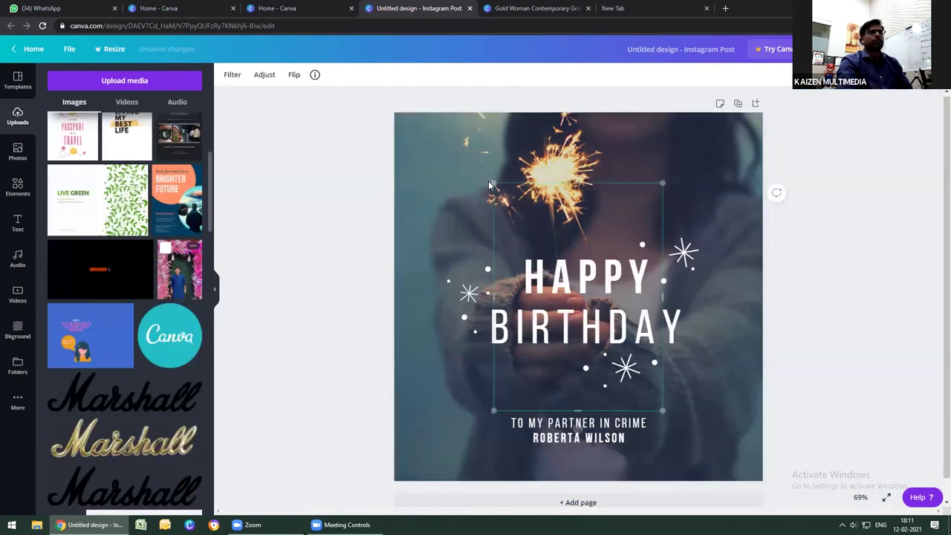
{"action": "left_click", "coordinate": [661, 226]}
{"action": "key", "text": "ctrl+z"}
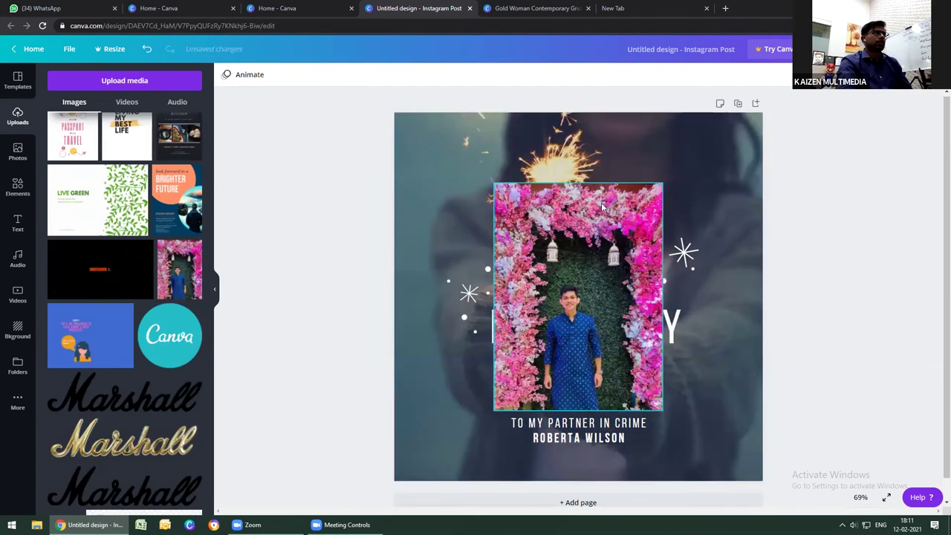
Enlarge the flower-arch photo to cover the whole post and send it behind the birthday text in place of the sparkler picture
{"action": "left_click", "coordinate": [603, 198]}
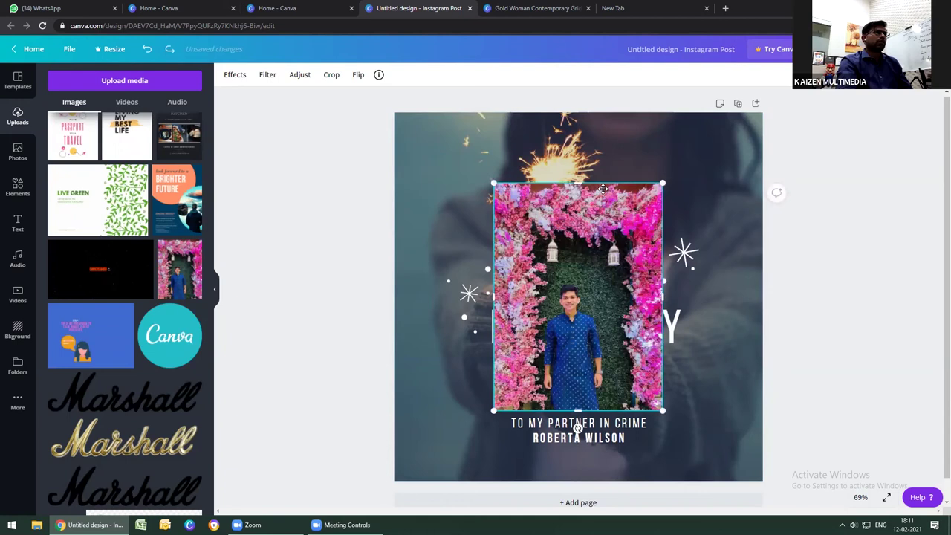
{"action": "left_click_drag", "start_coordinate": [603, 190], "coordinate": [740, 126]}
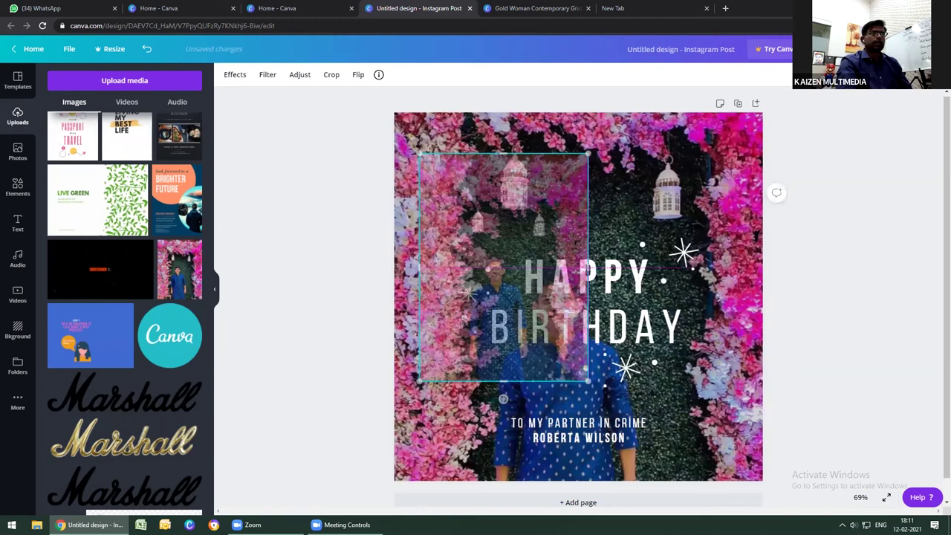
{"action": "left_click_drag", "start_coordinate": [740, 125], "coordinate": [687, 172]}
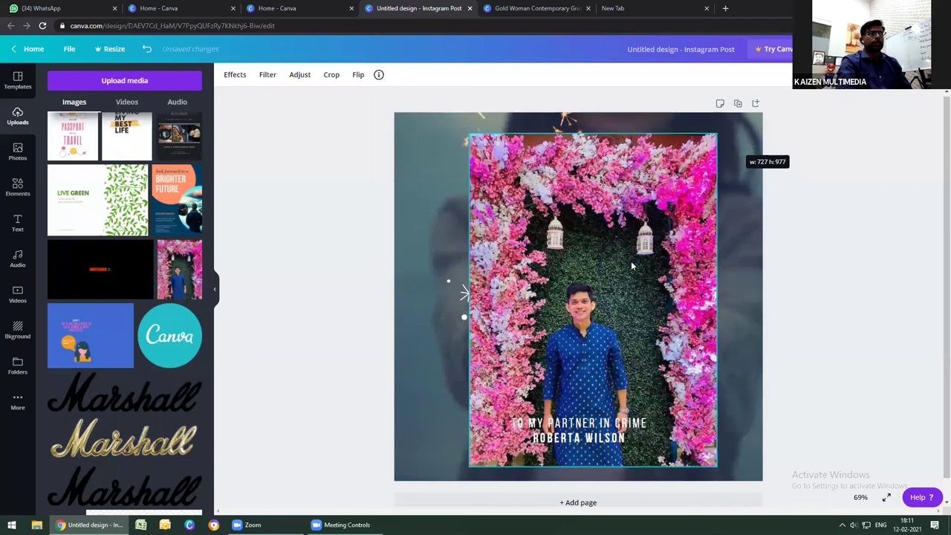
{"action": "left_click_drag", "start_coordinate": [631, 266], "coordinate": [699, 334]}
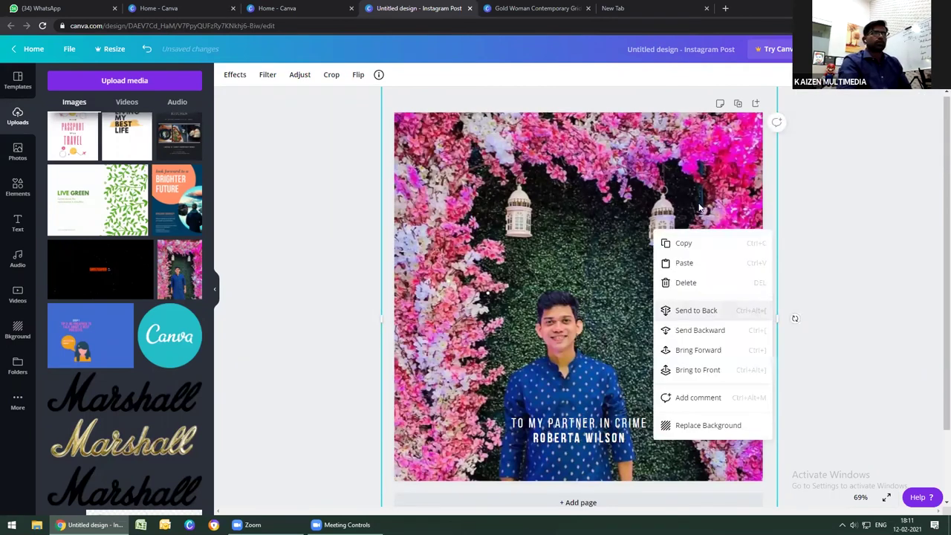
{"action": "key", "text": "ctrl+alt+bracketleft"}
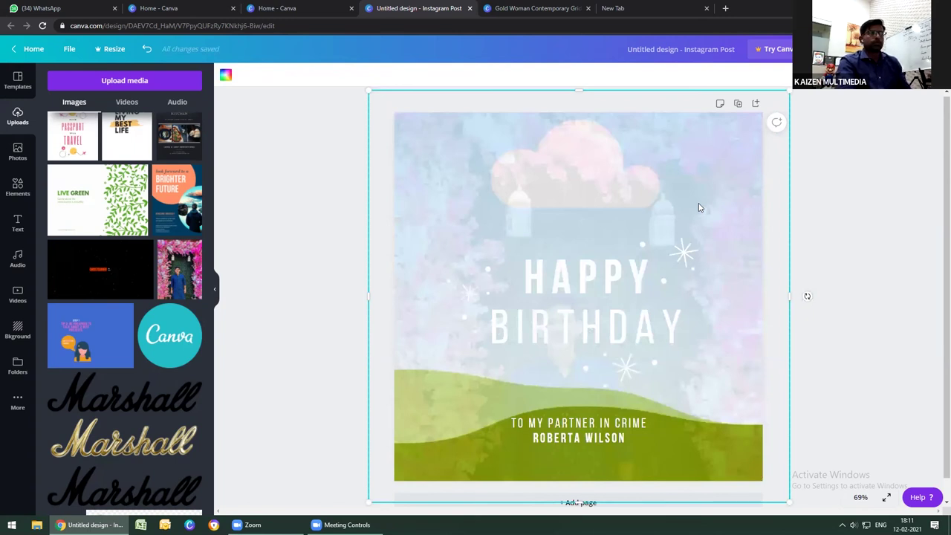
Set the transparency of the flower-arch photo on the birthday post to 55
{"action": "left_click", "coordinate": [824, 98]}
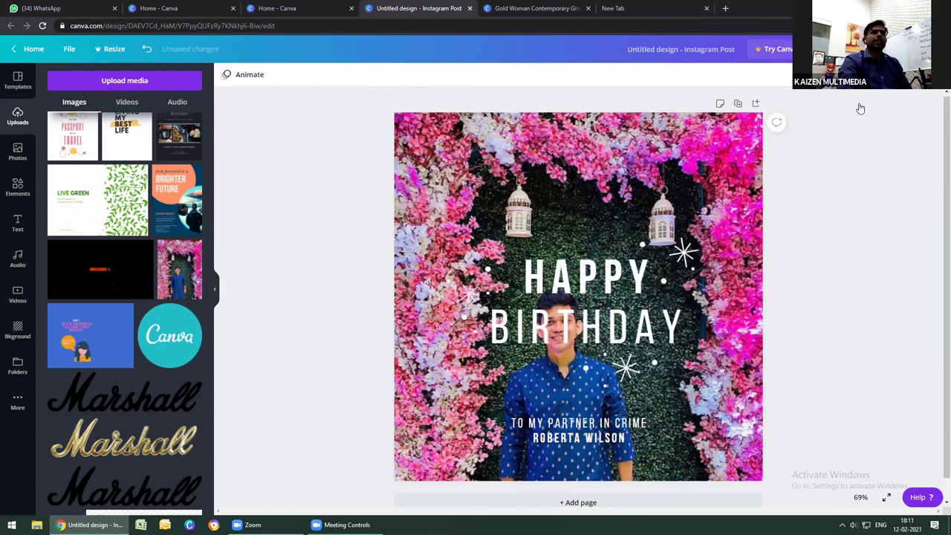
{"action": "left_click", "coordinate": [827, 108]}
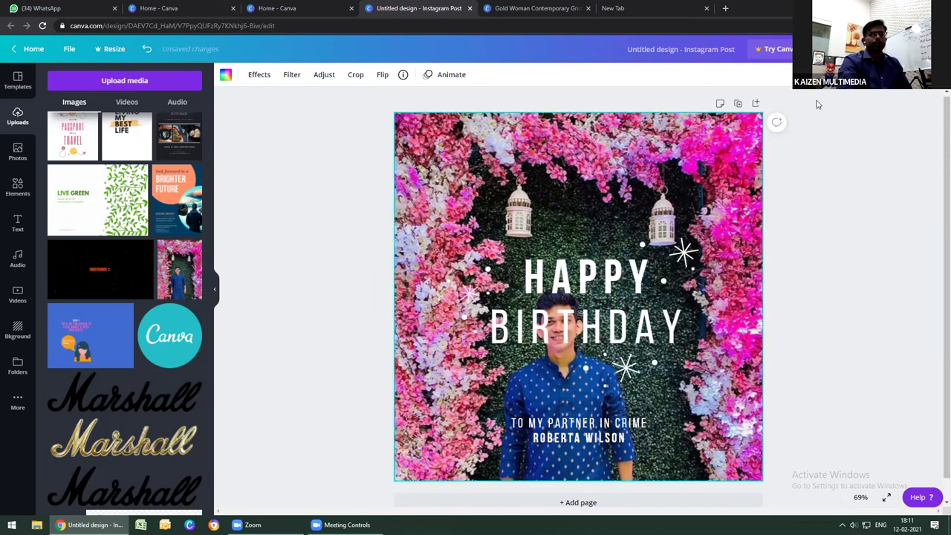
{"action": "left_click", "coordinate": [885, 75]}
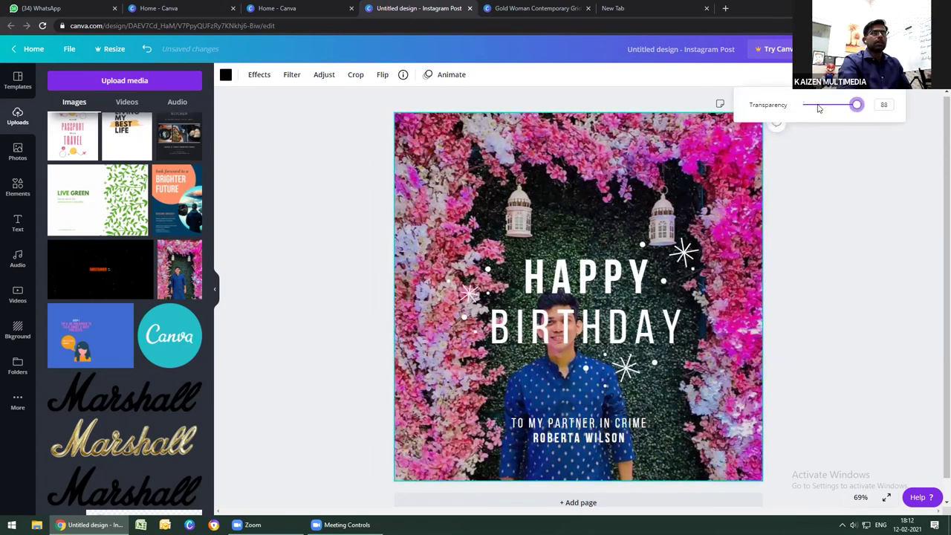
{"action": "left_click", "coordinate": [818, 109]}
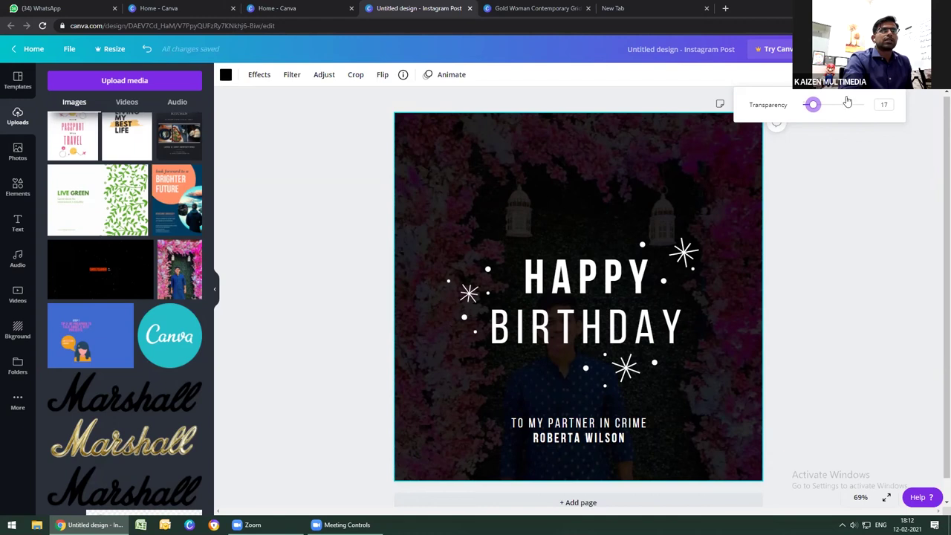
{"action": "left_click", "coordinate": [848, 104]}
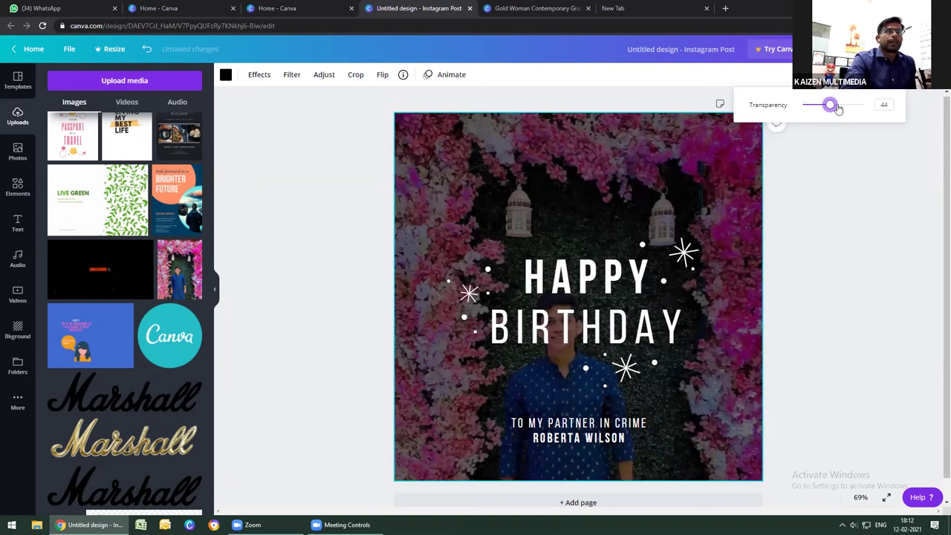
{"action": "left_click", "coordinate": [844, 104]}
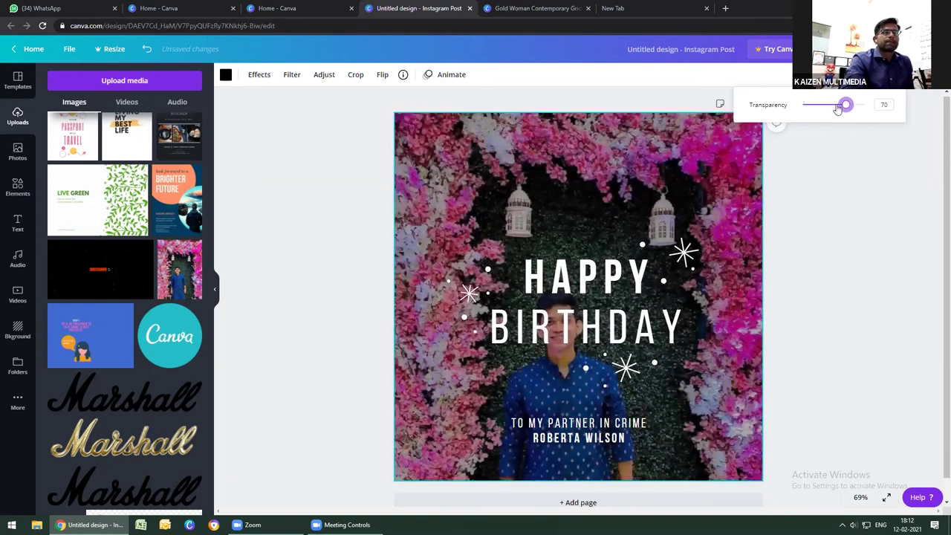
{"action": "left_click", "coordinate": [838, 106]}
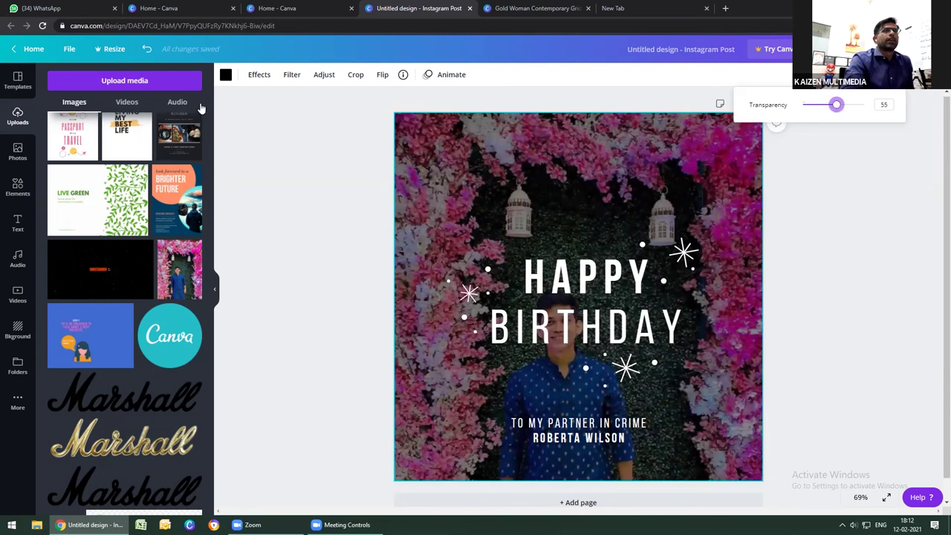
Change the background colour behind the flower-arch photo to white and set the photo's transparency to about 76
{"action": "left_click", "coordinate": [226, 76]}
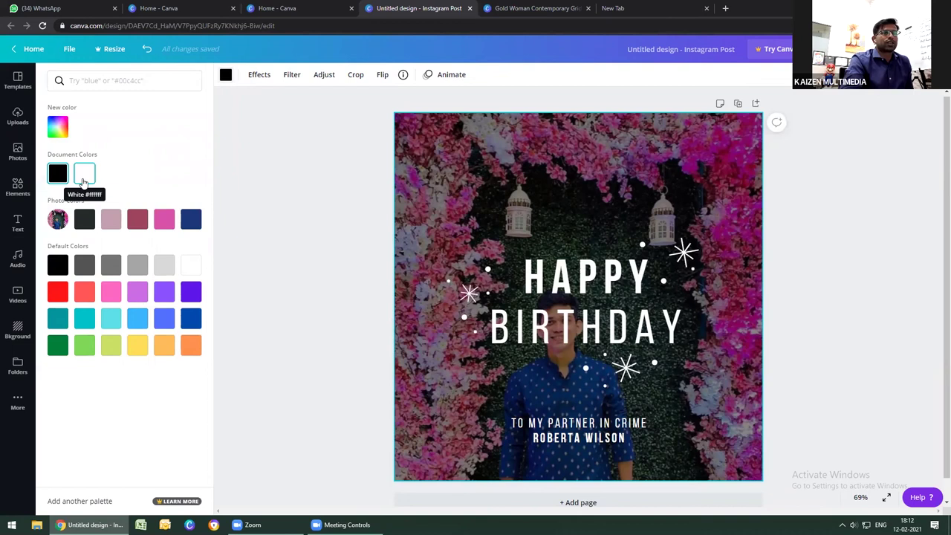
{"action": "left_click", "coordinate": [84, 181]}
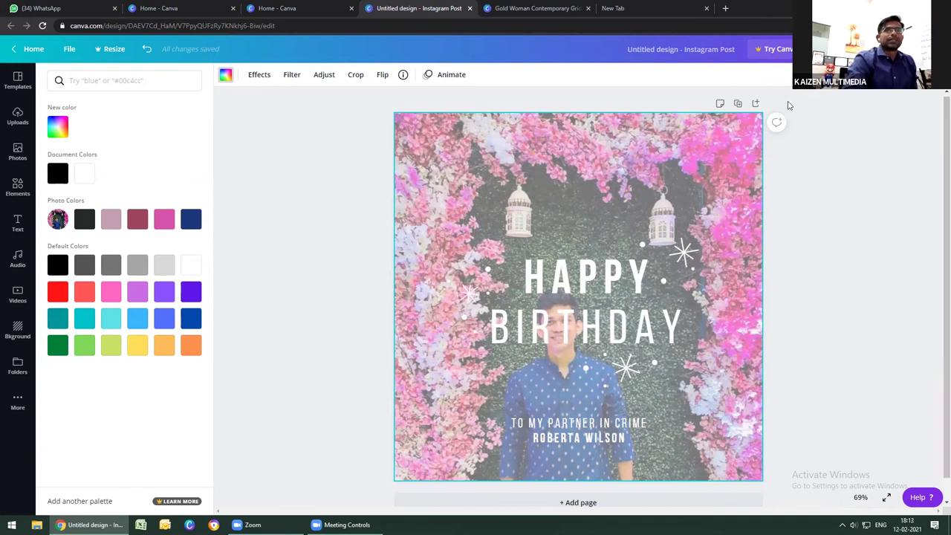
{"action": "left_click", "coordinate": [738, 103]}
{"action": "left_click", "coordinate": [835, 105]}
{"action": "left_click_drag", "start_coordinate": [833, 106], "coordinate": [850, 105]}
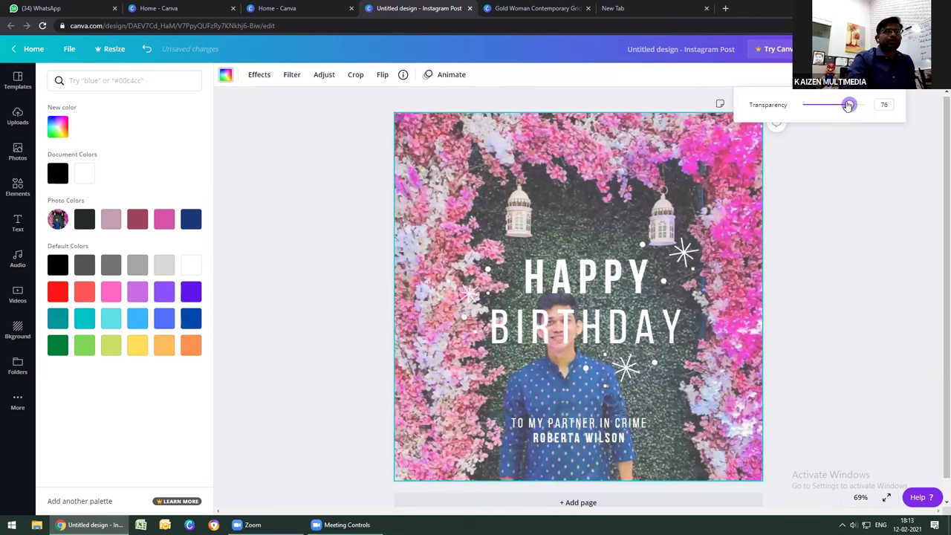
{"action": "left_click_drag", "start_coordinate": [856, 105], "coordinate": [852, 104]}
{"action": "left_click", "coordinate": [858, 184]}
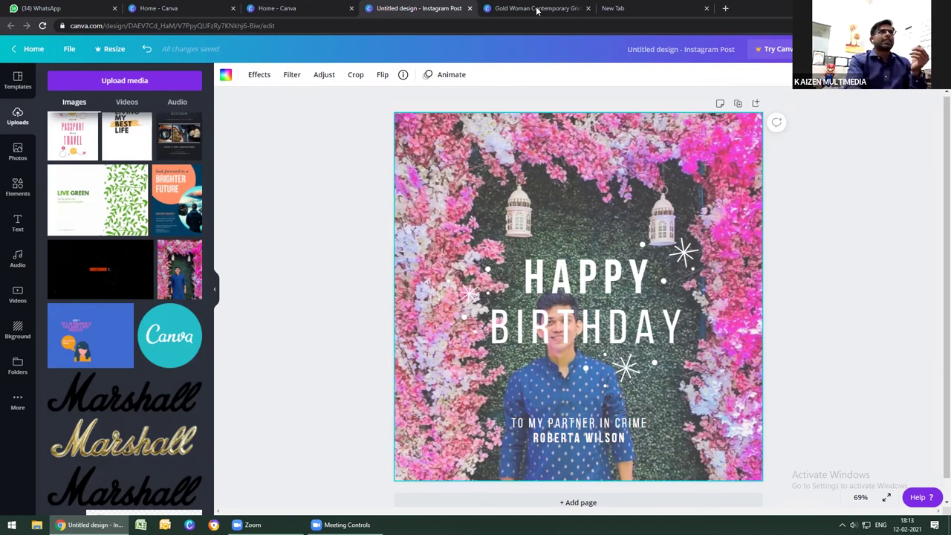
{"action": "key", "text": "ctrl+Tab"}
{"action": "left_click", "coordinate": [640, 285]}
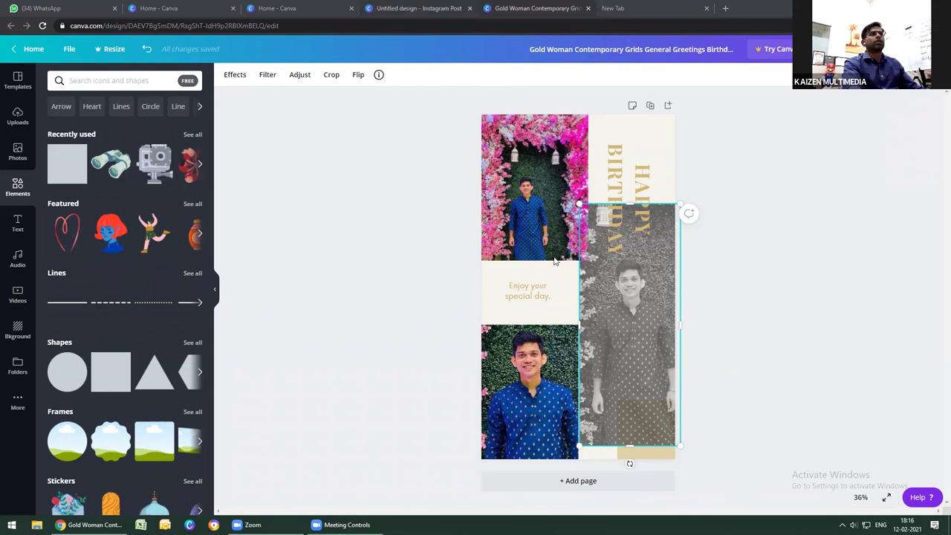
{"action": "key", "text": "ctrl+shift+Tab"}
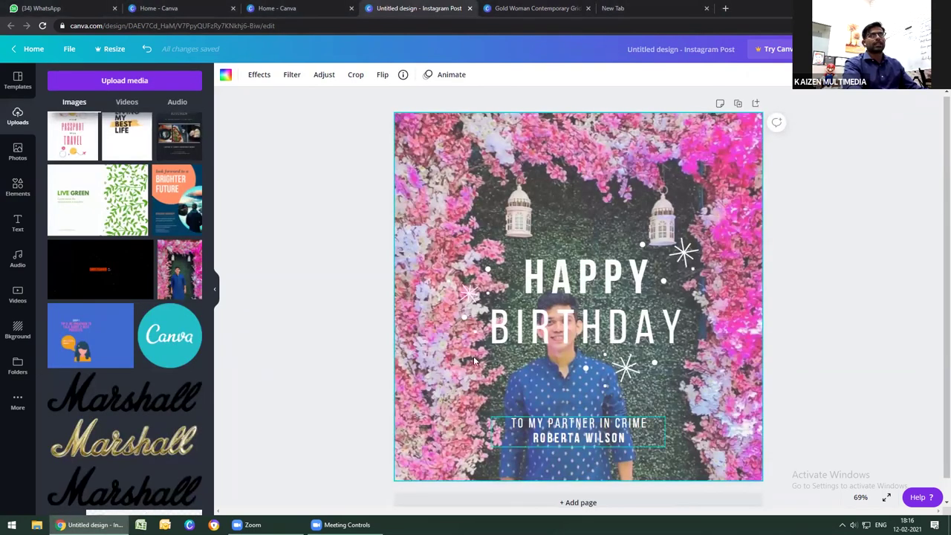
{"action": "left_click", "coordinate": [529, 8]}
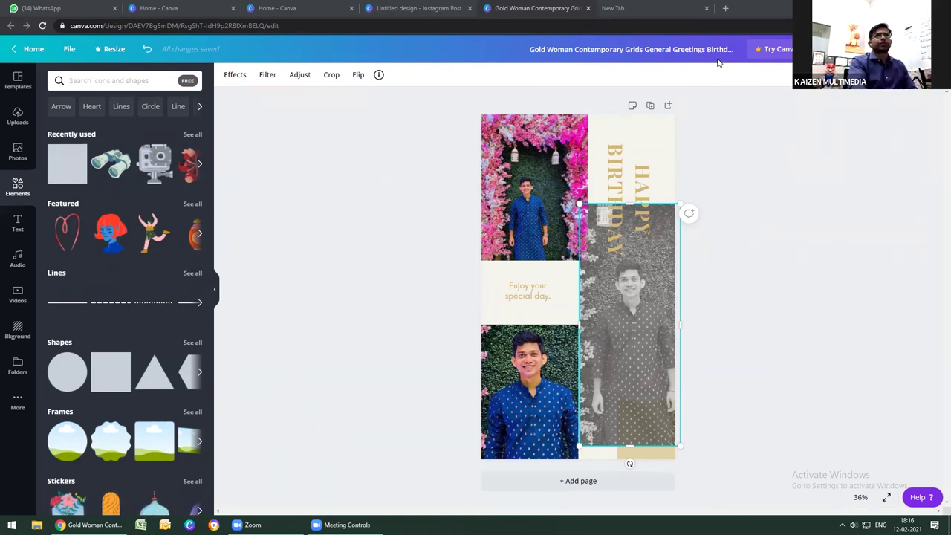
Close the empty browser tab and create a new square Invitation design from the Canva home page
{"action": "left_click", "coordinate": [707, 8]}
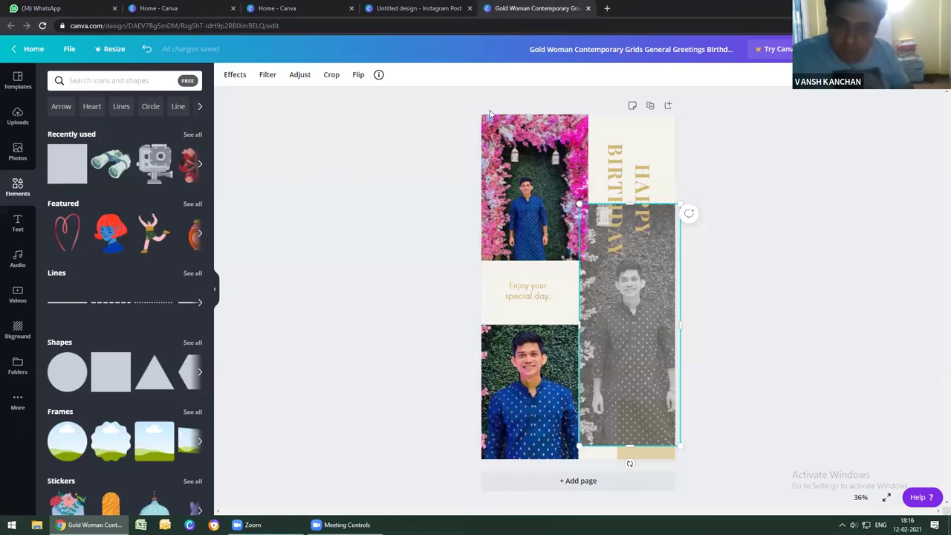
{"action": "left_click", "coordinate": [299, 7]}
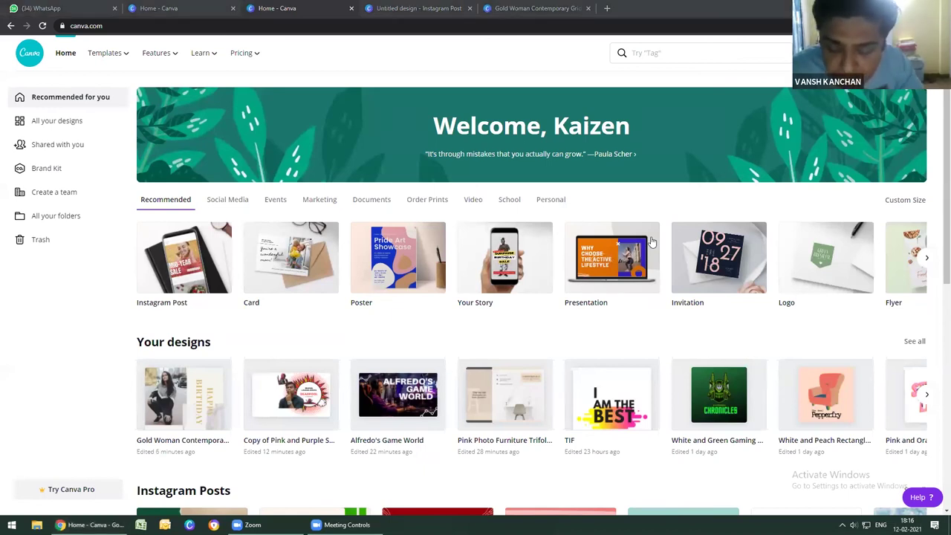
{"action": "left_click", "coordinate": [731, 288]}
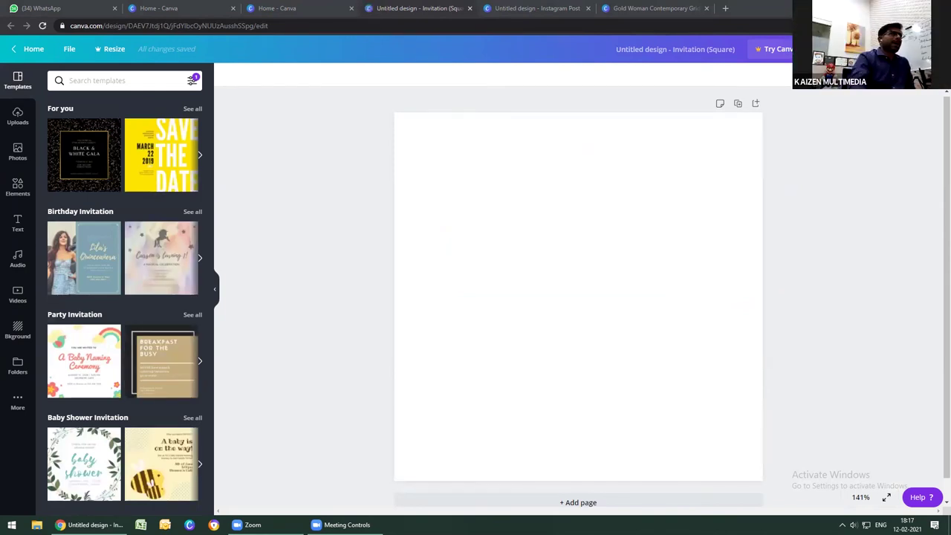
Add the recently used 10-second video of a woman drawing with a marker, keep one copy, and enlarge it beyond the page's right edge
{"action": "left_click", "coordinate": [19, 296]}
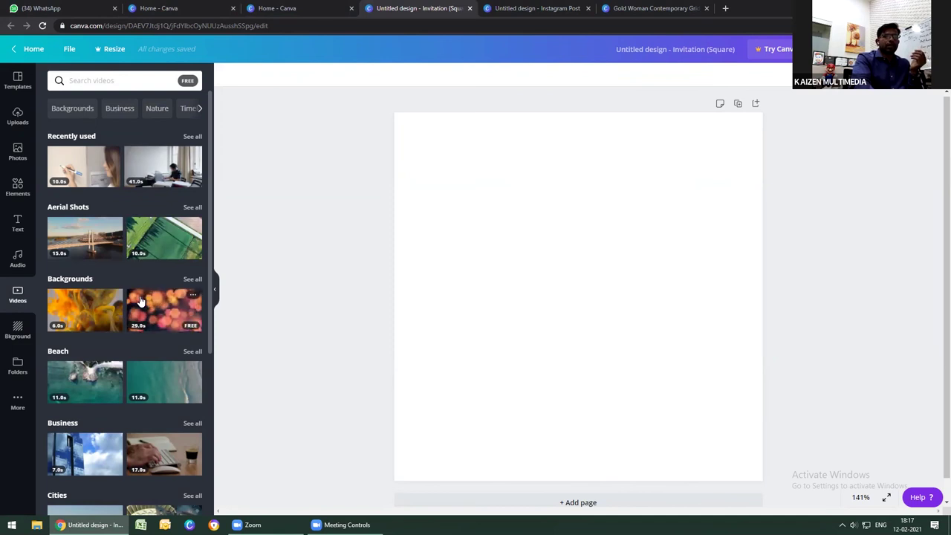
{"action": "left_click", "coordinate": [97, 176]}
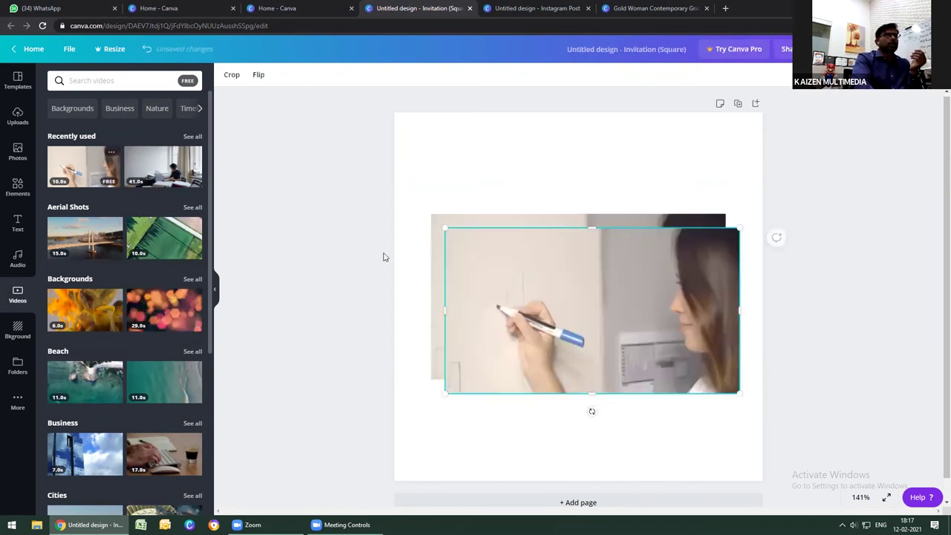
{"action": "left_click_drag", "start_coordinate": [589, 305], "coordinate": [558, 272]}
{"action": "right_click", "coordinate": [559, 272]}
{"action": "left_click", "coordinate": [514, 194]}
{"action": "left_click_drag", "start_coordinate": [513, 194], "coordinate": [465, 110]}
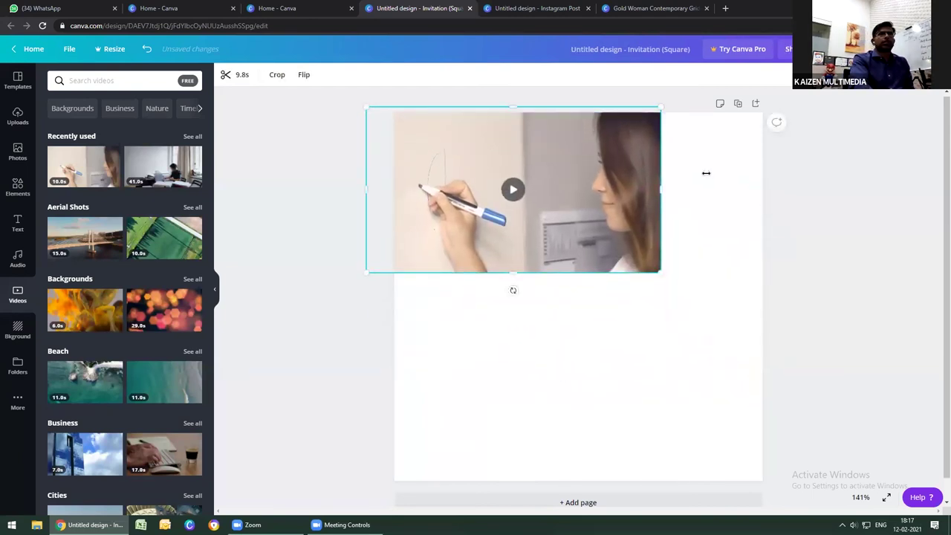
{"action": "left_click_drag", "start_coordinate": [661, 272], "coordinate": [885, 500]}
{"action": "left_click_drag", "start_coordinate": [678, 346], "coordinate": [650, 361]}
Play and pause the marker-drawing video on the page, and delete it from the invitation
{"action": "left_click", "coordinate": [645, 308]}
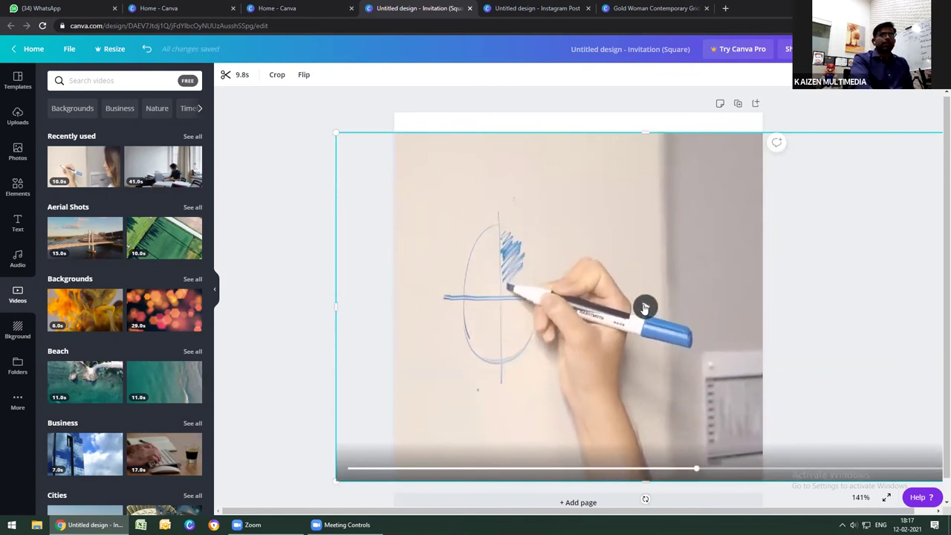
{"action": "left_click", "coordinate": [645, 307]}
{"action": "left_click", "coordinate": [461, 104]}
{"action": "left_click", "coordinate": [477, 168]}
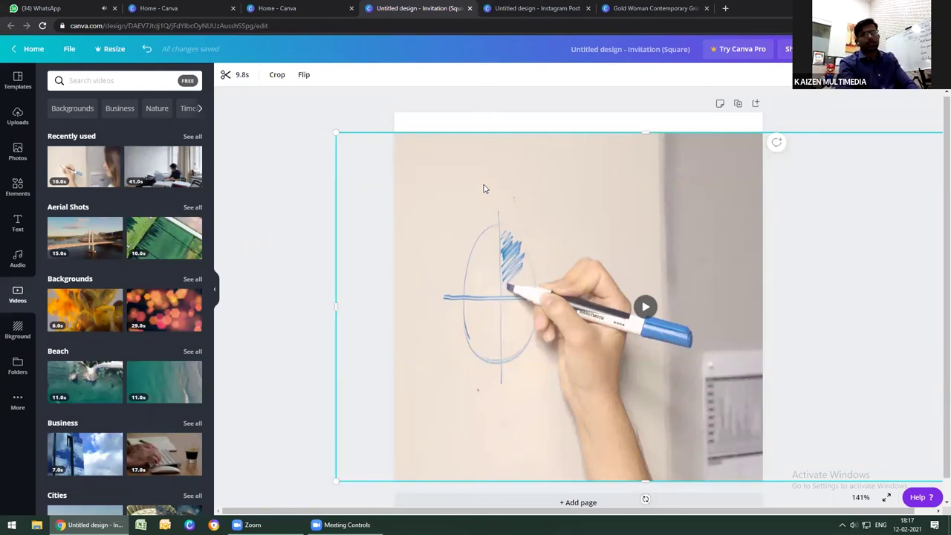
{"action": "left_click", "coordinate": [535, 100]}
{"action": "left_click", "coordinate": [570, 192]}
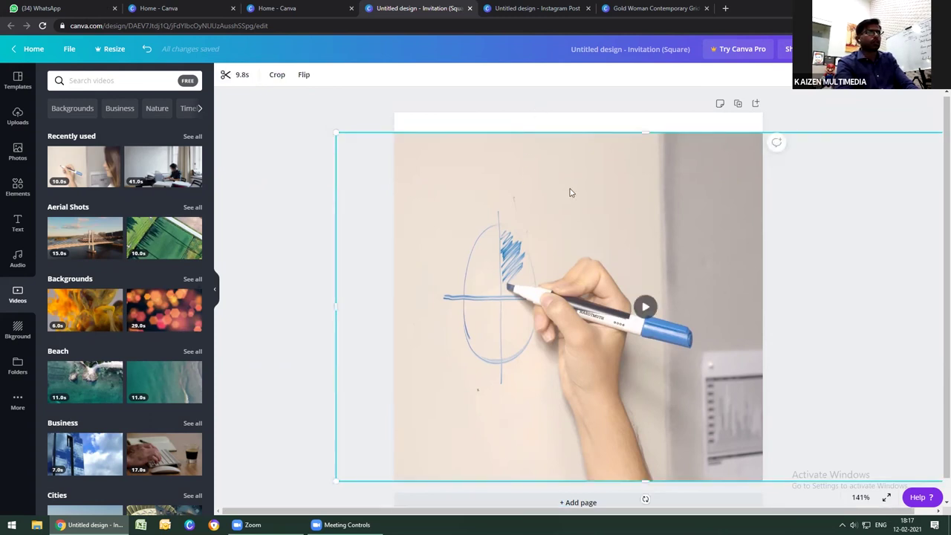
{"action": "key", "text": "Delete"}
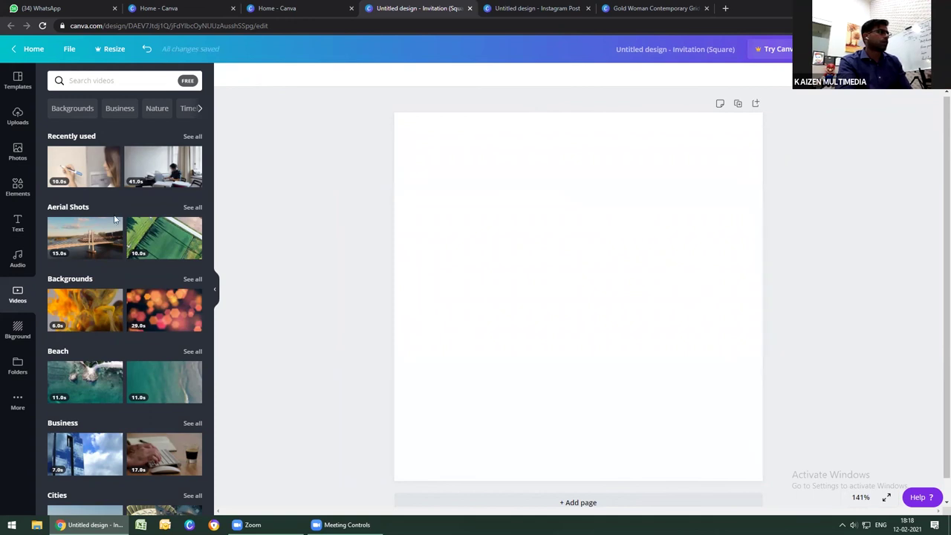
Add the featured red-haired woman illustration, enlarge it slightly and place it at the page's top edge near the centre
{"action": "left_click", "coordinate": [18, 189]}
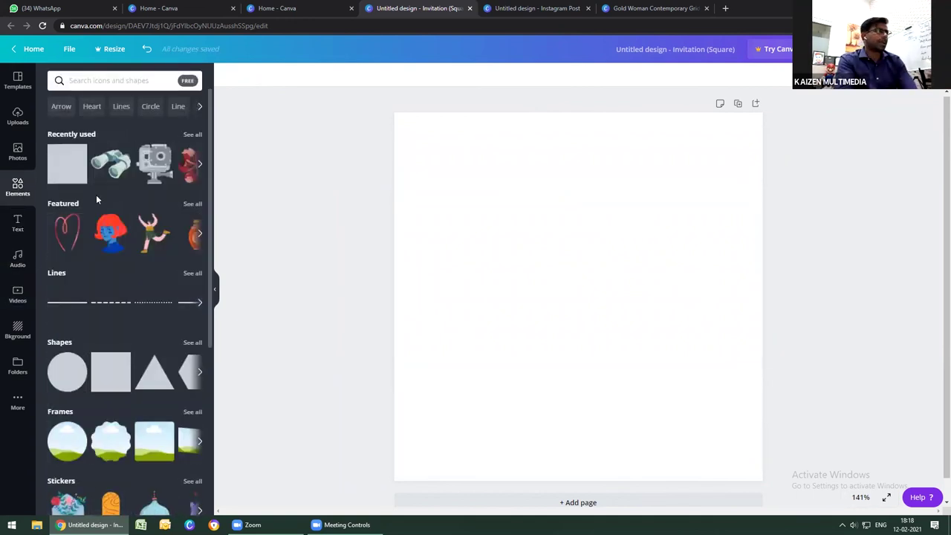
{"action": "left_click", "coordinate": [111, 234]}
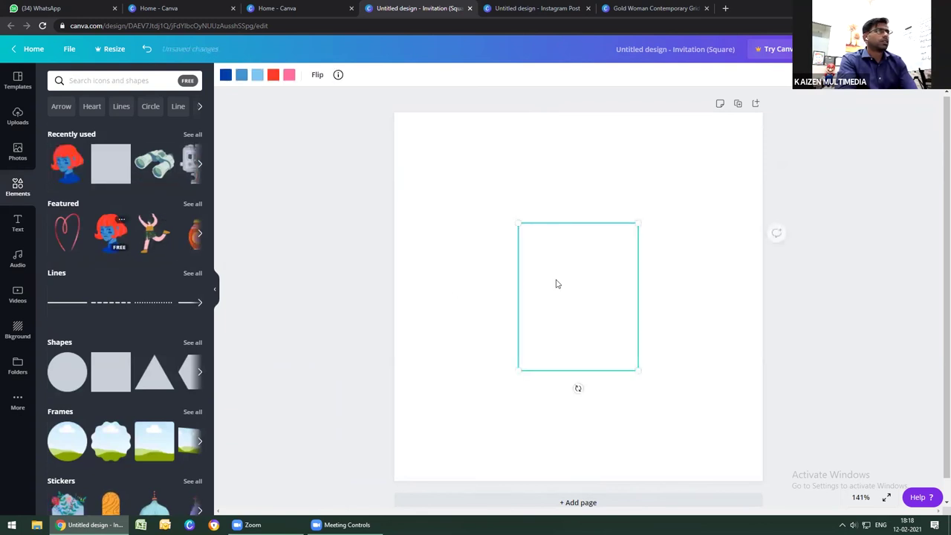
{"action": "left_click_drag", "start_coordinate": [584, 272], "coordinate": [587, 213]}
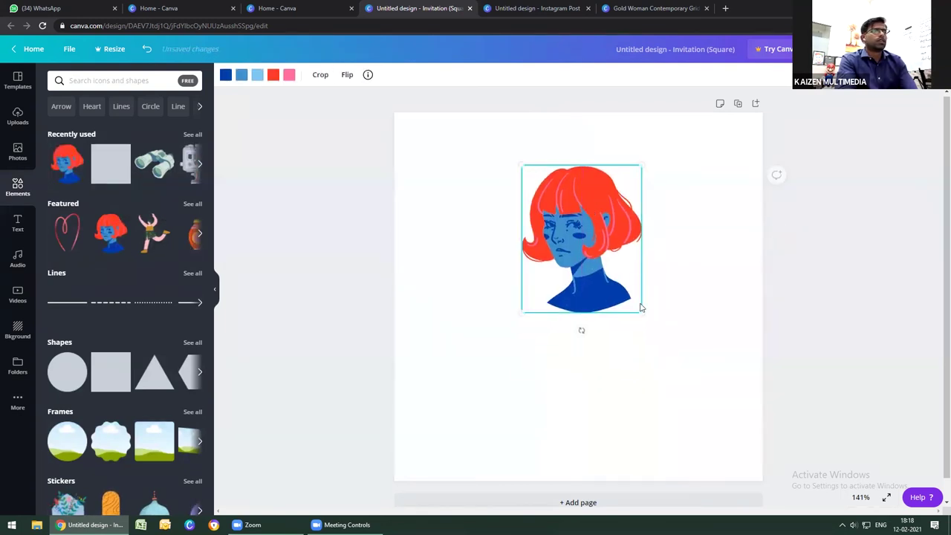
{"action": "left_click_drag", "start_coordinate": [643, 312], "coordinate": [699, 395]}
{"action": "left_click", "coordinate": [637, 353]}
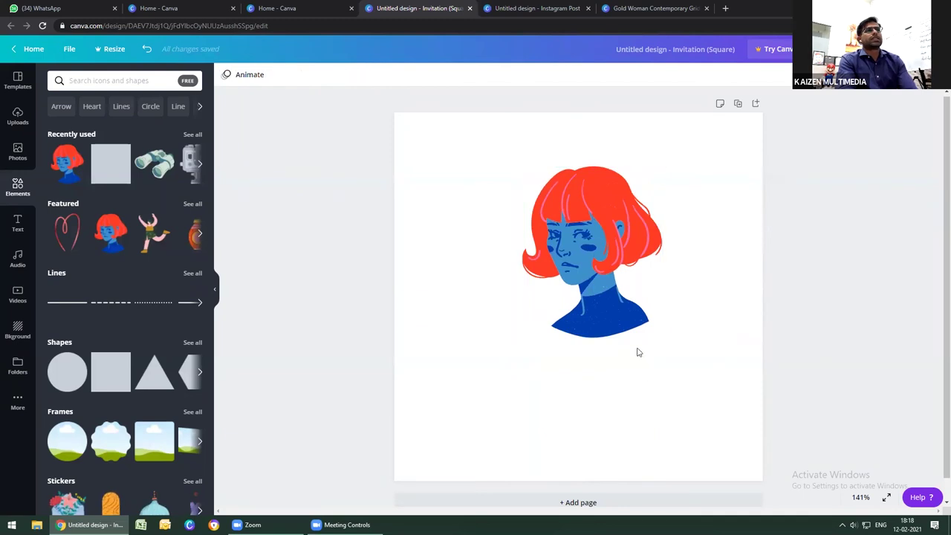
{"action": "left_click", "coordinate": [613, 289]}
{"action": "left_click_drag", "start_coordinate": [608, 287], "coordinate": [599, 235]}
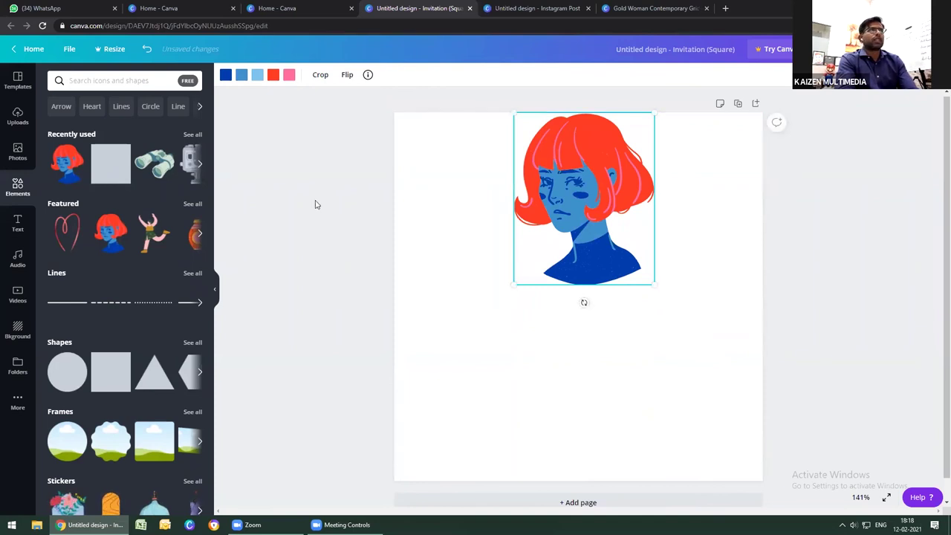
Add a heading below the illustration reading "VECTOR" and "RASTER" on two lines, widening its text box to fit
{"action": "left_click", "coordinate": [18, 224]}
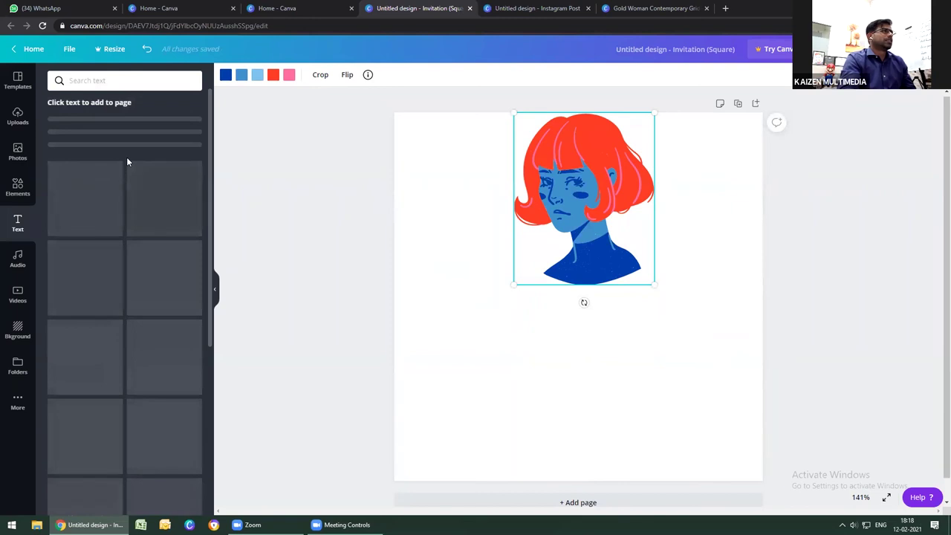
{"action": "left_click", "coordinate": [127, 133]}
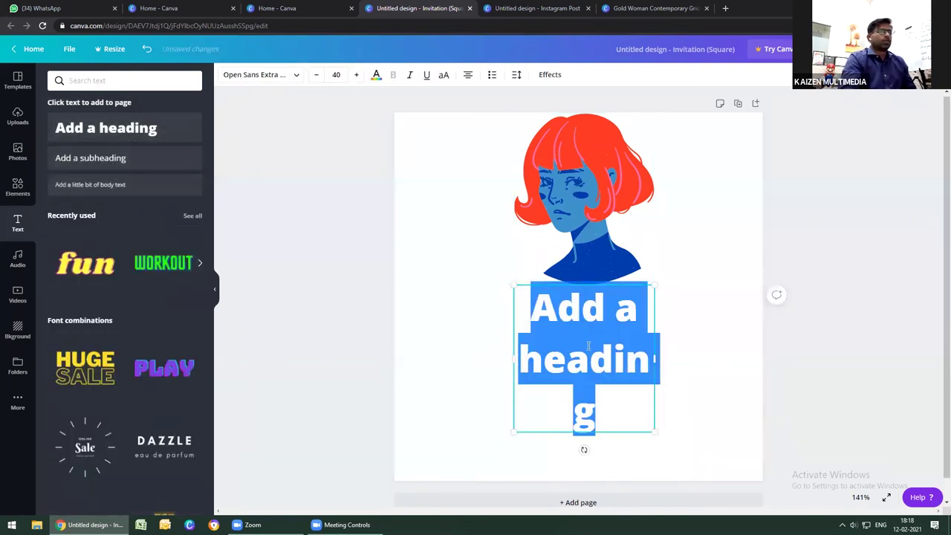
{"action": "type", "text": "VECTO"}
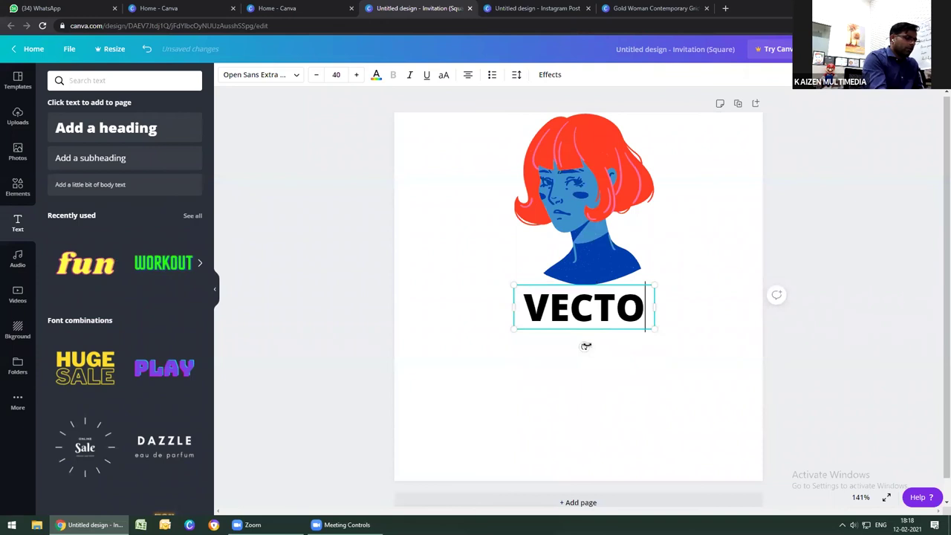
{"action": "type", "text": "R"}
{"action": "left_click_drag", "start_coordinate": [654, 332], "coordinate": [691, 328]}
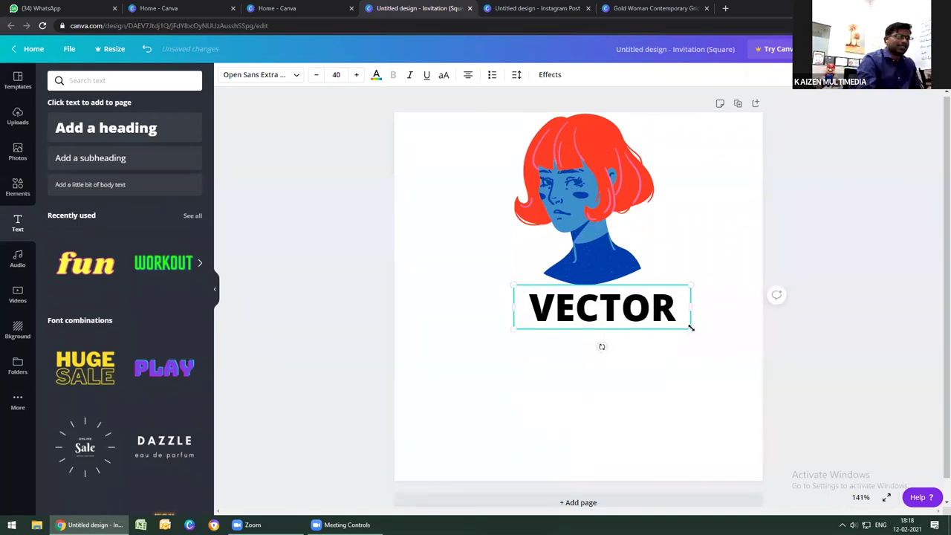
{"action": "key", "text": "Return"}
{"action": "type", "text": "RASTER"}
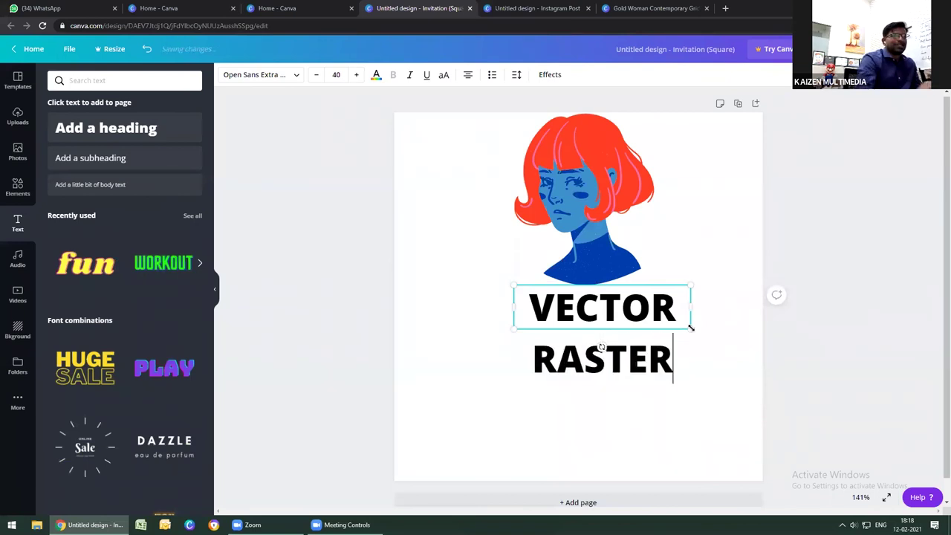
{"action": "left_click", "coordinate": [608, 198]}
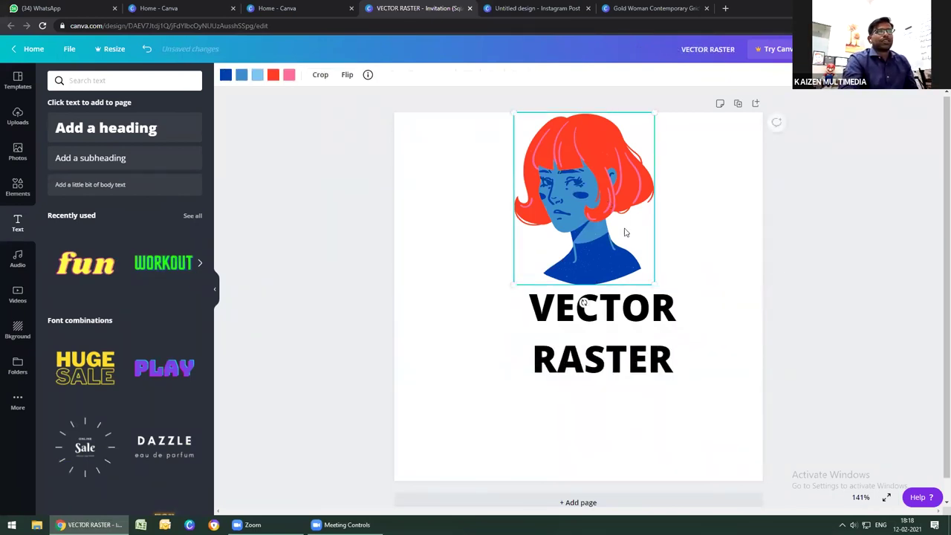
Enlarge the red-haired woman illustration until it extends well beyond the page edges, moving it to show the hair up close
{"action": "left_click_drag", "start_coordinate": [654, 280], "coordinate": [779, 437]}
{"action": "left_click_drag", "start_coordinate": [592, 159], "coordinate": [587, 227]}
{"action": "left_click_drag", "start_coordinate": [510, 178], "coordinate": [356, 92]}
{"action": "left_click_drag", "start_coordinate": [580, 275], "coordinate": [593, 206]}
{"action": "left_click_drag", "start_coordinate": [553, 285], "coordinate": [569, 260]}
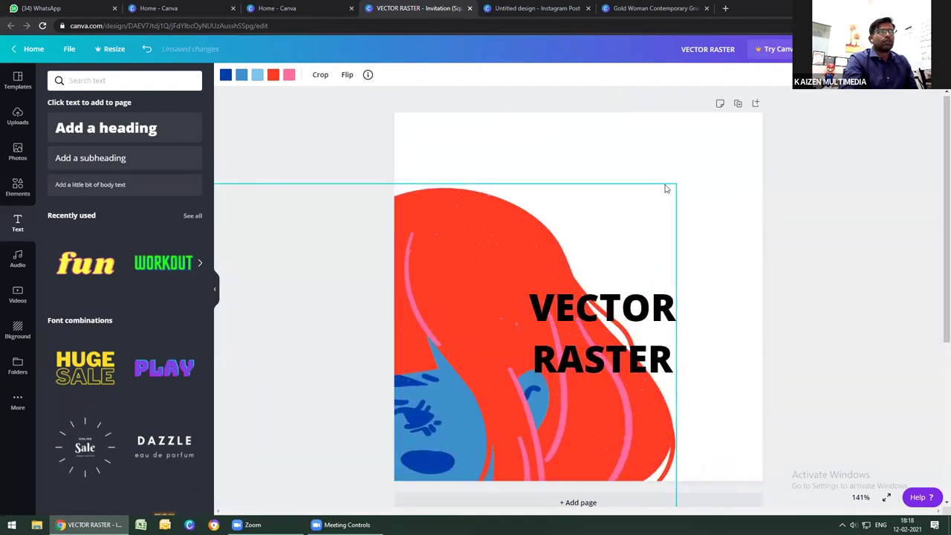
{"action": "left_click_drag", "start_coordinate": [784, 125], "coordinate": [779, 128]}
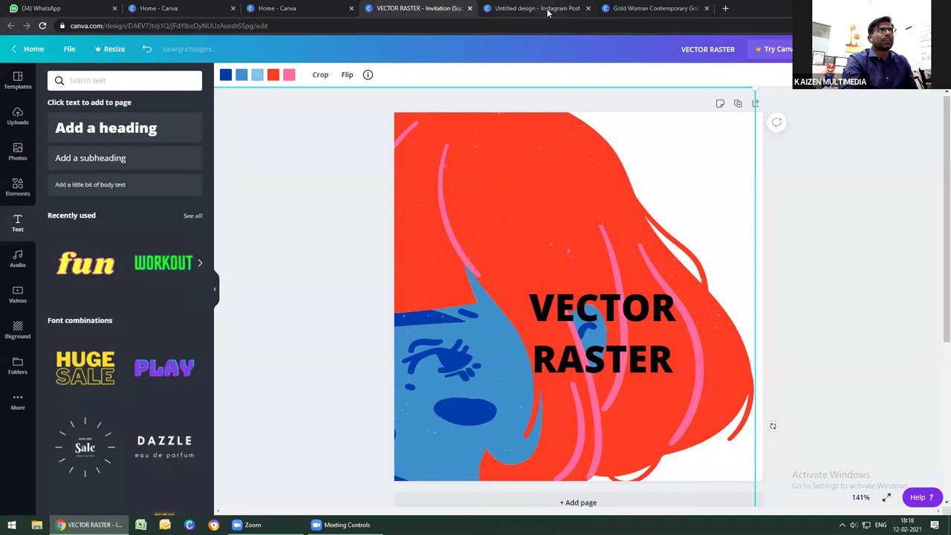
Glance at the birthday Instagram post, return to the invitation, and resize and shift the illustration so the head fills the page
{"action": "key", "text": "ctrl+Tab"}
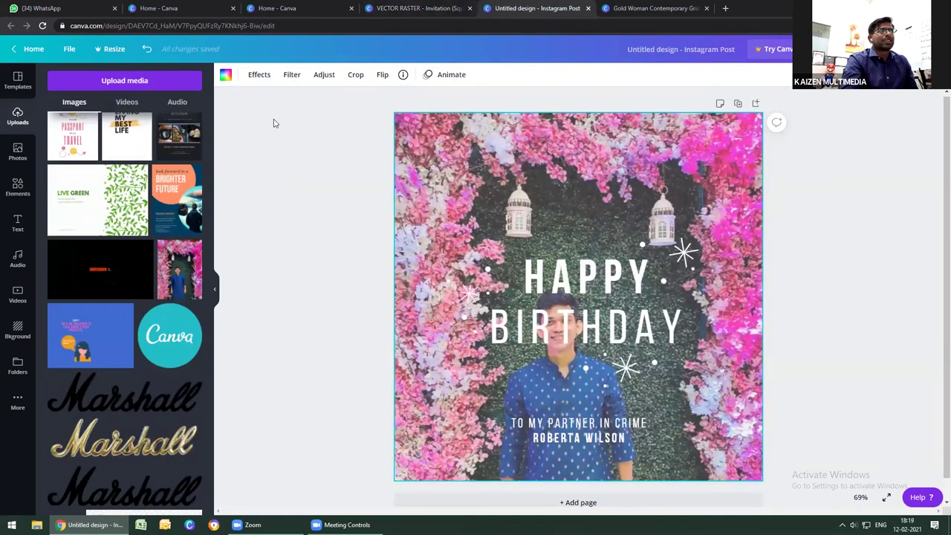
{"action": "left_click", "coordinate": [435, 7]}
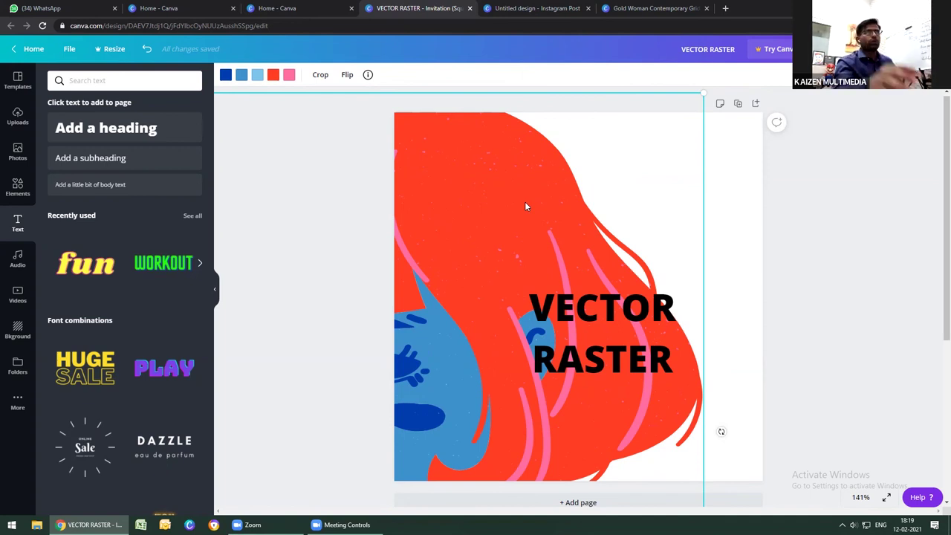
{"action": "left_click_drag", "start_coordinate": [515, 213], "coordinate": [627, 170]}
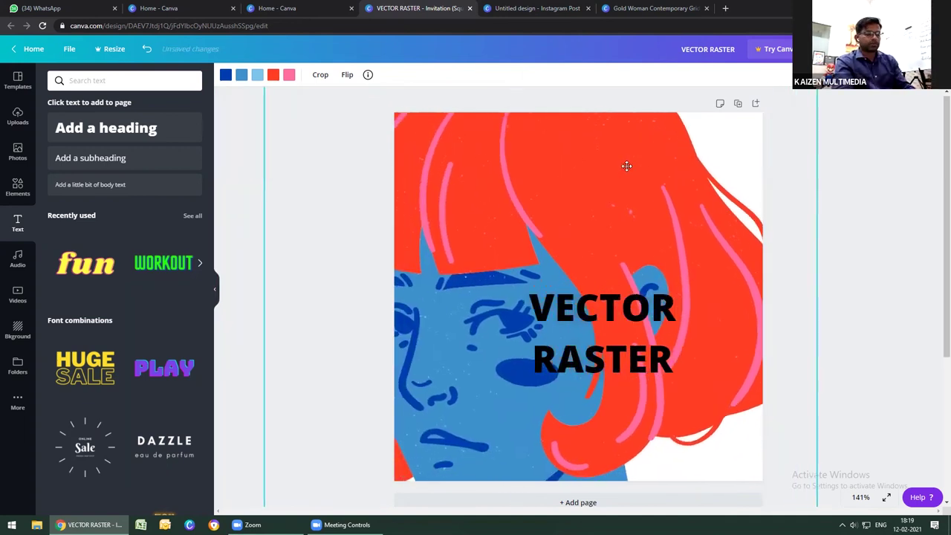
{"action": "left_click_drag", "start_coordinate": [598, 274], "coordinate": [676, 146]}
{"action": "left_click_drag", "start_coordinate": [549, 195], "coordinate": [447, 356]}
{"action": "left_click_drag", "start_coordinate": [562, 234], "coordinate": [631, 181]}
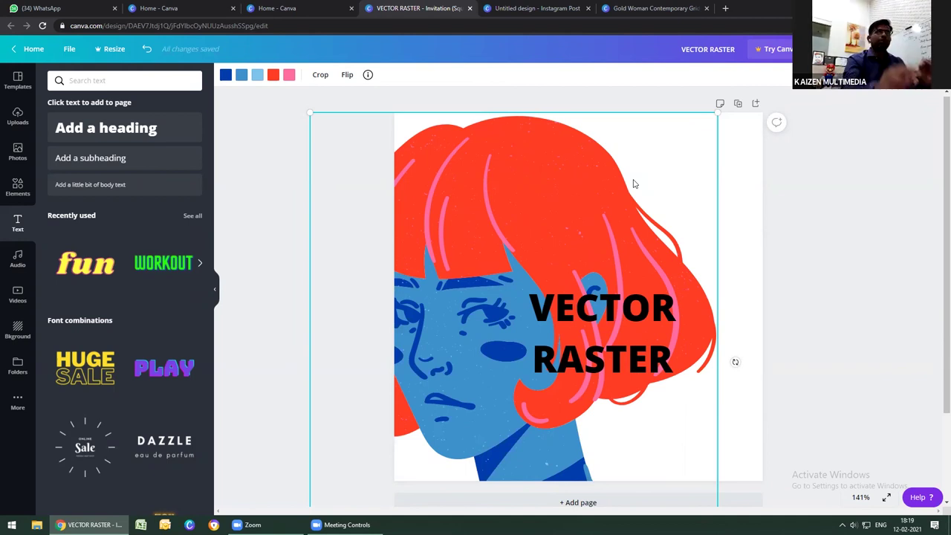
Insert "never pixcelate" after "VECTOR" in the heading and widen the text box on both sides
{"action": "left_click", "coordinate": [677, 305]}
{"action": "left_click", "coordinate": [677, 305]}
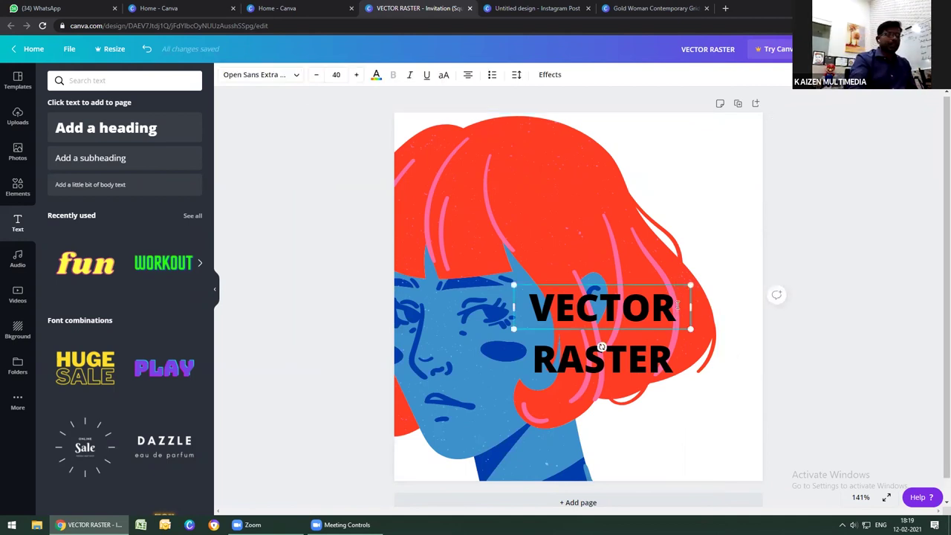
{"action": "key", "text": "Return"}
{"action": "type", "text": "never "}
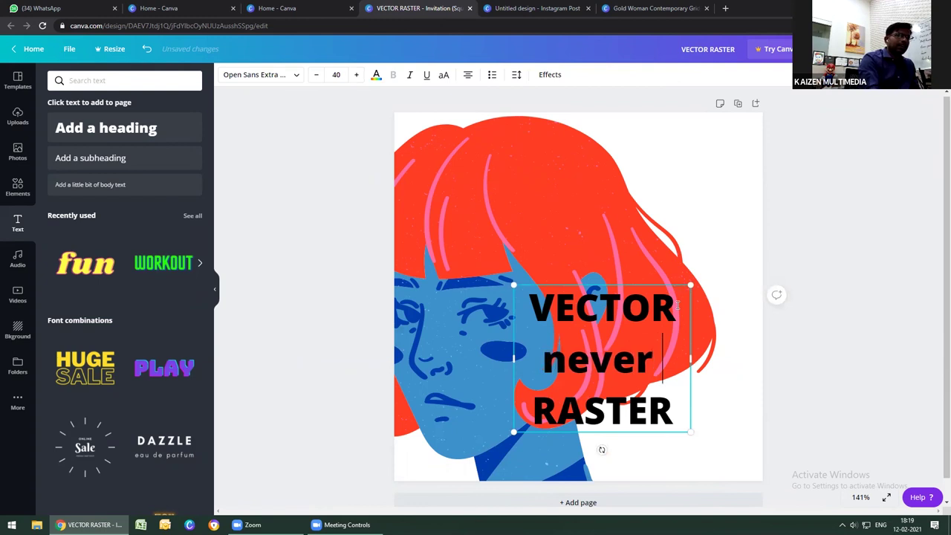
{"action": "type", "text": "pixcelate"}
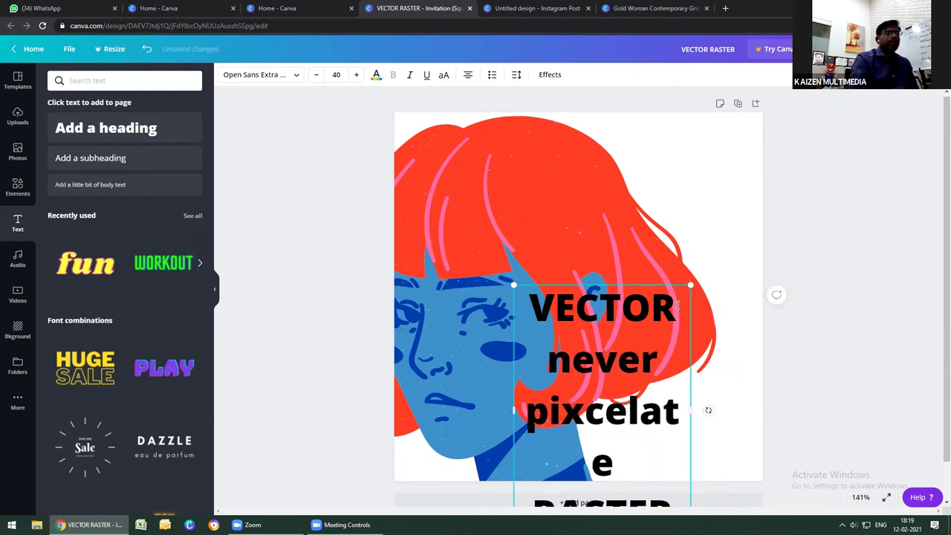
{"action": "left_click_drag", "start_coordinate": [693, 416], "coordinate": [736, 405]}
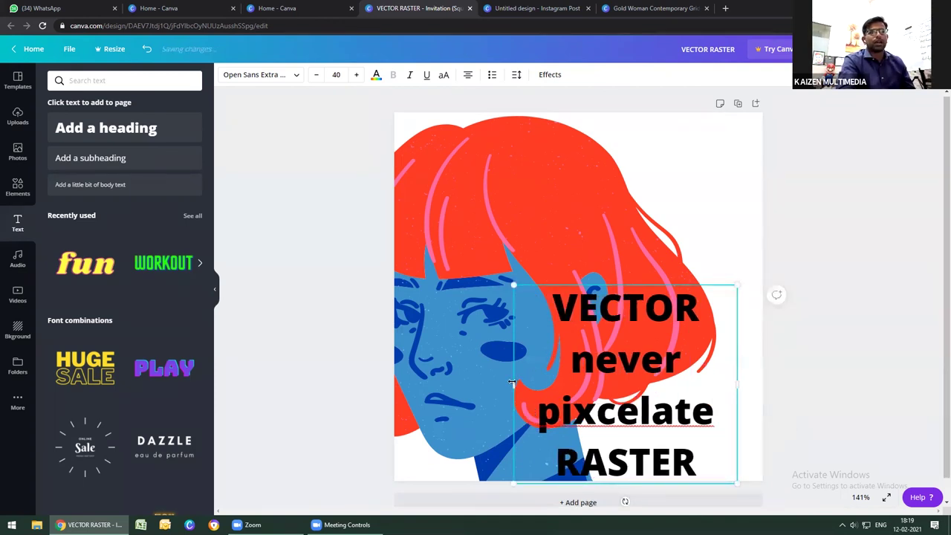
{"action": "left_click_drag", "start_coordinate": [490, 383], "coordinate": [431, 370]}
Reduce the font size of the whole VECTOR and RASTER heading to 28
{"action": "left_click_drag", "start_coordinate": [675, 418], "coordinate": [452, 309]}
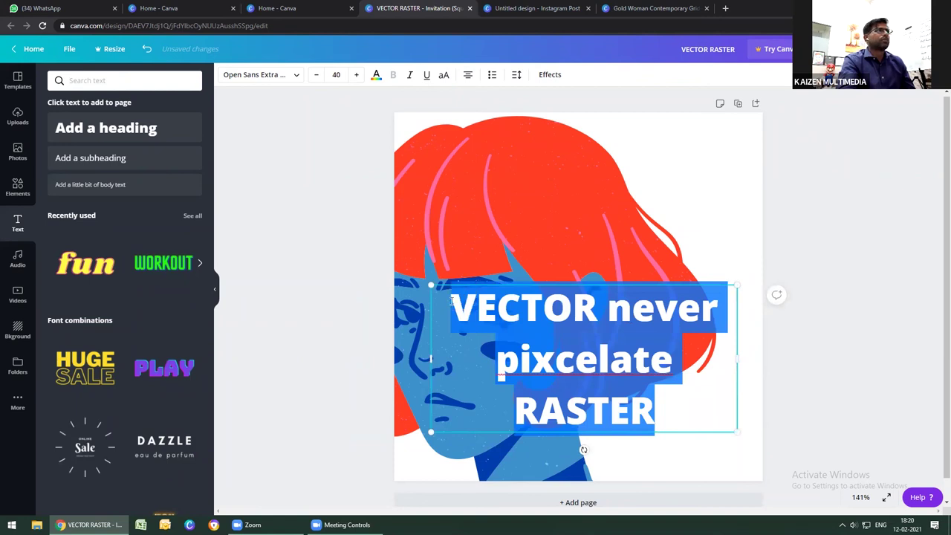
{"action": "left_click", "coordinate": [317, 76]}
{"action": "left_click", "coordinate": [316, 75]}
{"action": "left_click", "coordinate": [317, 75]}
{"action": "left_click", "coordinate": [317, 75]}
{"action": "left_click", "coordinate": [316, 75]}
{"action": "left_click", "coordinate": [316, 75]}
{"action": "left_click", "coordinate": [317, 75]}
{"action": "left_click", "coordinate": [316, 75]}
{"action": "left_click", "coordinate": [317, 75]}
{"action": "left_click", "coordinate": [317, 75]}
{"action": "left_click", "coordinate": [316, 75]}
{"action": "left_click", "coordinate": [317, 76]}
Join "pixcelate" to the "VECTOR never" line and scale the text box down to font size 19.6
{"action": "left_click", "coordinate": [526, 338]}
{"action": "left_click", "coordinate": [525, 338]}
{"action": "key", "text": "BackSpace"}
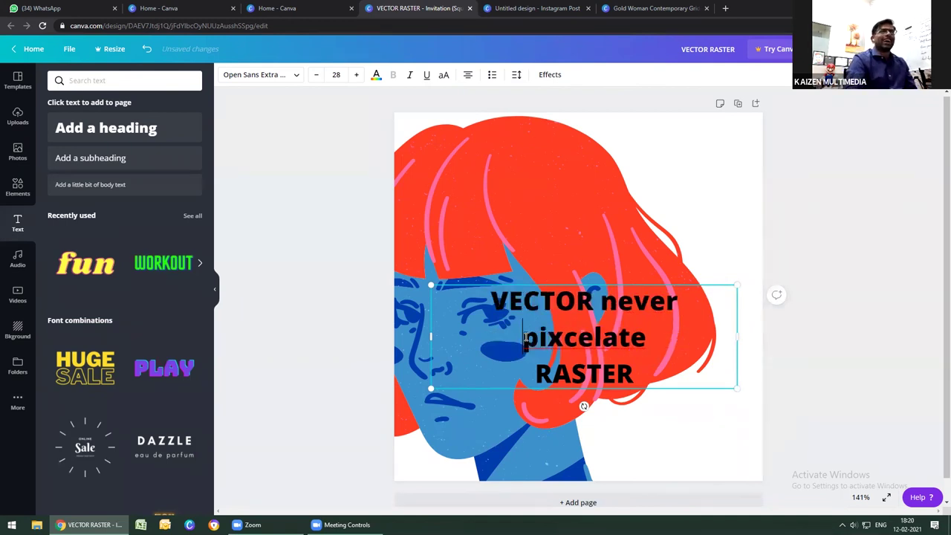
{"action": "left_click_drag", "start_coordinate": [736, 337], "coordinate": [662, 332]}
Delete the red-haired woman illustration and extend the last text line to "RASTER: image which was photographed."
{"action": "left_click", "coordinate": [551, 203]}
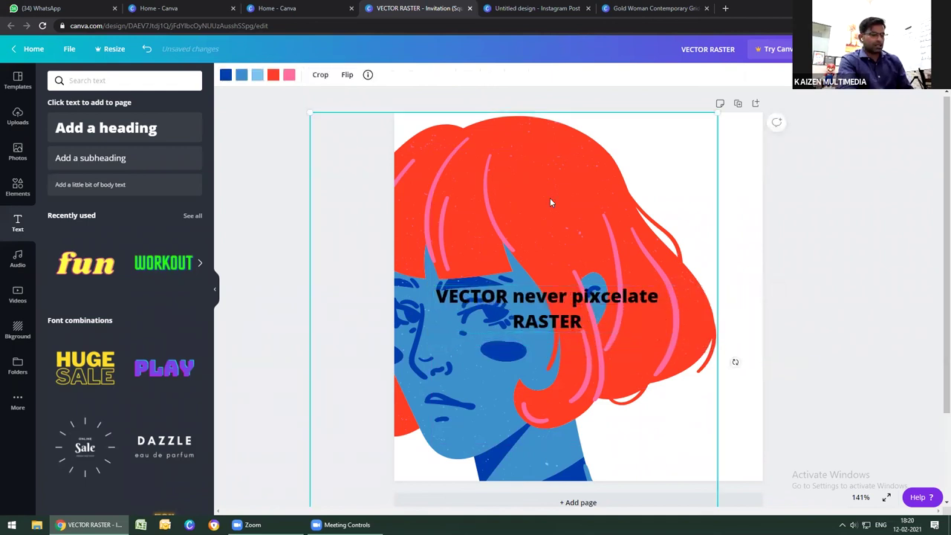
{"action": "key", "text": "Delete"}
{"action": "left_click", "coordinate": [585, 321]}
{"action": "left_click", "coordinate": [587, 321]}
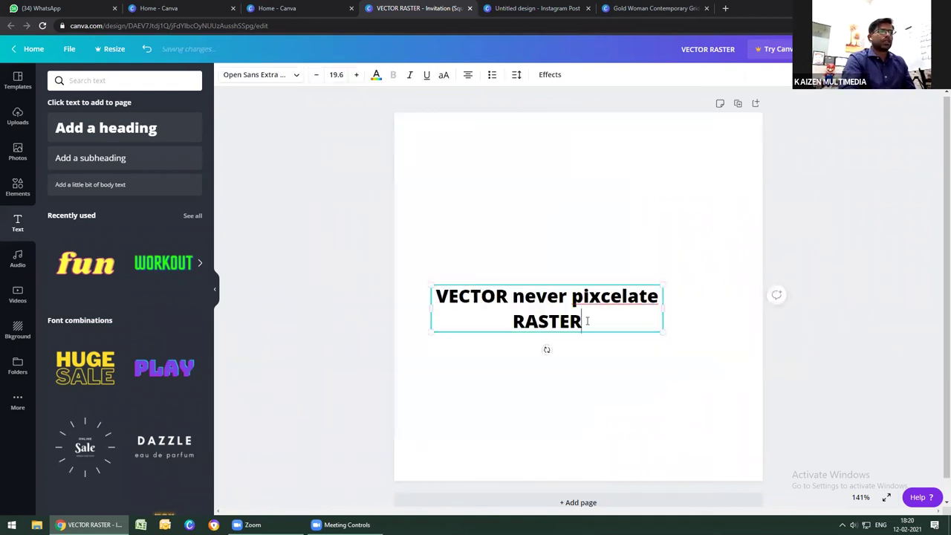
{"action": "type", "text": ": image which wa"}
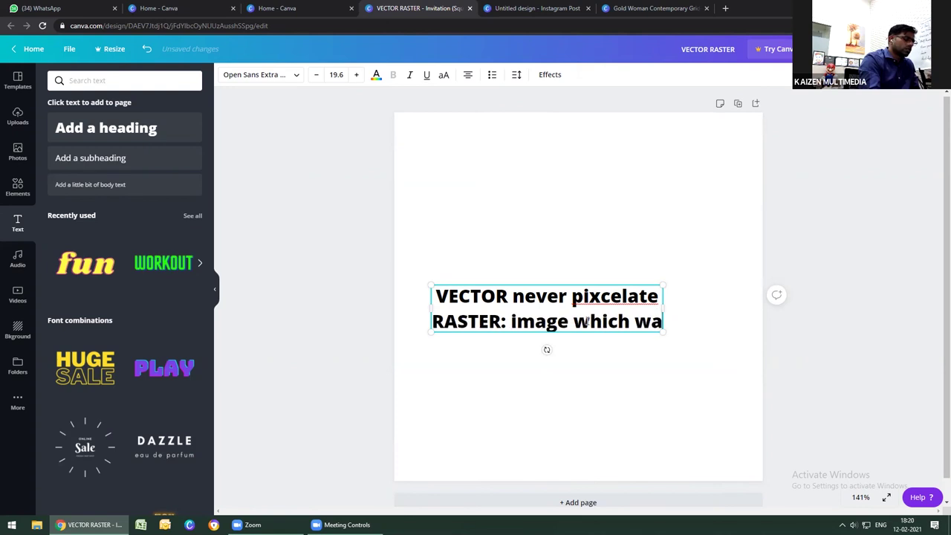
{"action": "type", "text": "s photogra"}
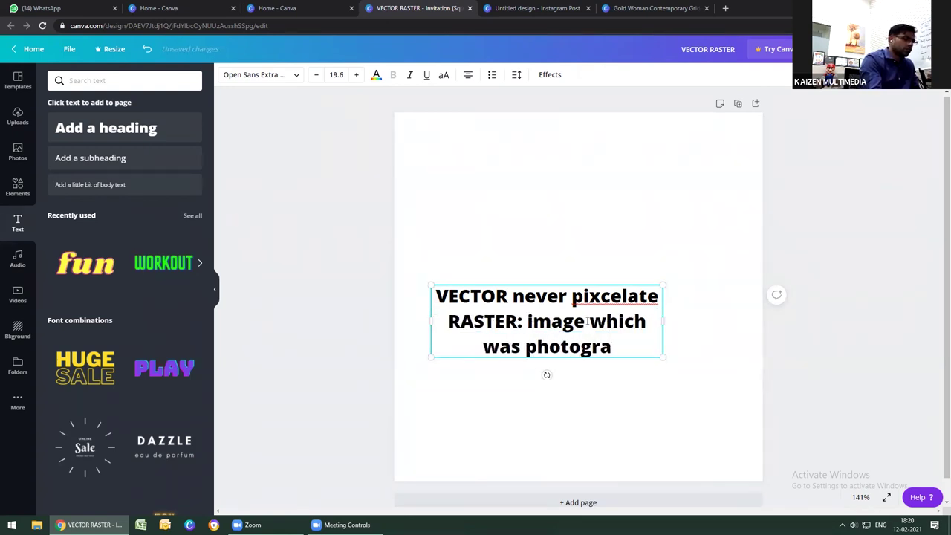
{"action": "type", "text": "phed"}
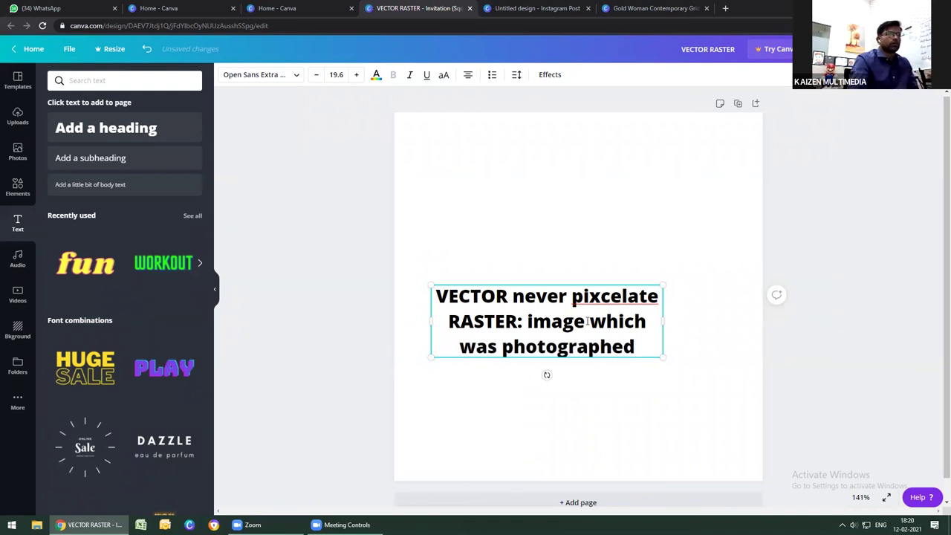
{"action": "type", "text": "."}
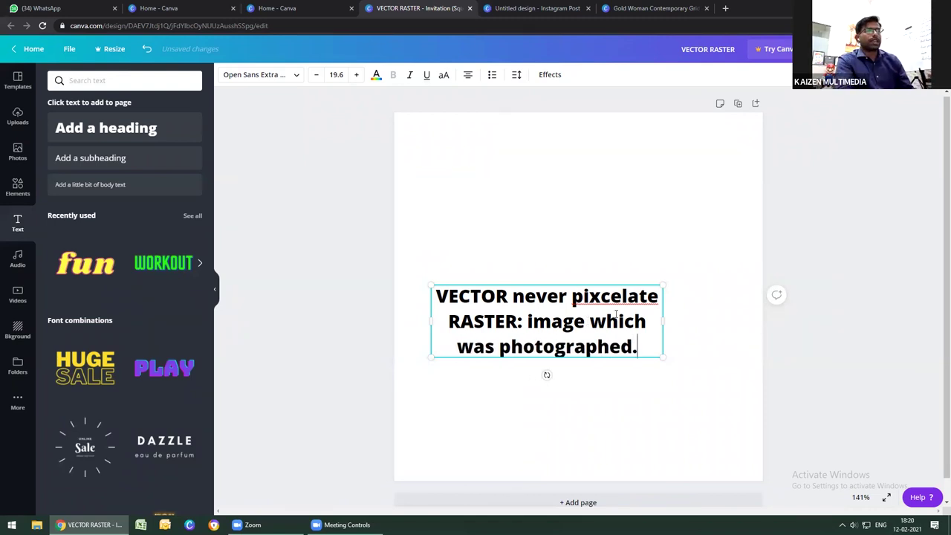
{"action": "left_click", "coordinate": [647, 230]}
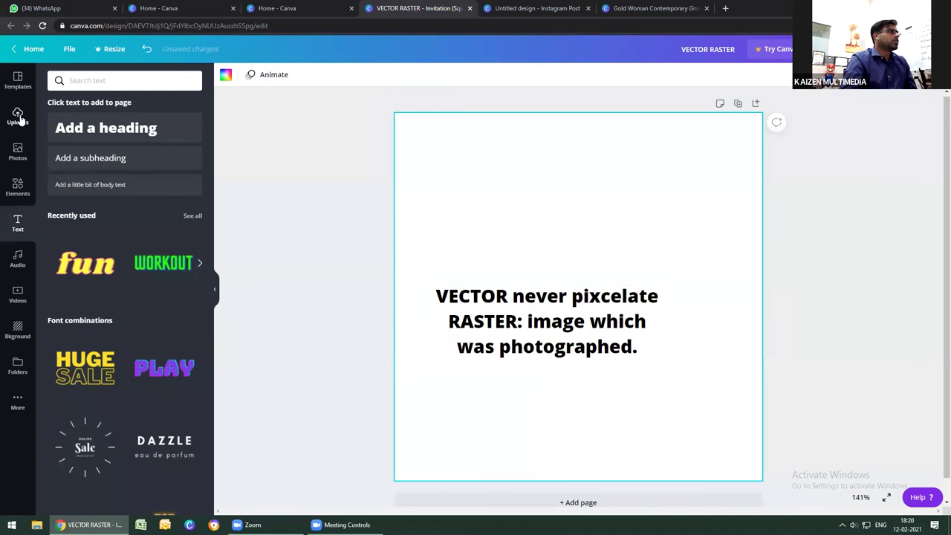
Add the uploaded Pepperfry armchair image, enlarge it to about 16.5 by 16.5, and shift it past the page's left edge
{"action": "left_click", "coordinate": [18, 117]}
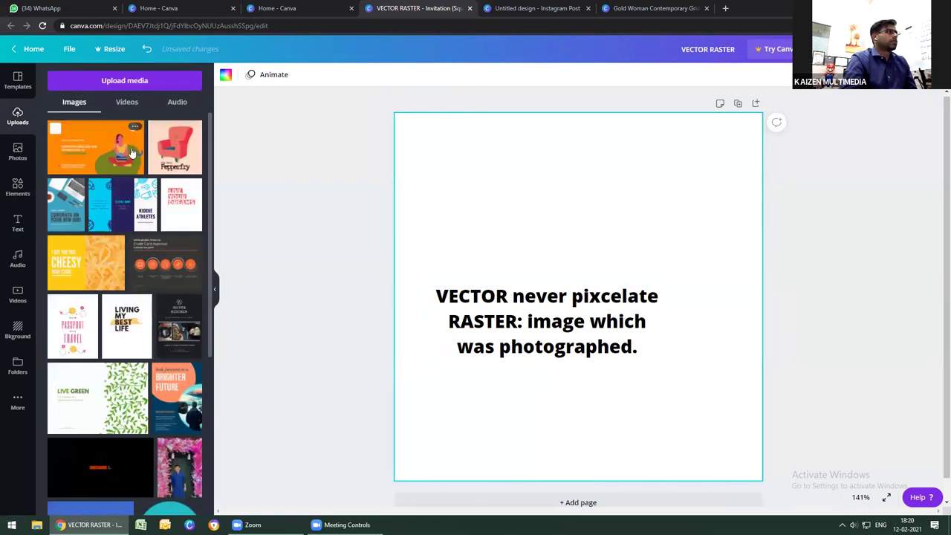
{"action": "left_click", "coordinate": [175, 147]}
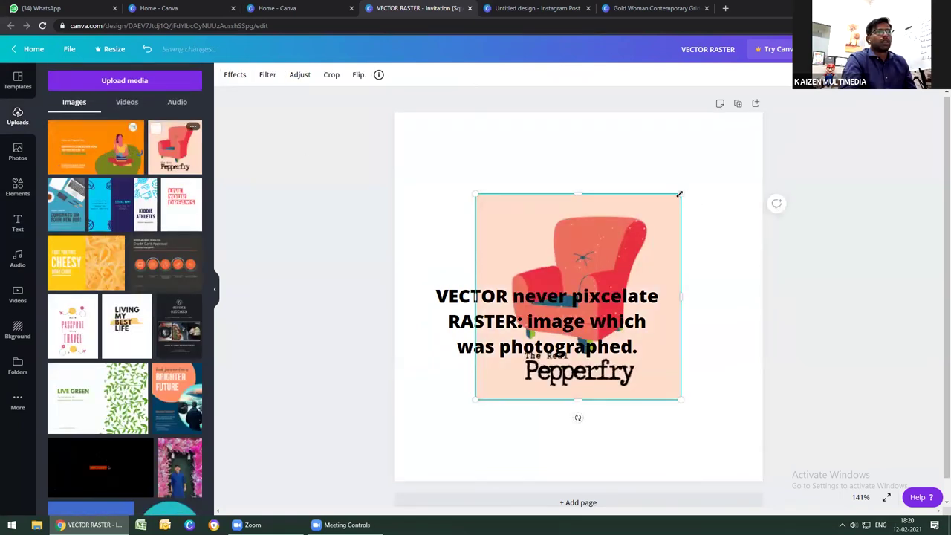
{"action": "left_click_drag", "start_coordinate": [792, 135], "coordinate": [708, 197]}
{"action": "left_click_drag", "start_coordinate": [760, 167], "coordinate": [833, 74]}
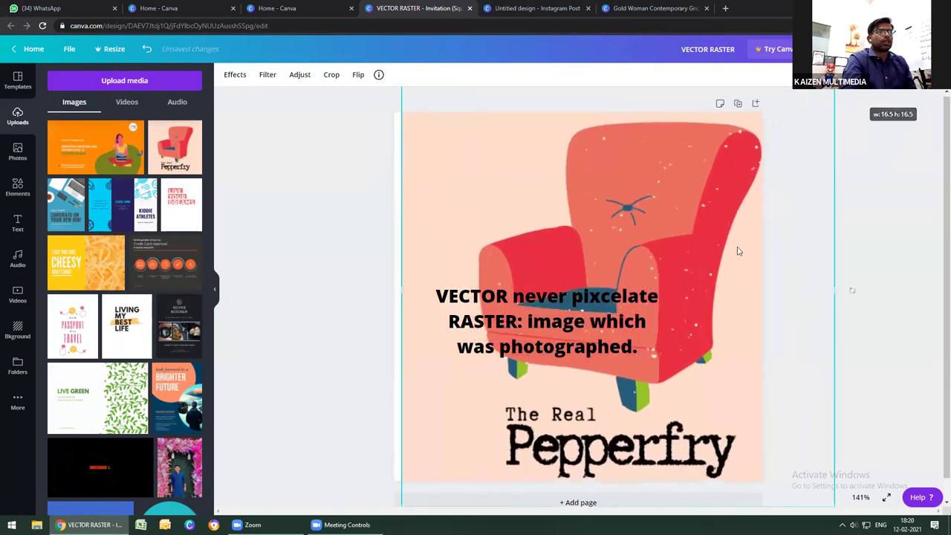
{"action": "left_click_drag", "start_coordinate": [676, 282], "coordinate": [633, 306]}
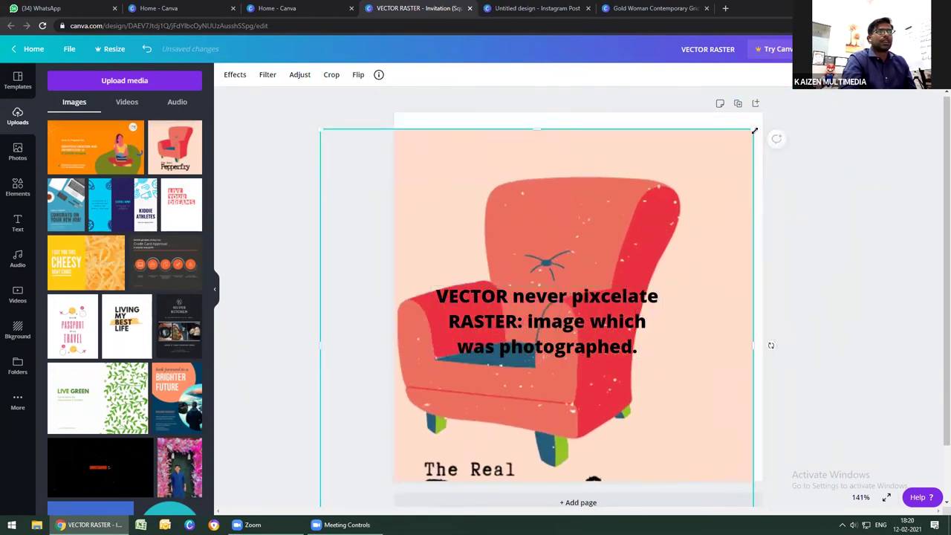
Enlarge the armchair image further beyond the page to inspect its edges, and delete it from the invitation
{"action": "left_click_drag", "start_coordinate": [771, 345], "coordinate": [902, 281]}
{"action": "left_click_drag", "start_coordinate": [718, 177], "coordinate": [633, 251]}
{"action": "key", "text": "ctrl+z"}
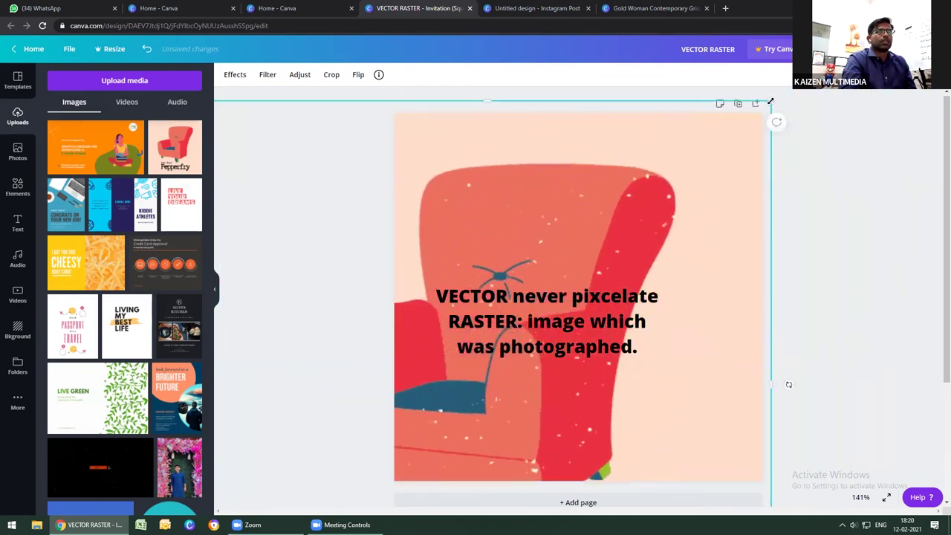
{"action": "key", "text": "ctrl+y"}
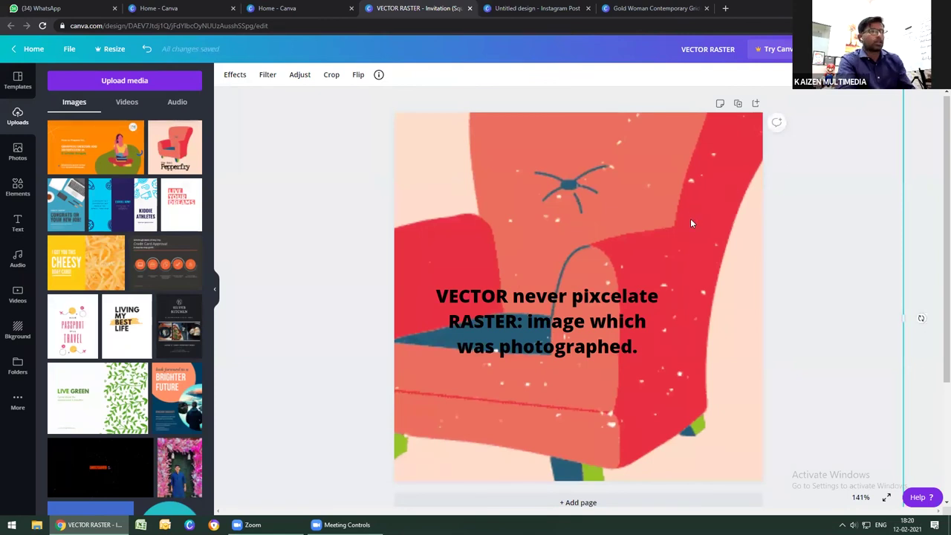
{"action": "key", "text": "Delete"}
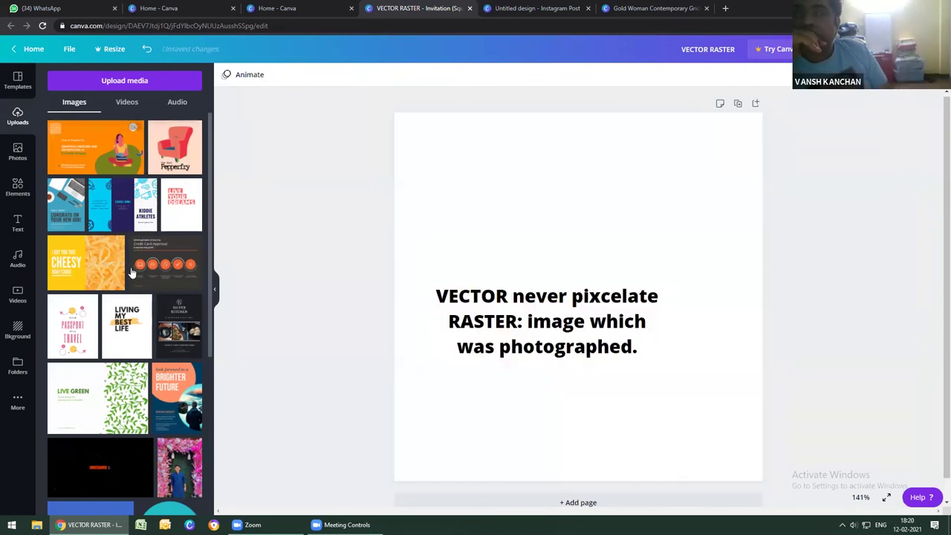
Add the uploaded photo of the man before the flower wall and enlarge it beyond the page, centring his face and upper body
{"action": "scroll", "coordinate": [131, 264], "scroll_direction": "down", "scroll_amount": 3}
{"action": "left_click", "coordinate": [190, 229]}
{"action": "left_click_drag", "start_coordinate": [662, 182], "coordinate": [754, 86]}
{"action": "left_click_drag", "start_coordinate": [695, 155], "coordinate": [465, 198]}
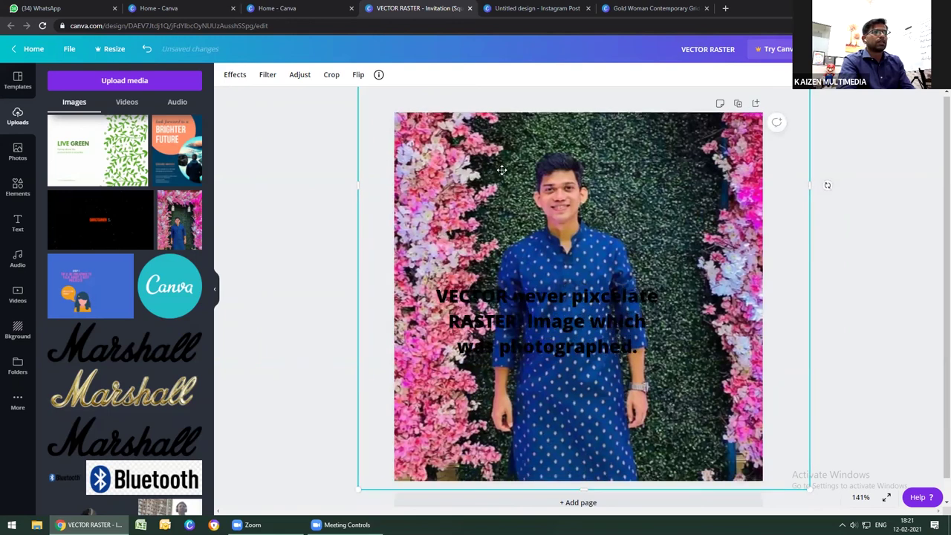
{"action": "left_click_drag", "start_coordinate": [503, 171], "coordinate": [497, 120]}
{"action": "left_click_drag", "start_coordinate": [352, 439], "coordinate": [123, 503]}
{"action": "left_click_drag", "start_coordinate": [574, 212], "coordinate": [633, 176]}
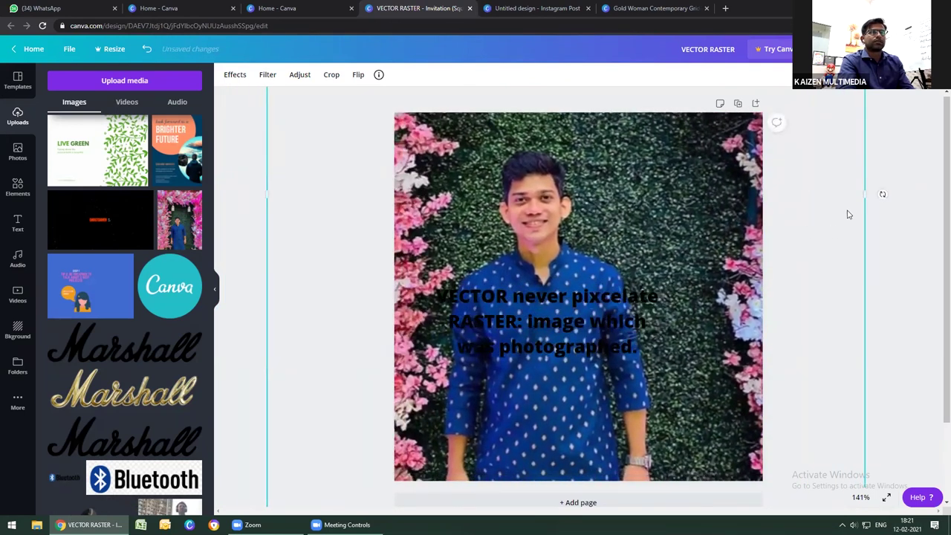
Crop the photo from the right, left and bottom sides to a narrow section around the man
{"action": "left_click_drag", "start_coordinate": [685, 200], "coordinate": [592, 216]}
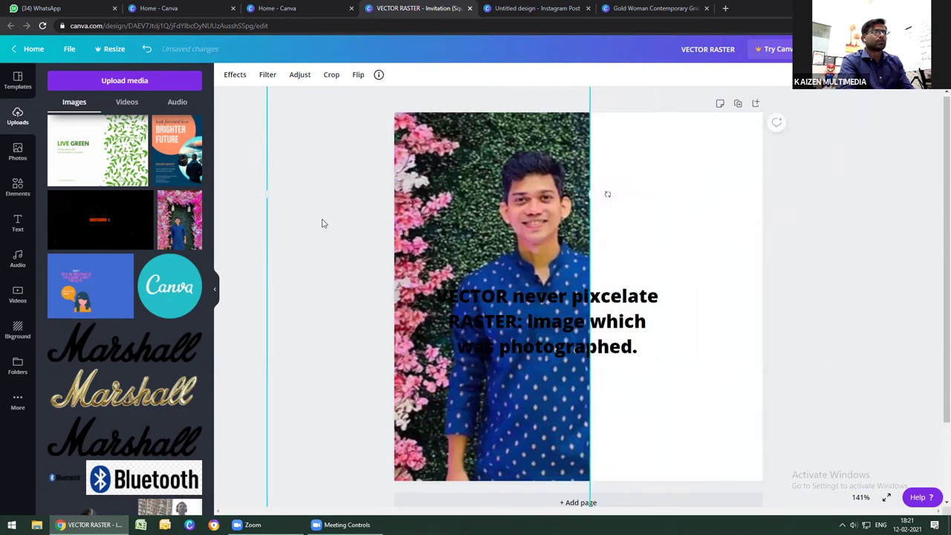
{"action": "left_click_drag", "start_coordinate": [304, 193], "coordinate": [455, 229]}
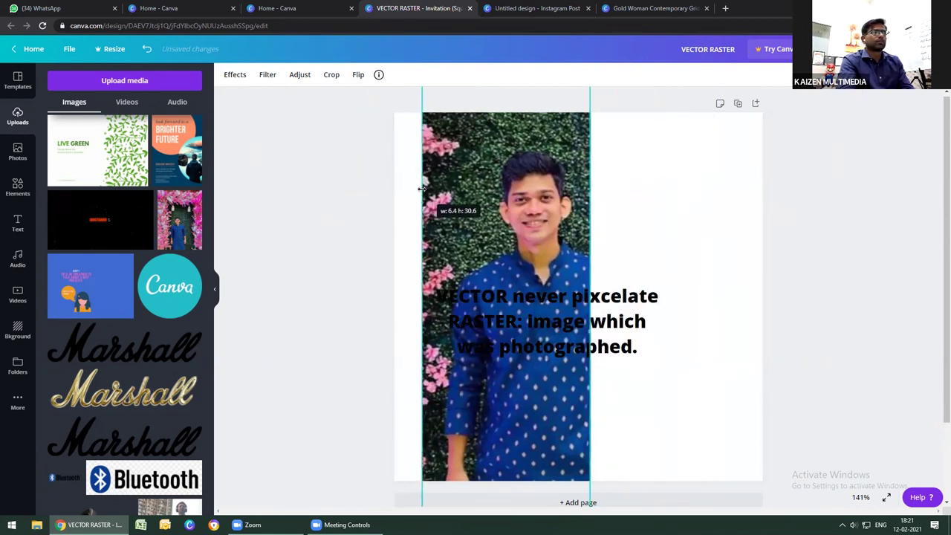
{"action": "scroll", "coordinate": [458, 231], "scroll_direction": "down", "scroll_amount": 1}
{"action": "scroll", "coordinate": [461, 236], "scroll_direction": "down", "scroll_amount": 2}
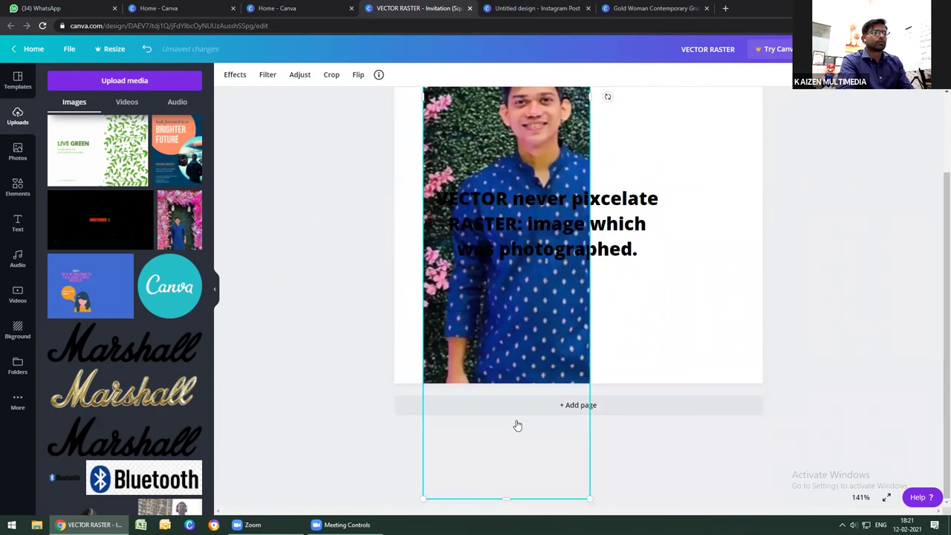
{"action": "left_click_drag", "start_coordinate": [494, 504], "coordinate": [530, 253]}
Enlarge the cropped photo to fill most of the page width and move it up to show the man's face
{"action": "left_click_drag", "start_coordinate": [591, 252], "coordinate": [788, 446]}
{"action": "left_click_drag", "start_coordinate": [605, 374], "coordinate": [565, 197]}
{"action": "left_click_drag", "start_coordinate": [714, 348], "coordinate": [802, 476]}
{"action": "scroll", "coordinate": [554, 378], "scroll_direction": "down", "scroll_amount": 1}
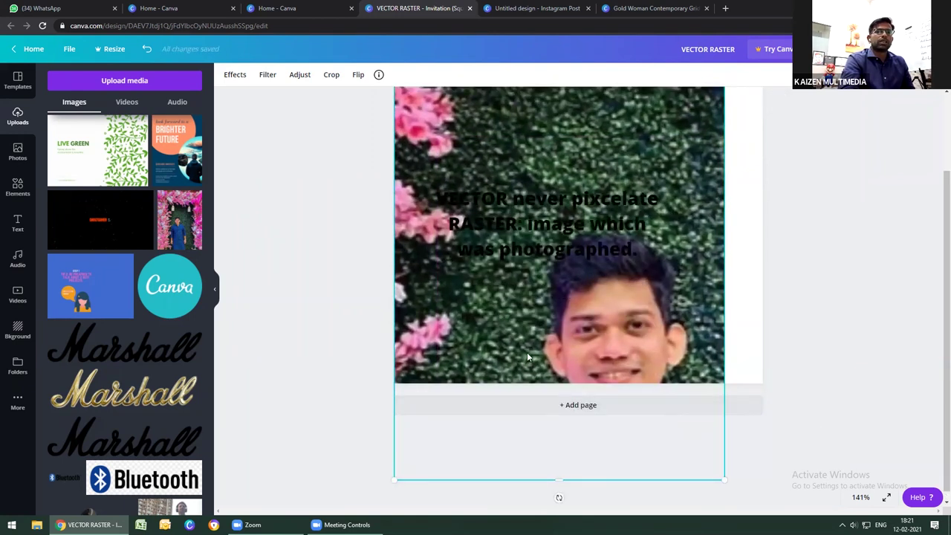
{"action": "left_click_drag", "start_coordinate": [671, 267], "coordinate": [681, 206]}
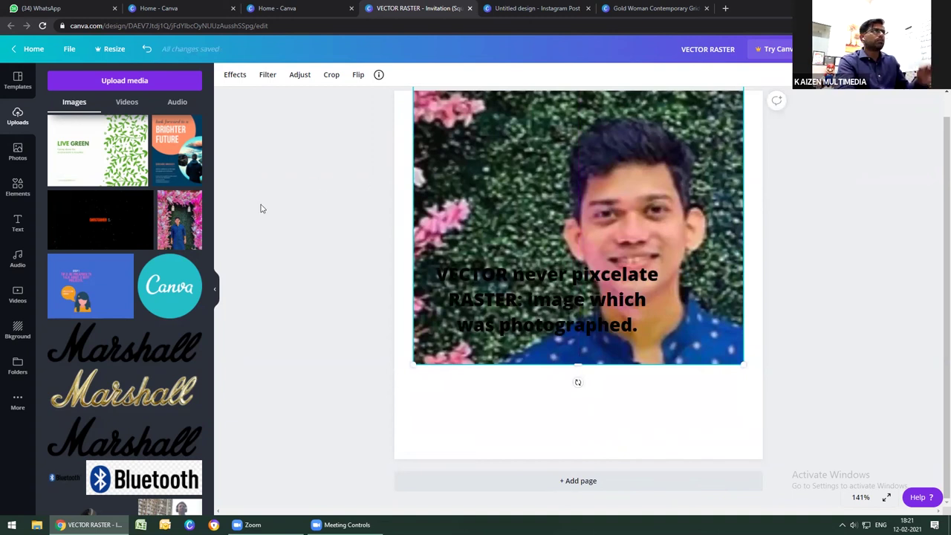
Add the uploaded Brighter Future poster to the page and move it to the left edge, clear of the man's face
{"action": "left_click_drag", "start_coordinate": [176, 148], "coordinate": [615, 243]}
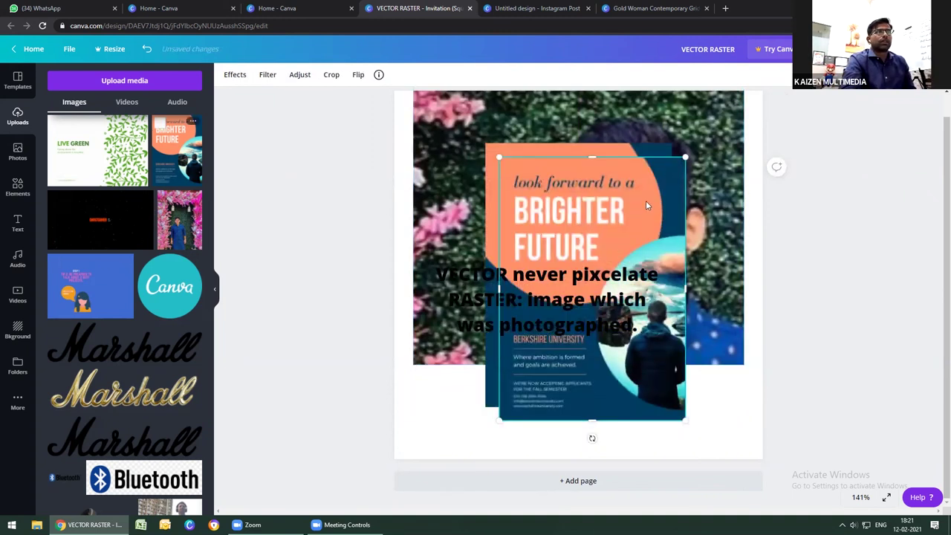
{"action": "left_click_drag", "start_coordinate": [638, 201], "coordinate": [548, 201]}
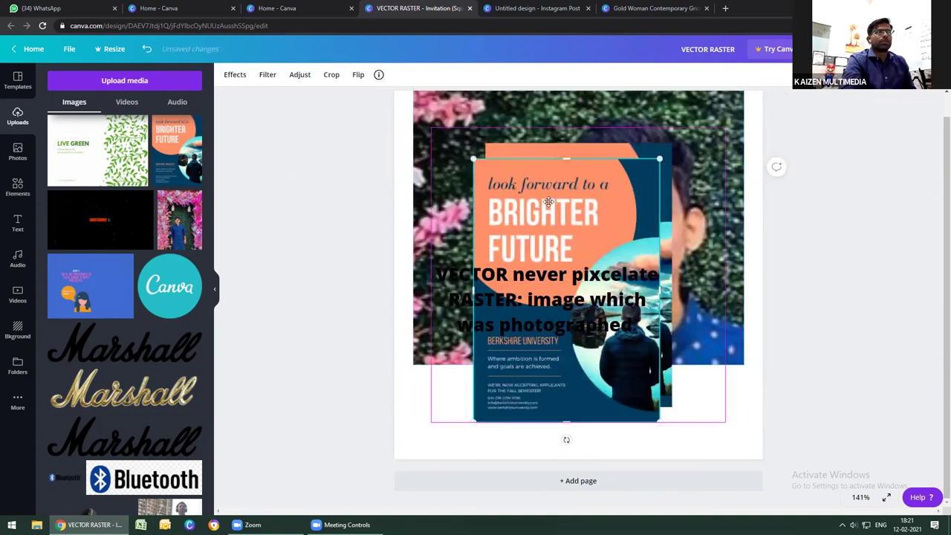
{"action": "left_click", "coordinate": [614, 211]}
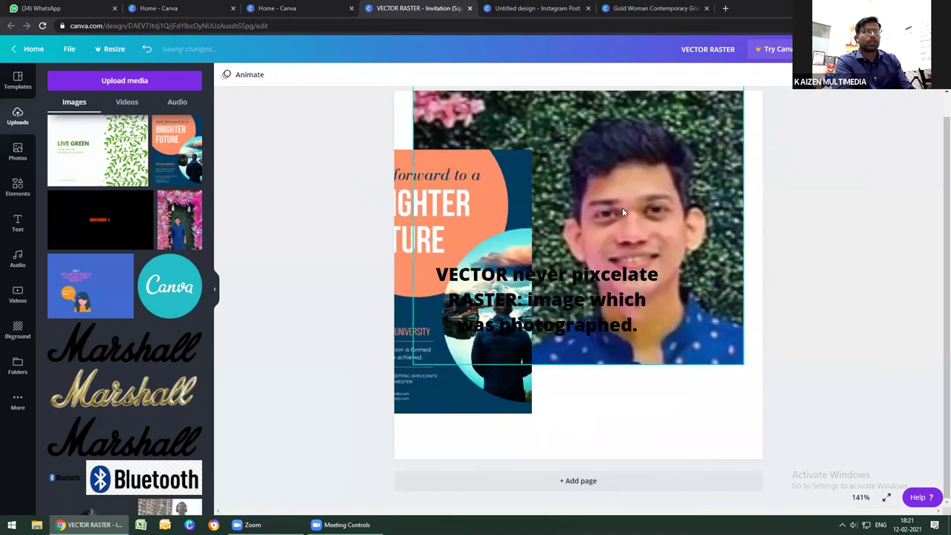
Delete the Brighter Future poster and the man's flower-wall photo from the page
{"action": "left_click", "coordinate": [476, 220]}
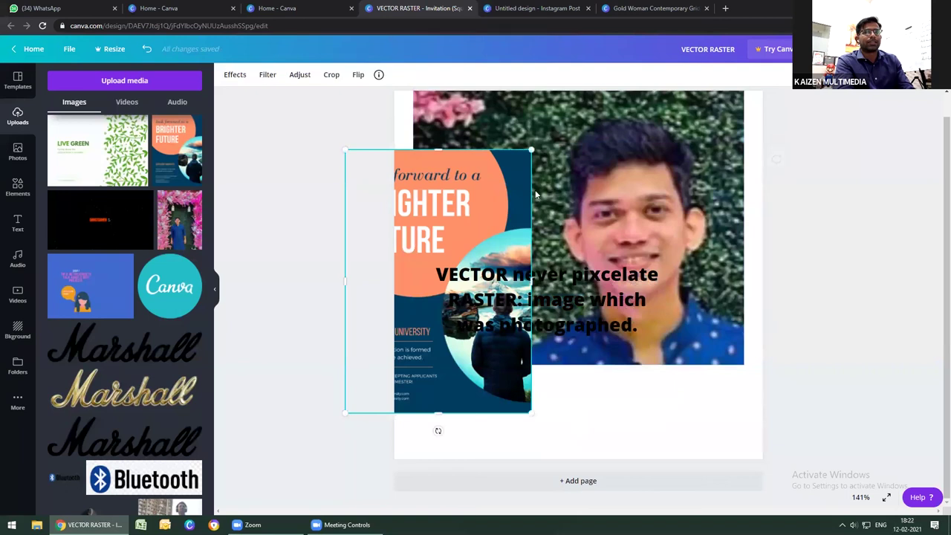
{"action": "key", "text": "Delete"}
{"action": "left_click", "coordinate": [536, 225]}
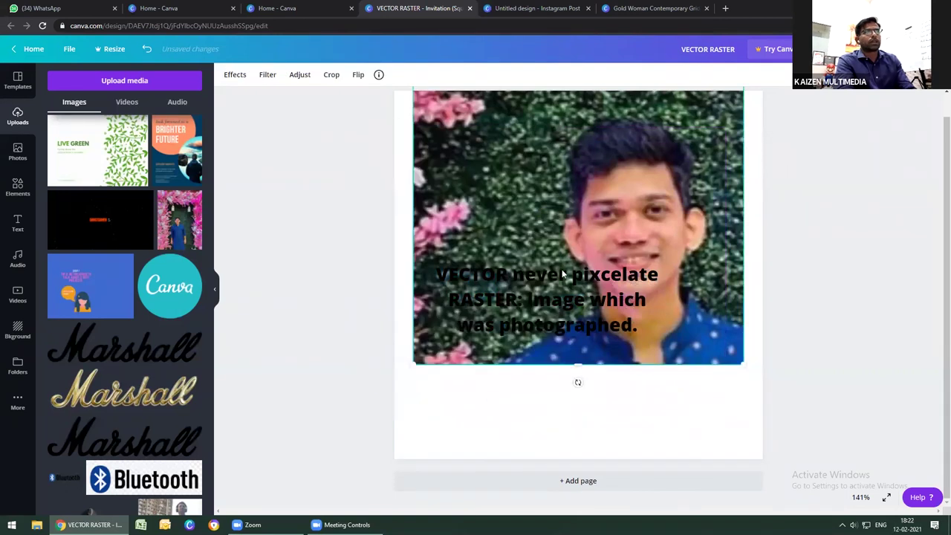
{"action": "key", "text": "Delete"}
Insert a colon after VECTOR so the text's first line reads "VECTOR: never pixcelate"
{"action": "left_click", "coordinate": [481, 303]}
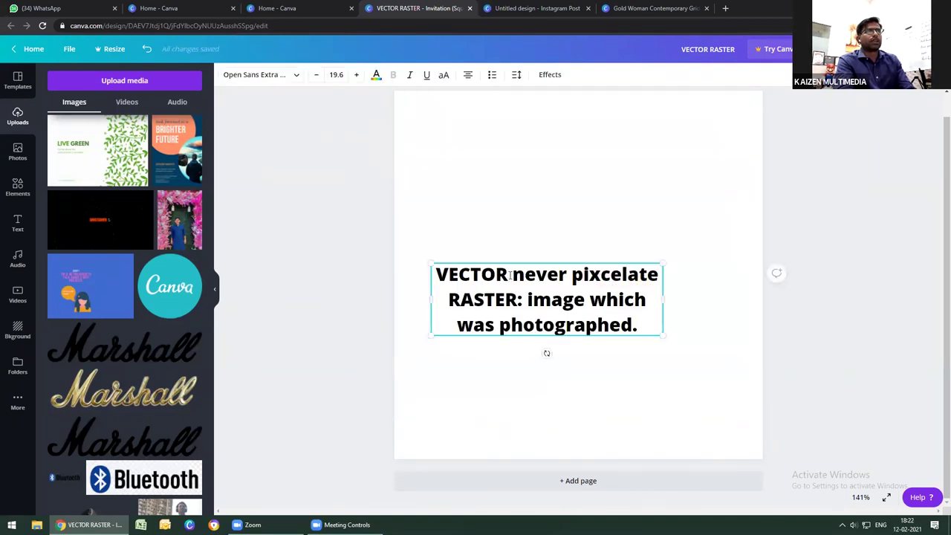
{"action": "double_click", "coordinate": [511, 275]}
{"action": "left_click", "coordinate": [511, 275]}
{"action": "key", "text": "BackSpace"}
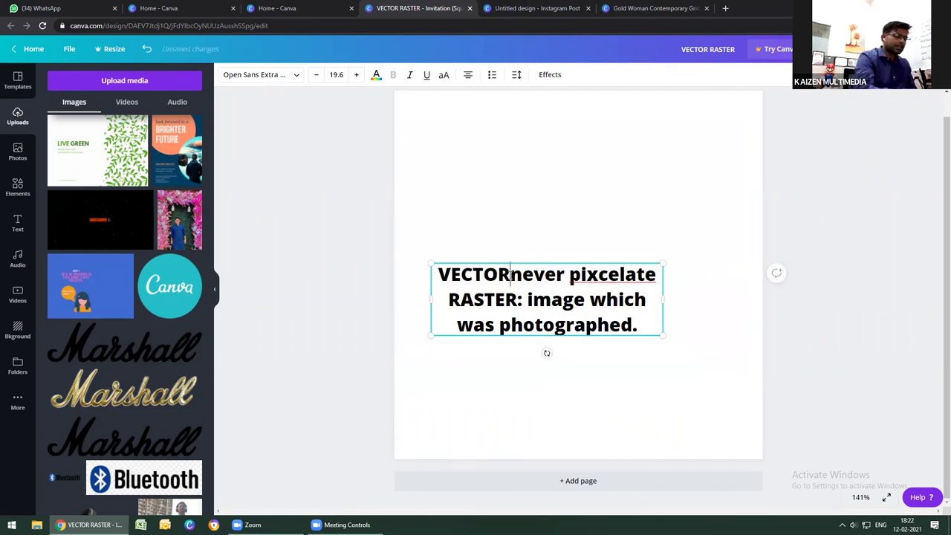
{"action": "type", "text": ":"}
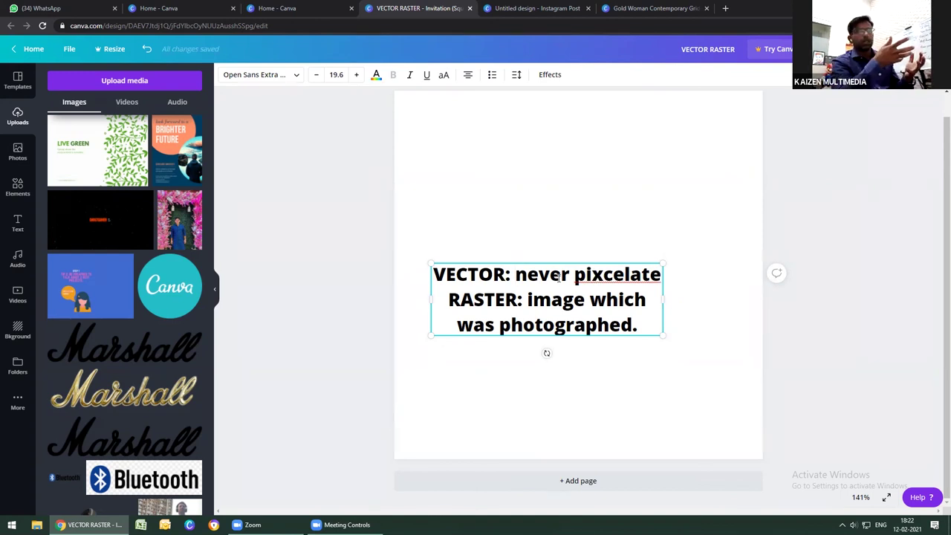
Add the blue and green leaf illustration from the Bold Foliage elements and place it above the text
{"action": "left_click", "coordinate": [18, 187]}
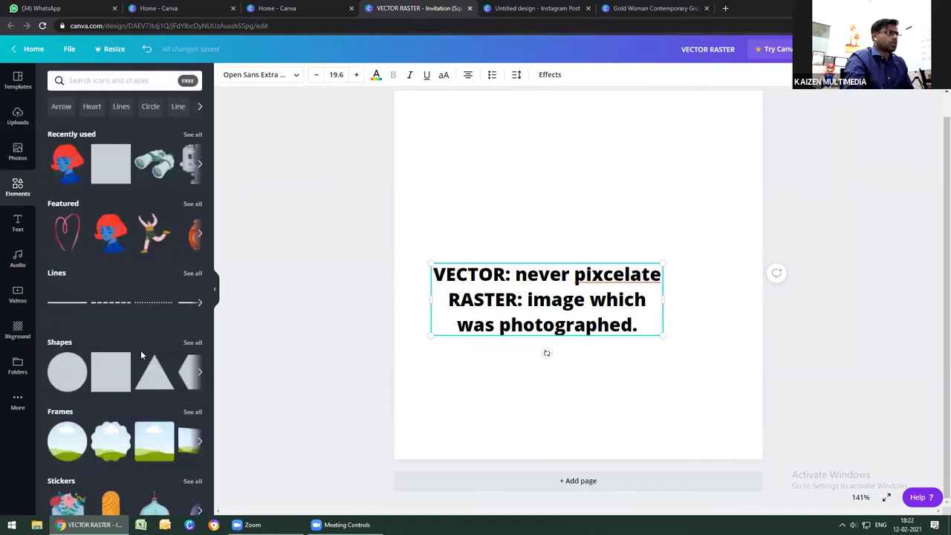
{"action": "scroll", "coordinate": [141, 349], "scroll_direction": "down", "scroll_amount": 3}
{"action": "scroll", "coordinate": [141, 350], "scroll_direction": "down", "scroll_amount": 5}
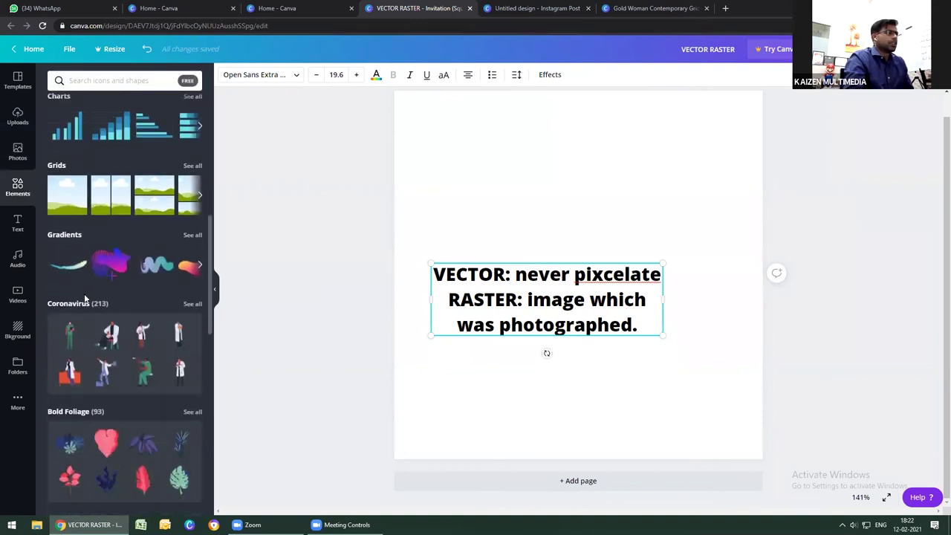
{"action": "scroll", "coordinate": [130, 327], "scroll_direction": "down", "scroll_amount": 3}
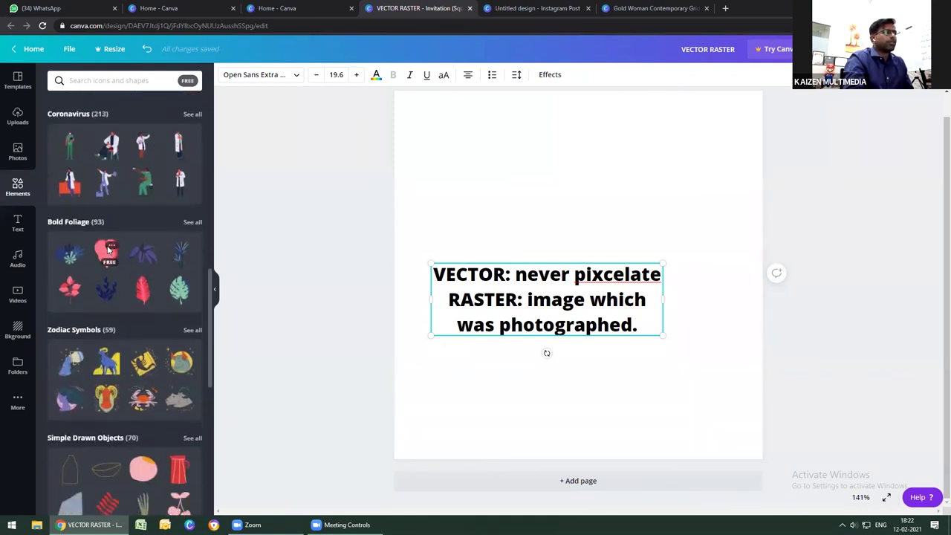
{"action": "left_click", "coordinate": [110, 246]}
{"action": "left_click", "coordinate": [69, 256]}
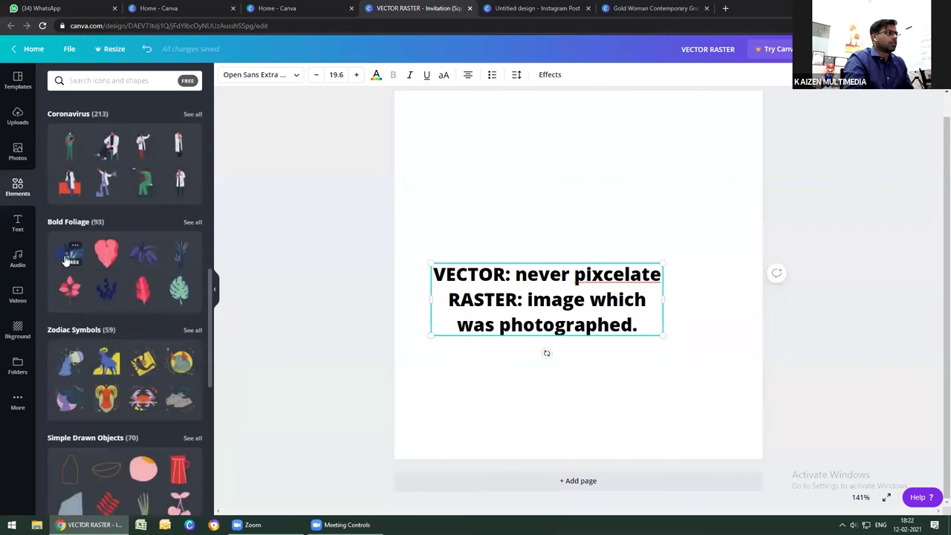
{"action": "left_click", "coordinate": [69, 256]}
{"action": "left_click_drag", "start_coordinate": [591, 249], "coordinate": [585, 176]}
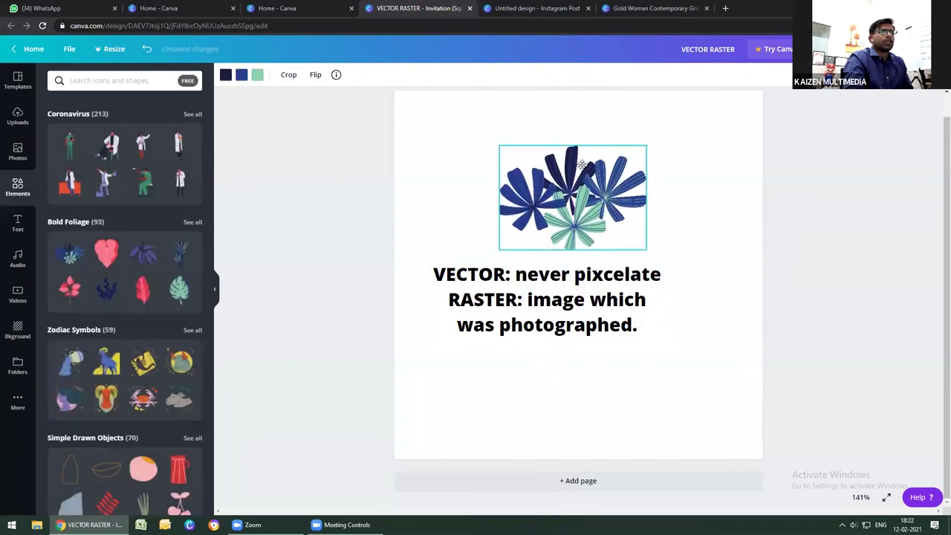
Enlarge the foliage illustration beyond the page edges until its leaves cover most of the page
{"action": "left_click_drag", "start_coordinate": [645, 250], "coordinate": [710, 262]}
{"action": "left_click_drag", "start_coordinate": [499, 147], "coordinate": [229, 70]}
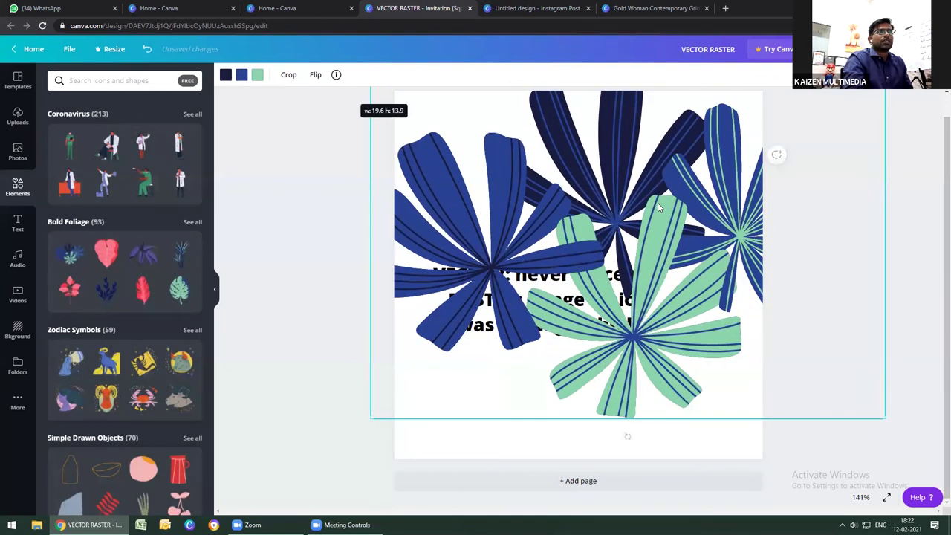
{"action": "left_click_drag", "start_coordinate": [558, 247], "coordinate": [776, 99]}
Set the foliage illustration's transparency to 15 so it forms a faint background behind the text
{"action": "right_click", "coordinate": [847, 85]}
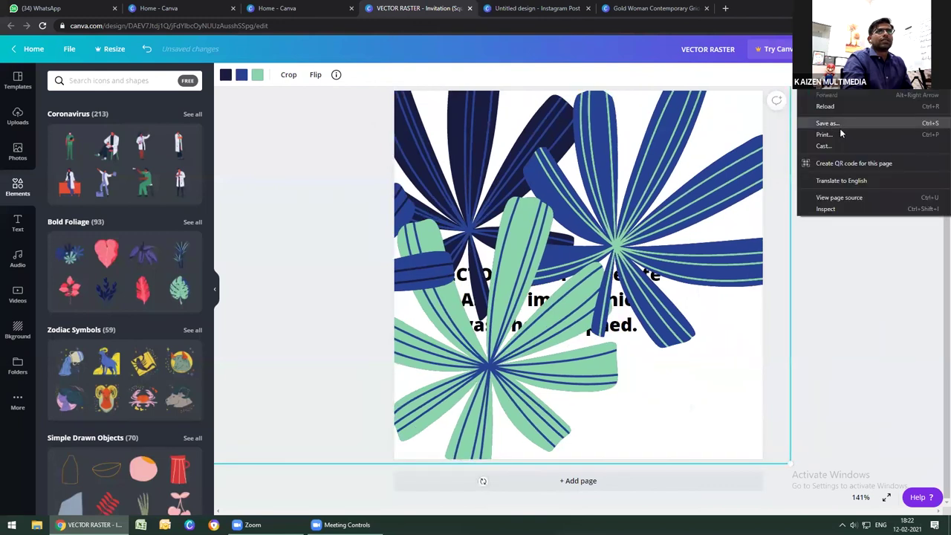
{"action": "left_click", "coordinate": [775, 83]}
{"action": "left_click", "coordinate": [839, 78]}
{"action": "left_click_drag", "start_coordinate": [840, 105], "coordinate": [779, 107]}
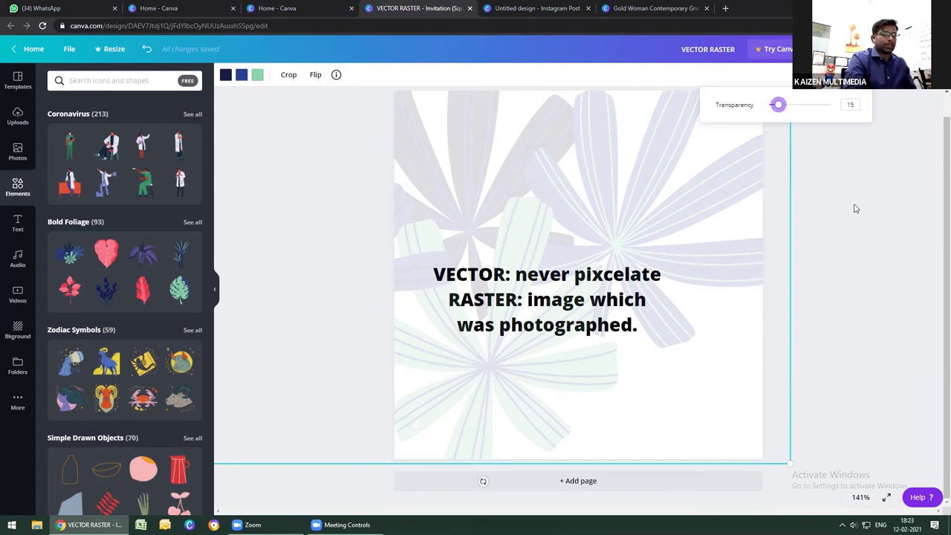
{"action": "left_click", "coordinate": [855, 208]}
Delete the faded foliage illustration and the vector and raster text, leaving the page blank
{"action": "left_click", "coordinate": [558, 233]}
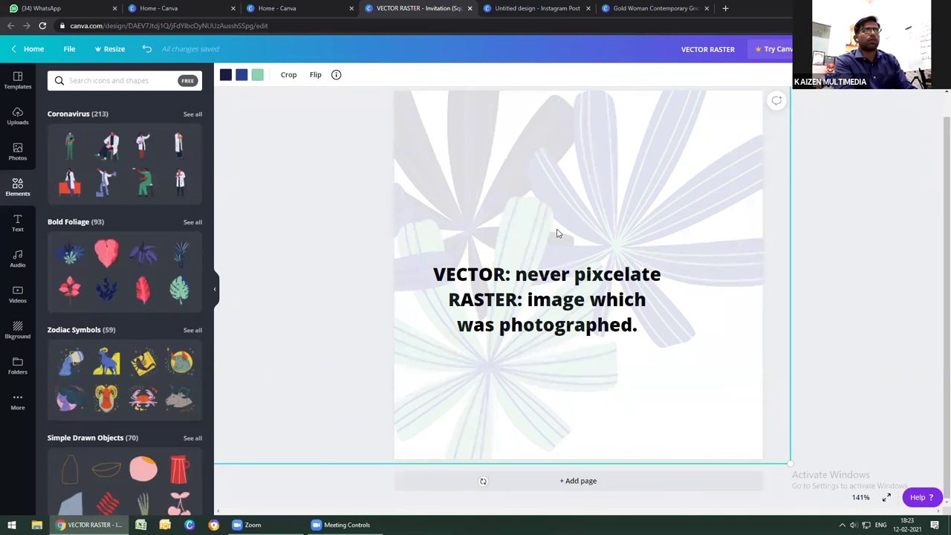
{"action": "key", "text": "Delete"}
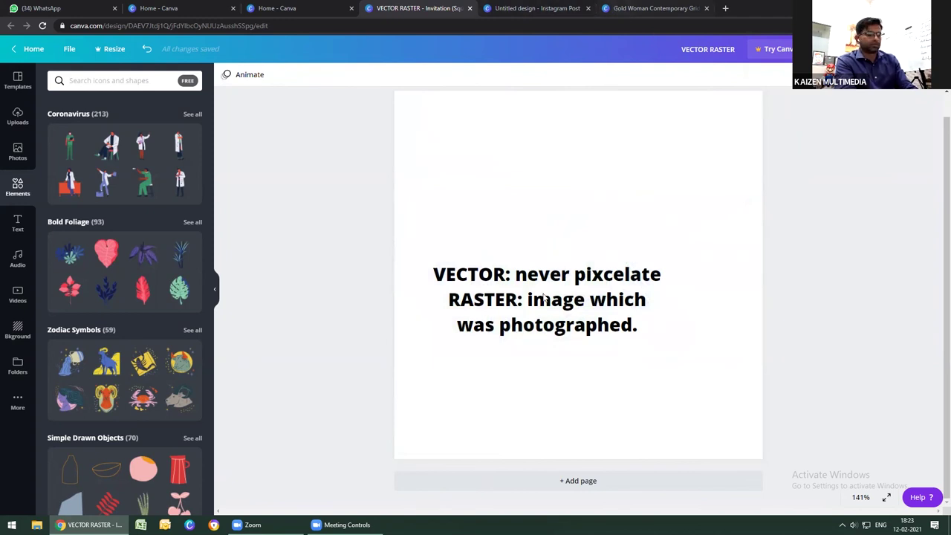
{"action": "key", "text": "ctrl+z"}
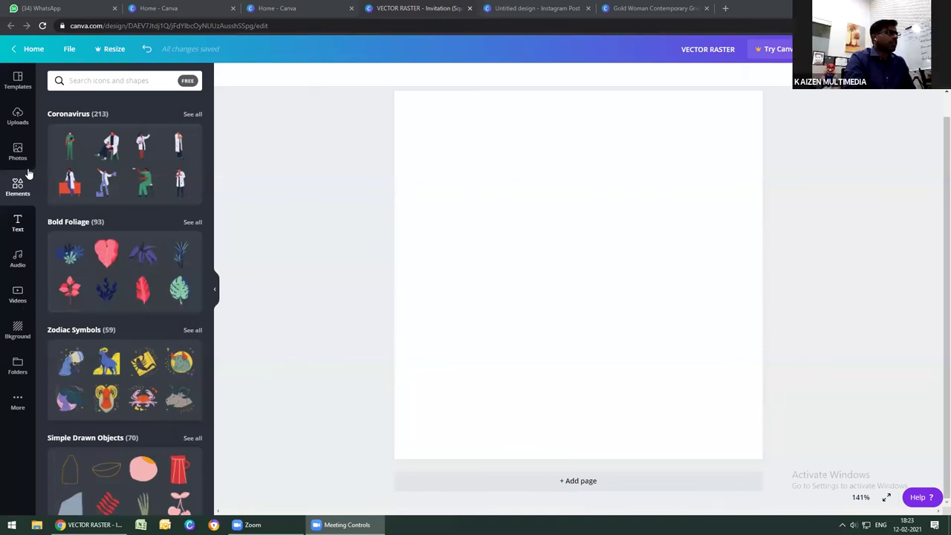
Add the uploaded cut-out photo of the man holding a finger to his lips to the blank page
{"action": "left_click", "coordinate": [17, 117]}
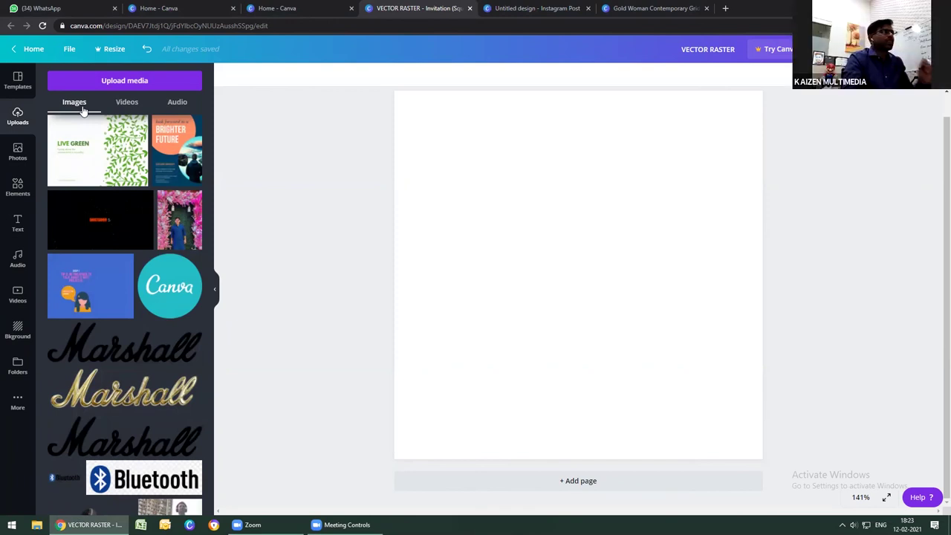
{"action": "scroll", "coordinate": [158, 312], "scroll_direction": "down", "scroll_amount": 4}
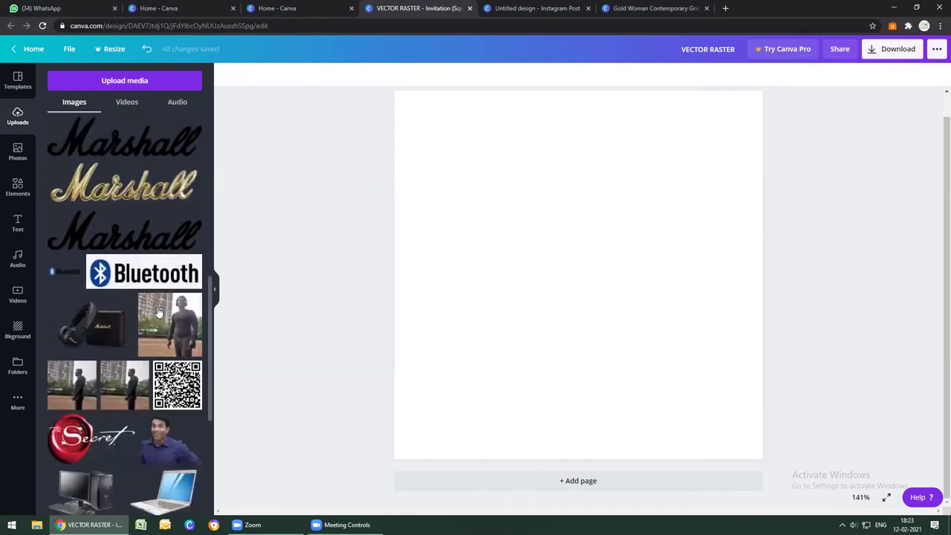
{"action": "scroll", "coordinate": [158, 312], "scroll_direction": "down", "scroll_amount": 3}
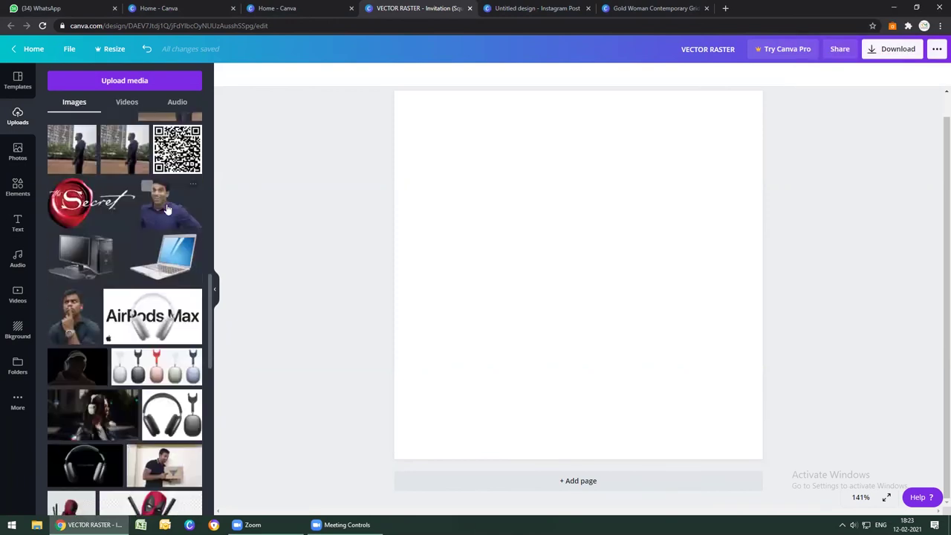
{"action": "left_click", "coordinate": [73, 324]}
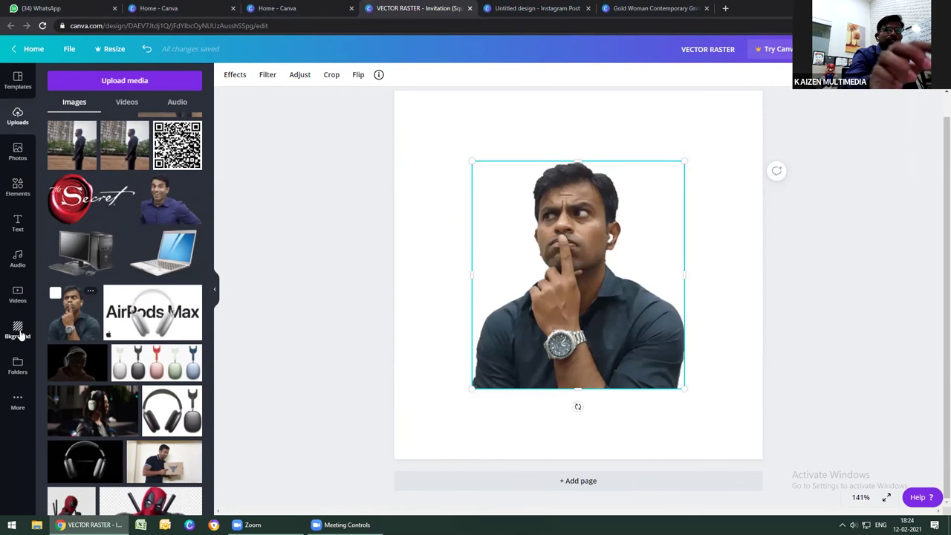
Add the circular sunburst from Monoline Elements and move it up over the man's head
{"action": "left_click", "coordinate": [18, 193]}
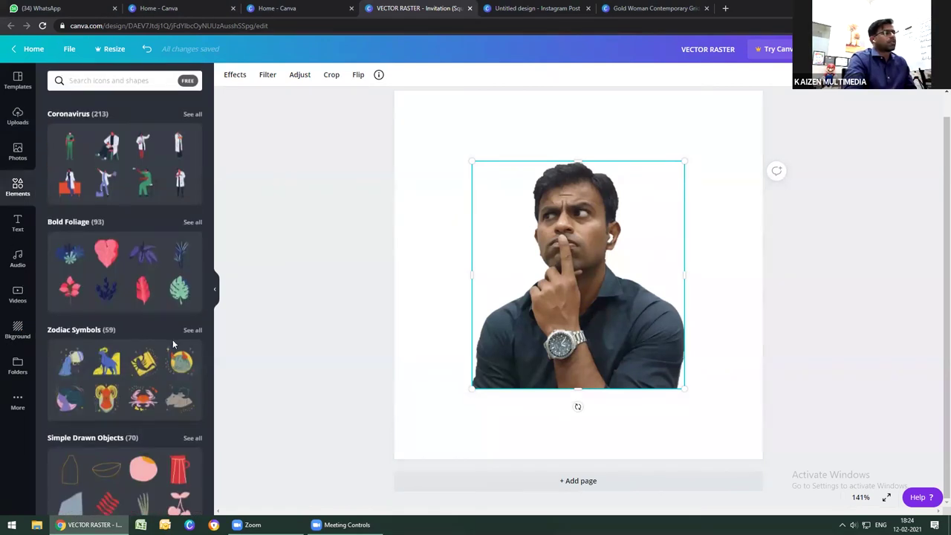
{"action": "scroll", "coordinate": [174, 340], "scroll_direction": "down", "scroll_amount": 5}
{"action": "scroll", "coordinate": [172, 346], "scroll_direction": "down", "scroll_amount": 8}
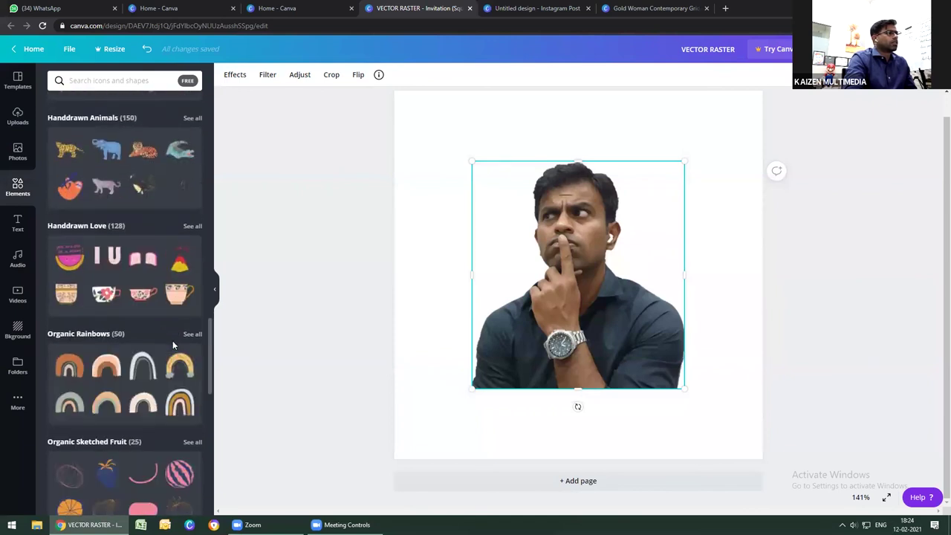
{"action": "scroll", "coordinate": [172, 346], "scroll_direction": "down", "scroll_amount": 10}
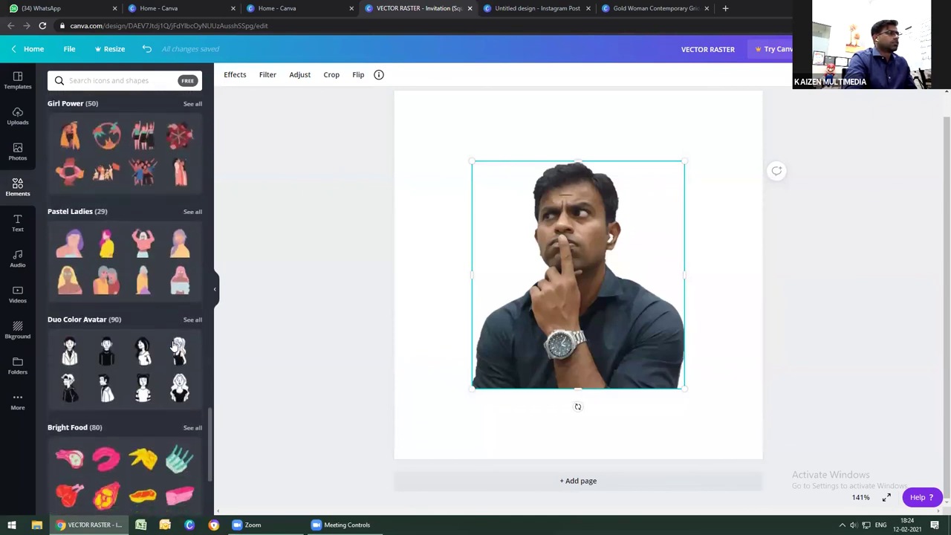
{"action": "scroll", "coordinate": [172, 345], "scroll_direction": "down", "scroll_amount": 1}
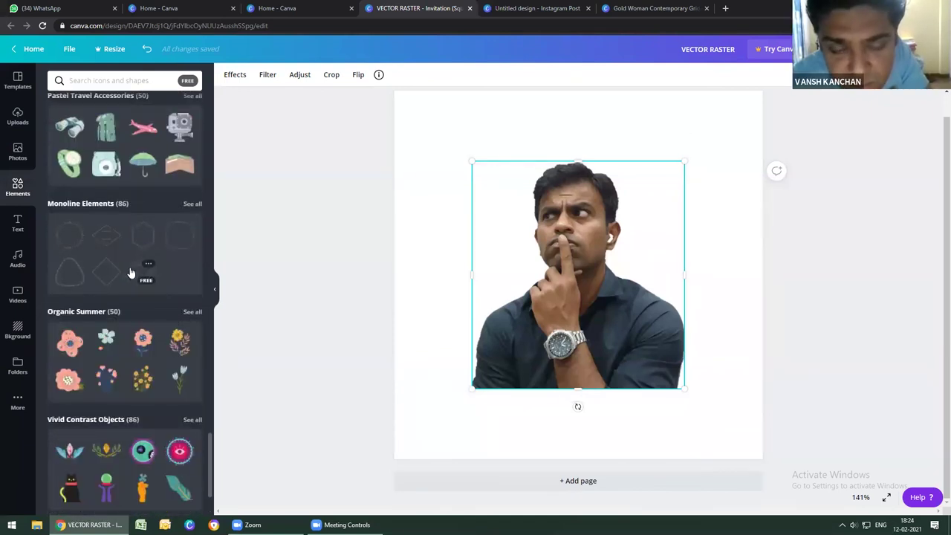
{"action": "left_click", "coordinate": [68, 239]}
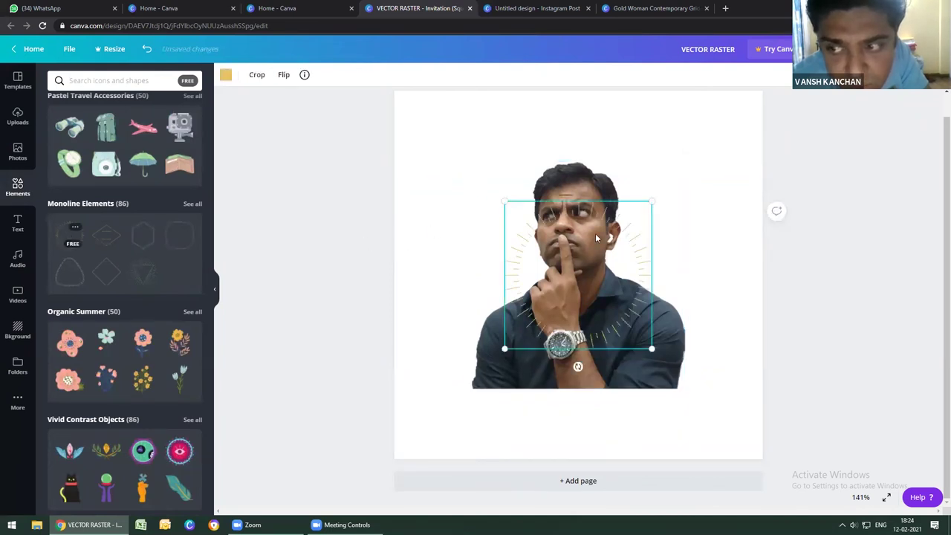
{"action": "left_click_drag", "start_coordinate": [591, 244], "coordinate": [553, 172]}
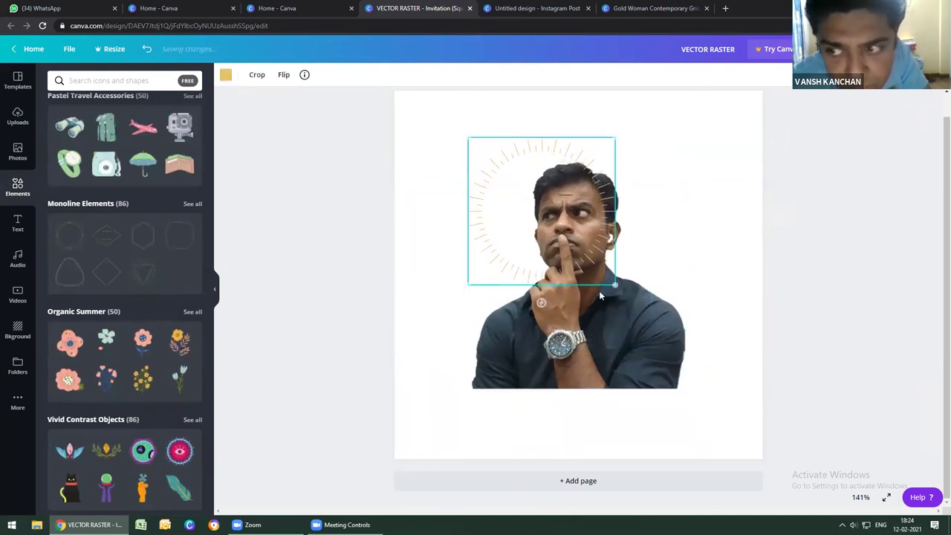
Delete the circular sunburst element from the page, keeping the man's cut-out photo
{"action": "left_click", "coordinate": [796, 204]}
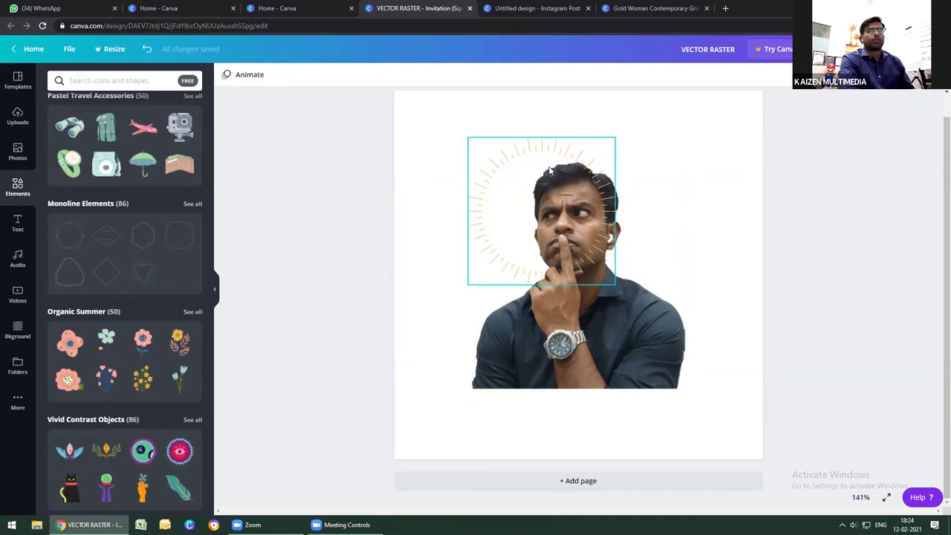
{"action": "left_click", "coordinate": [544, 149]}
{"action": "key", "text": "Delete"}
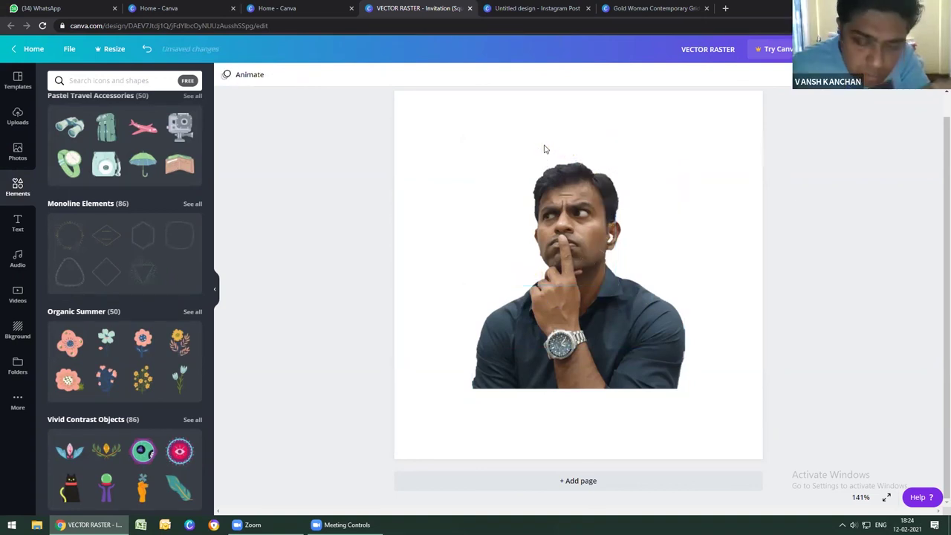